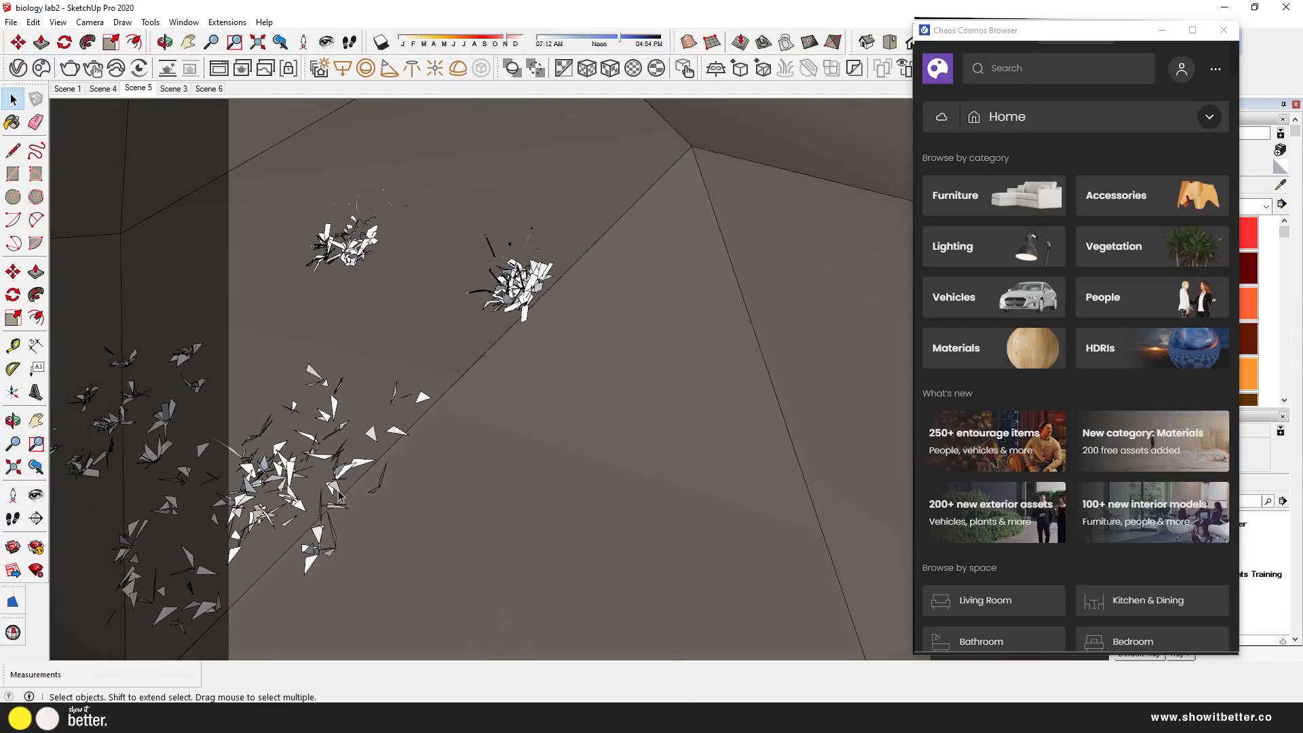
Browse the Chaos Cosmos library through its spaces, vehicles, trees, rocks and people, examine the site and building, and close the library
scroll(477, 370, down, 10)
scroll(1049, 366, down, 4)
scroll(477, 375, down, 3)
scroll(1051, 369, down, 11)
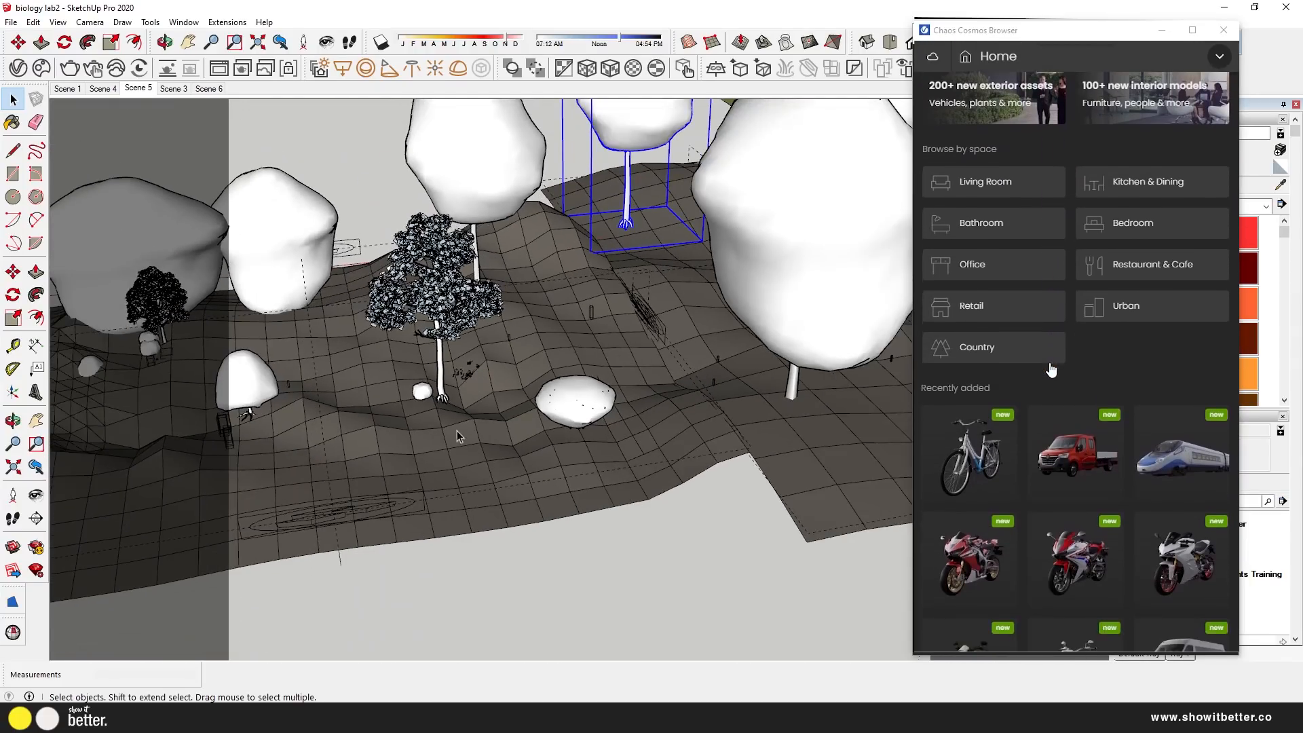
click(442, 526)
middle_drag(442, 526, 305, 457)
scroll(395, 468, down, 3)
scroll(395, 468, down, 2)
scroll(1050, 369, down, 2)
scroll(706, 378, up, 2)
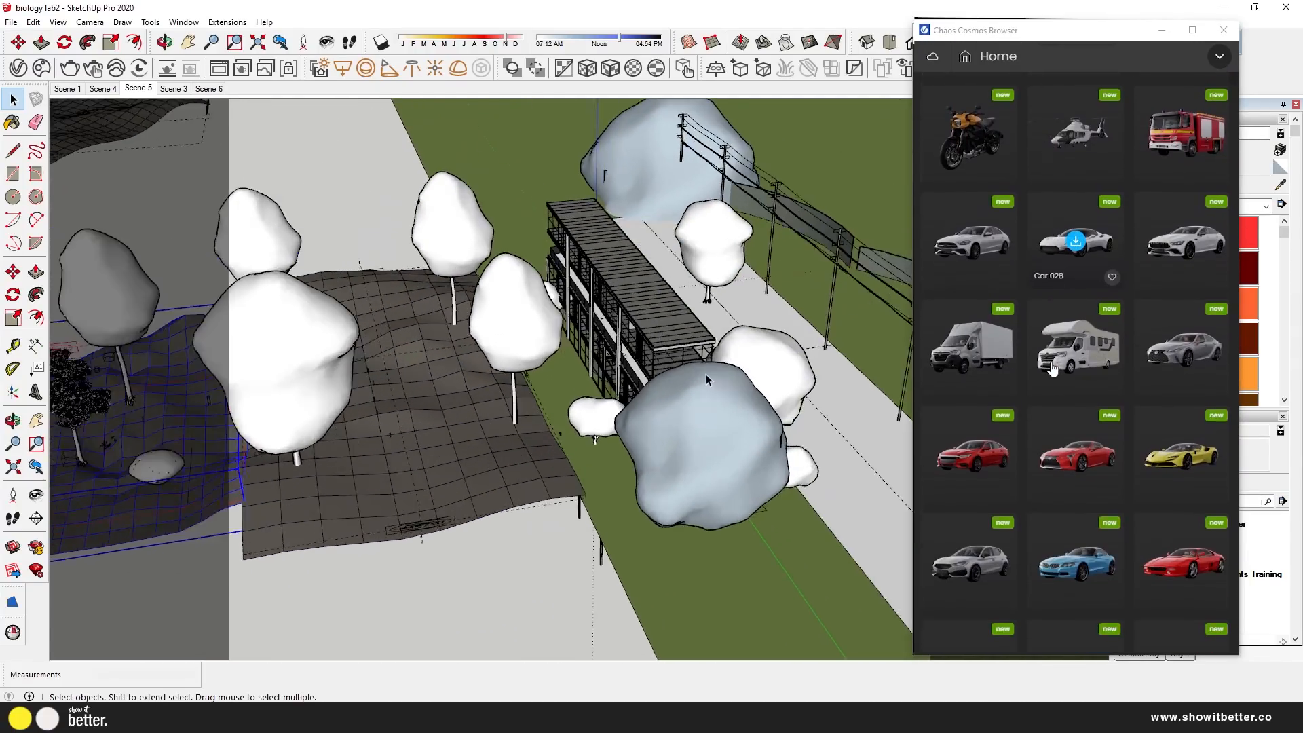
scroll(628, 346, up, 5)
scroll(1052, 370, down, 2)
middle_drag(499, 556, 563, 434)
scroll(714, 235, up, 3)
scroll(713, 236, up, 4)
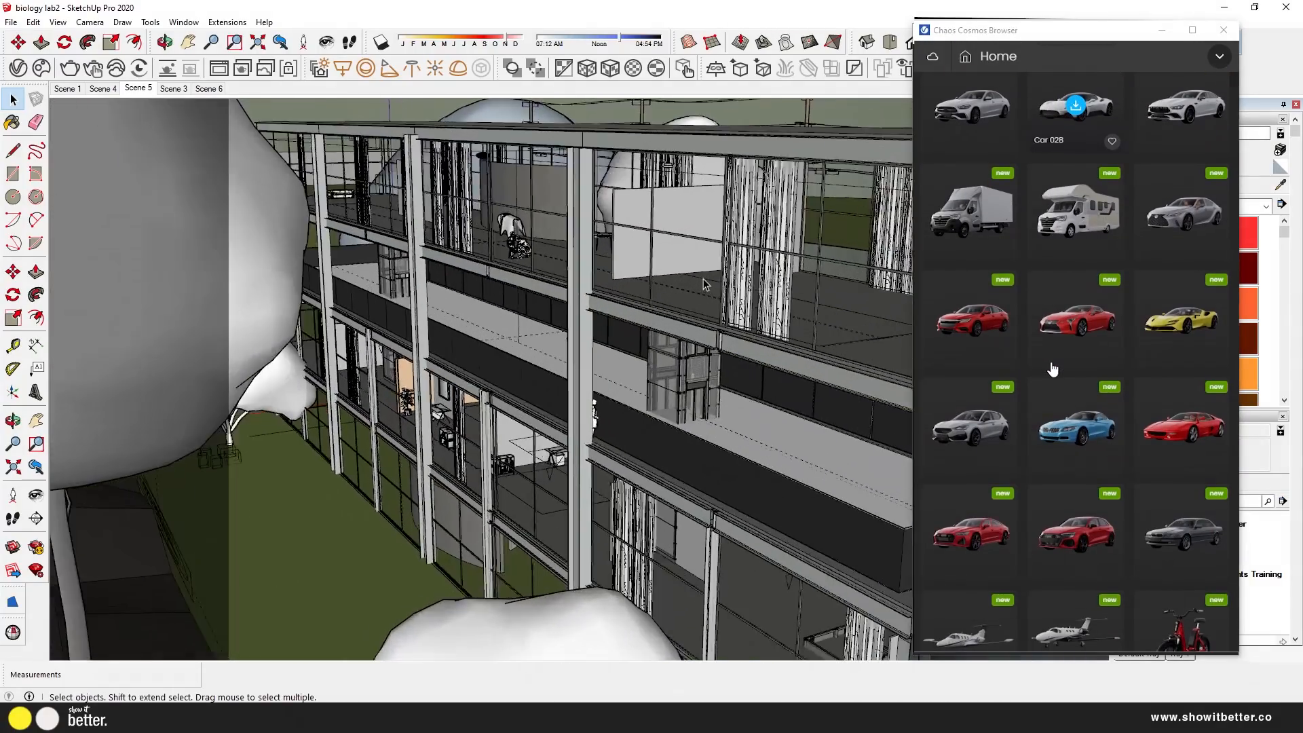
scroll(1052, 369, down, 8)
mouse_move(712, 235)
middle_down()
mouse_move(684, 317)
mouse_move(745, 312)
mouse_move(676, 283)
mouse_move(698, 332)
middle_up()
scroll(1053, 369, down, 9)
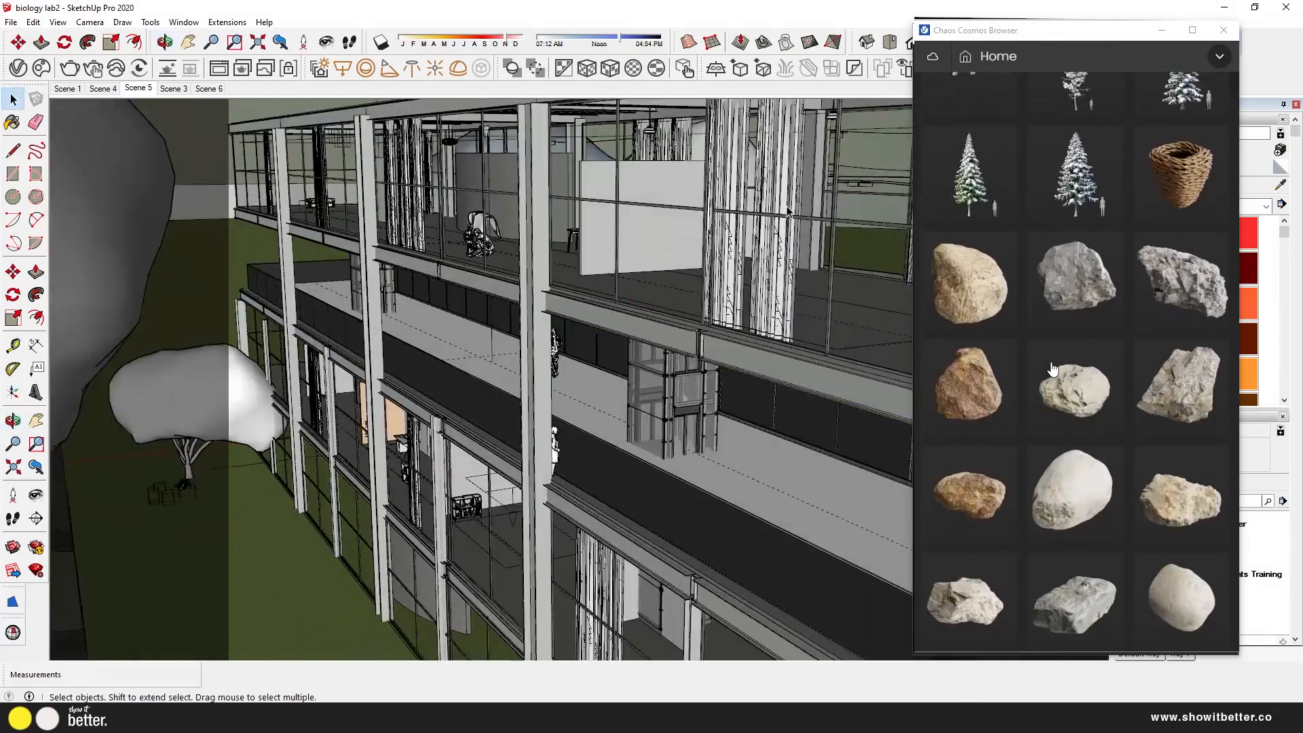
scroll(713, 237, up, 2)
mouse_move(719, 251)
middle_down()
mouse_move(709, 366)
mouse_move(672, 325)
mouse_move(777, 332)
middle_up()
scroll(1053, 369, down, 11)
middle_drag(543, 368, 779, 352)
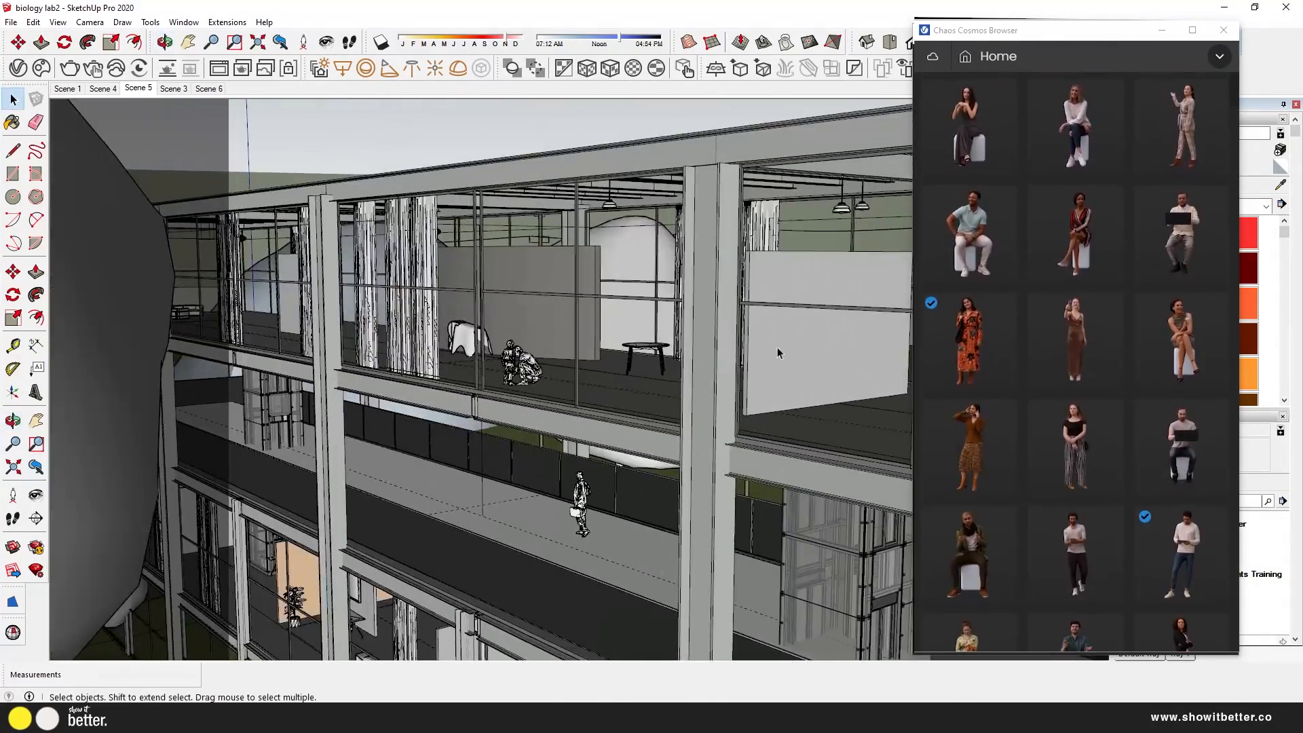
scroll(527, 356, up, 5)
scroll(526, 356, down, 3)
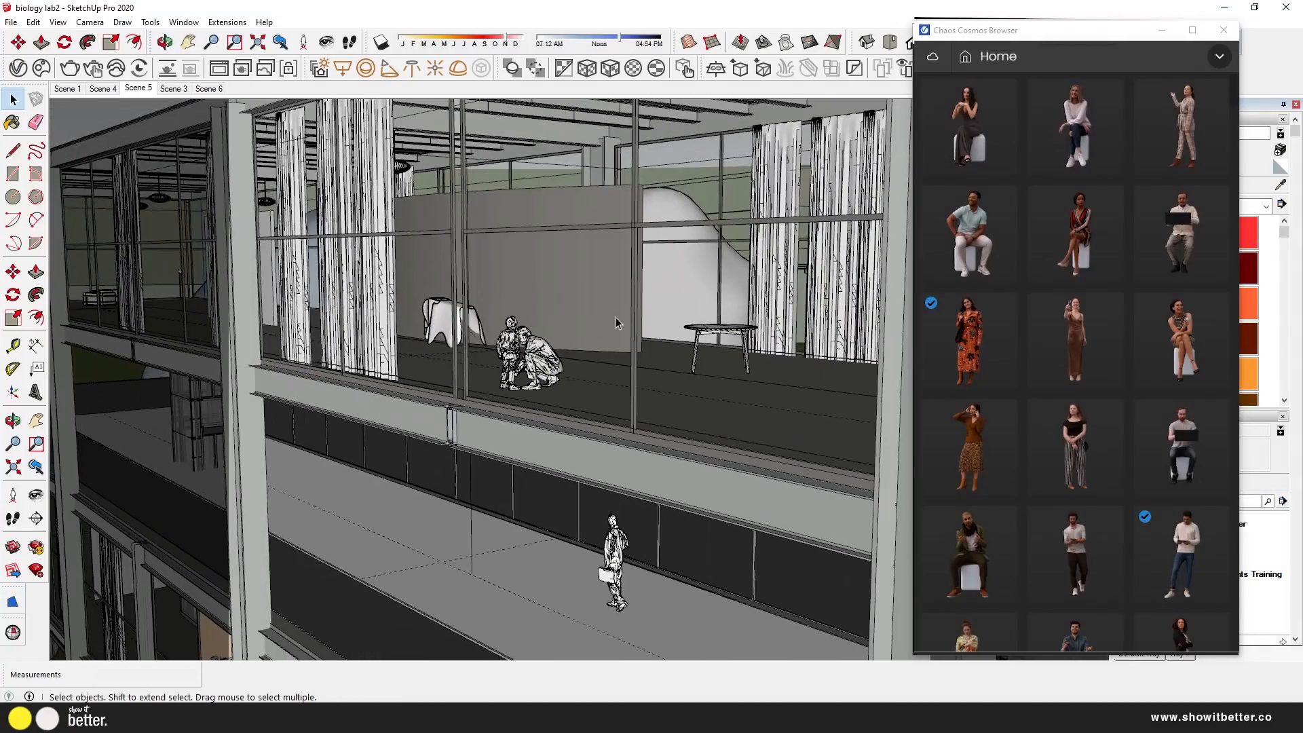
click(1223, 30)
Examine the whole site with its forest backdrop ring, curved panels and roadside poles from above, and return to the Scene 5 view
middle_drag(677, 369, 582, 576)
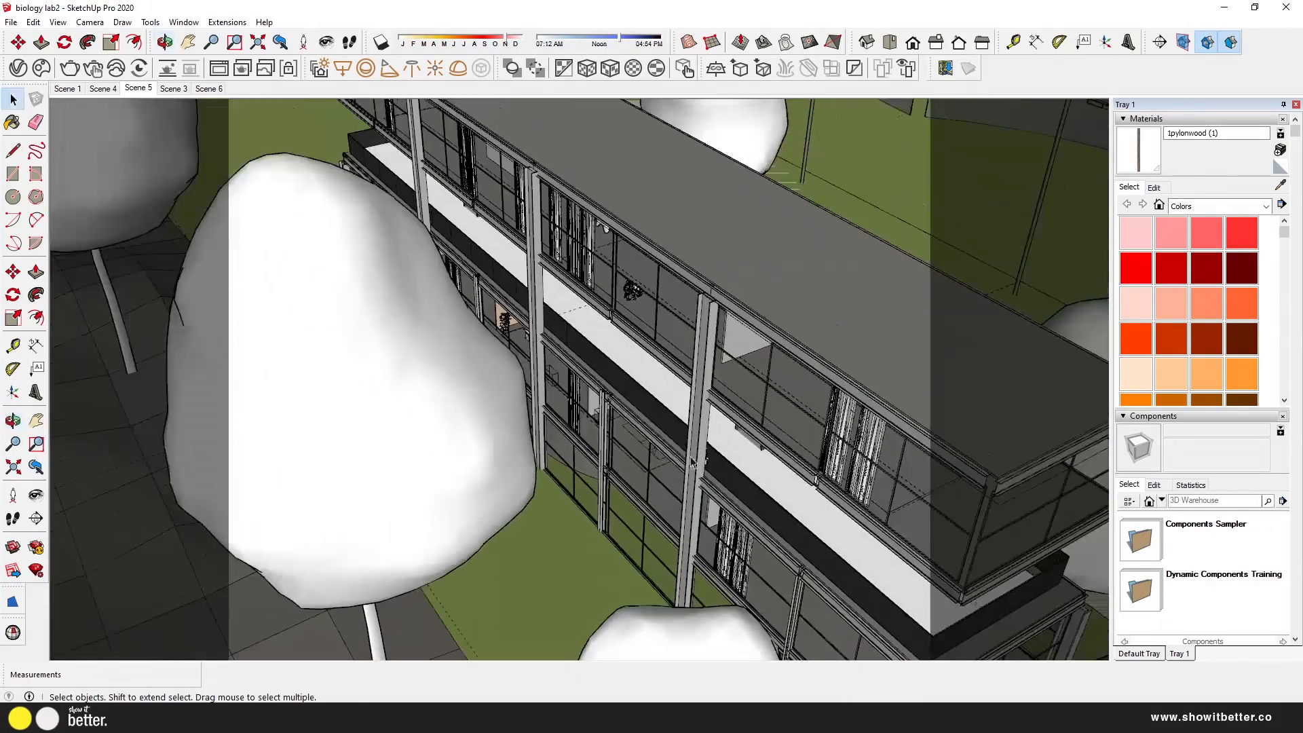
scroll(670, 412, down, 10)
scroll(671, 412, down, 5)
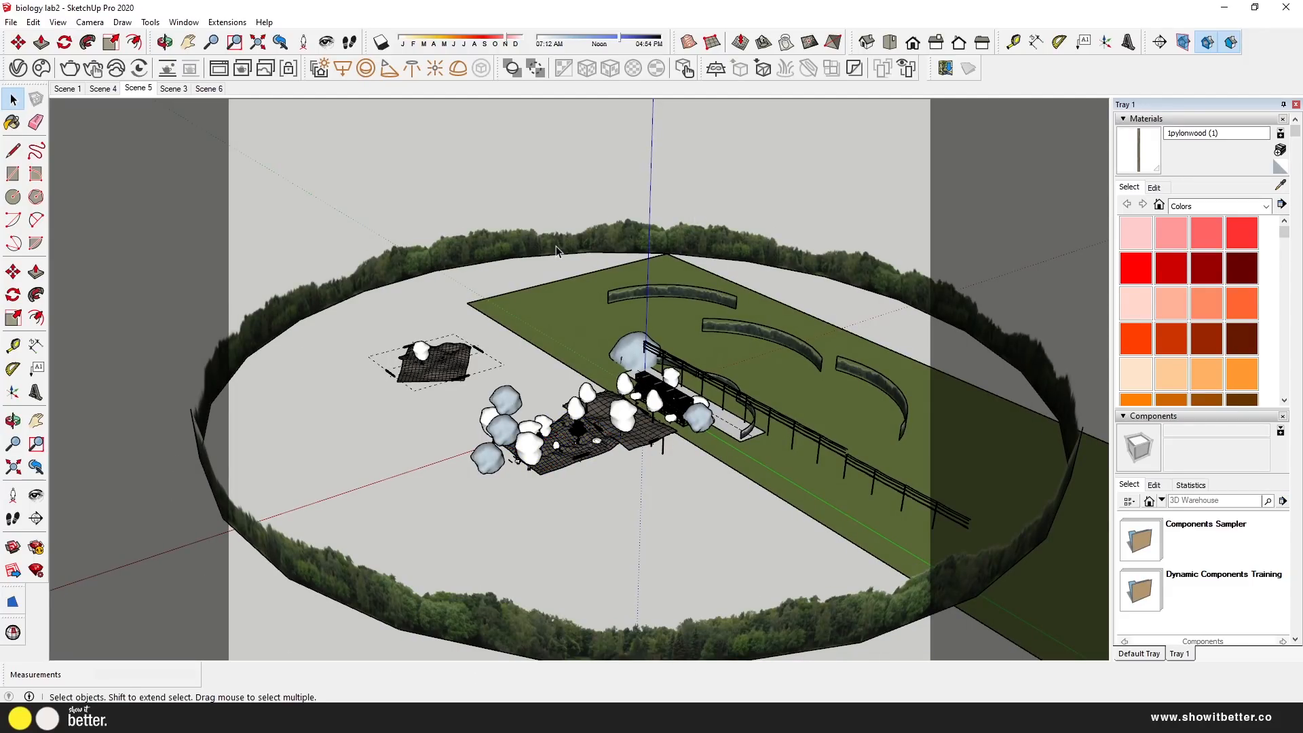
scroll(682, 401, up, 6)
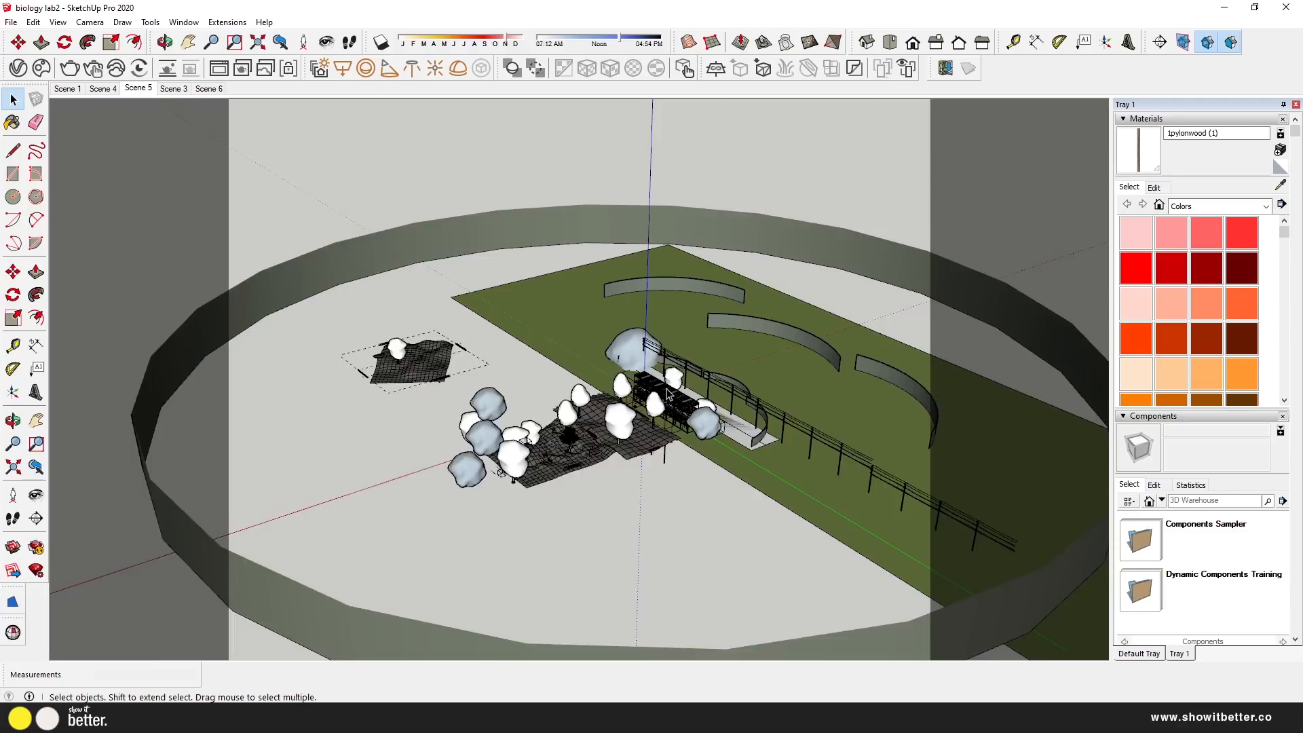
scroll(680, 393, up, 6)
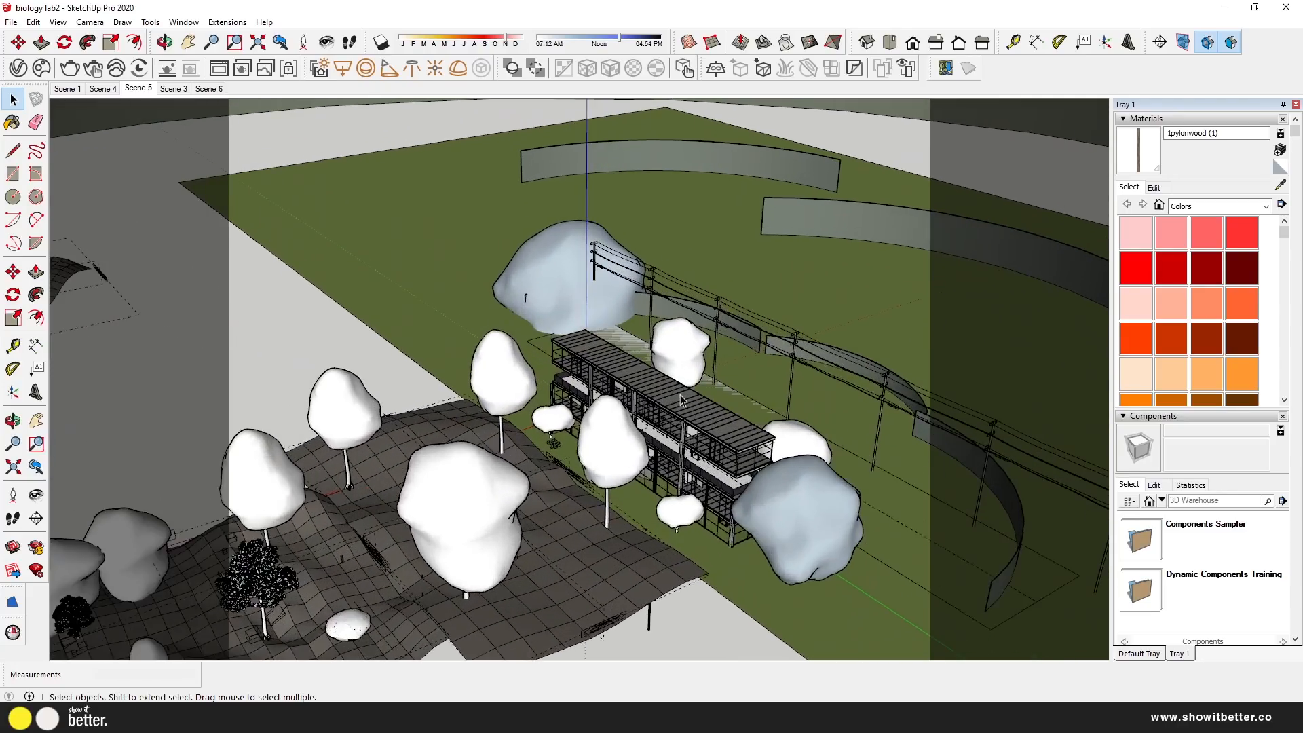
scroll(776, 327, up, 2)
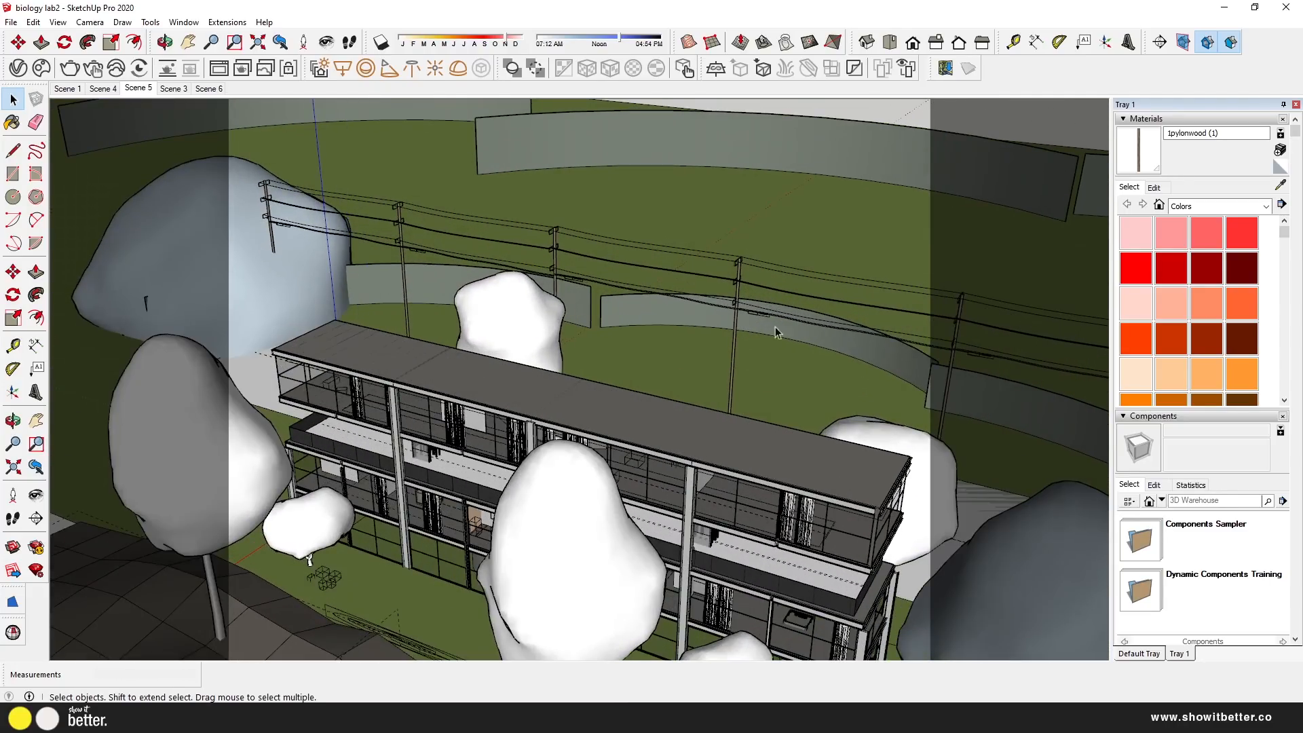
scroll(731, 384, down, 6)
scroll(597, 509, up, 3)
middle_drag(597, 509, 731, 389)
click(146, 88)
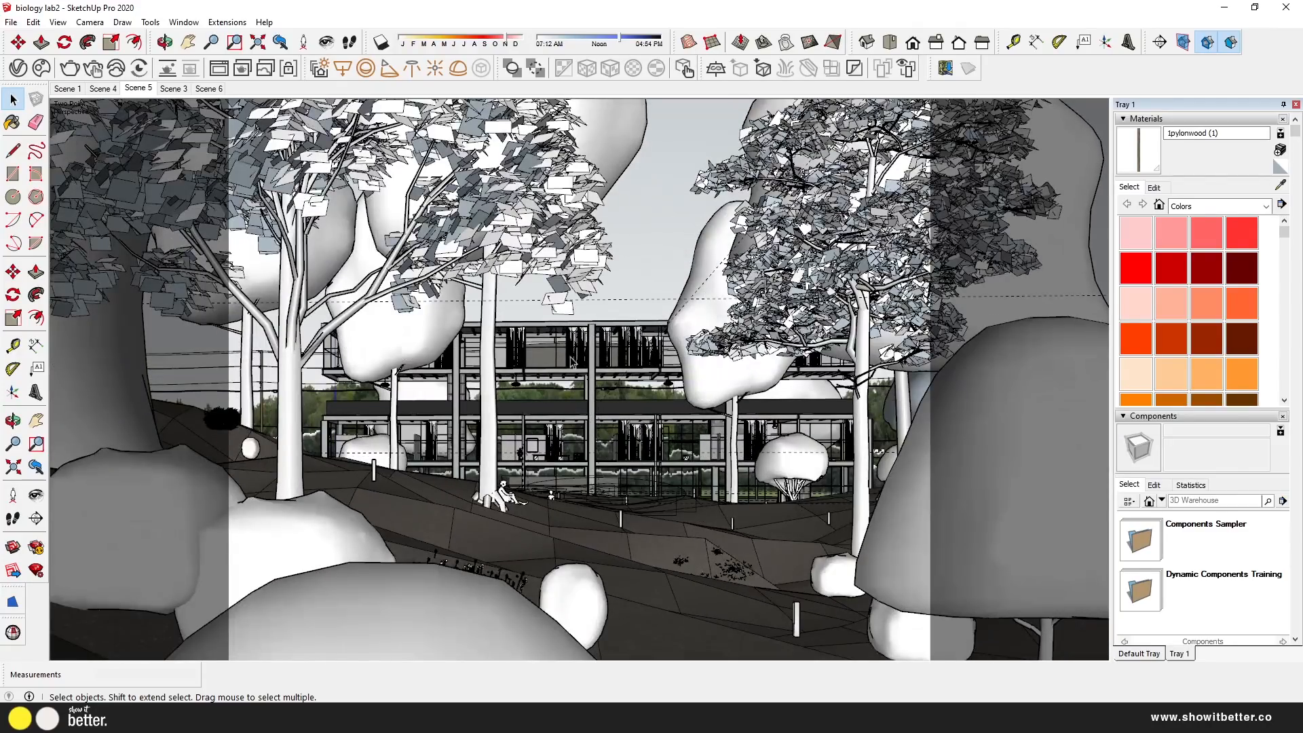
Inspect the individual trees framing the Scene 5 view and examine the seated figure and the rooms behind the glass façade
click(289, 338)
click(862, 357)
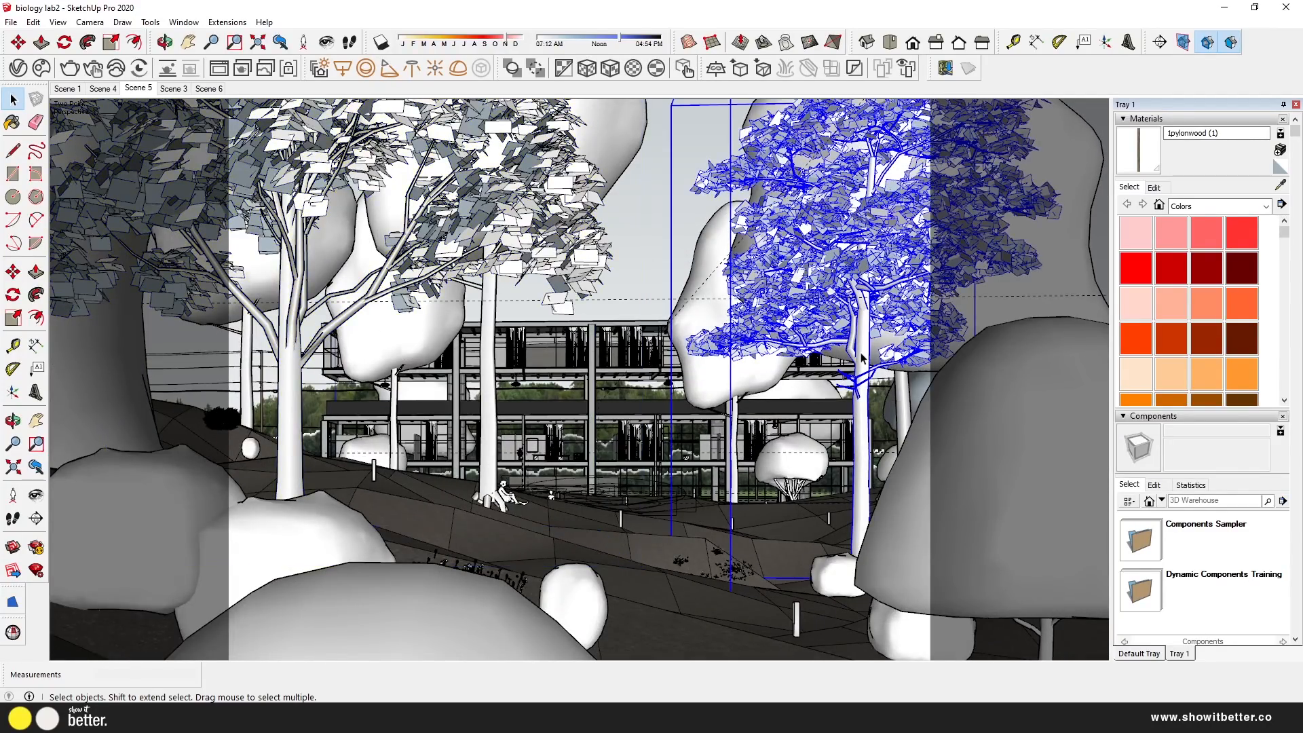
click(486, 370)
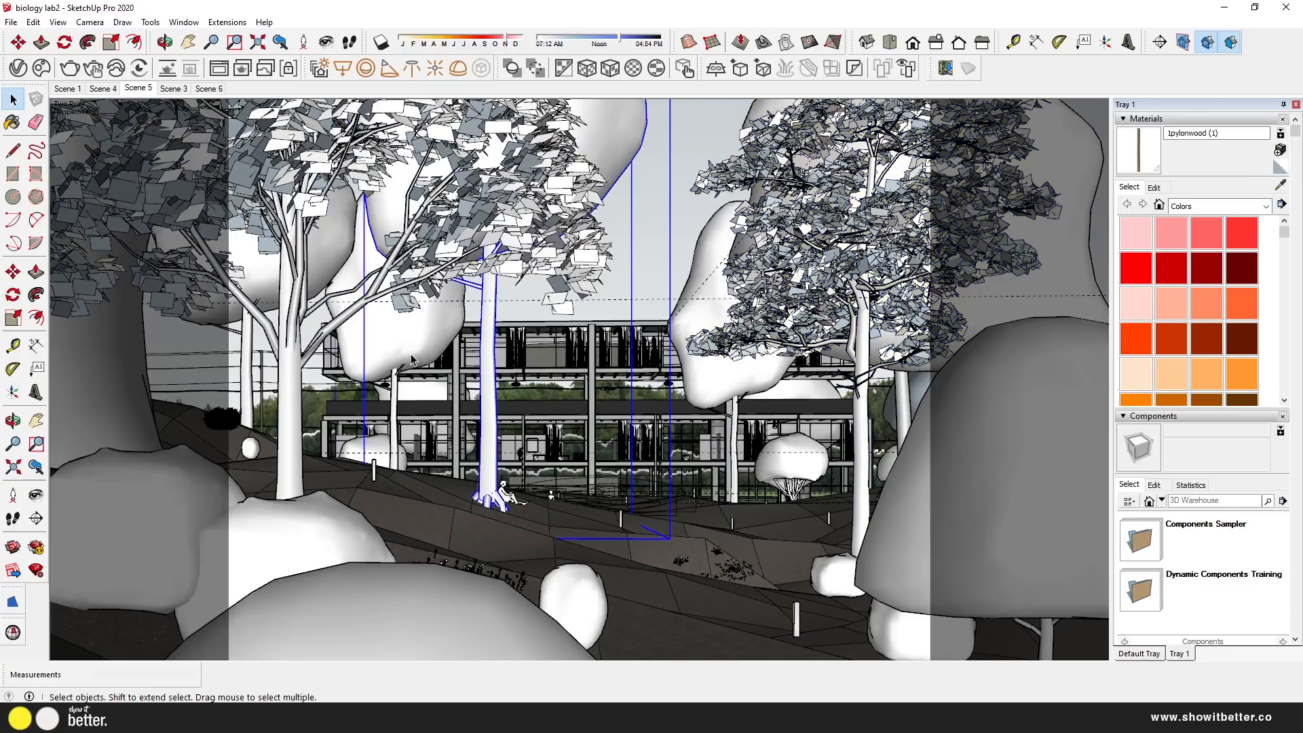
click(411, 357)
click(713, 299)
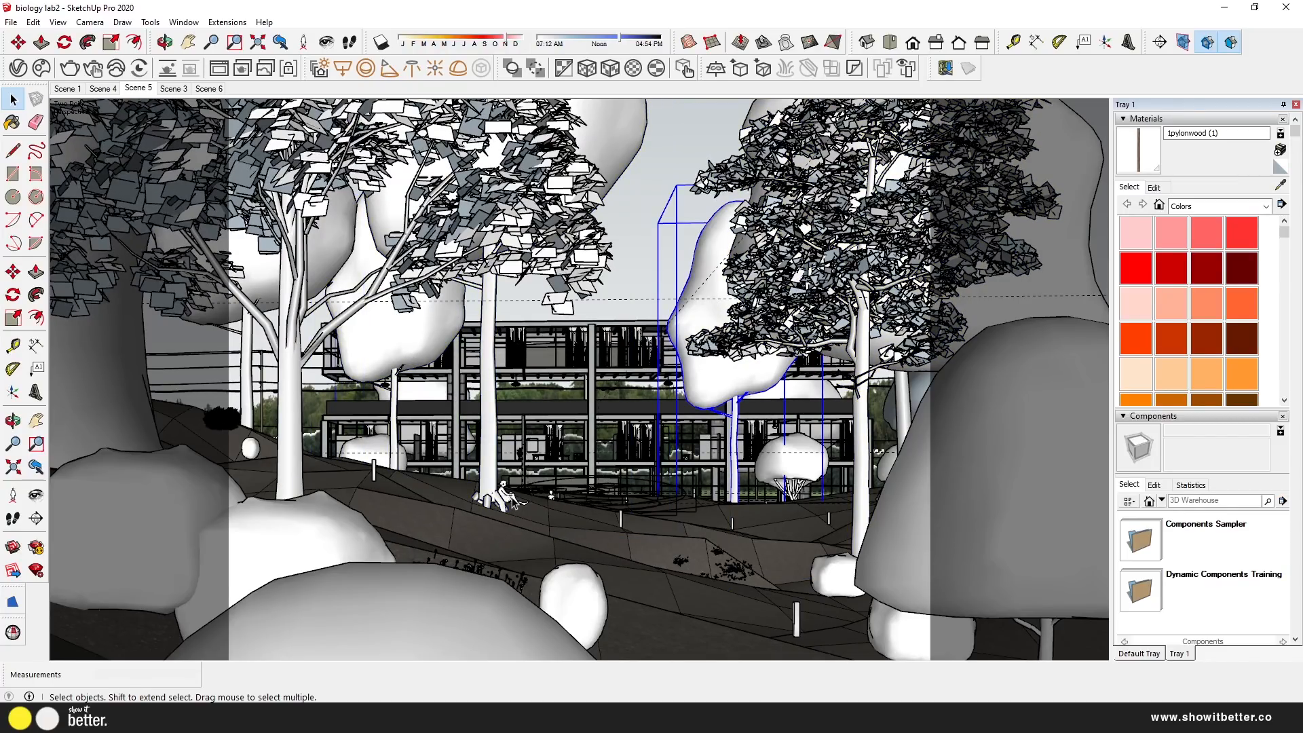
scroll(514, 503, up, 10)
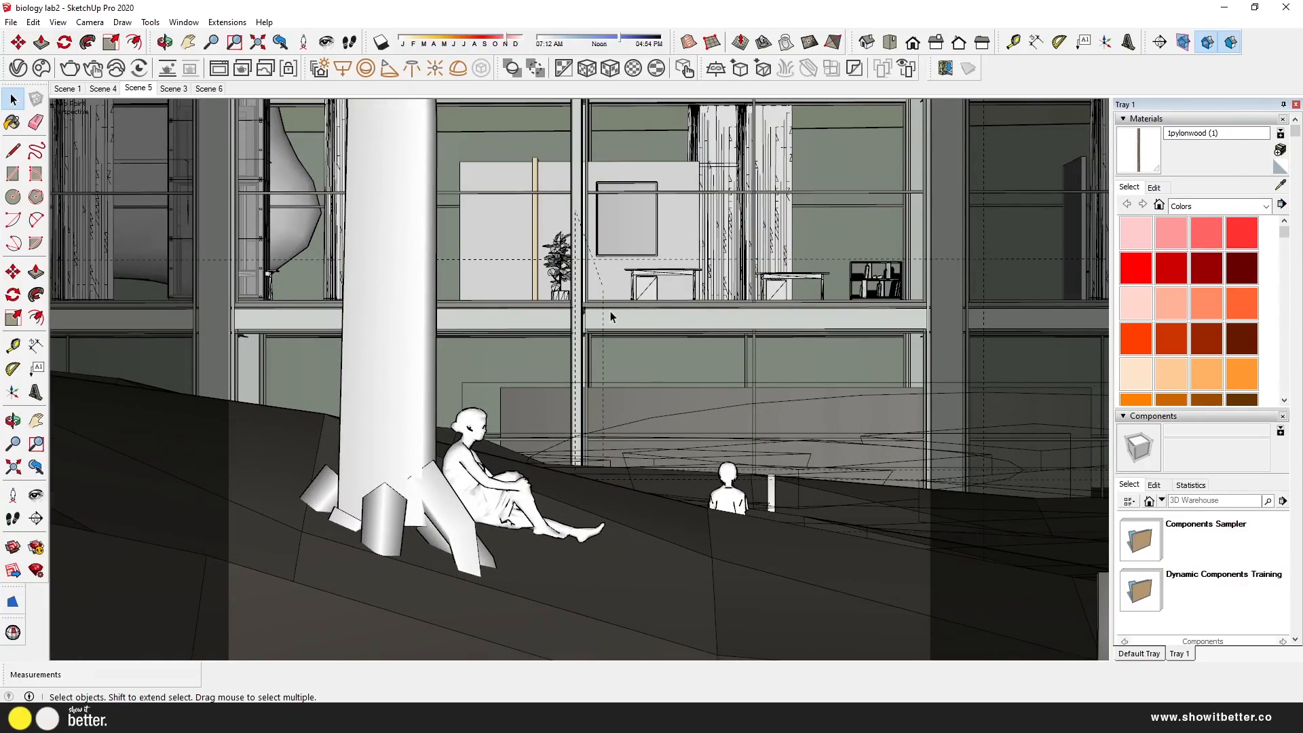
scroll(611, 317, up, 5)
scroll(652, 285, down, 8)
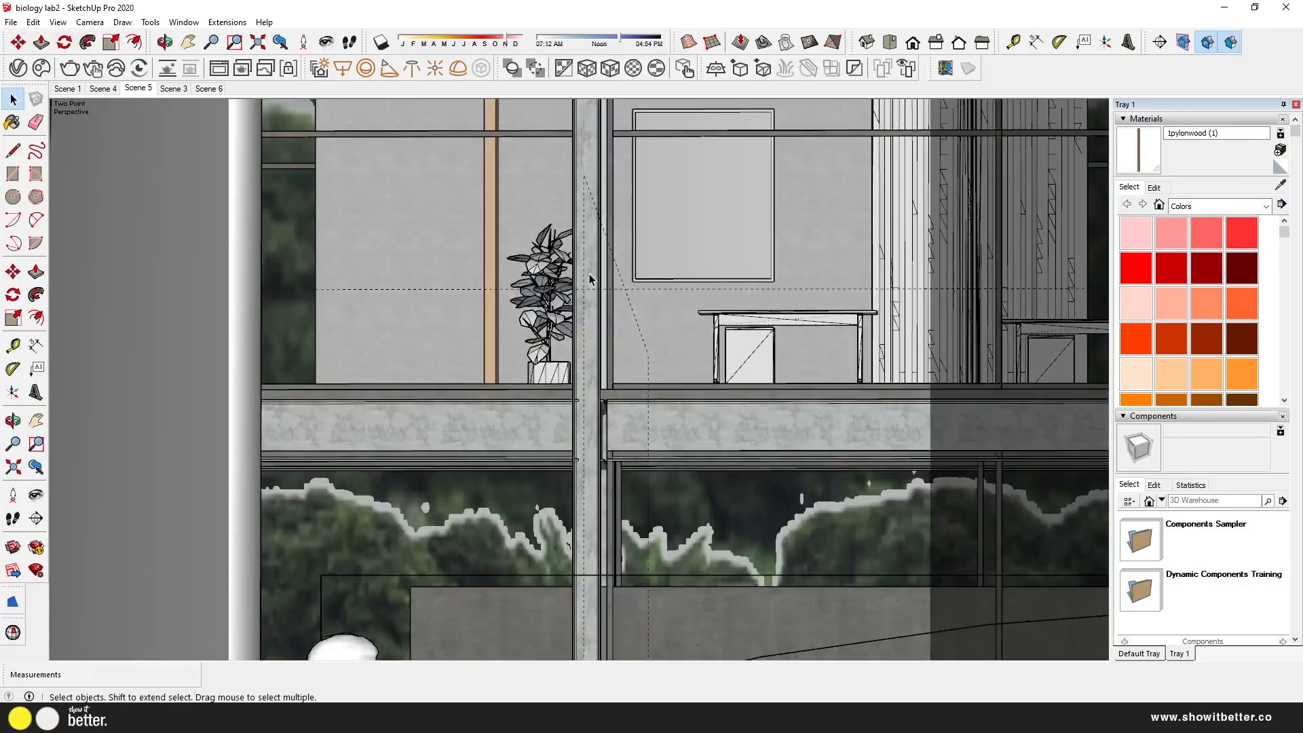
scroll(590, 280, down, 5)
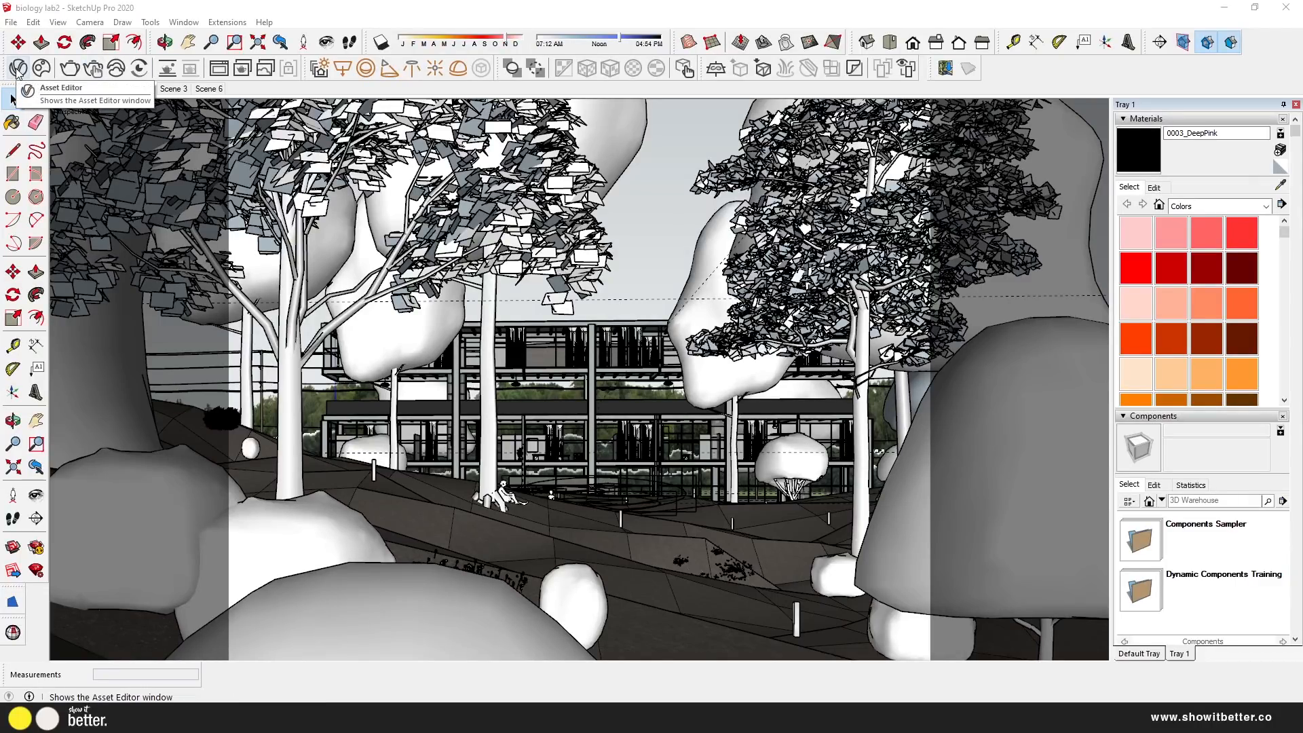
Open the V-Ray Asset Editor and add a Render ID render element
click(18, 68)
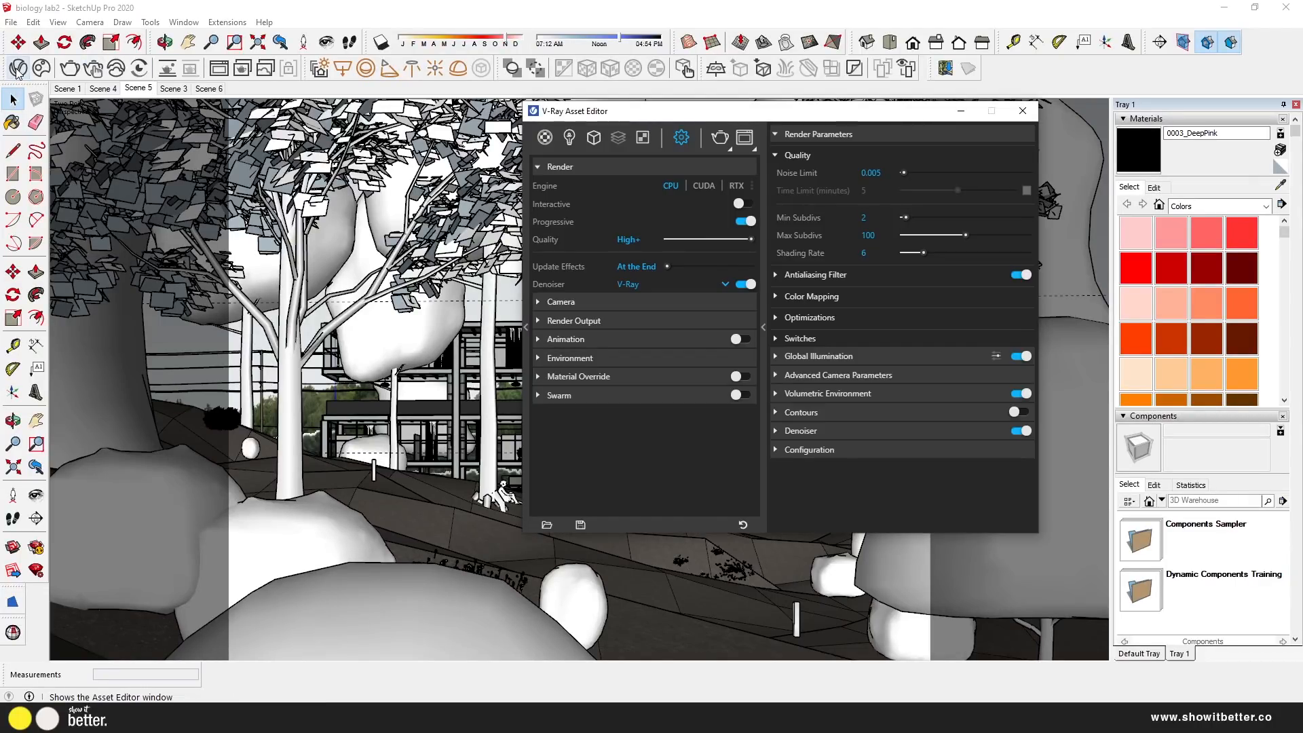
right_click(619, 139)
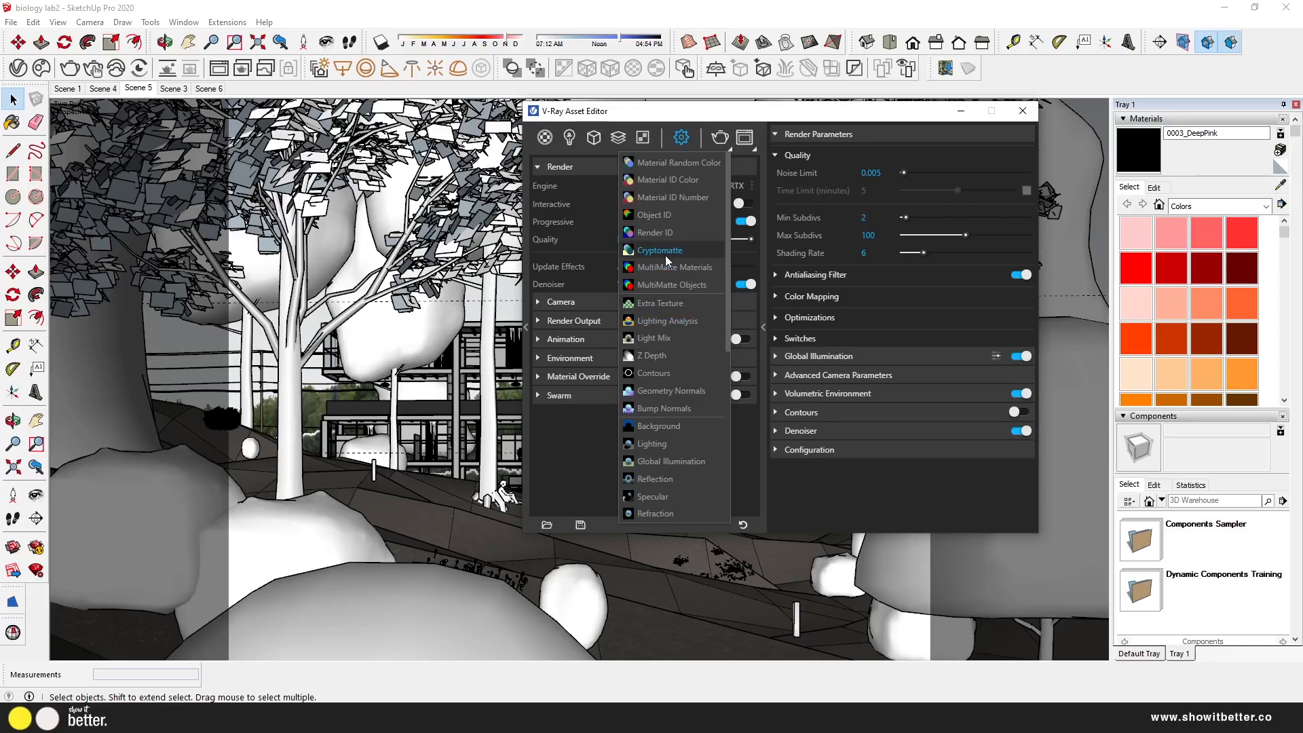
click(676, 233)
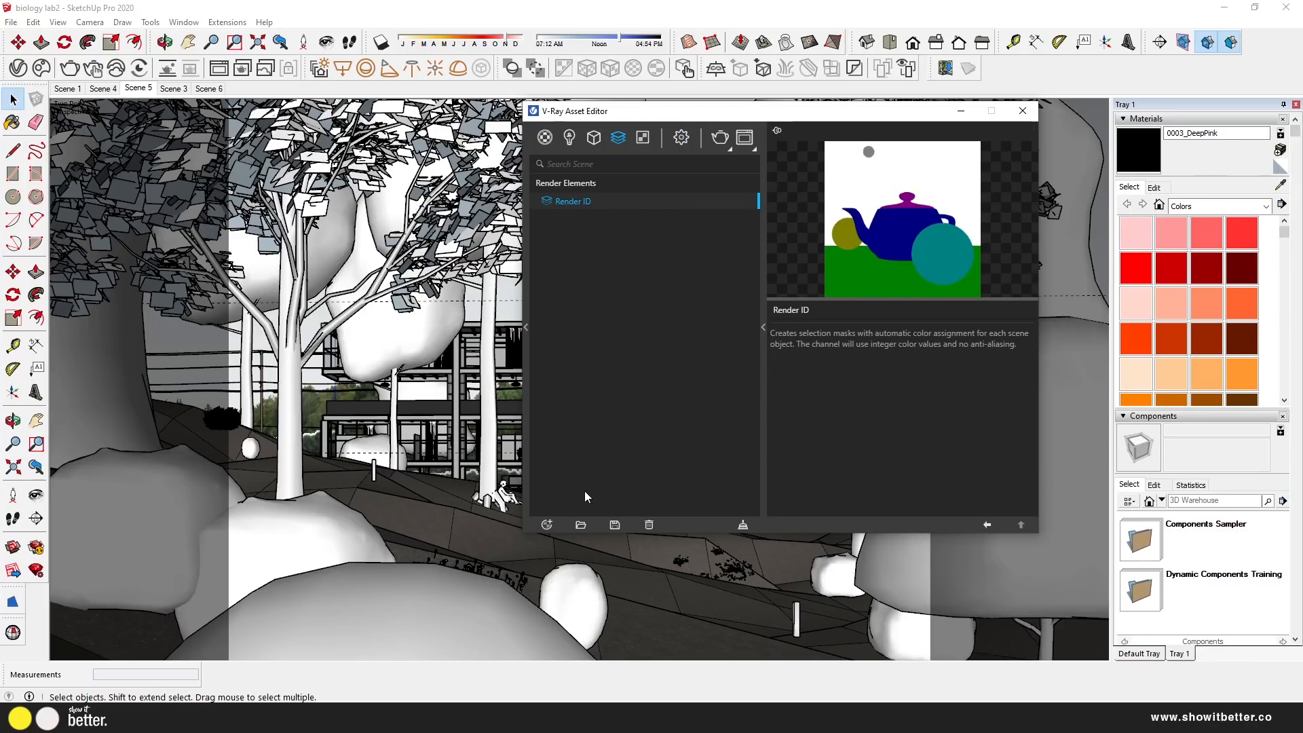
Add Refraction and Reflection render elements to the scene
click(547, 525)
mouse_move(592, 438)
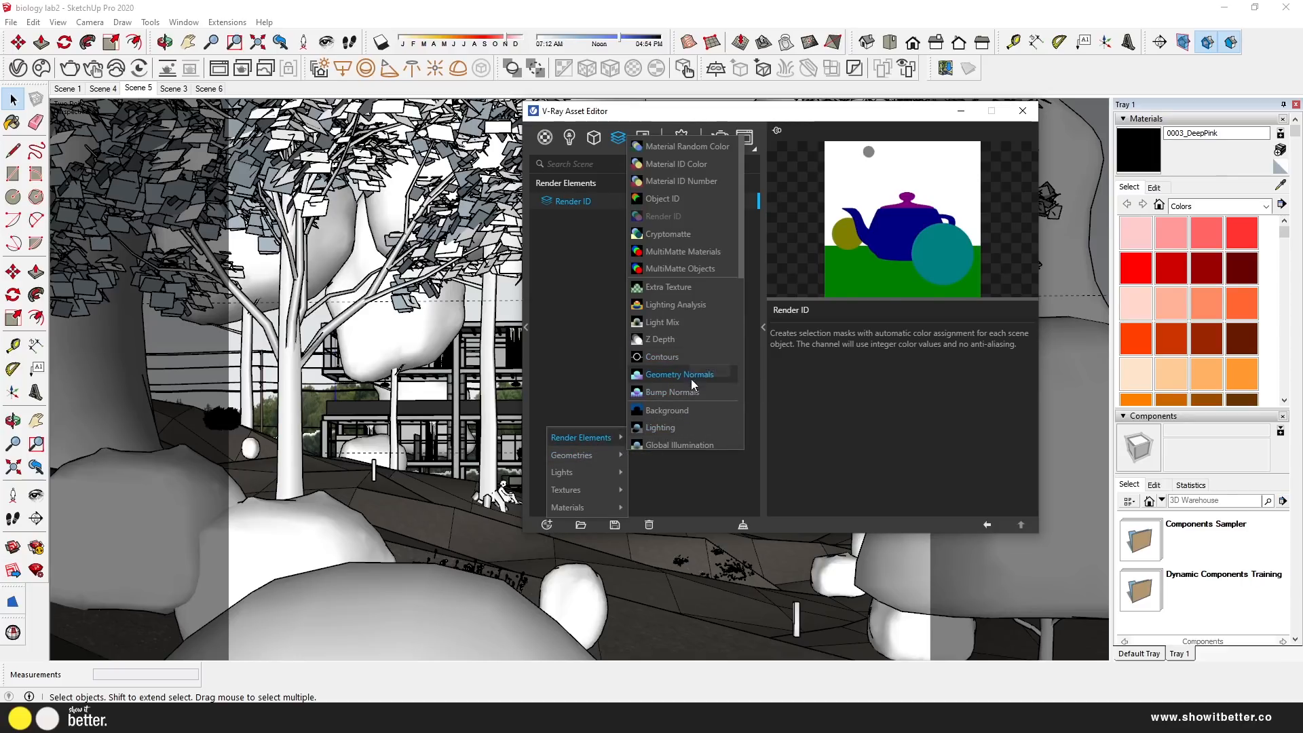
scroll(691, 394, down, 2)
scroll(691, 393, down, 3)
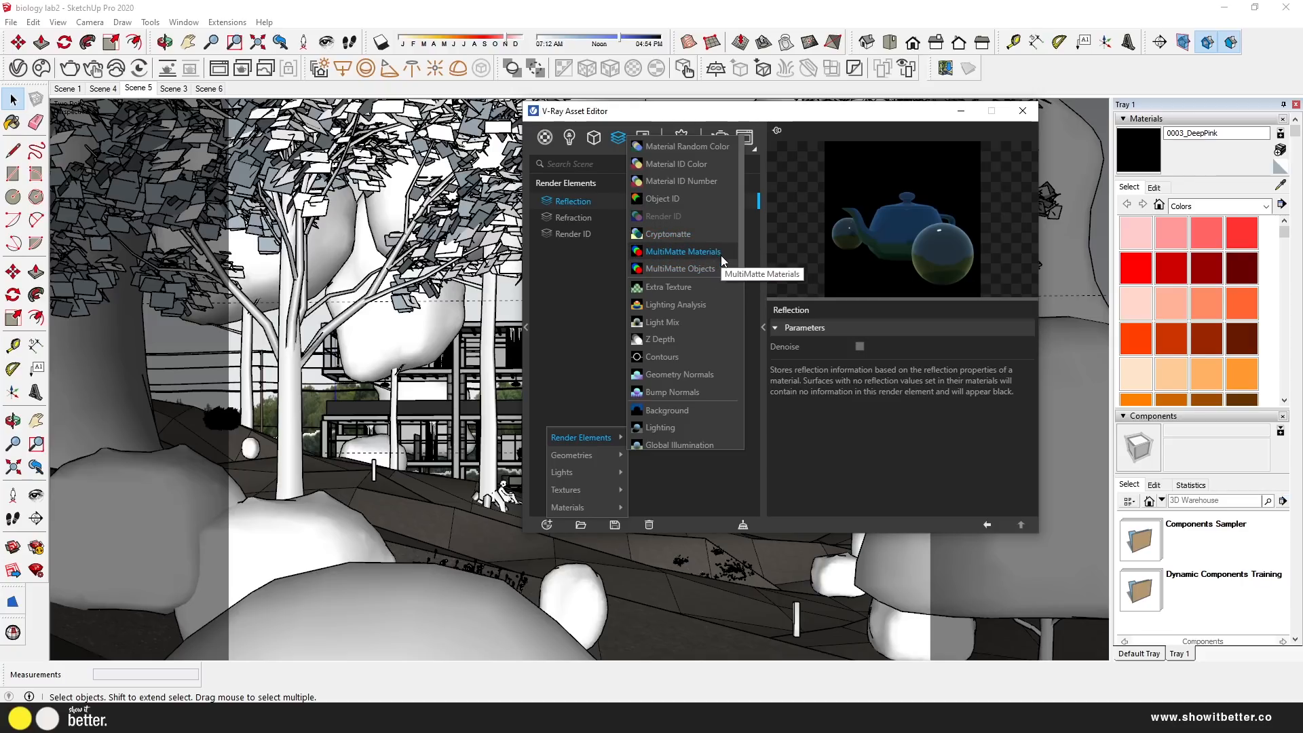
Add Cryptomatte, MultiMatte Materials and MultiMatte Objects render elements to the scene
click(690, 236)
mouse_move(583, 437)
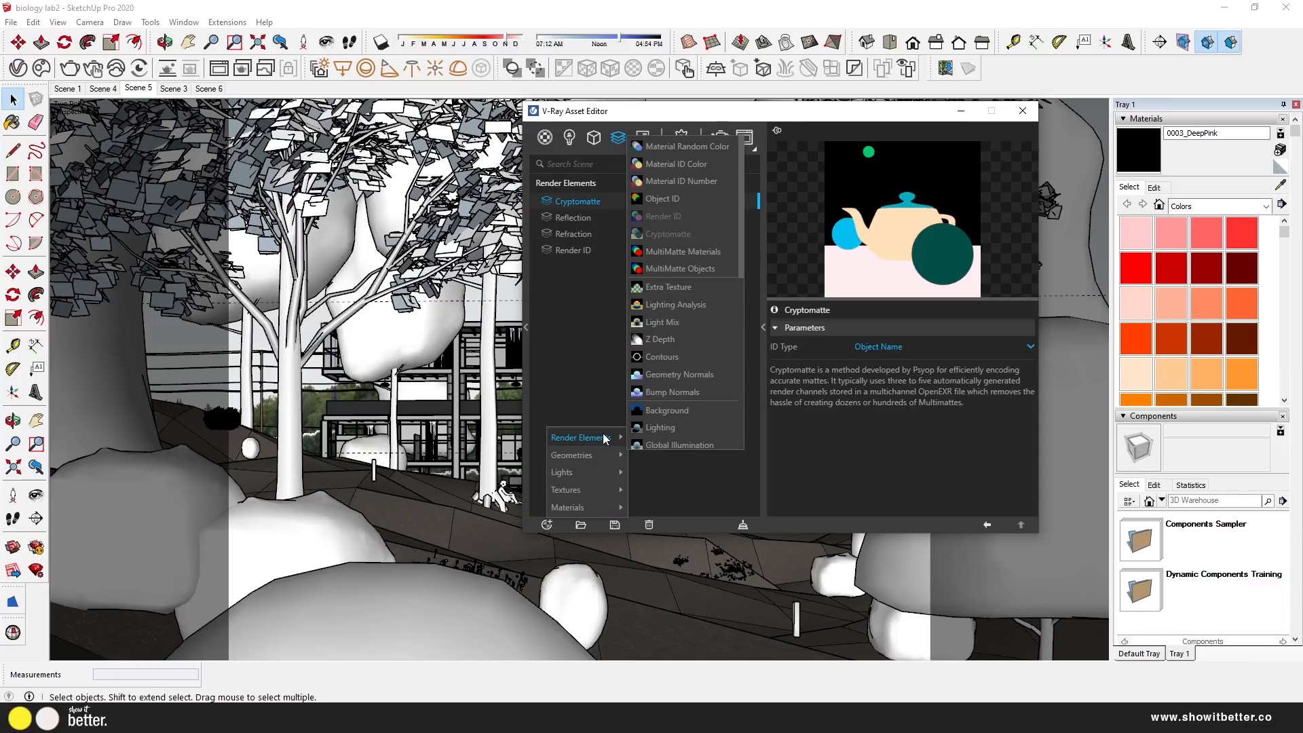
click(694, 250)
click(547, 523)
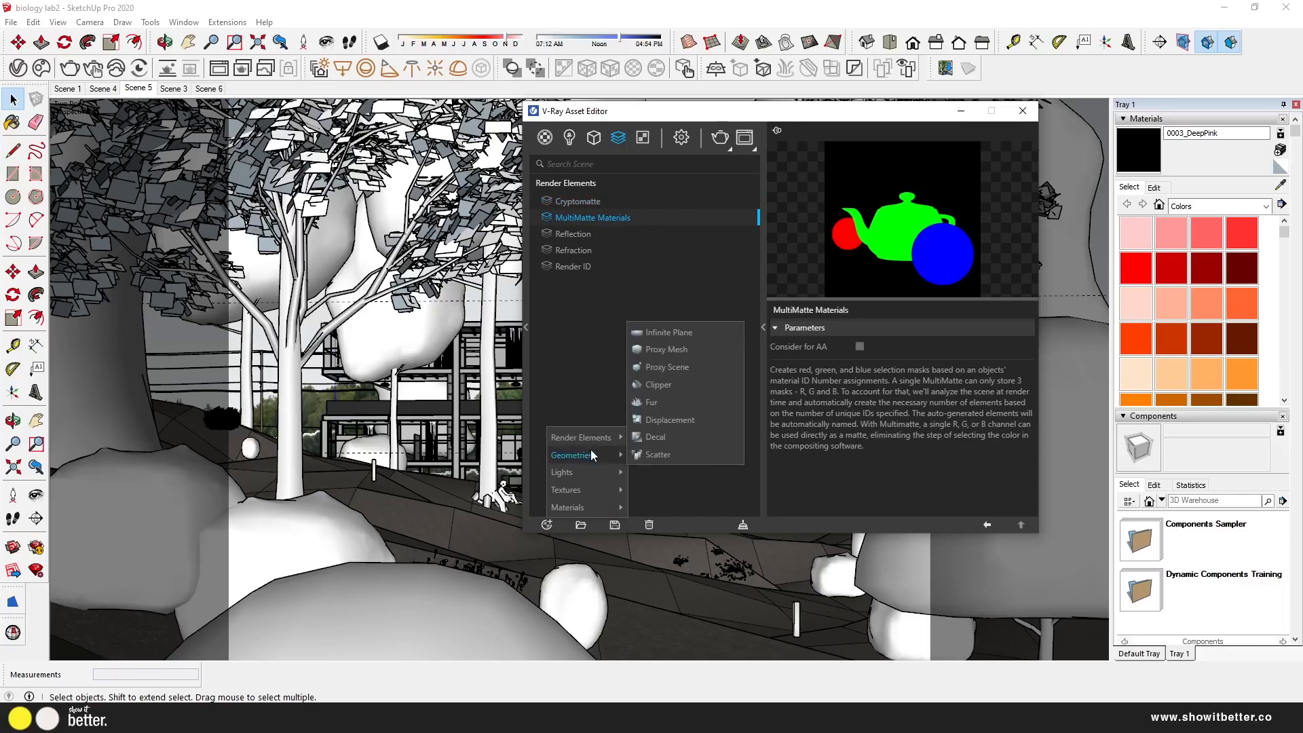
click(694, 272)
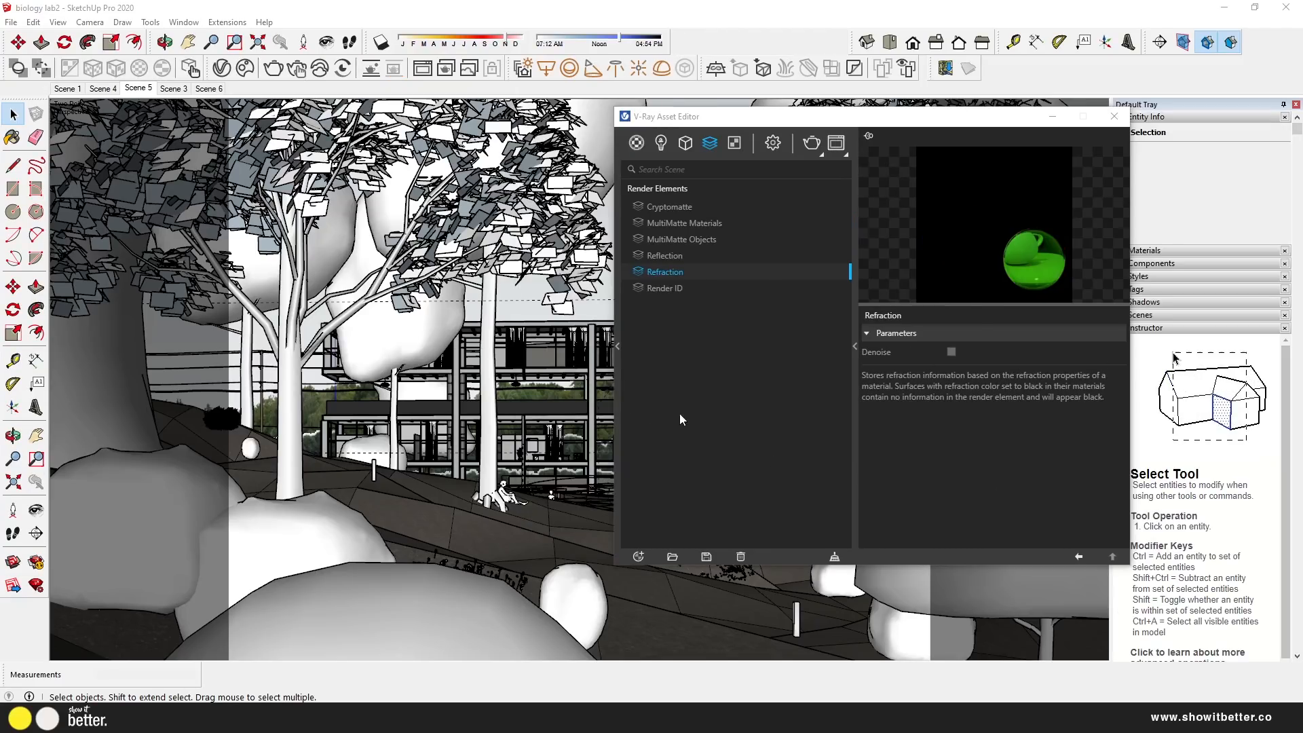
Add a Light Mix render element and delete it again
click(640, 555)
mouse_move(671, 469)
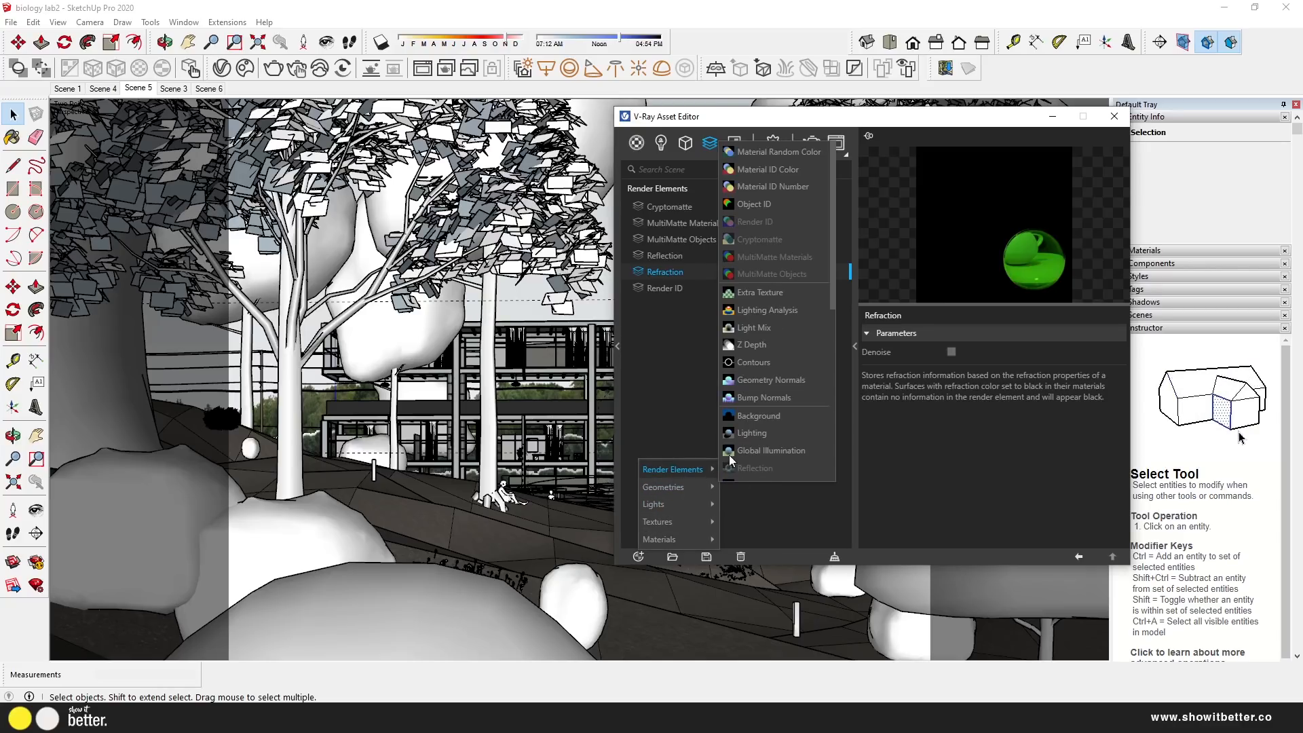
click(757, 329)
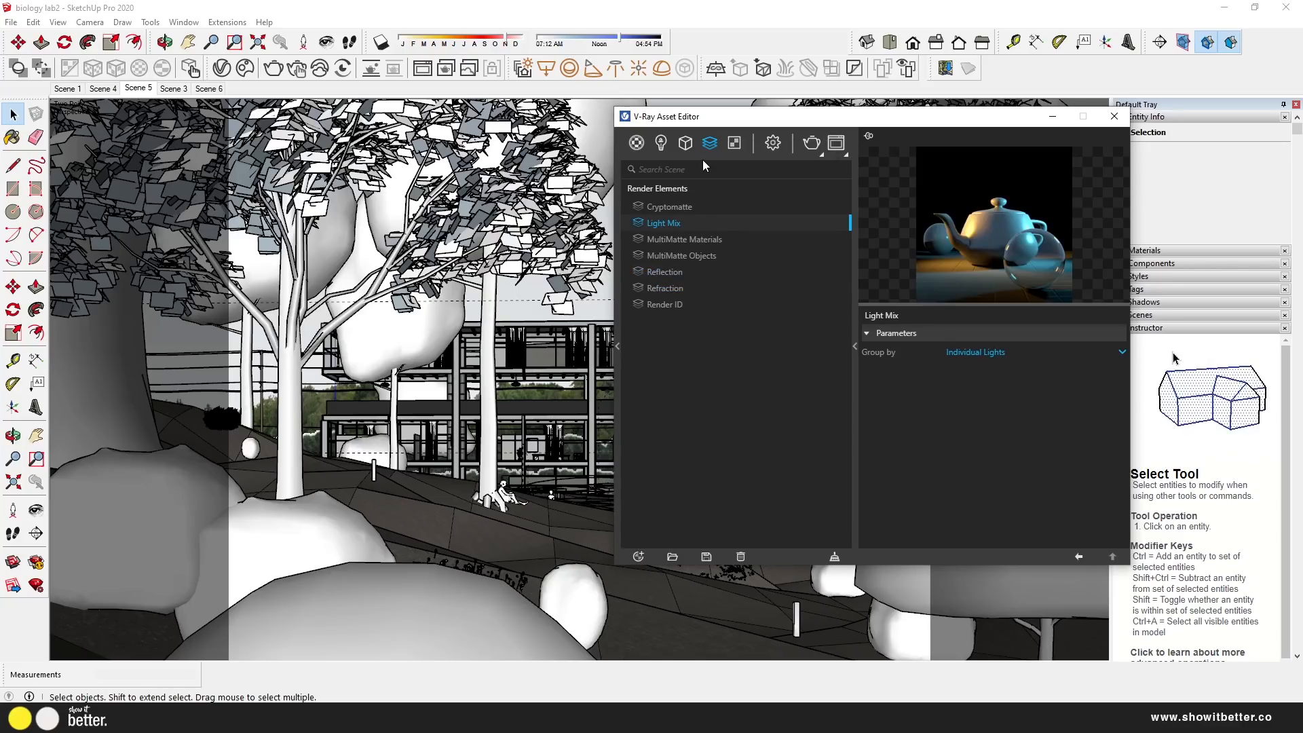
key(Delete)
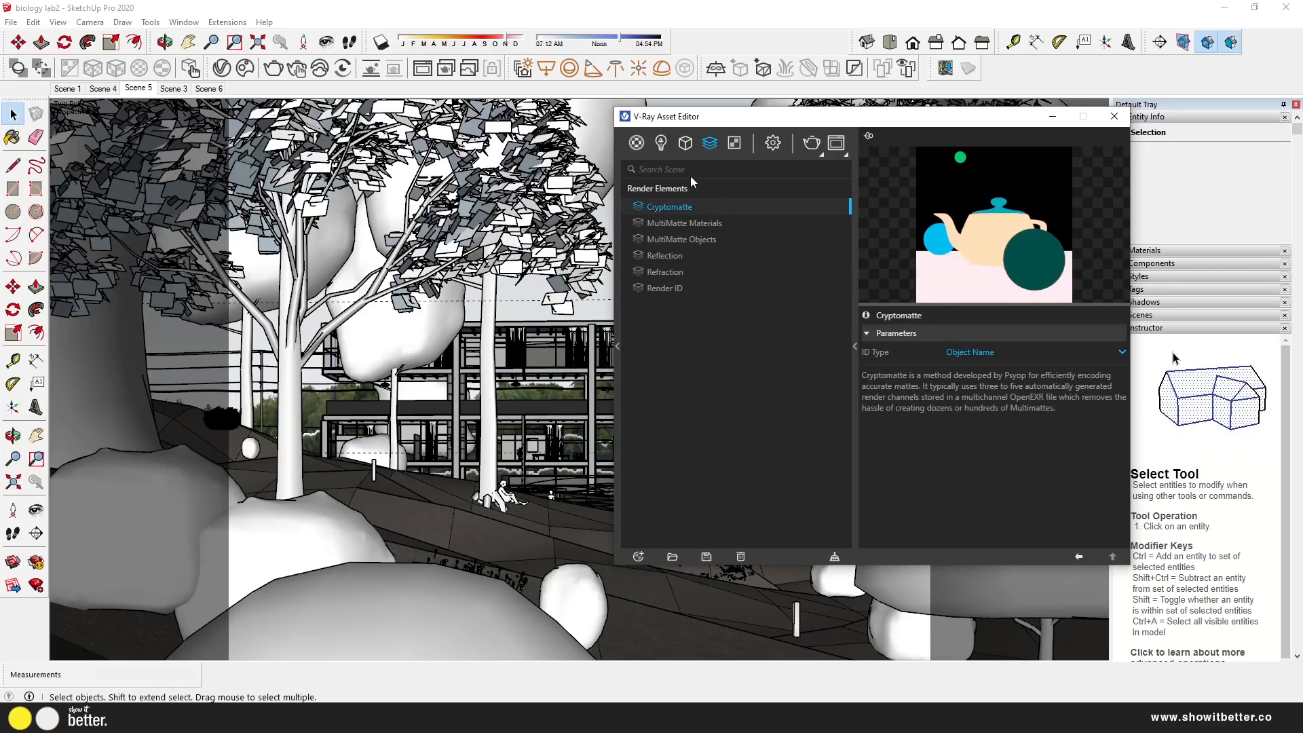
Add the Object ID, Extra Texture, Lighting Analysis, Light Mix, Z Depth, Lighting and Global Illumination render elements
click(709, 144)
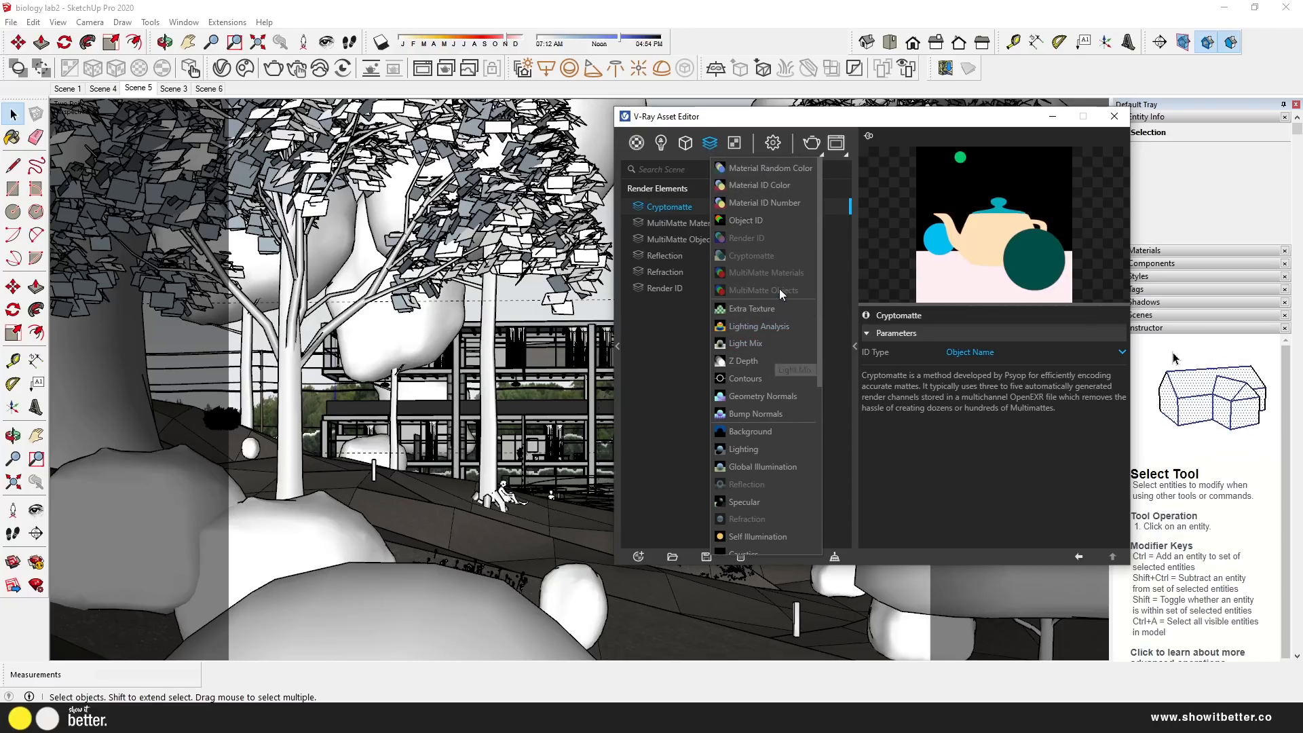
click(764, 221)
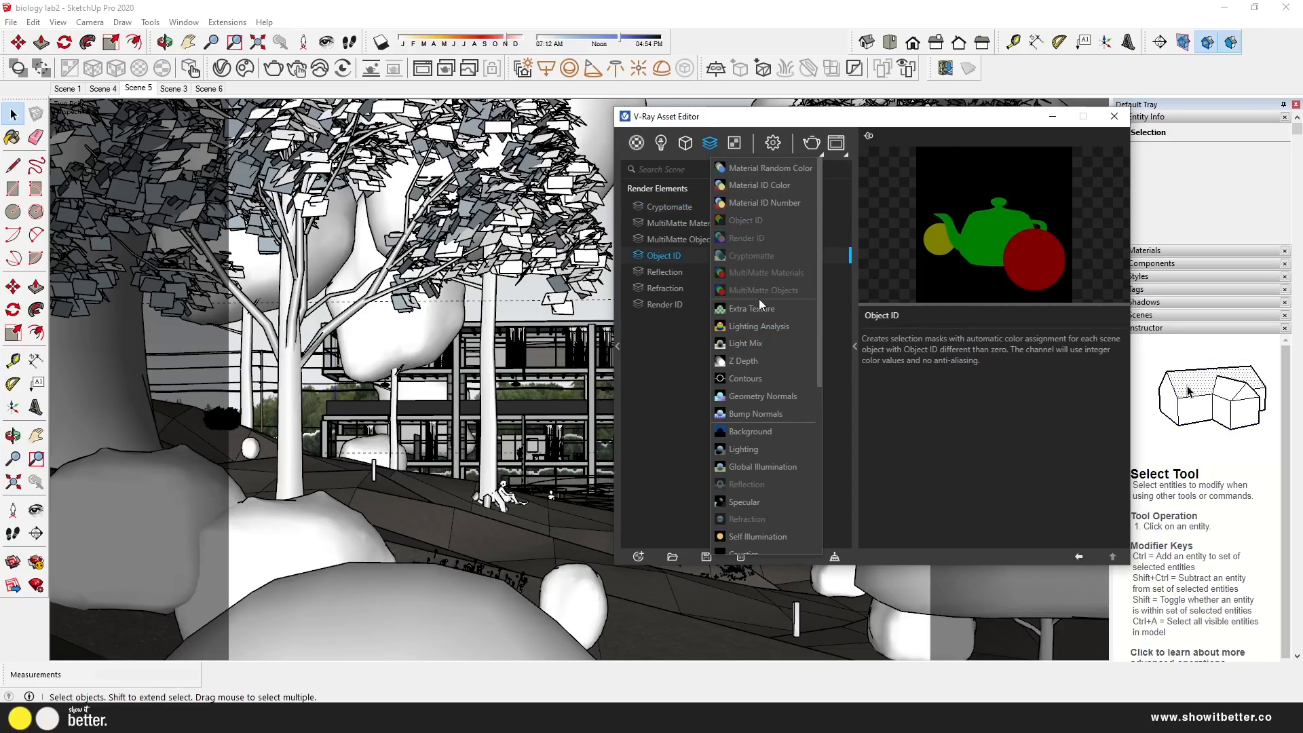
click(762, 310)
click(760, 327)
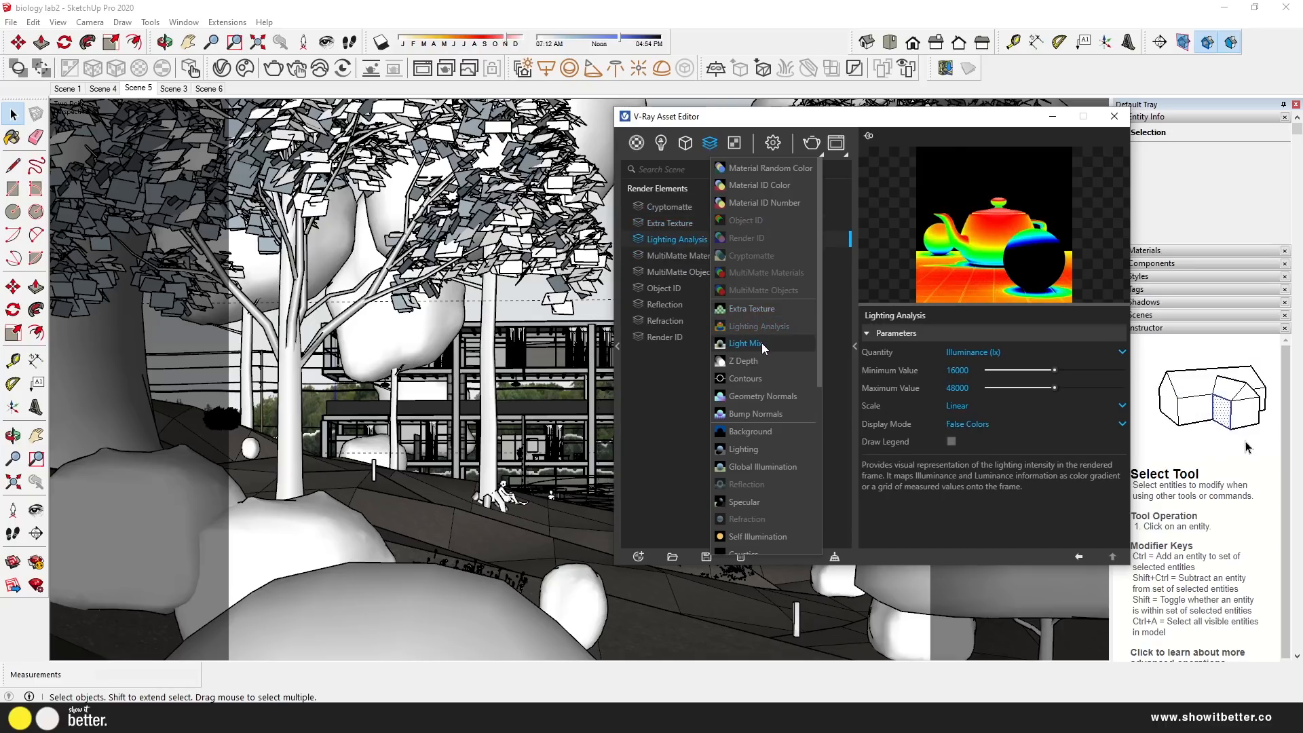
click(760, 344)
click(755, 360)
click(753, 449)
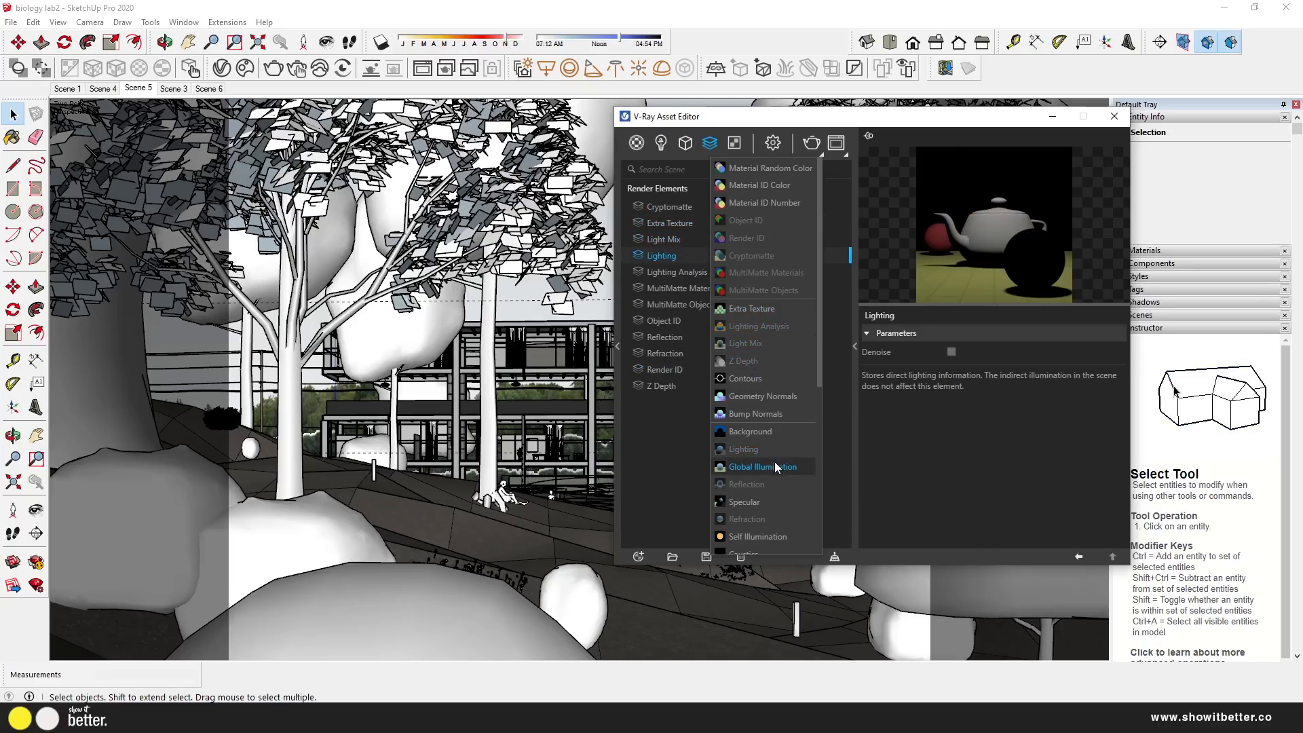
click(775, 464)
click(682, 462)
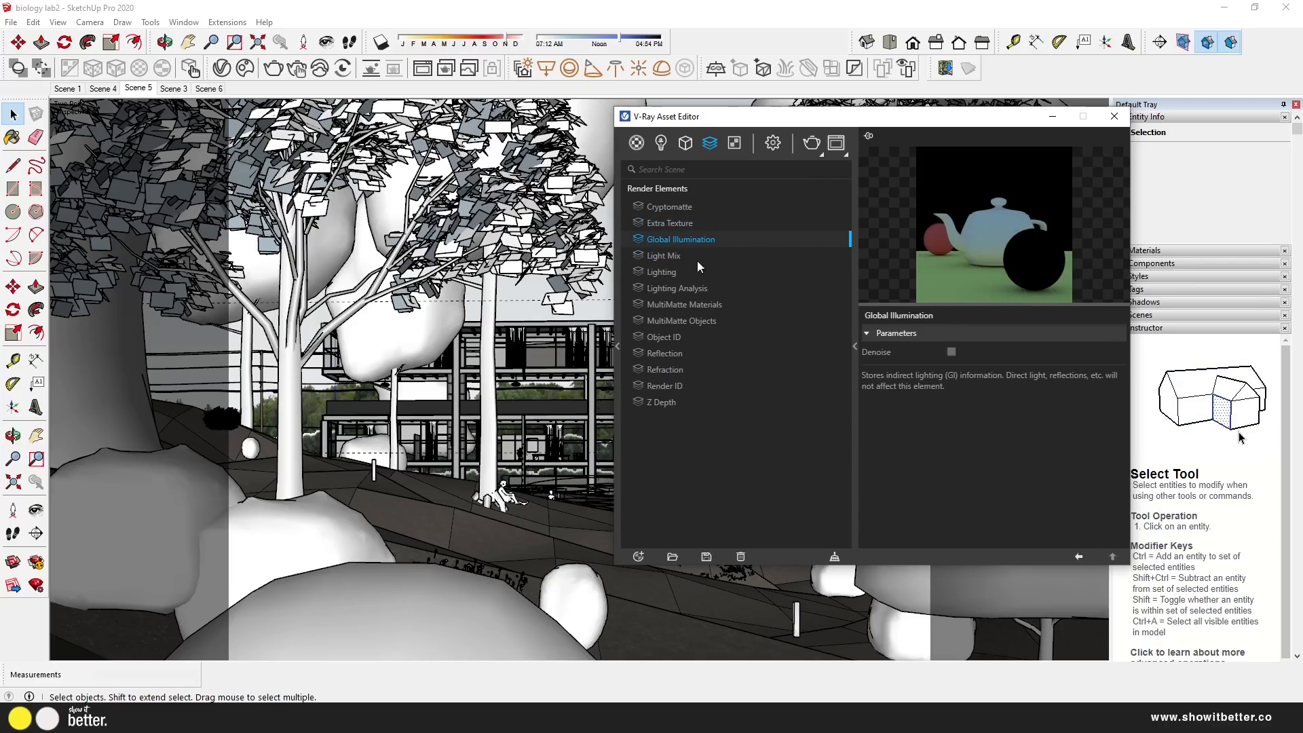
click(636, 555)
mouse_move(668, 471)
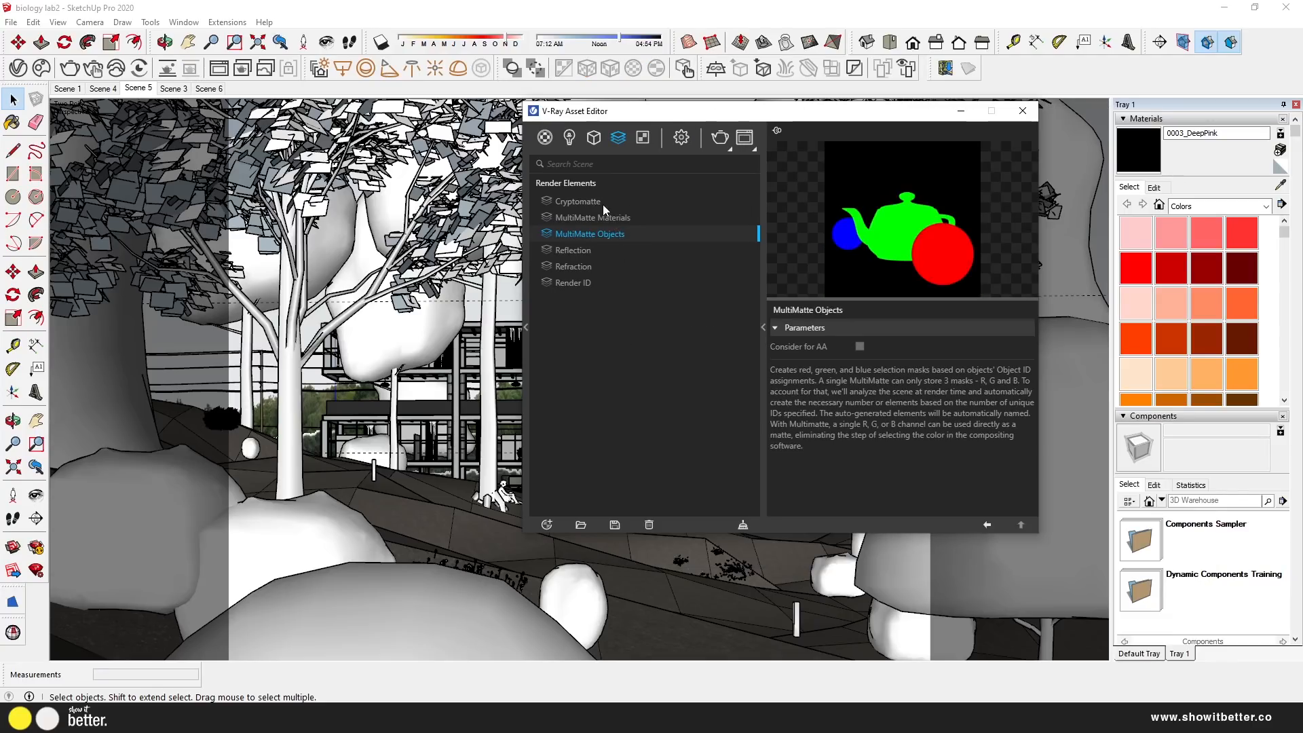
Review the ID type options available for the Cryptomatte render element
click(601, 201)
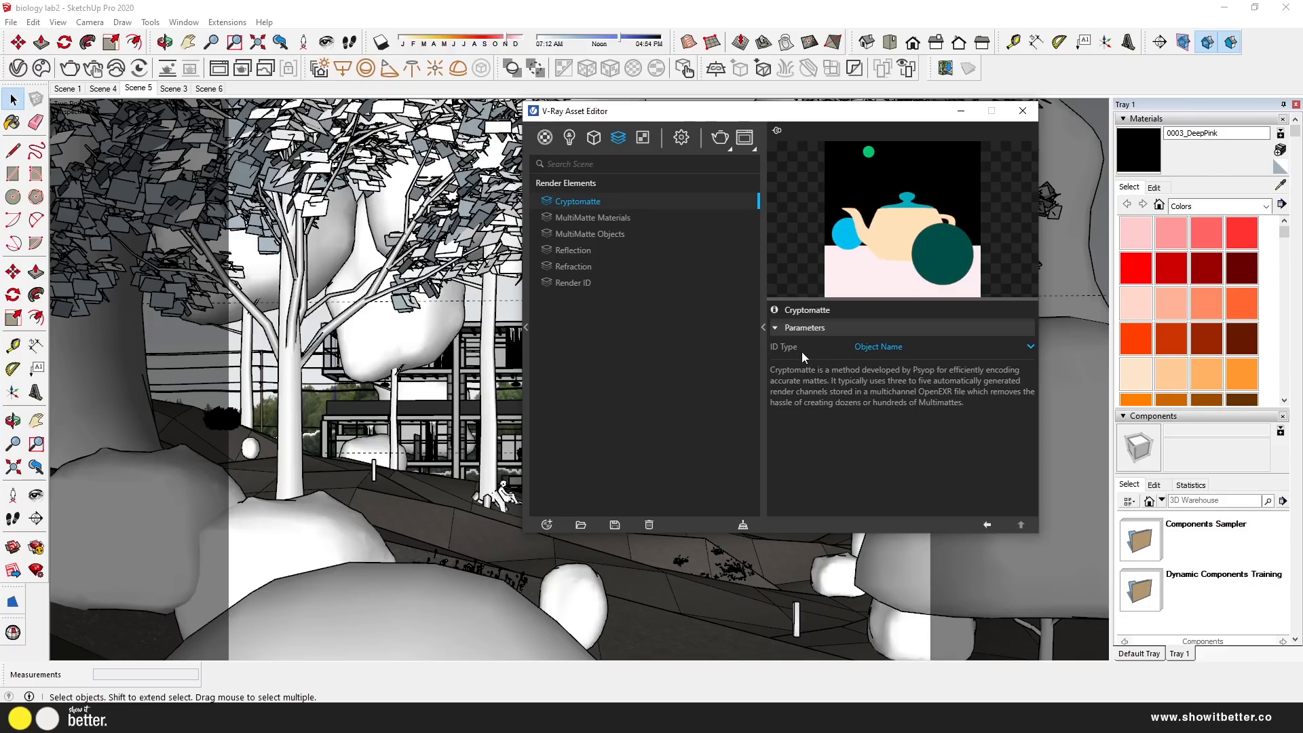
click(873, 347)
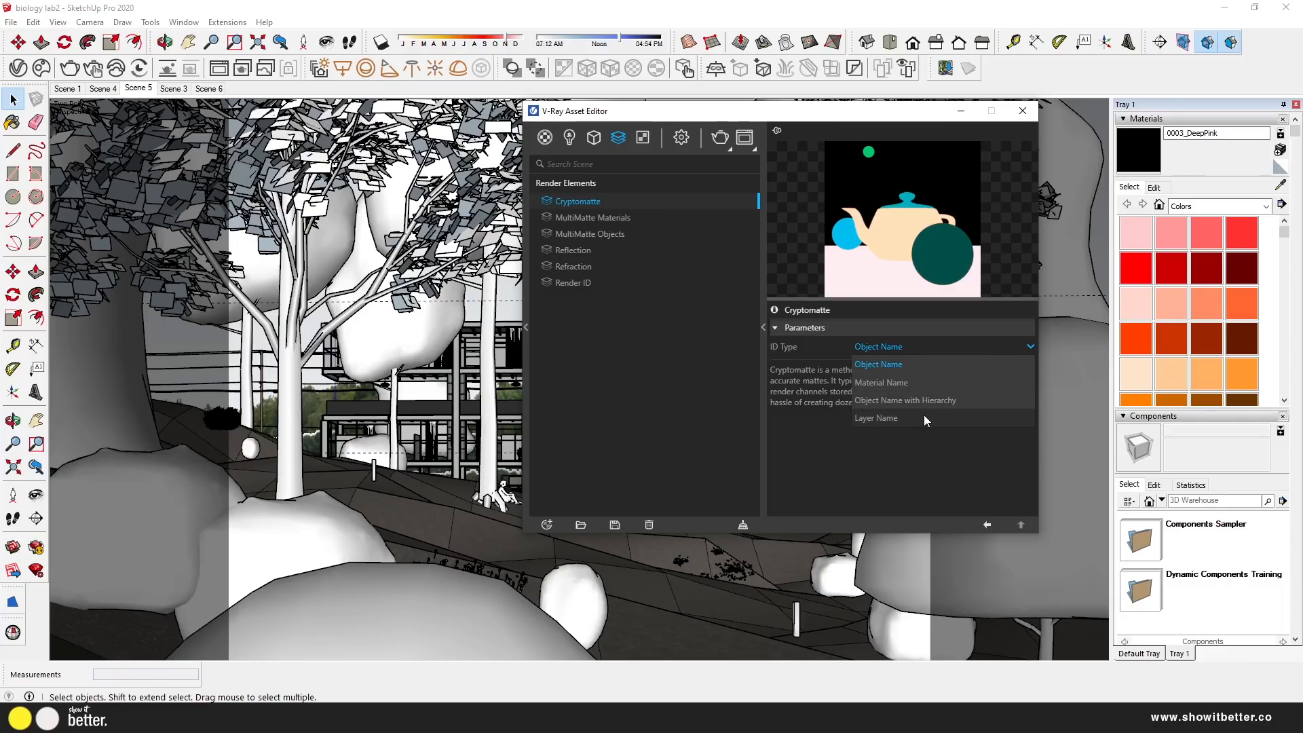
click(818, 406)
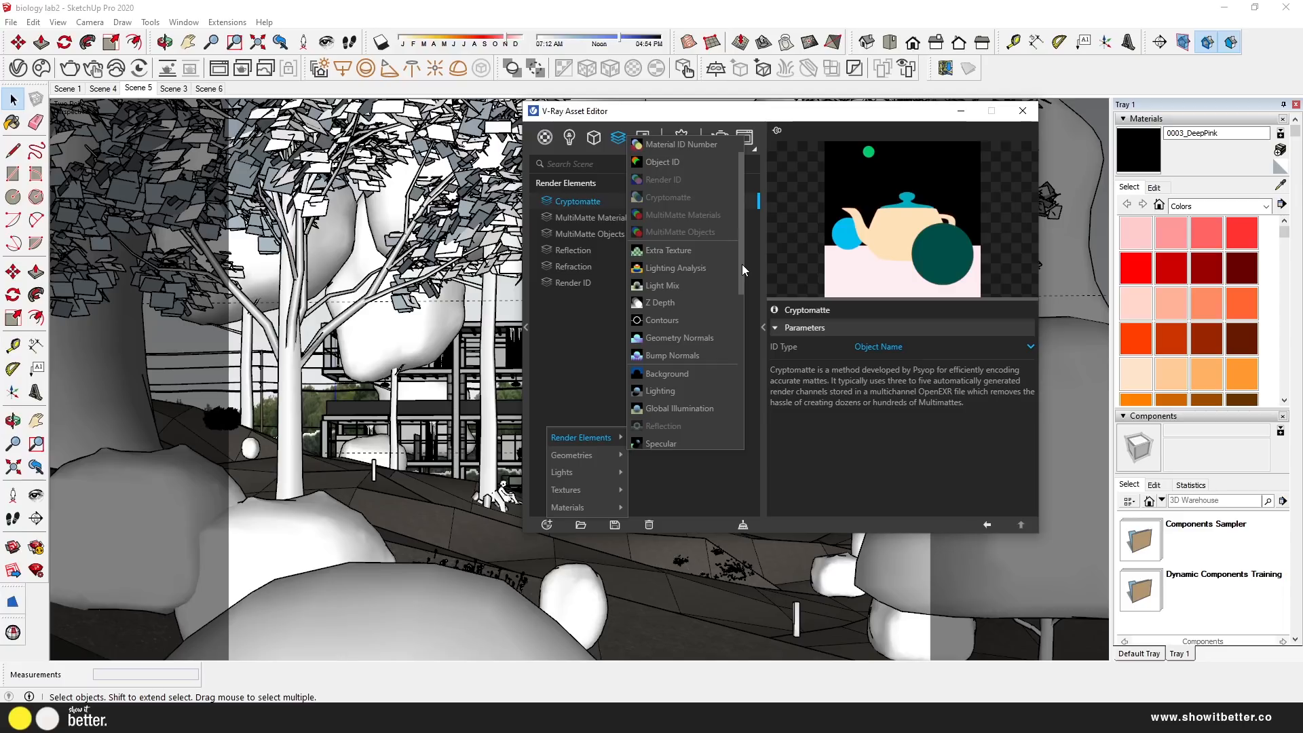
Add Z Depth and Atmosphere render elements to the scene and open the Z Depth parameters
drag(742, 265, 742, 266)
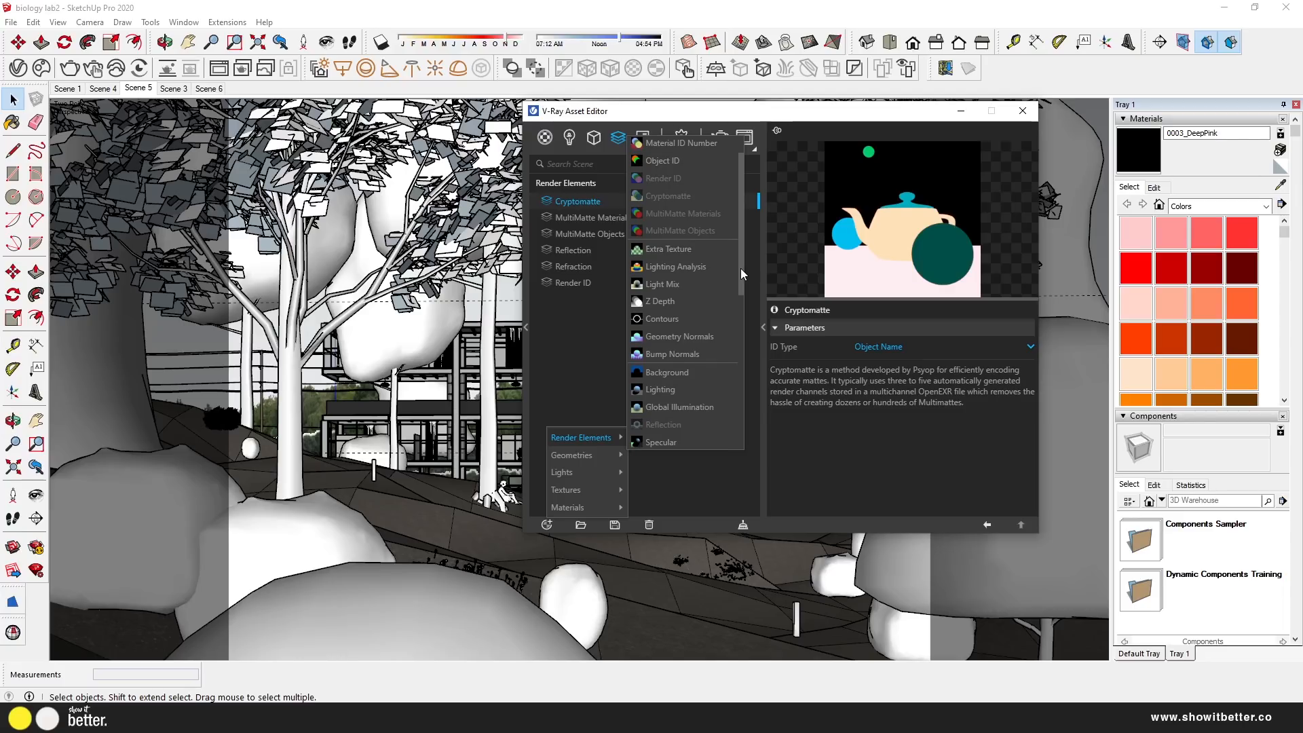
click(697, 303)
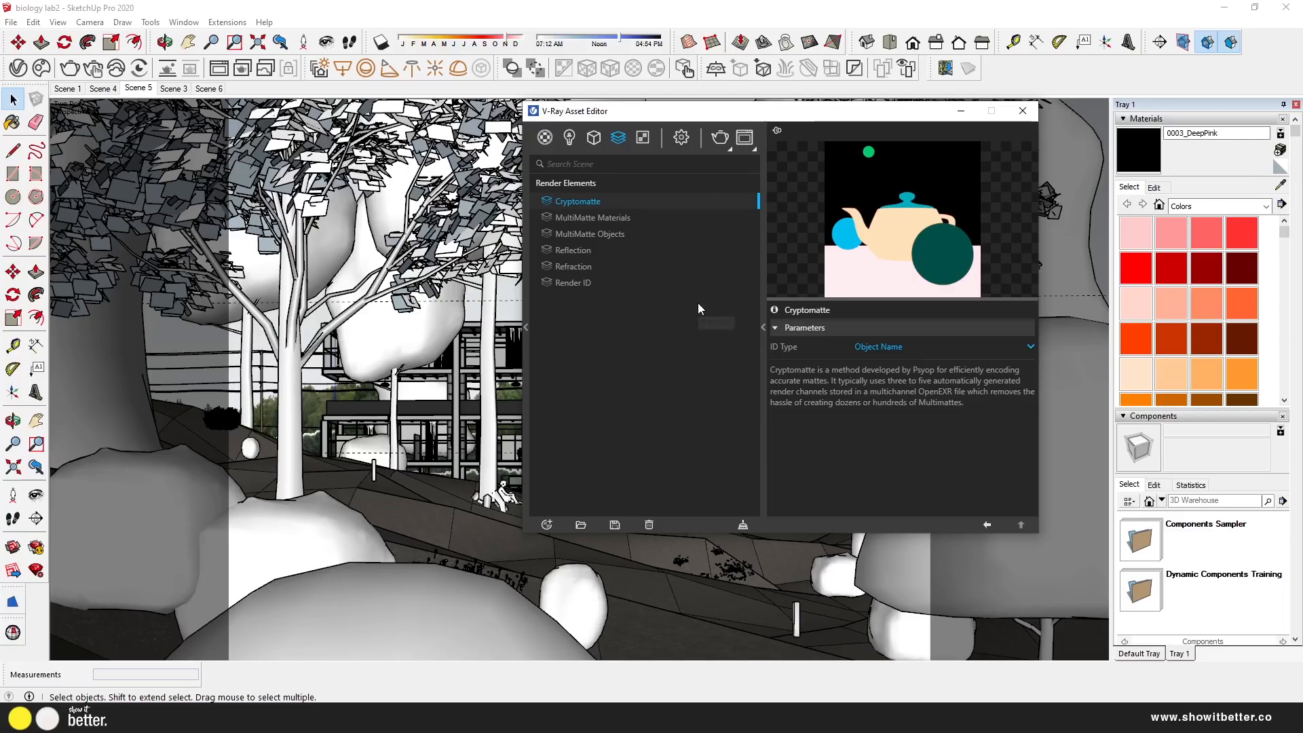
click(546, 524)
mouse_move(581, 437)
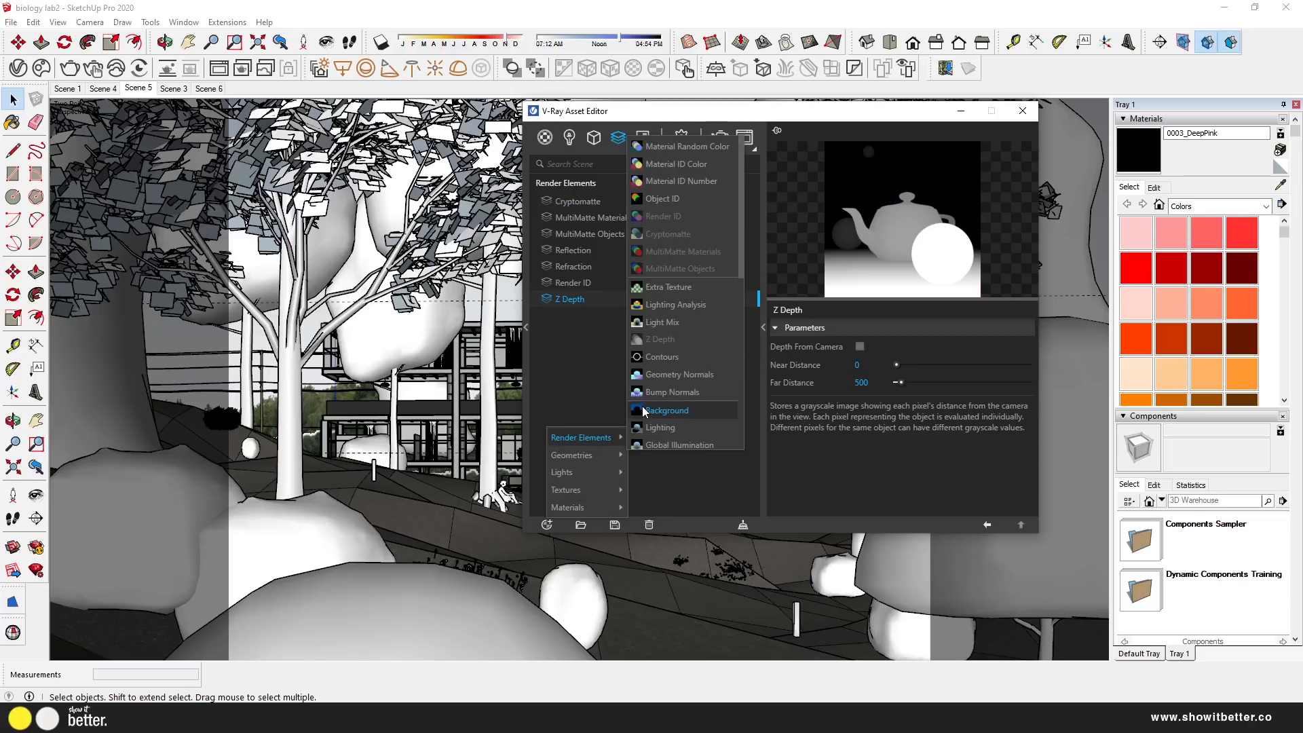
scroll(667, 376, down, 5)
click(701, 374)
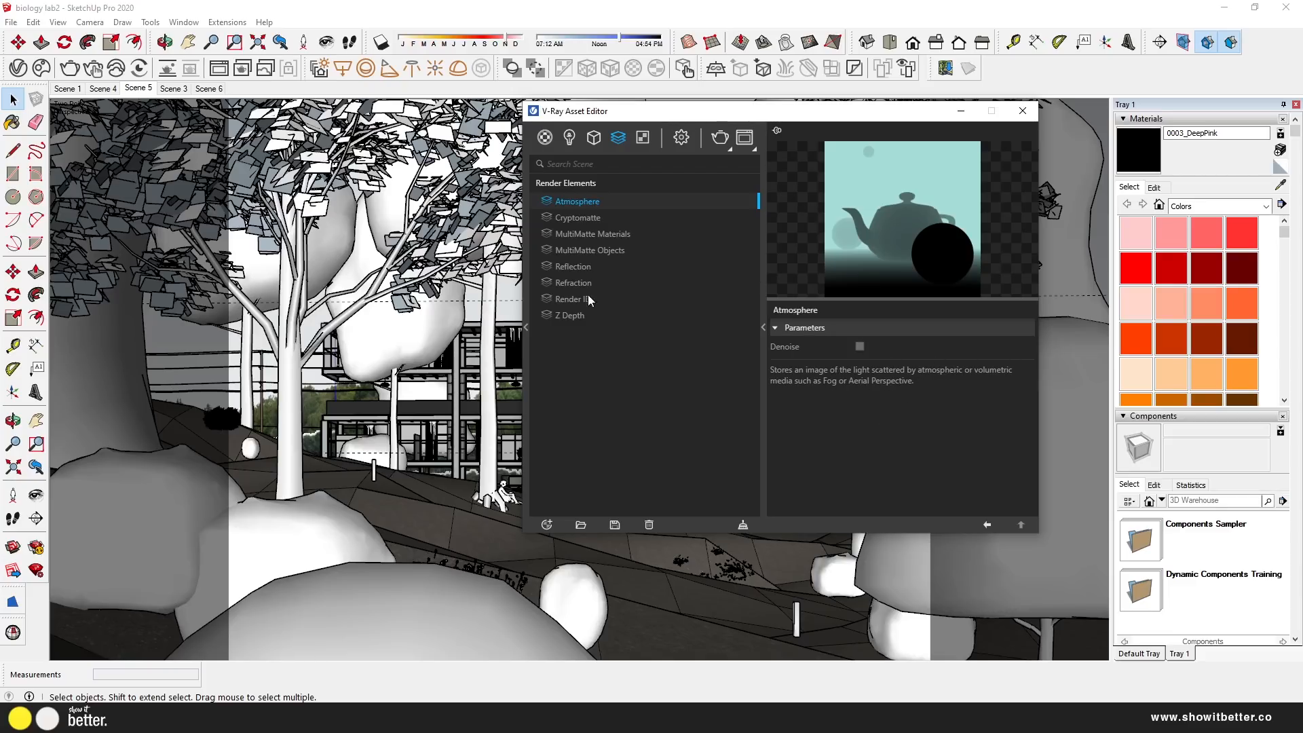
click(581, 316)
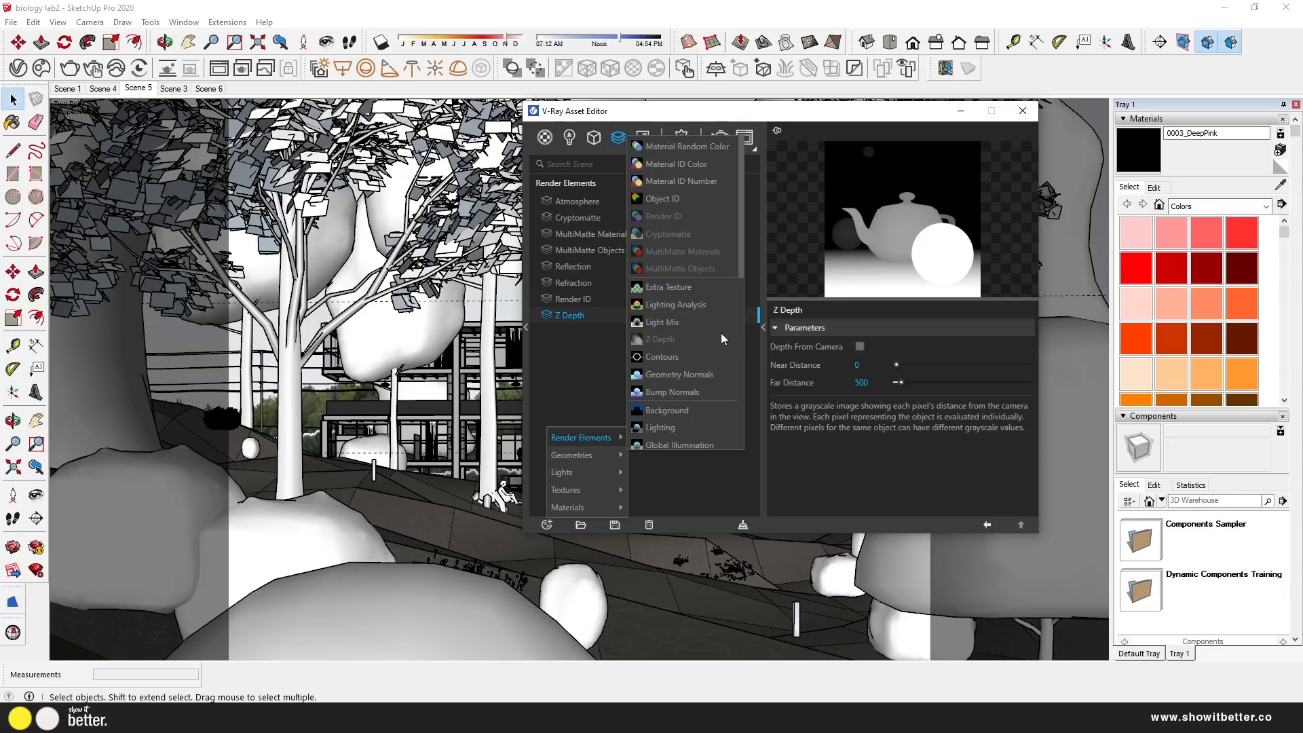
Add a Light Mix render element and review its options for grouping the lights
click(690, 325)
click(586, 234)
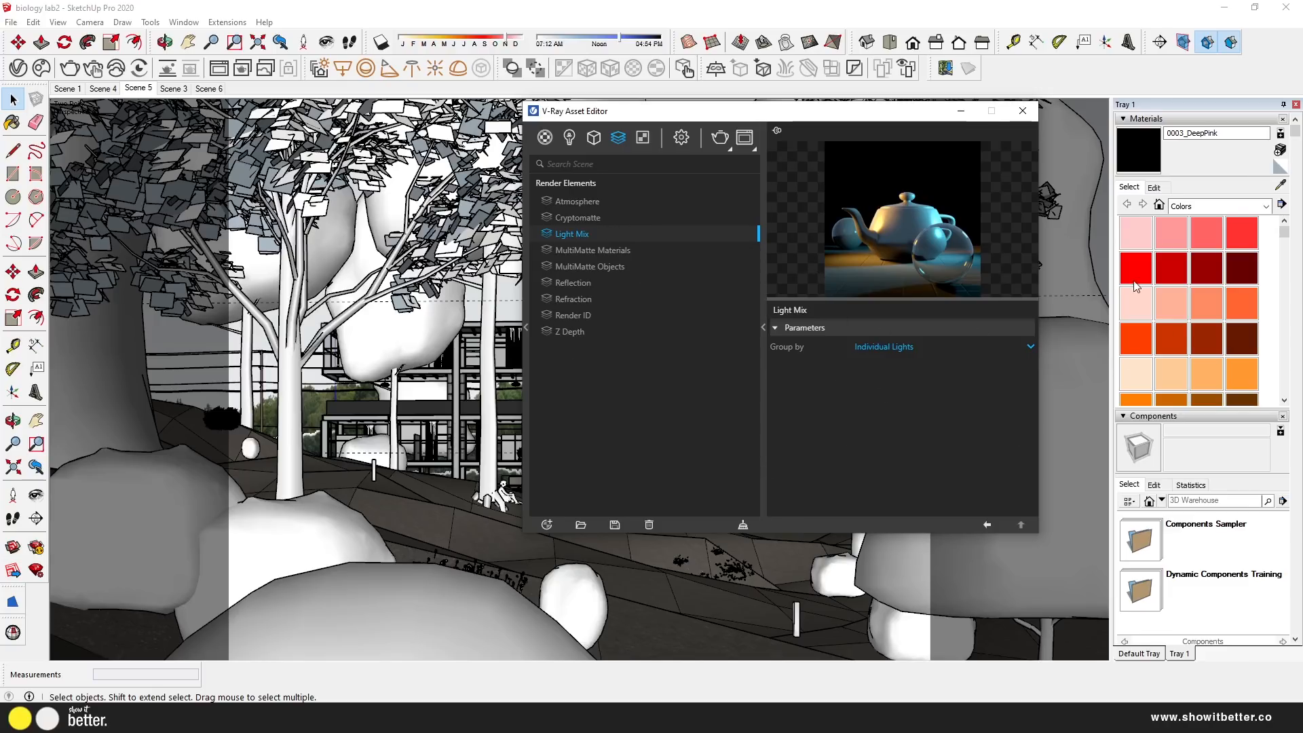
click(894, 346)
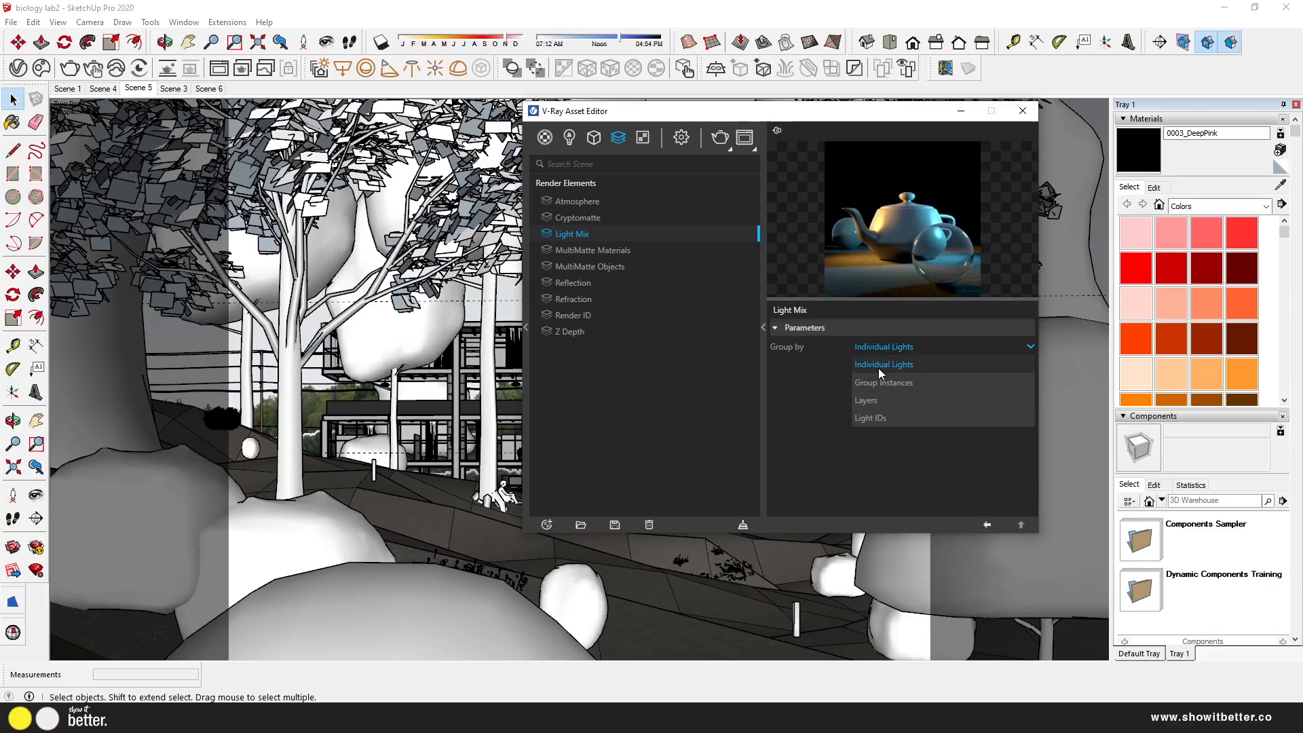
click(812, 381)
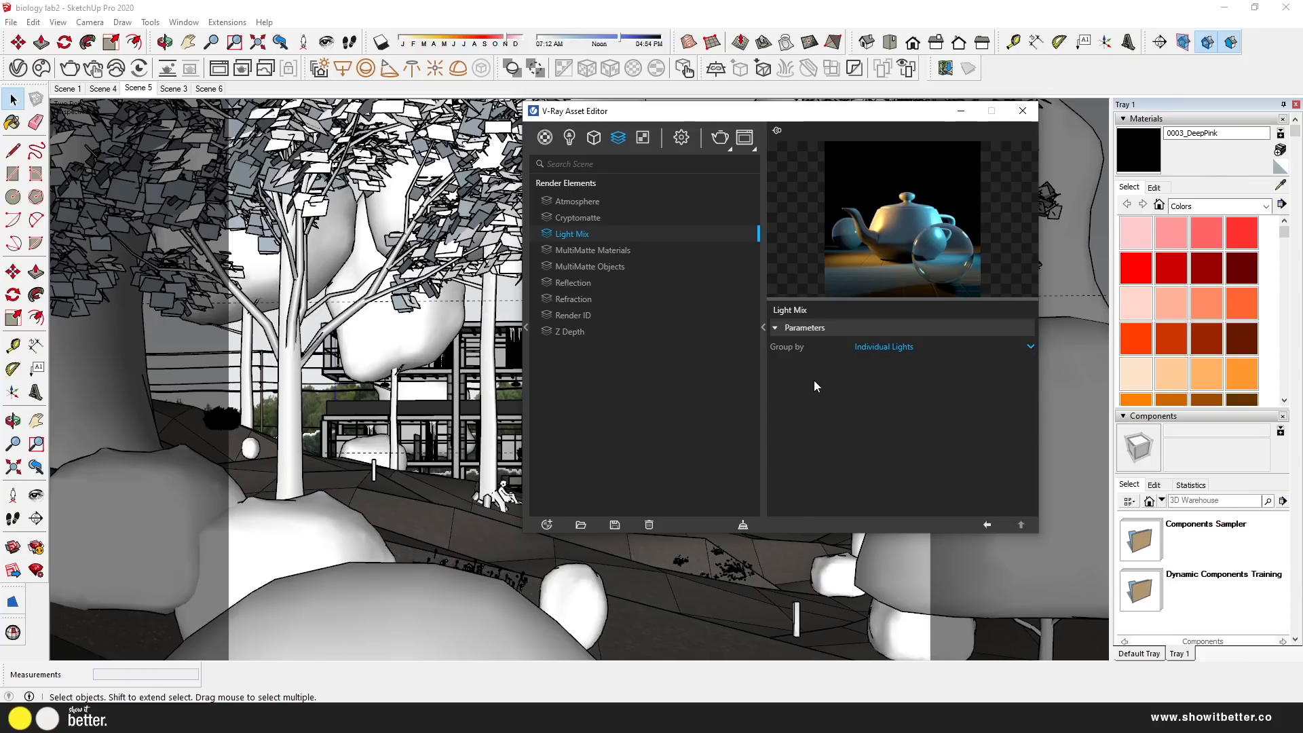
click(868, 348)
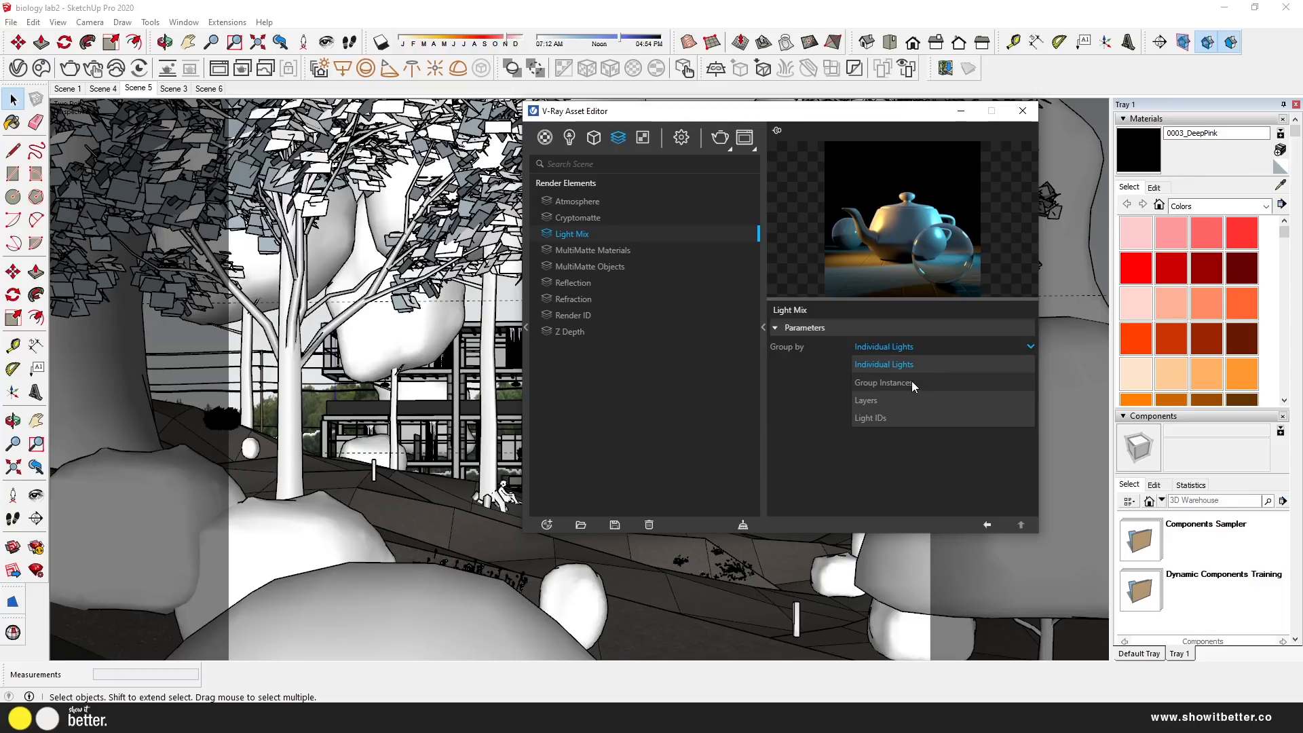
click(816, 400)
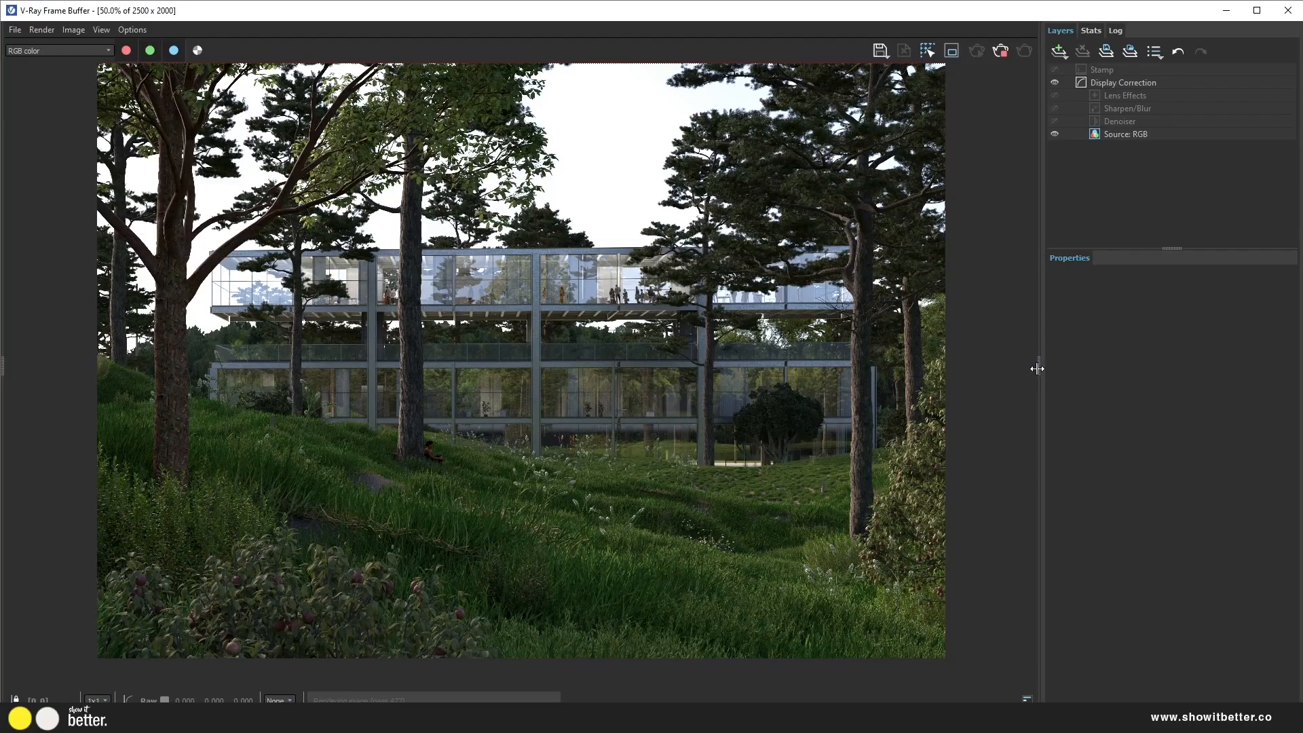
Widen the layers area beside the rendered image and inspect the Display Correction and Lens Effects layer settings
drag(1036, 367, 1255, 346)
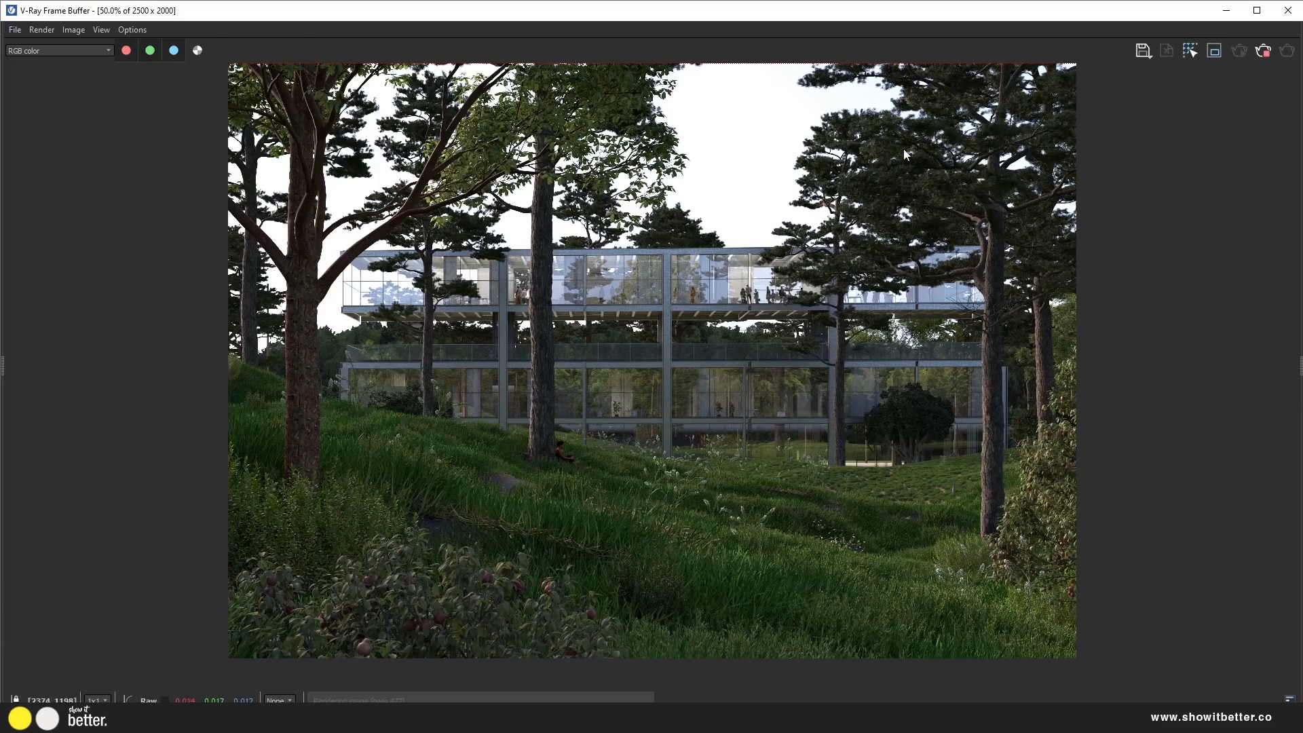
drag(1297, 372, 979, 369)
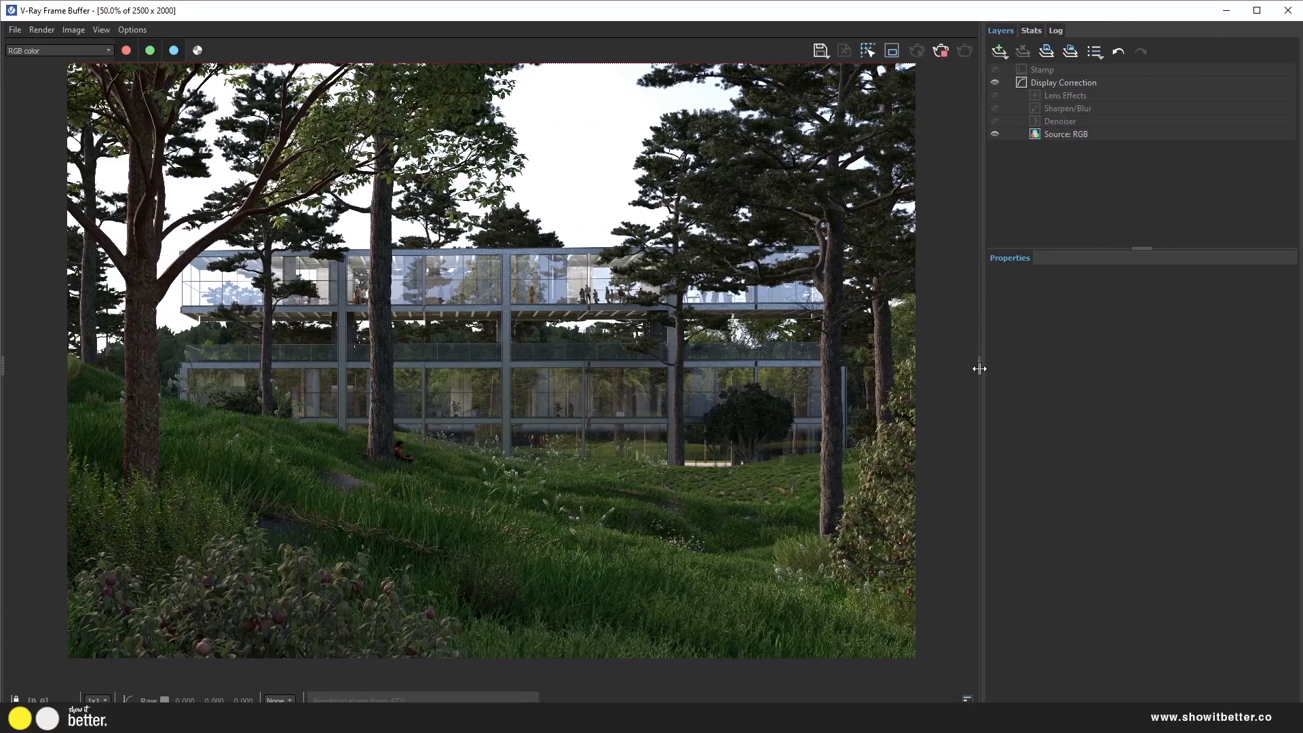
click(1060, 82)
click(1063, 95)
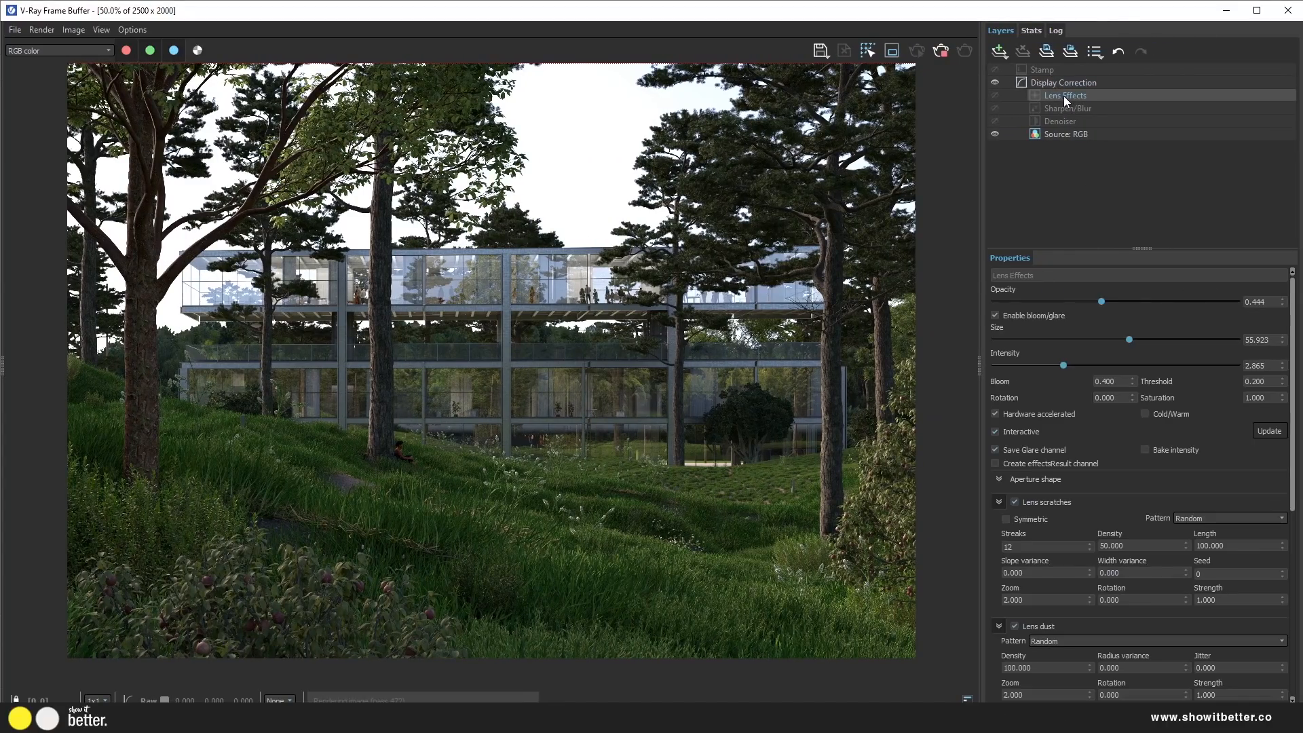
click(1068, 144)
click(1062, 87)
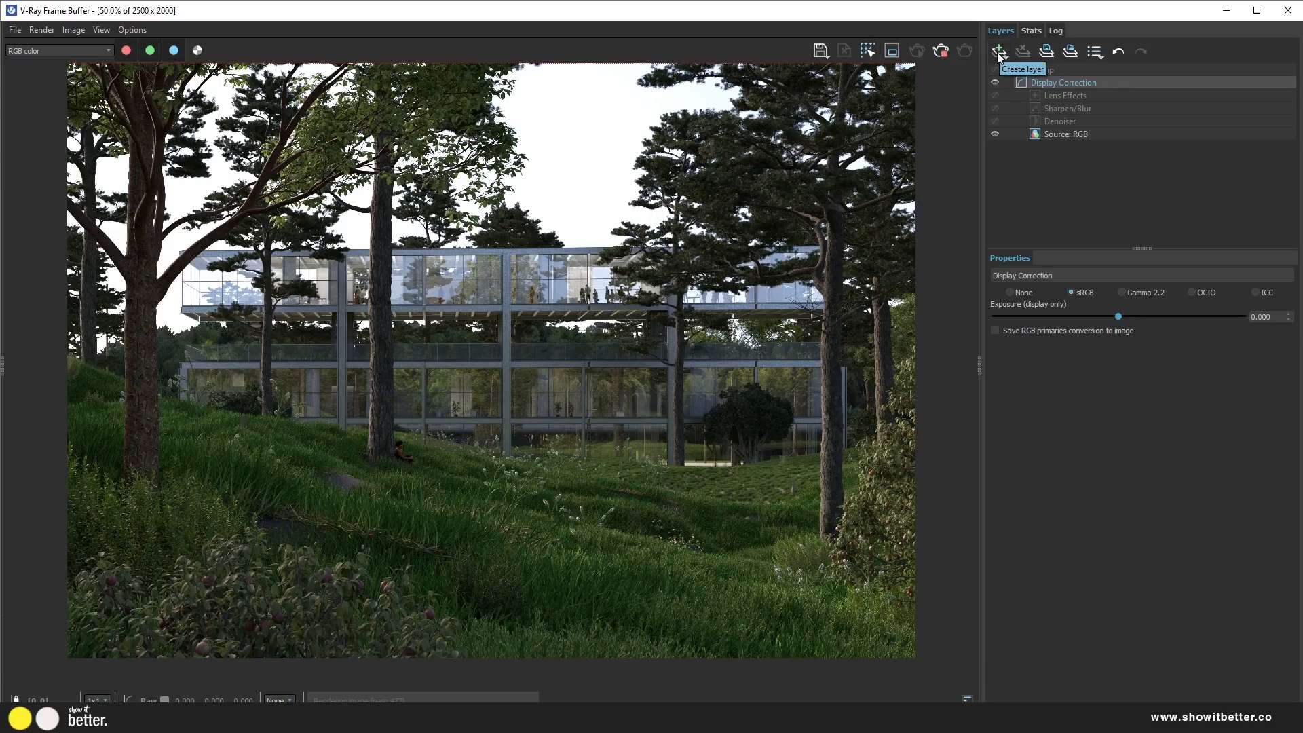
Review which new layer types can be created from the Display Correction layer
right_click(1057, 80)
click(1021, 205)
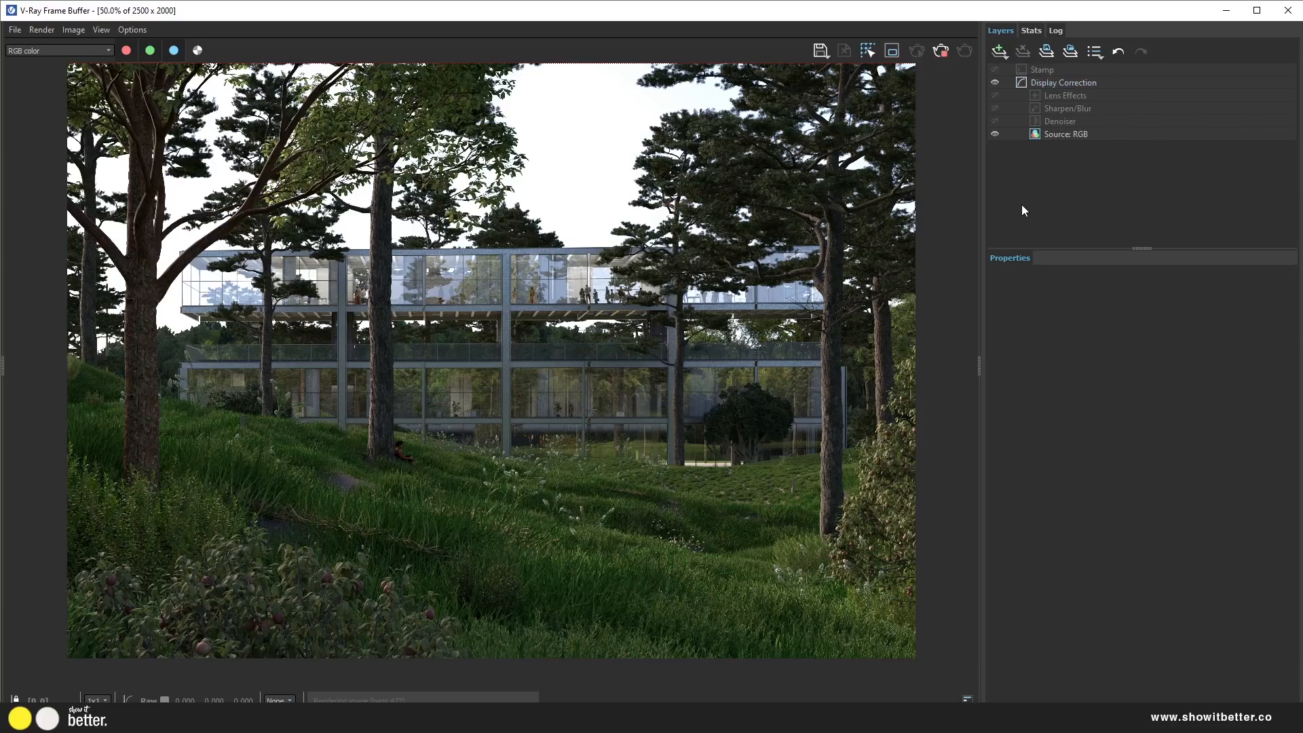
click(1056, 85)
right_click(1056, 84)
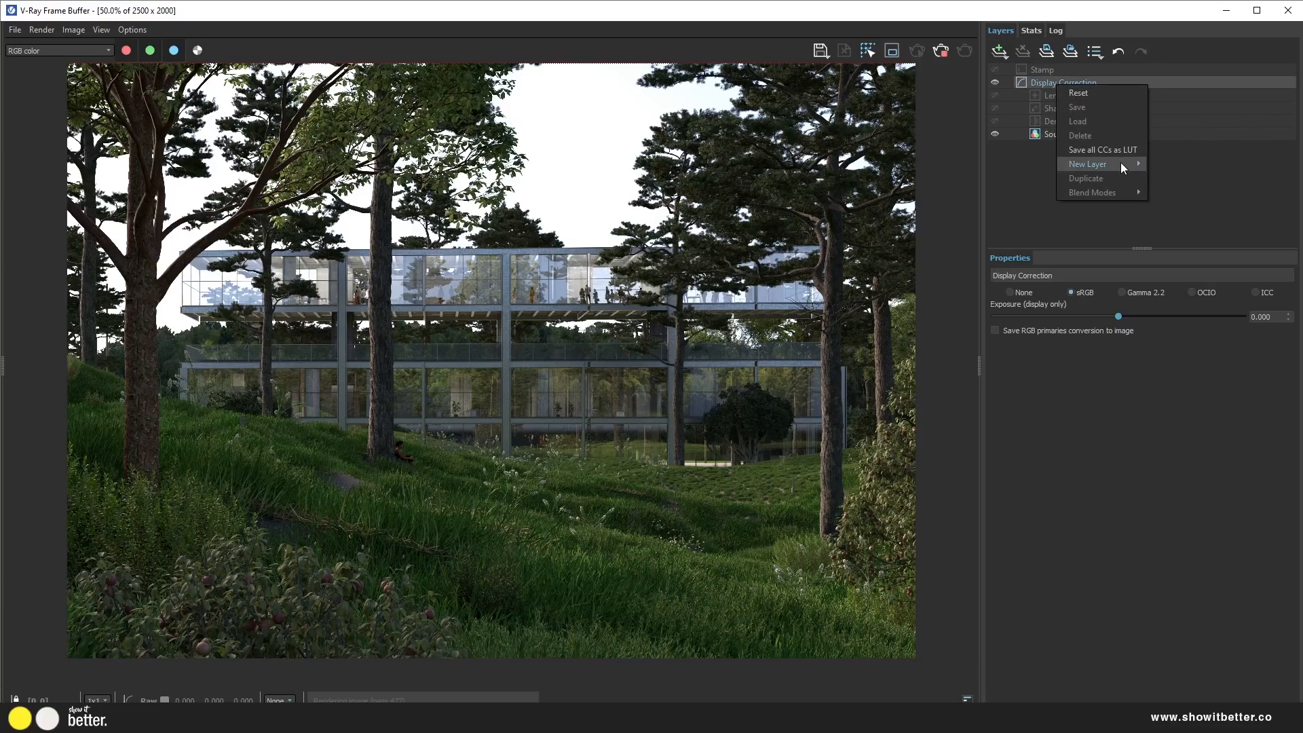
mouse_move(1120, 163)
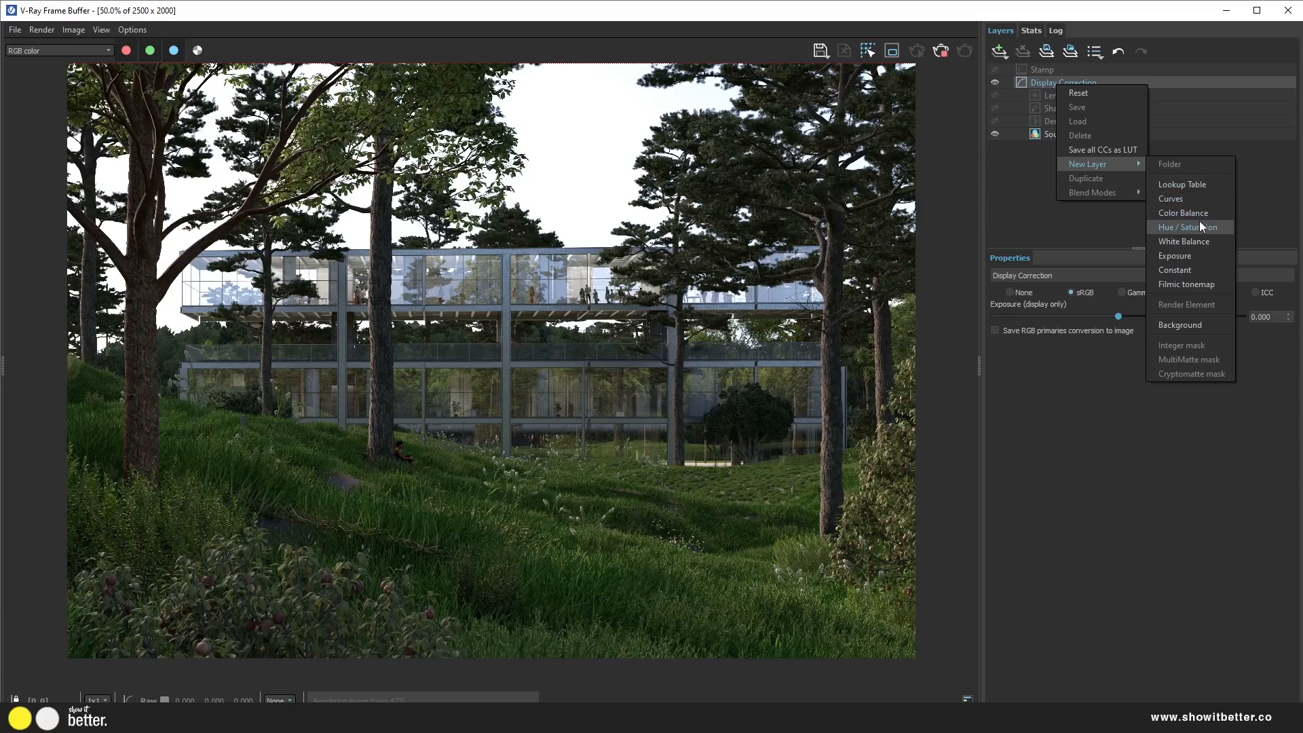
click(1057, 216)
click(1077, 85)
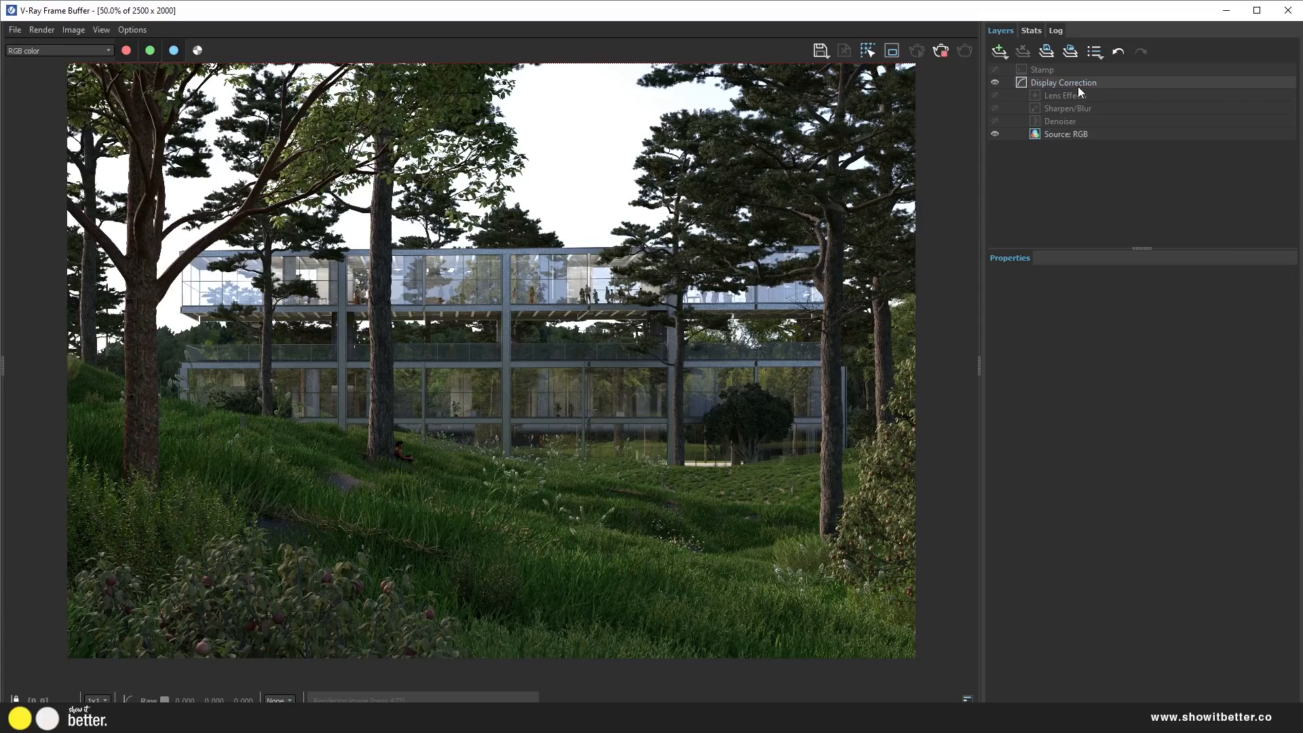
right_click(1077, 87)
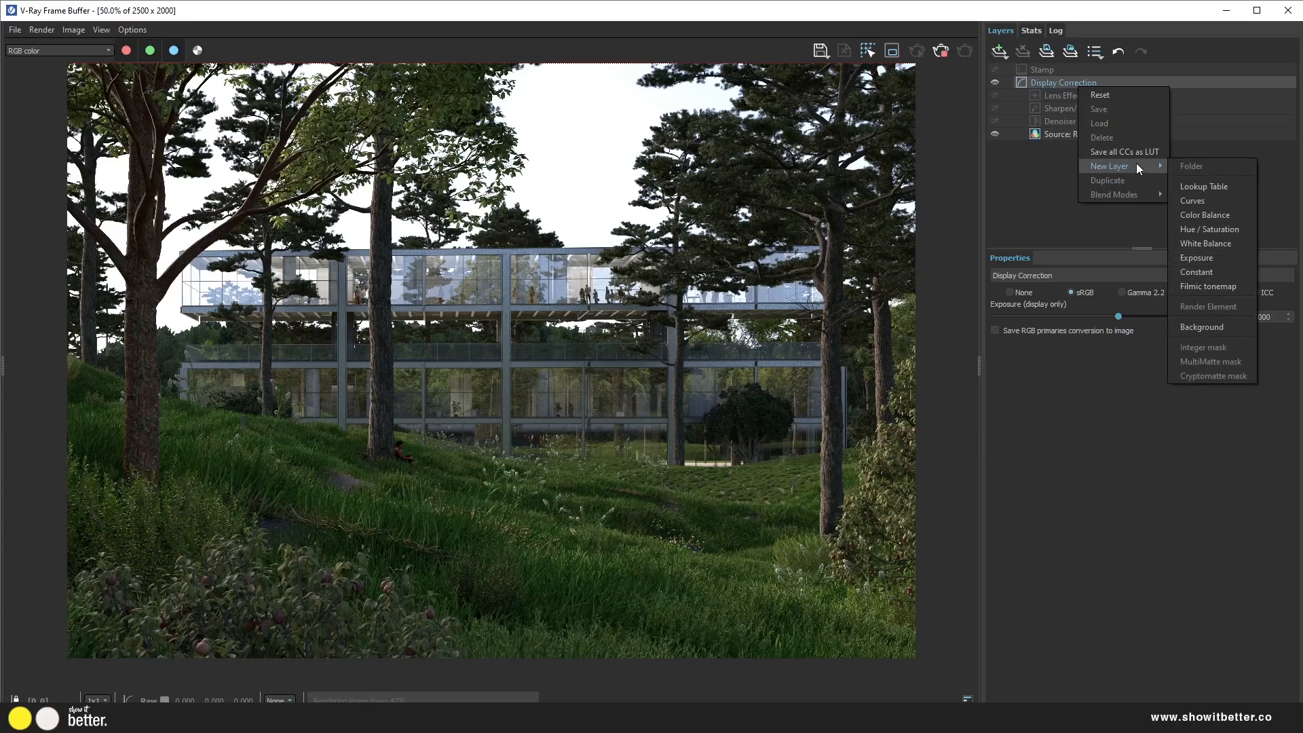
click(1056, 168)
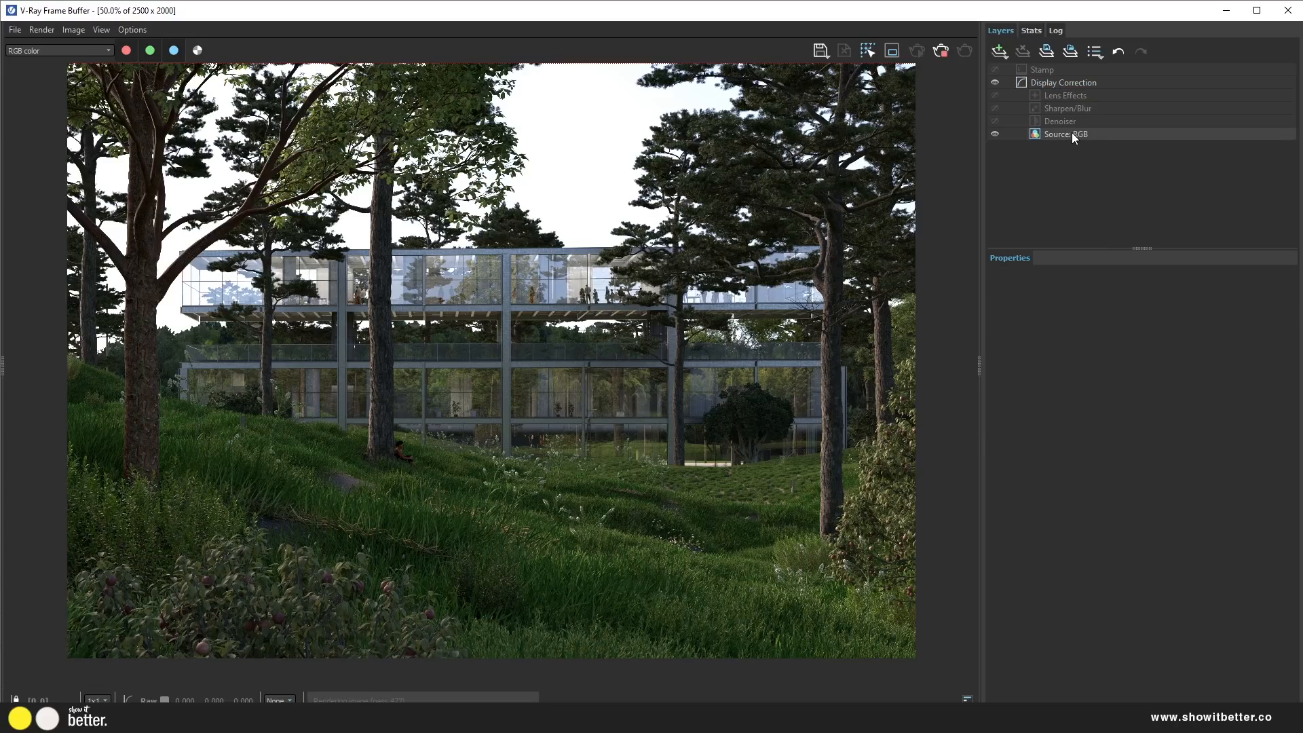
Create a Hue / Saturation layer under Display Correction and slightly lower its saturation
click(1048, 80)
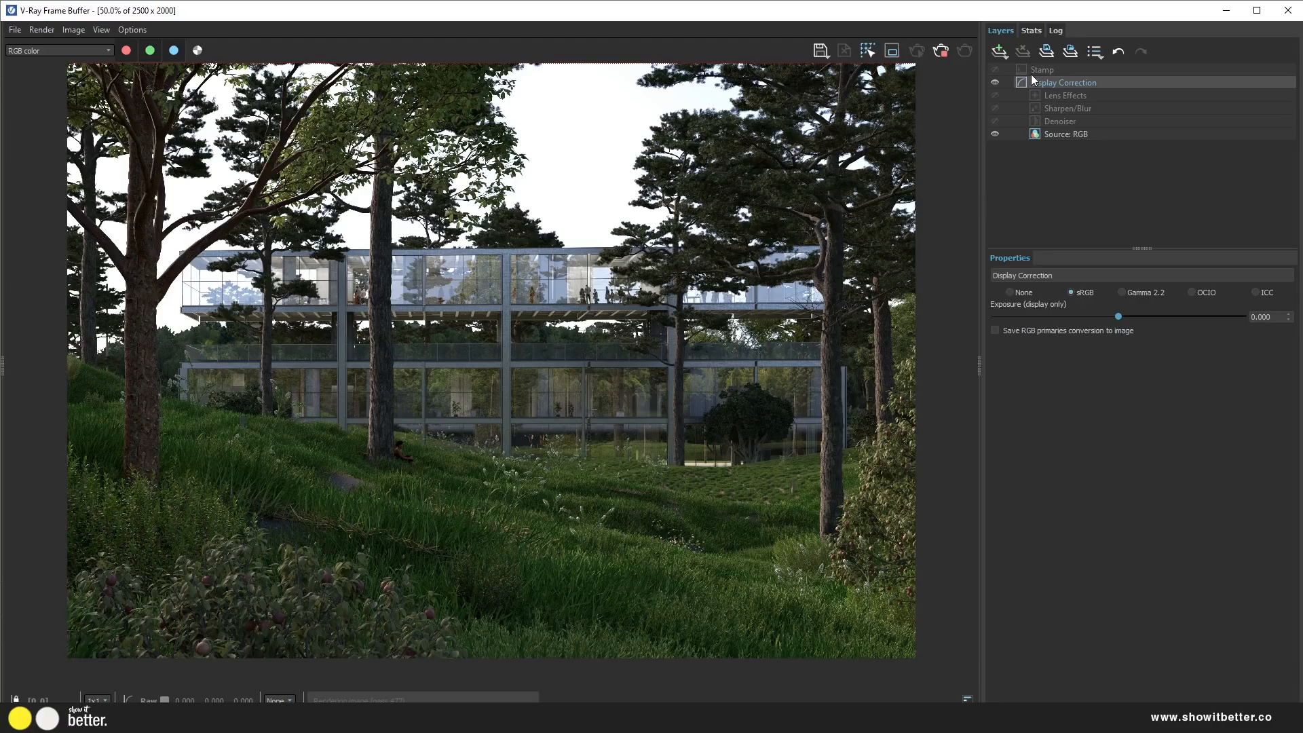
click(1000, 53)
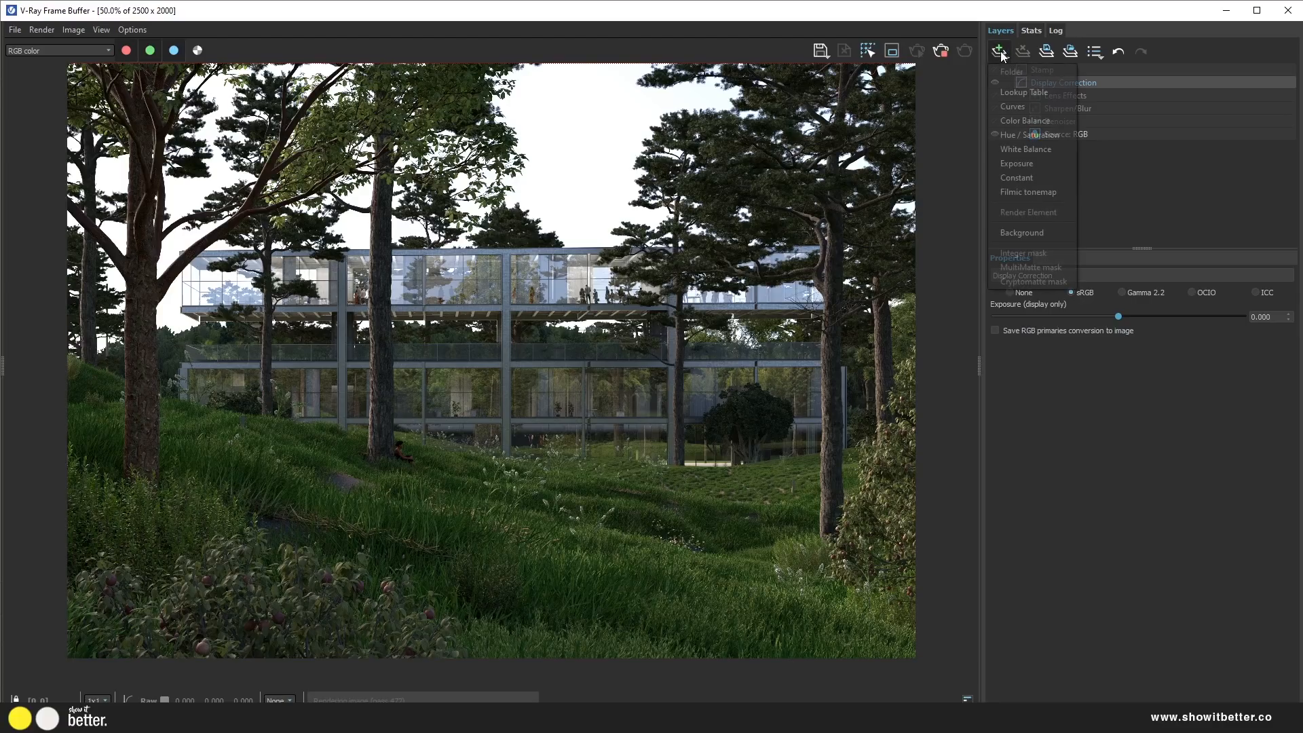
click(1031, 134)
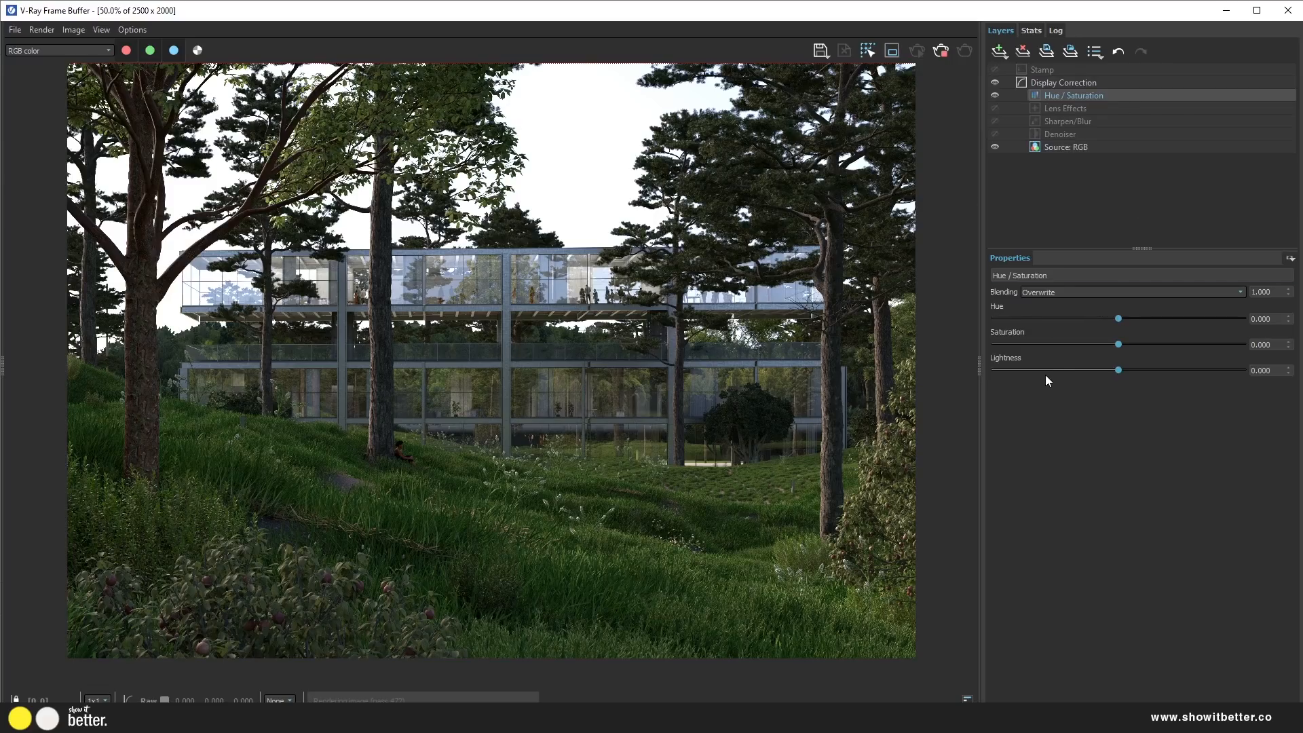
drag(1106, 344, 1103, 345)
click(1082, 196)
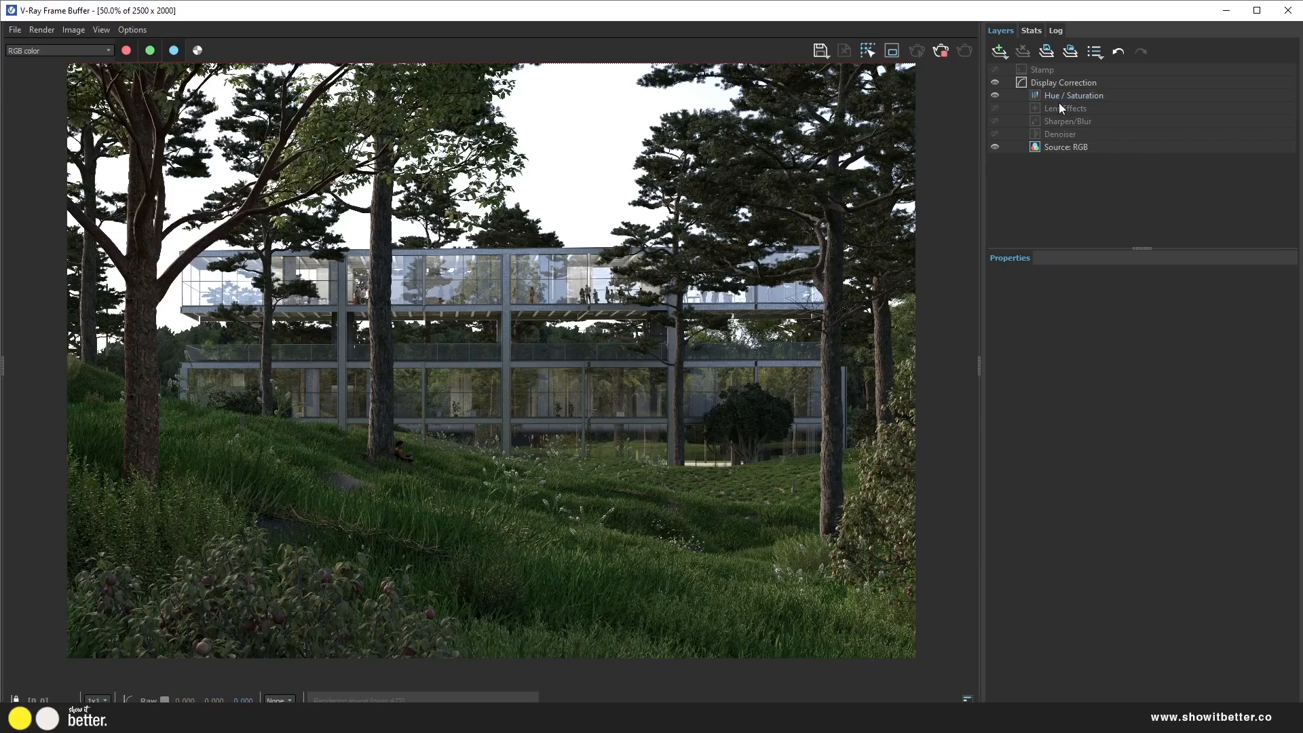
Create a second Hue / Saturation layer under Display Correction
click(1060, 84)
right_click(1059, 83)
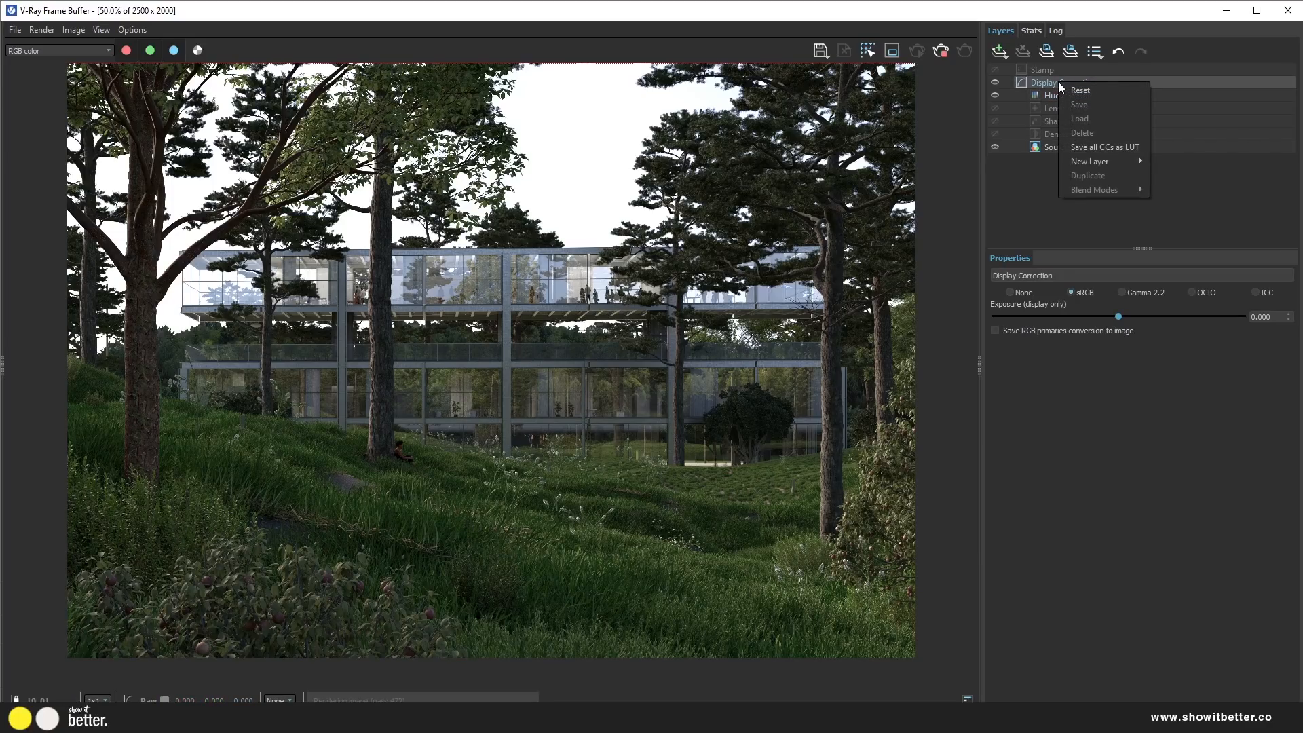
mouse_move(1131, 164)
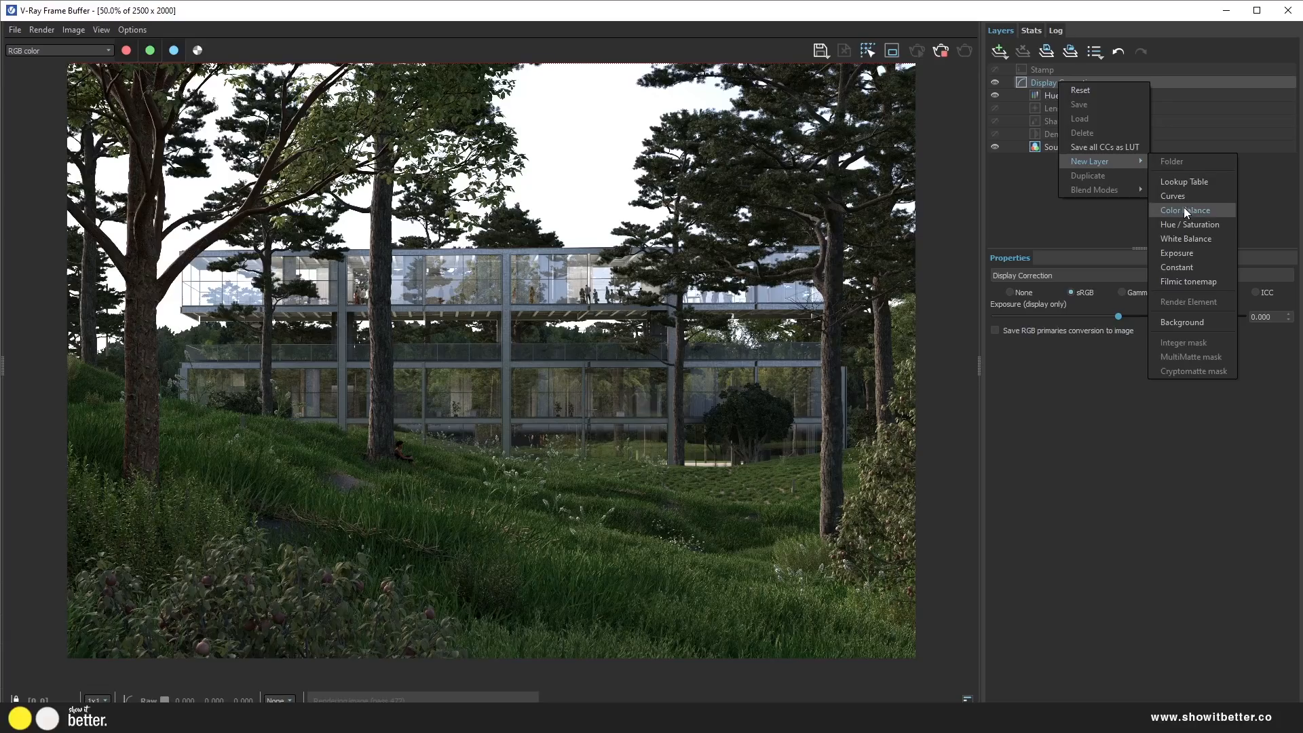
click(1190, 223)
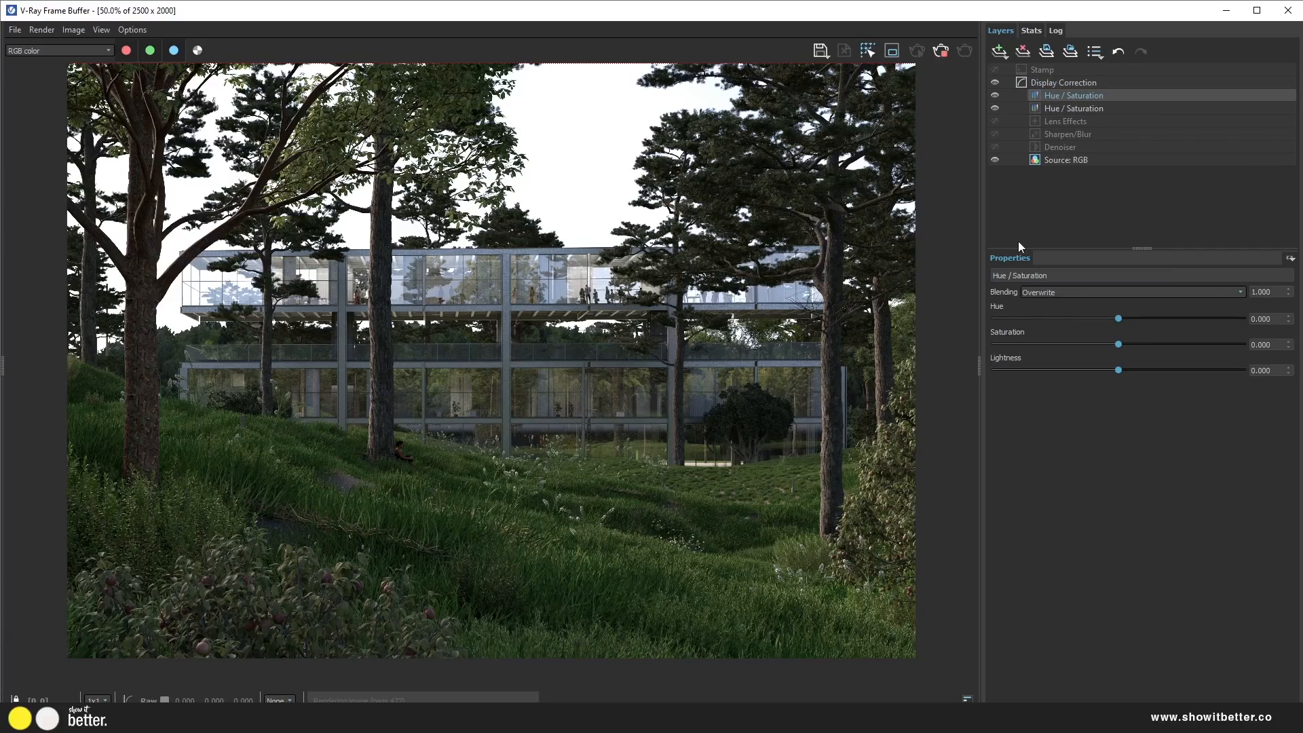
Check the mask types for the new Hue / Saturation layer, view the Cryptomatte channel, and return to RGB color
click(1290, 258)
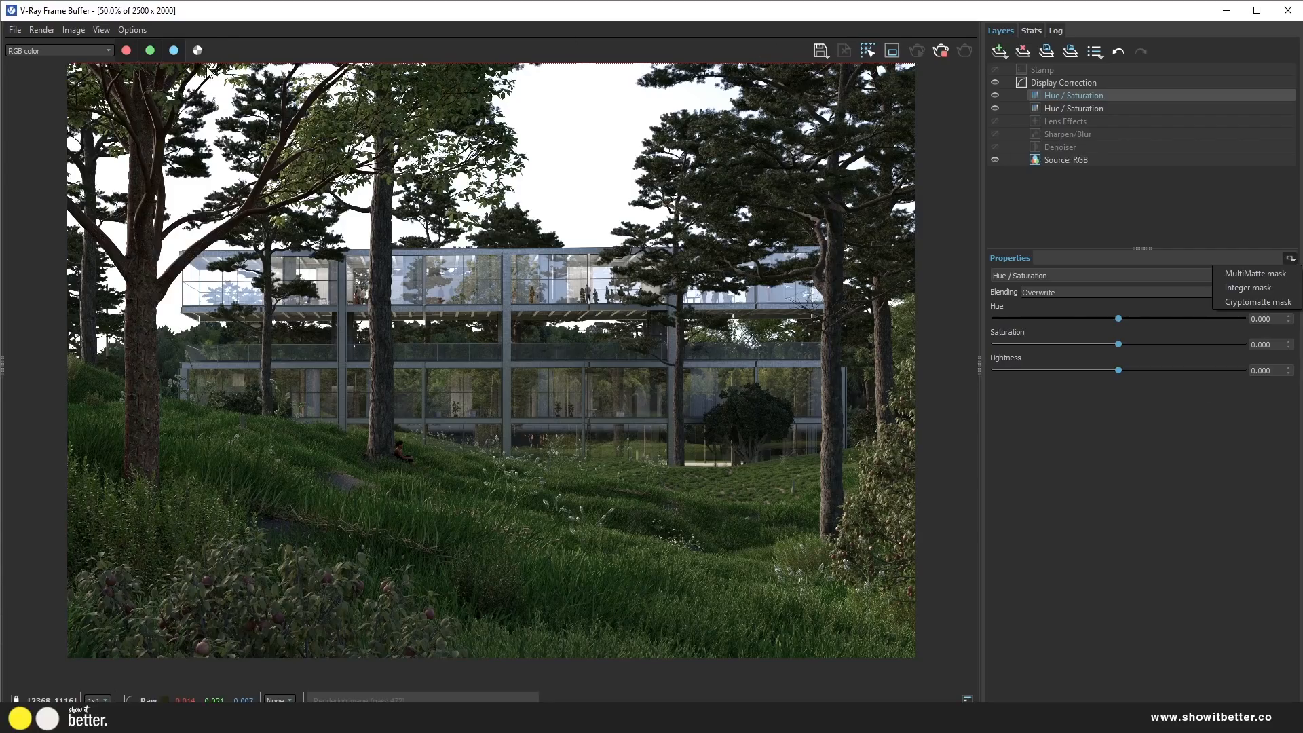
click(91, 49)
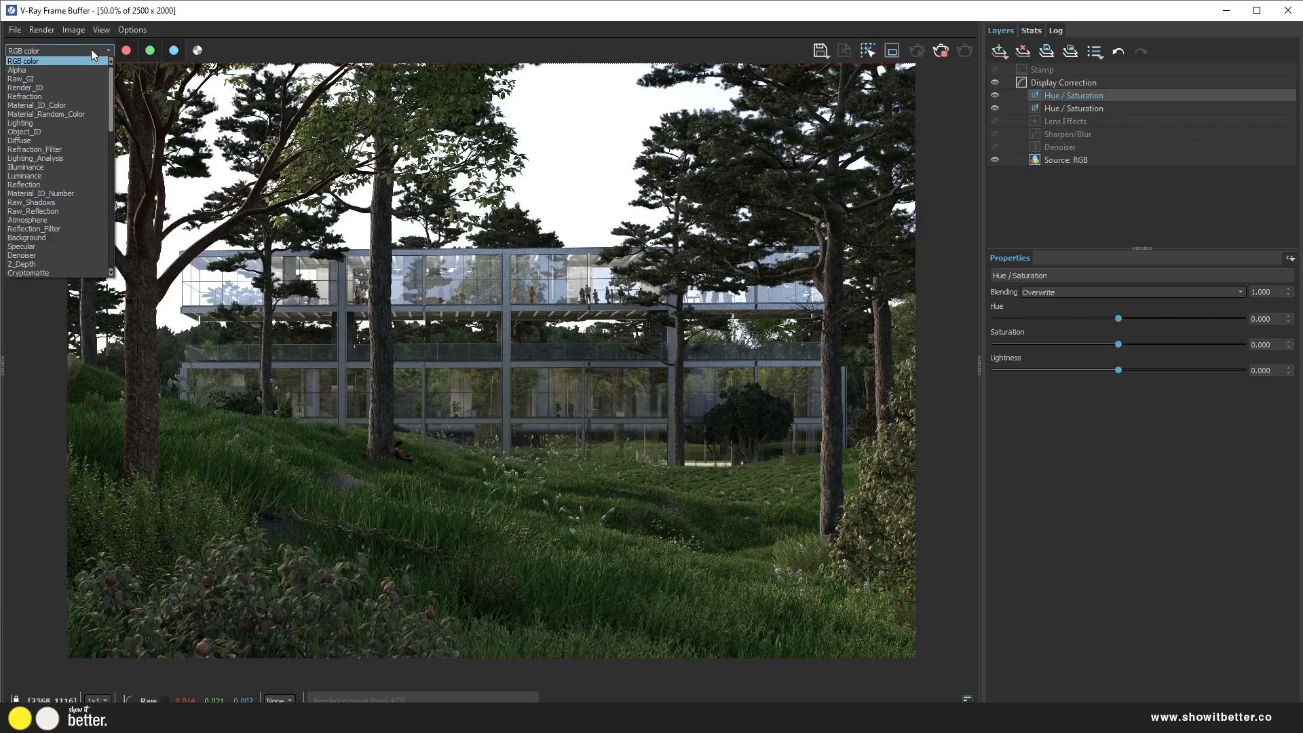
click(56, 271)
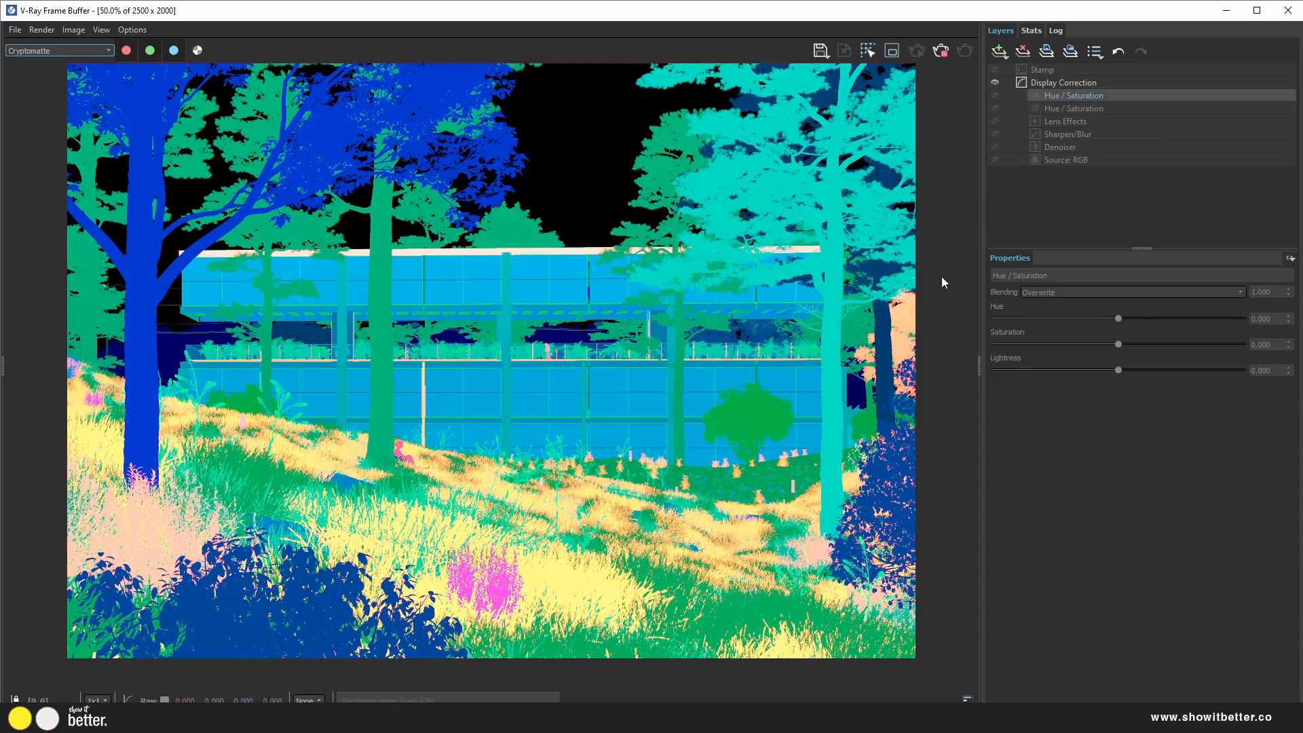
click(35, 51)
click(31, 60)
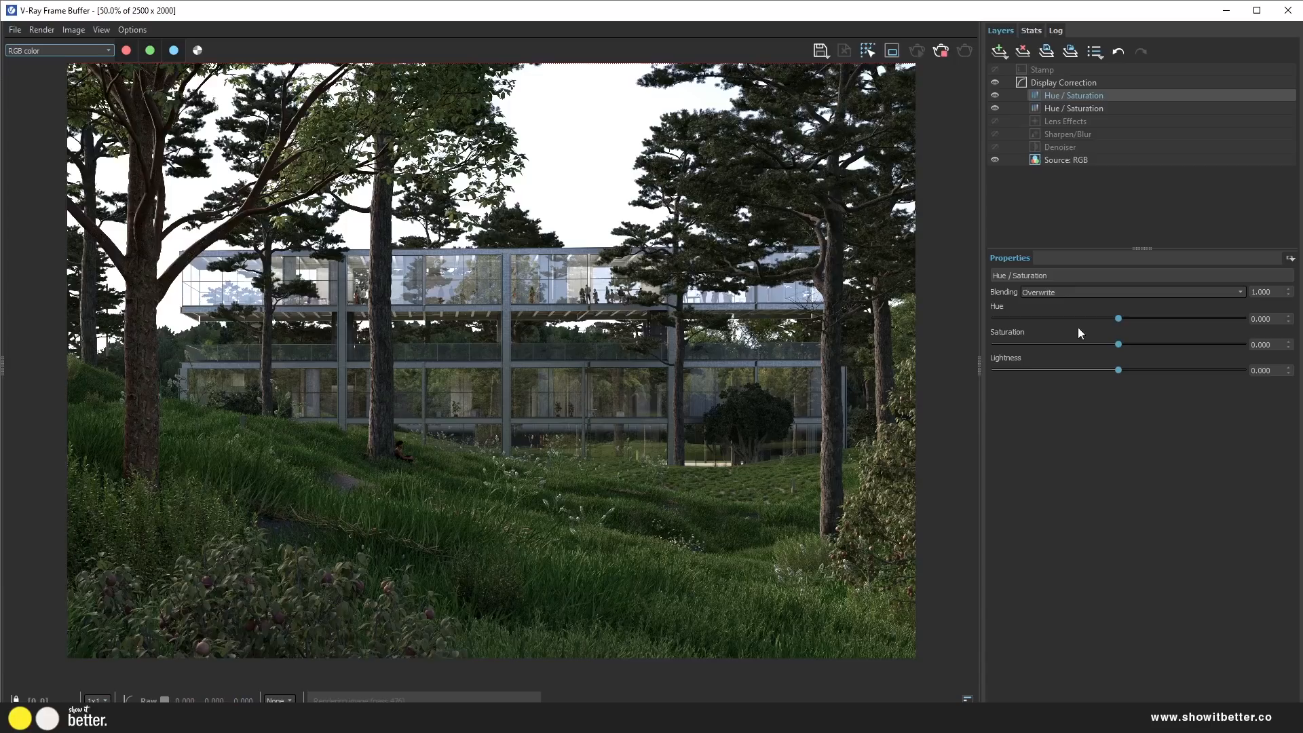
Add an Integer mask to the upper Hue / Saturation layer
click(1289, 259)
click(1257, 288)
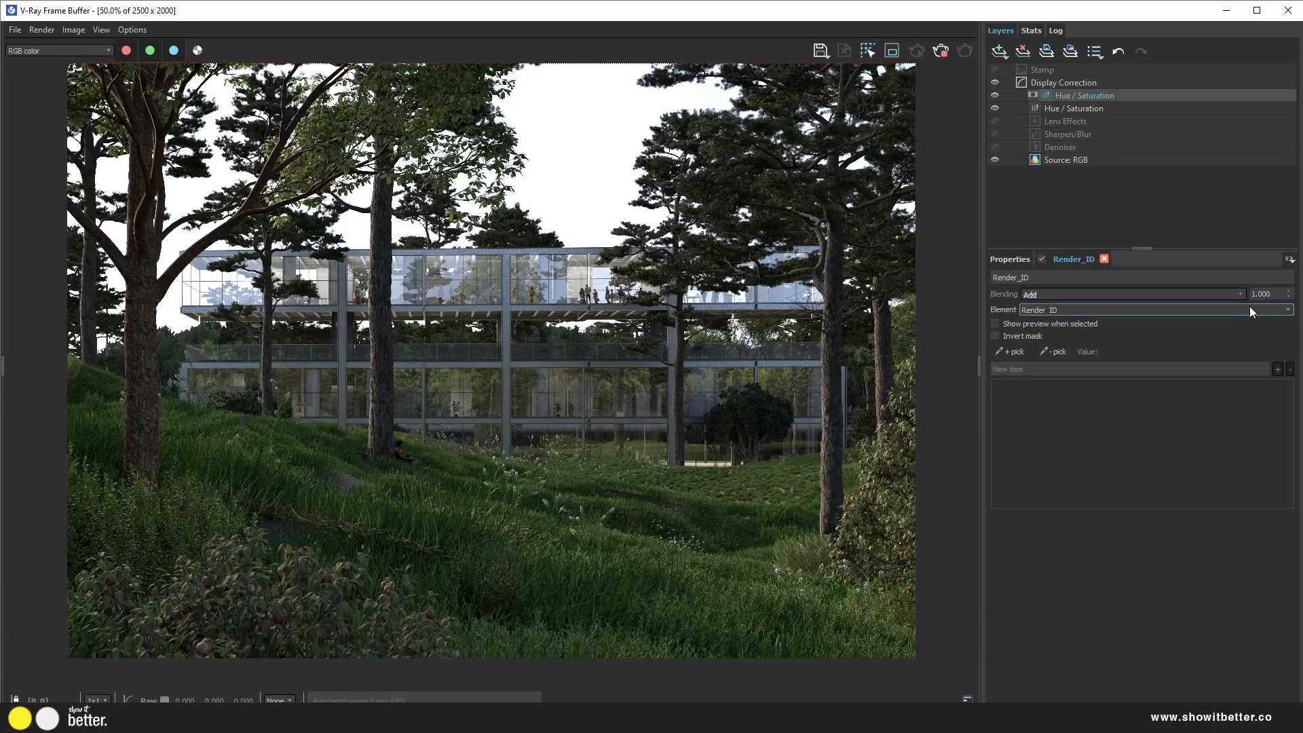
Check the Integer mask's element options and replace it with a Cryptomatte mask on the upper Hue / Saturation layer
click(1249, 309)
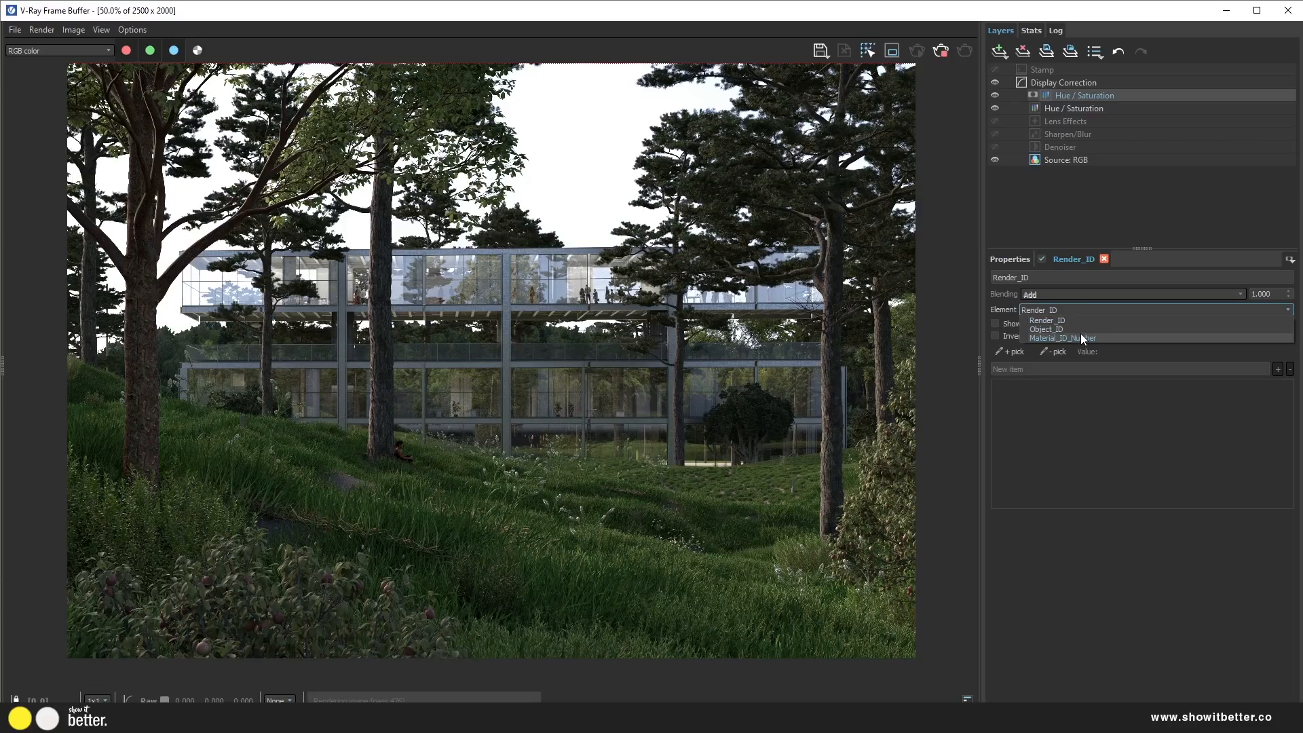
click(1288, 261)
click(1104, 258)
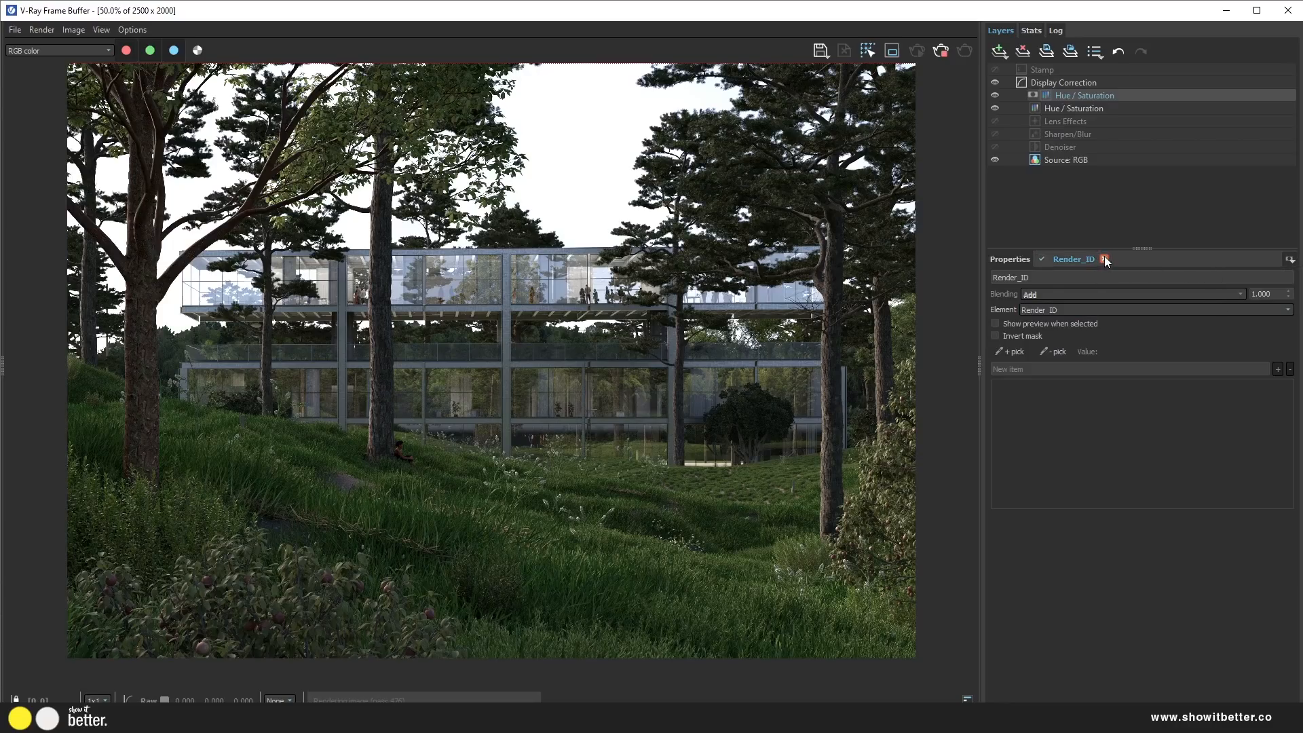
click(1288, 260)
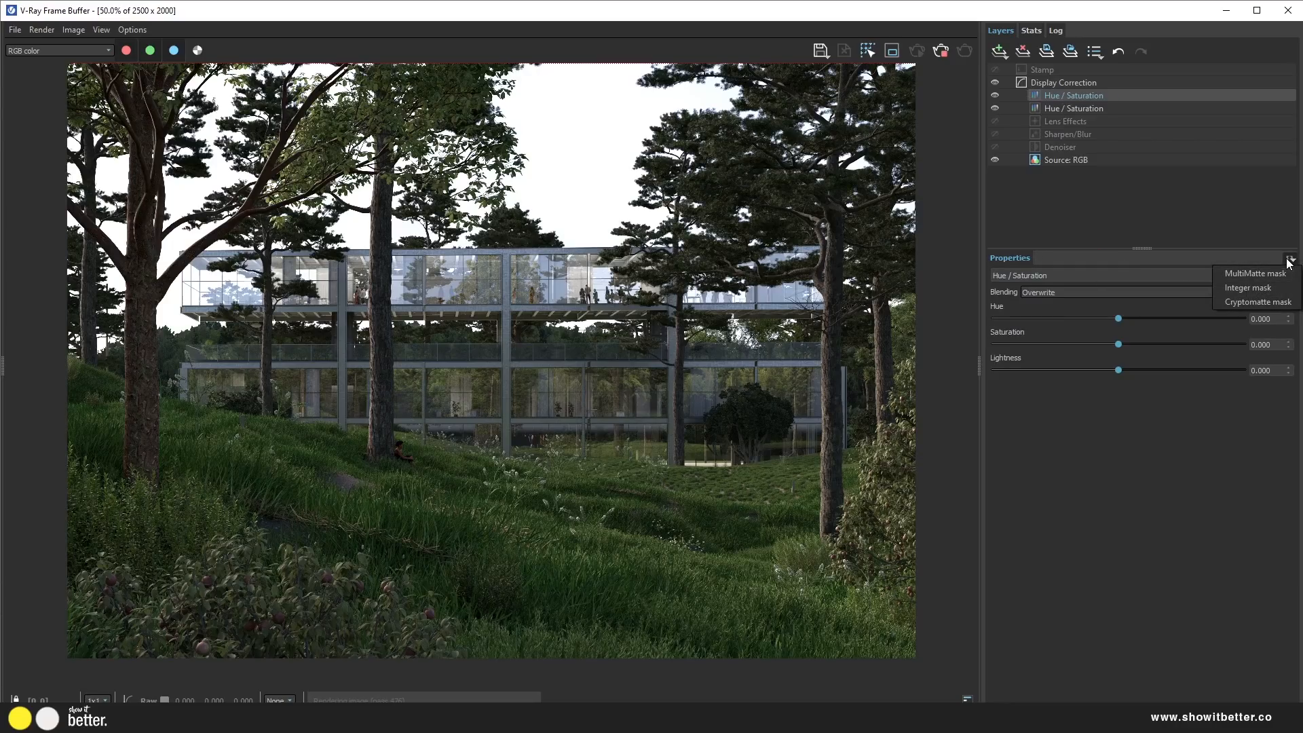
click(1262, 304)
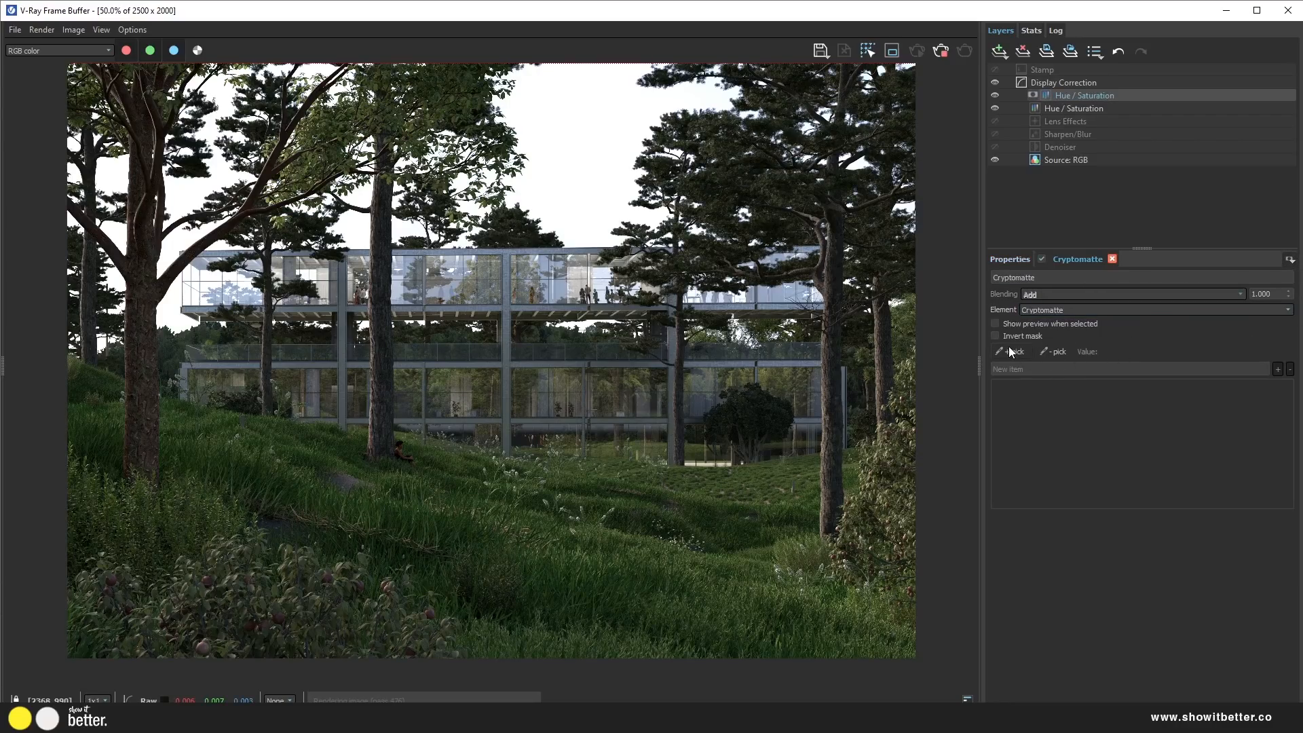
Pick Field Grass 010 from the foreground lawn into the Cryptomatte mask and turn on the mask preview
click(1009, 351)
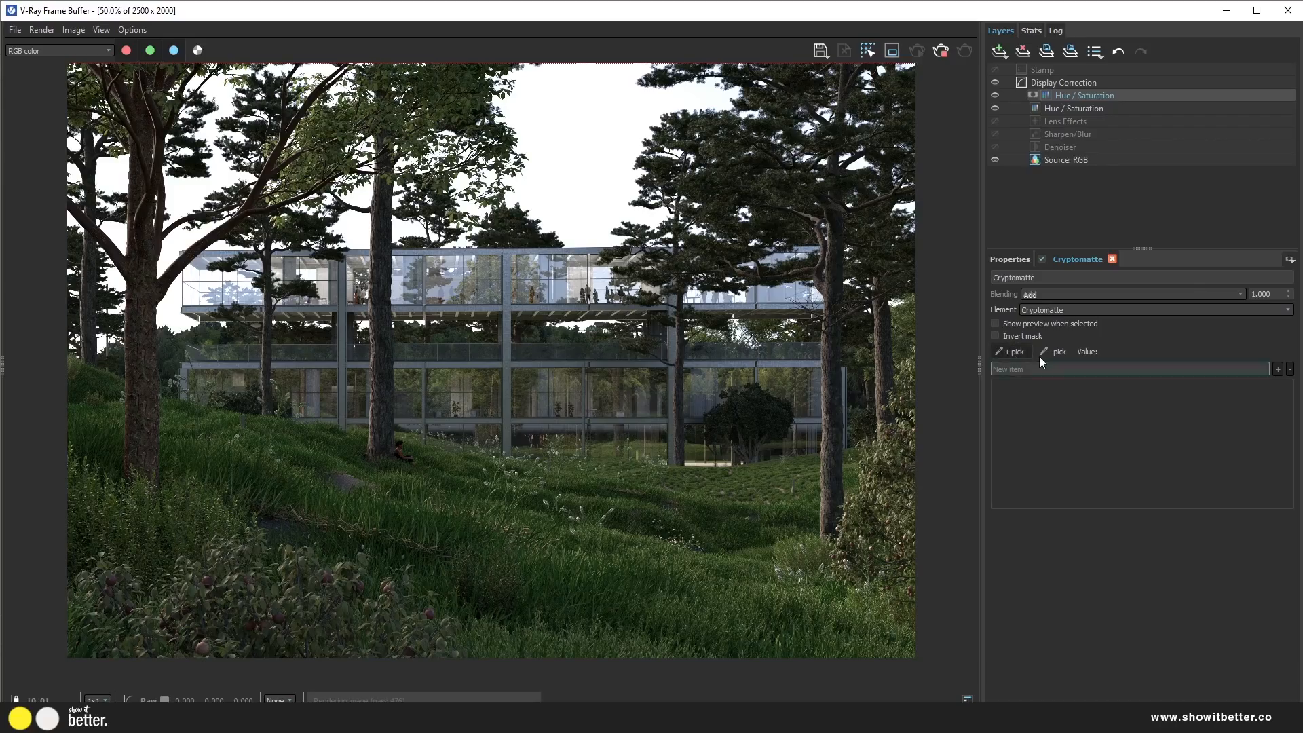
click(665, 585)
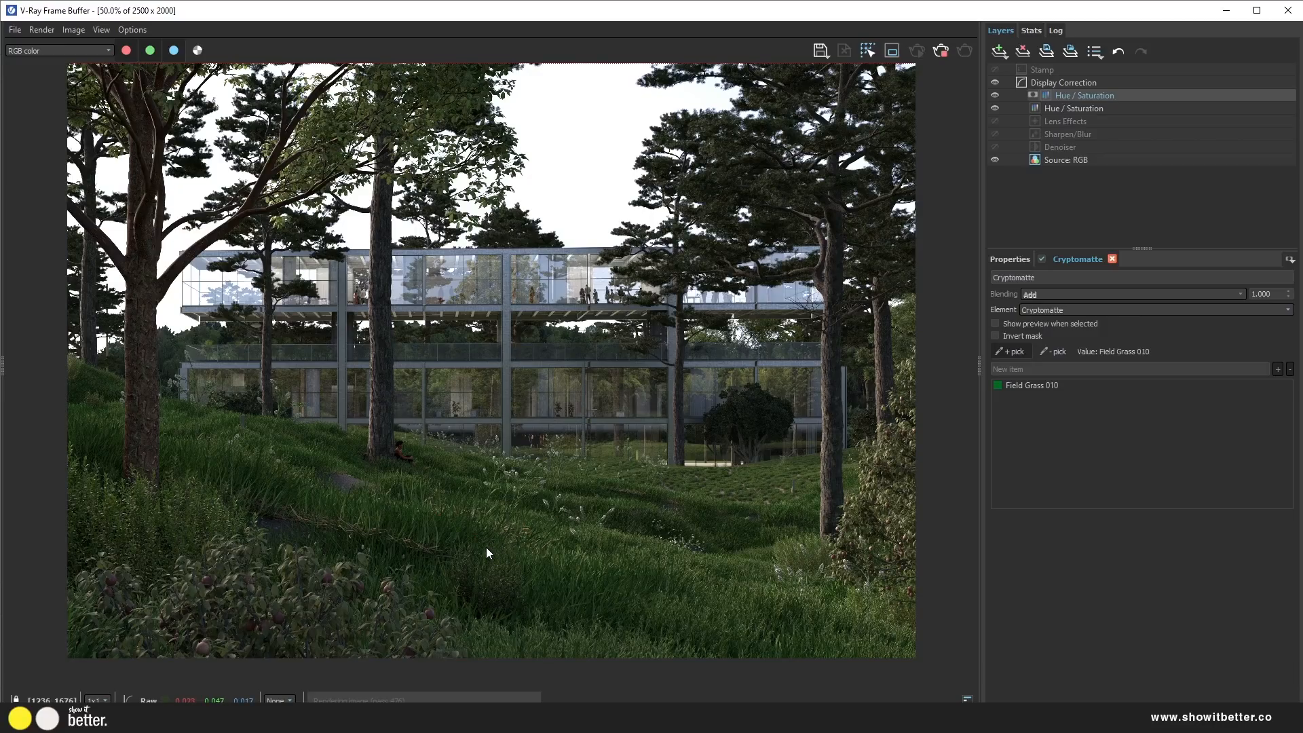
click(994, 323)
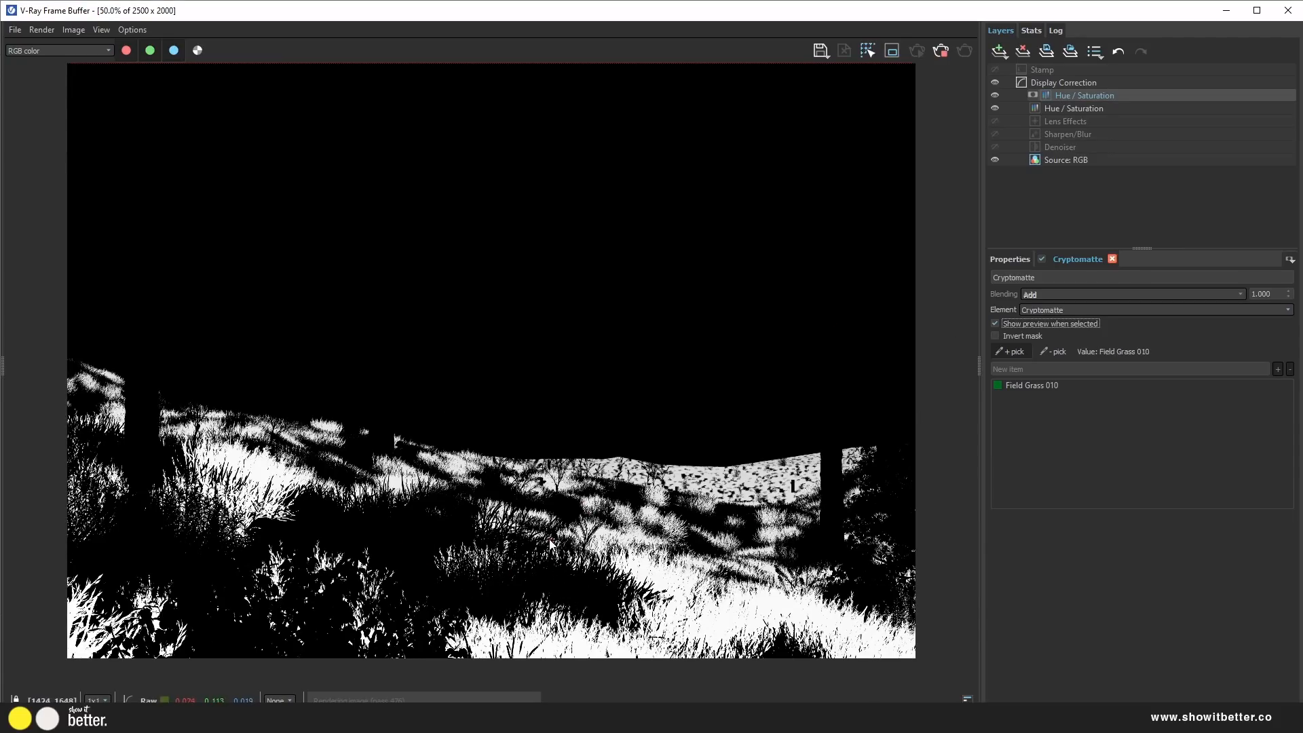
Add Field Grass 008 and Field Grass 006 to the Cryptomatte mask, and turn off the mask preview
scroll(560, 588, up, 1)
scroll(560, 588, up, 1)
scroll(547, 500, down, 1)
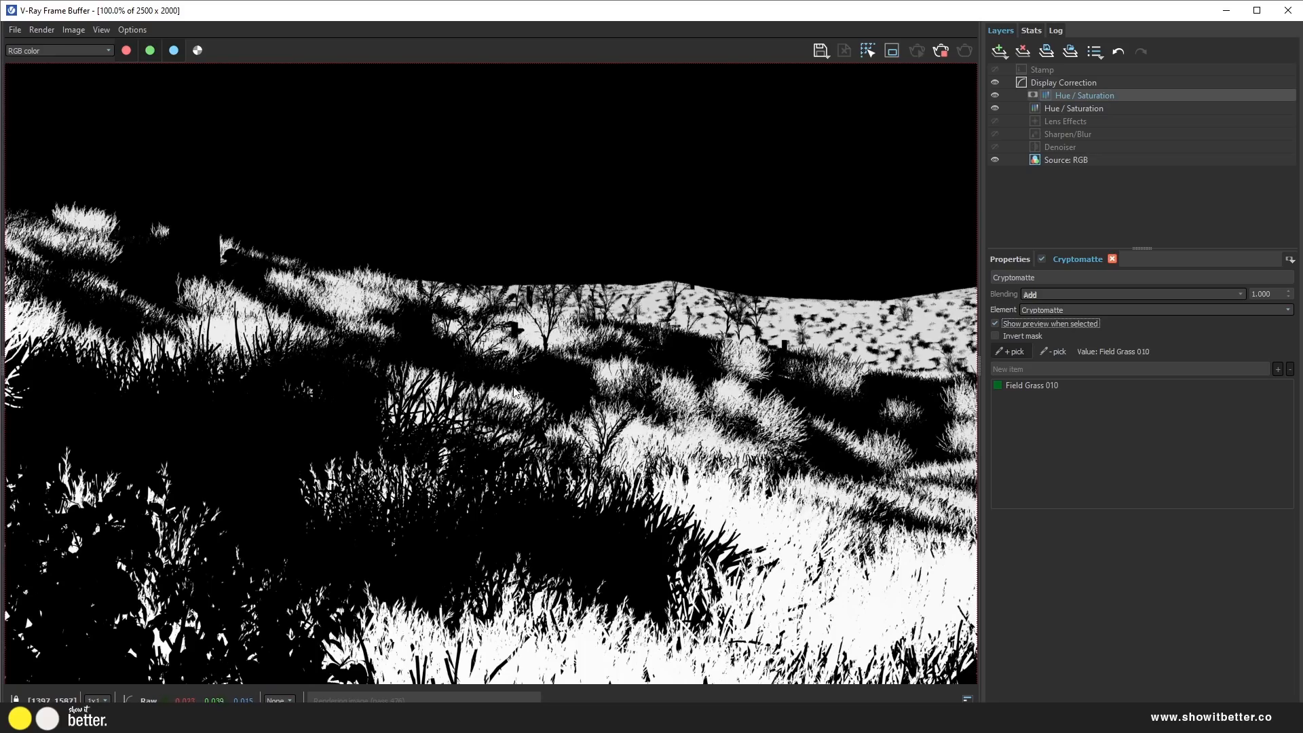
click(586, 537)
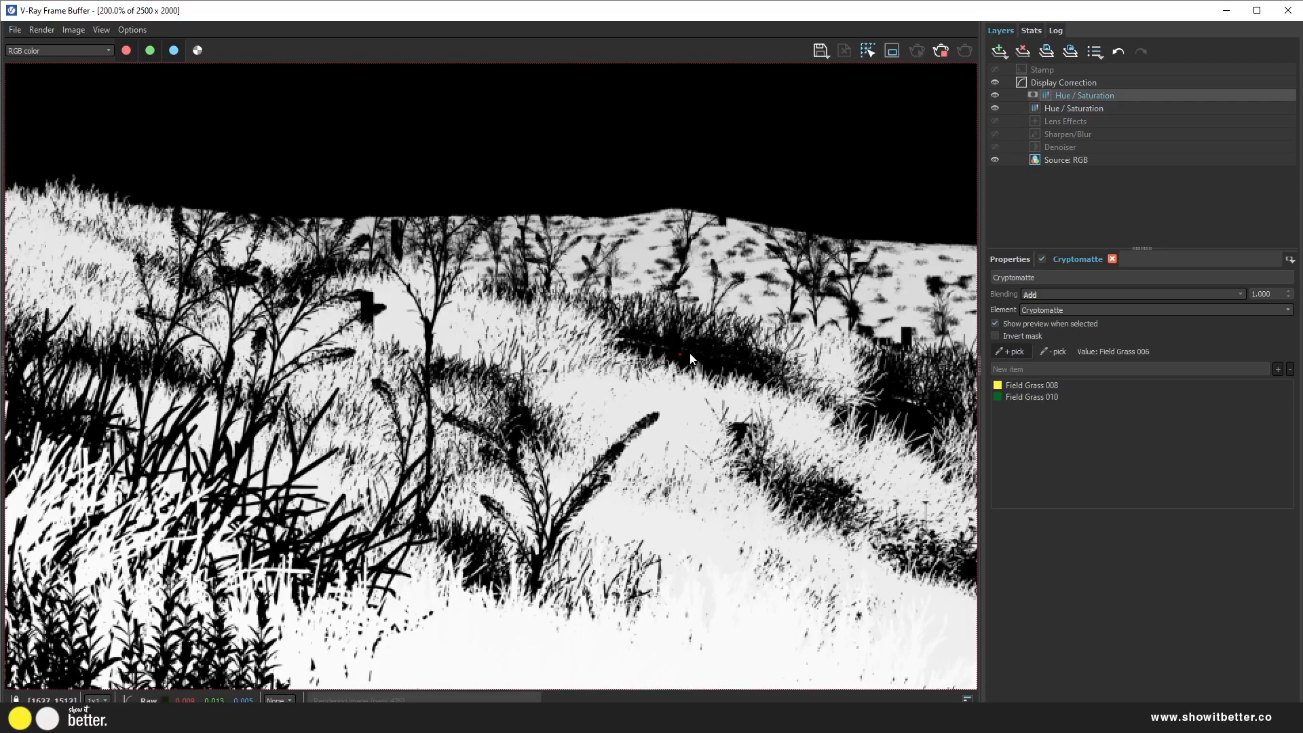
click(693, 352)
scroll(523, 470, down, 1)
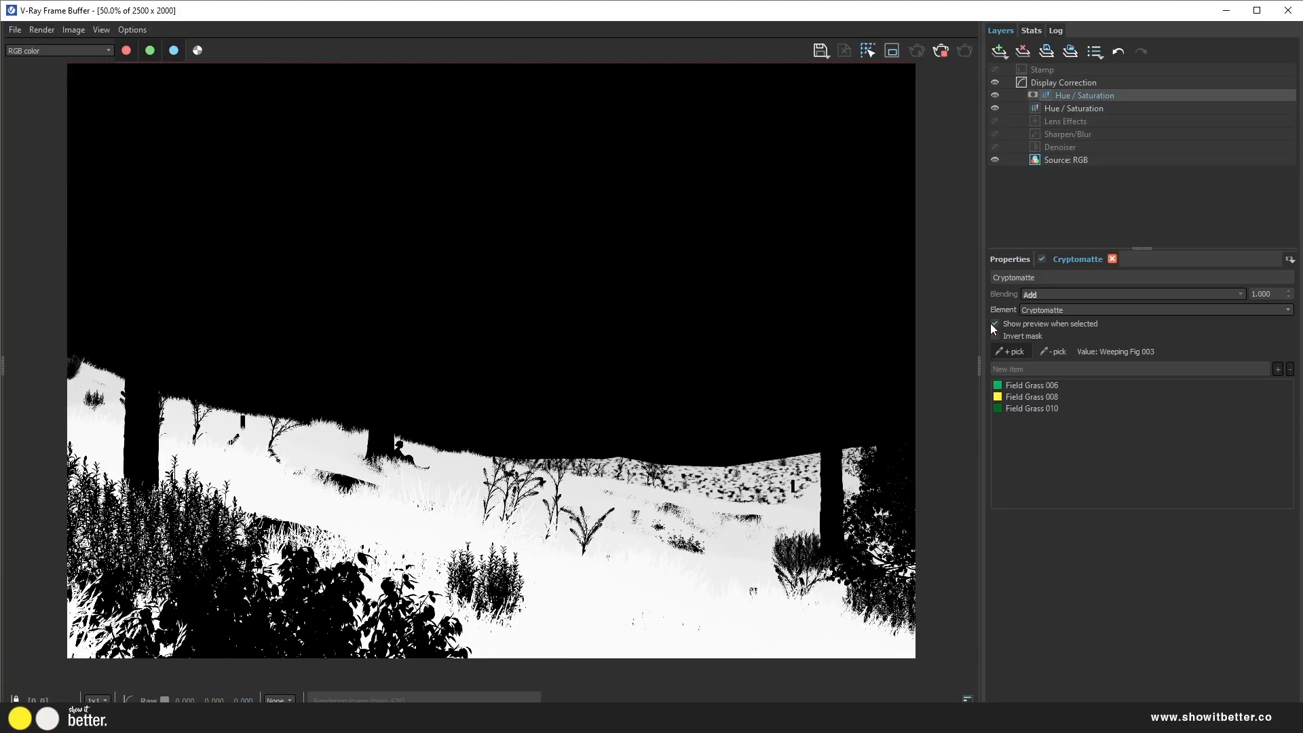
click(994, 323)
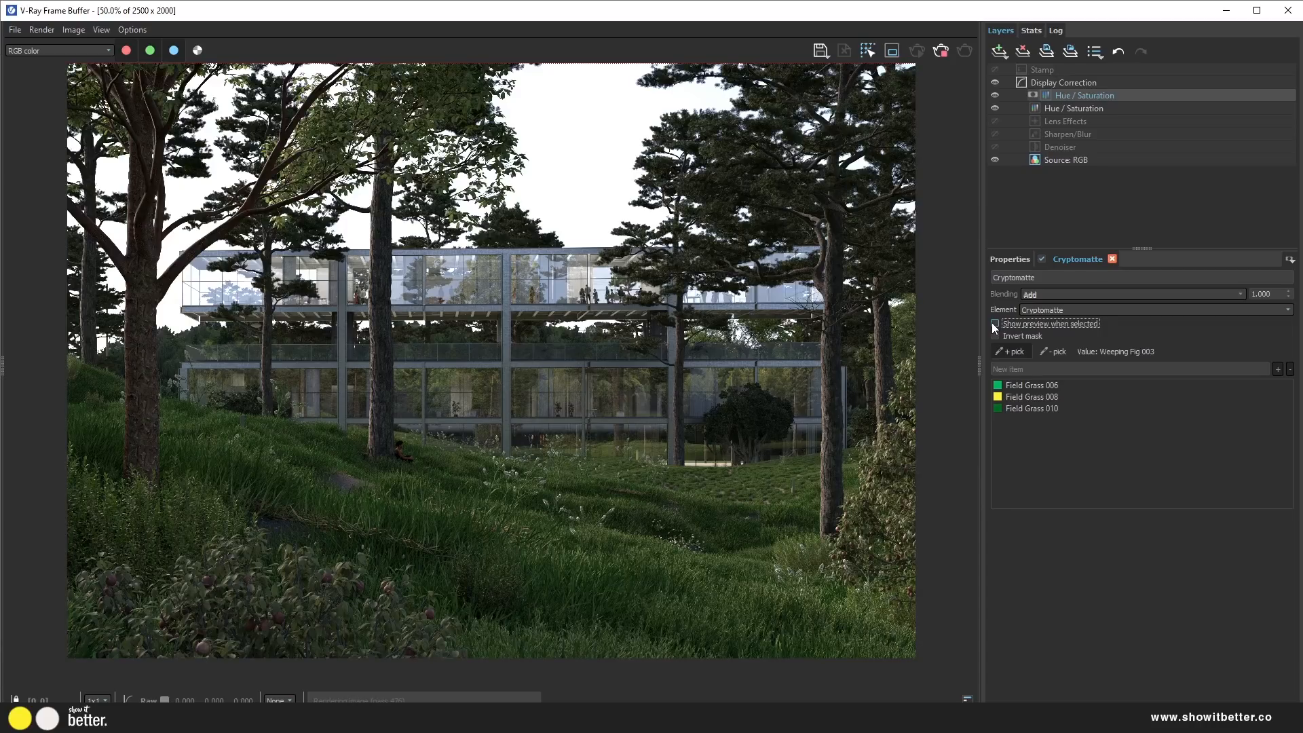
Set the masked Hue / Saturation layer's saturation to -0.432 and hue to -33.443
click(1017, 261)
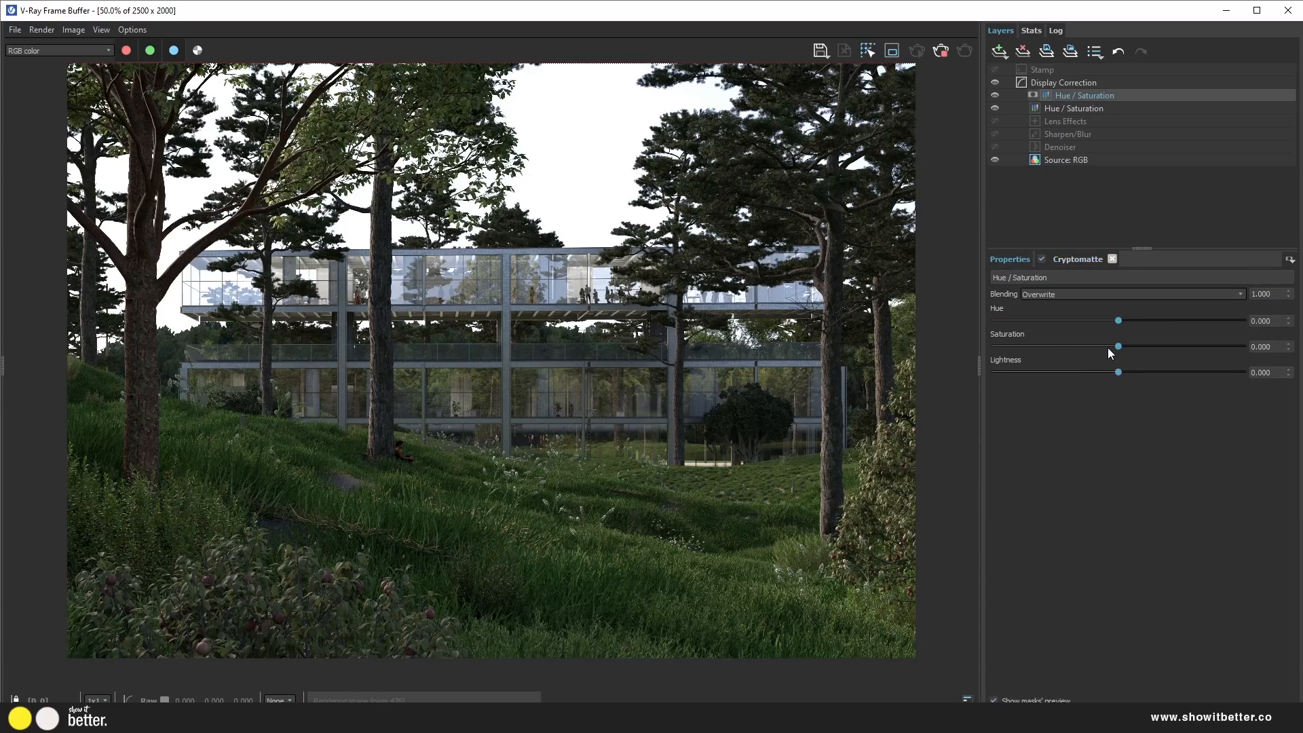
drag(1106, 345, 1065, 346)
scroll(678, 407, down, 1)
scroll(479, 429, up, 1)
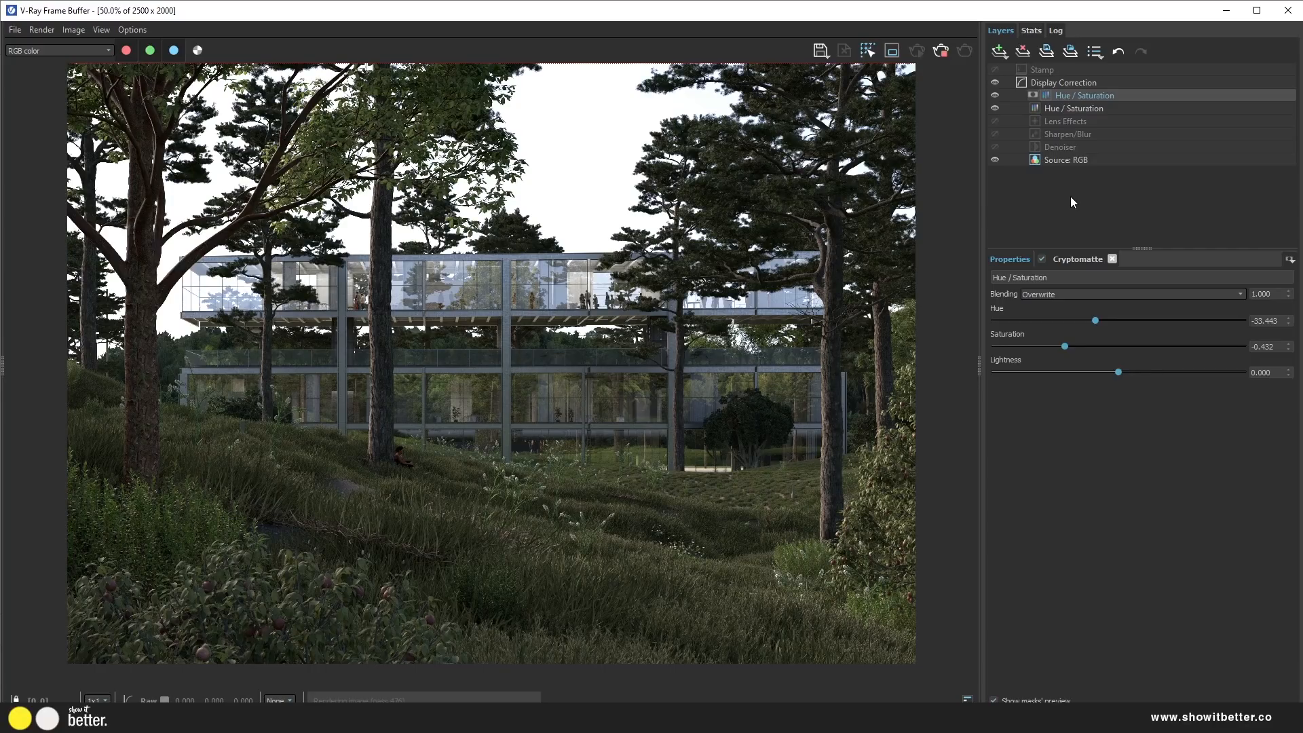
Delete the Hue / Saturation layers under Display Correction, including the children
right_click(1056, 96)
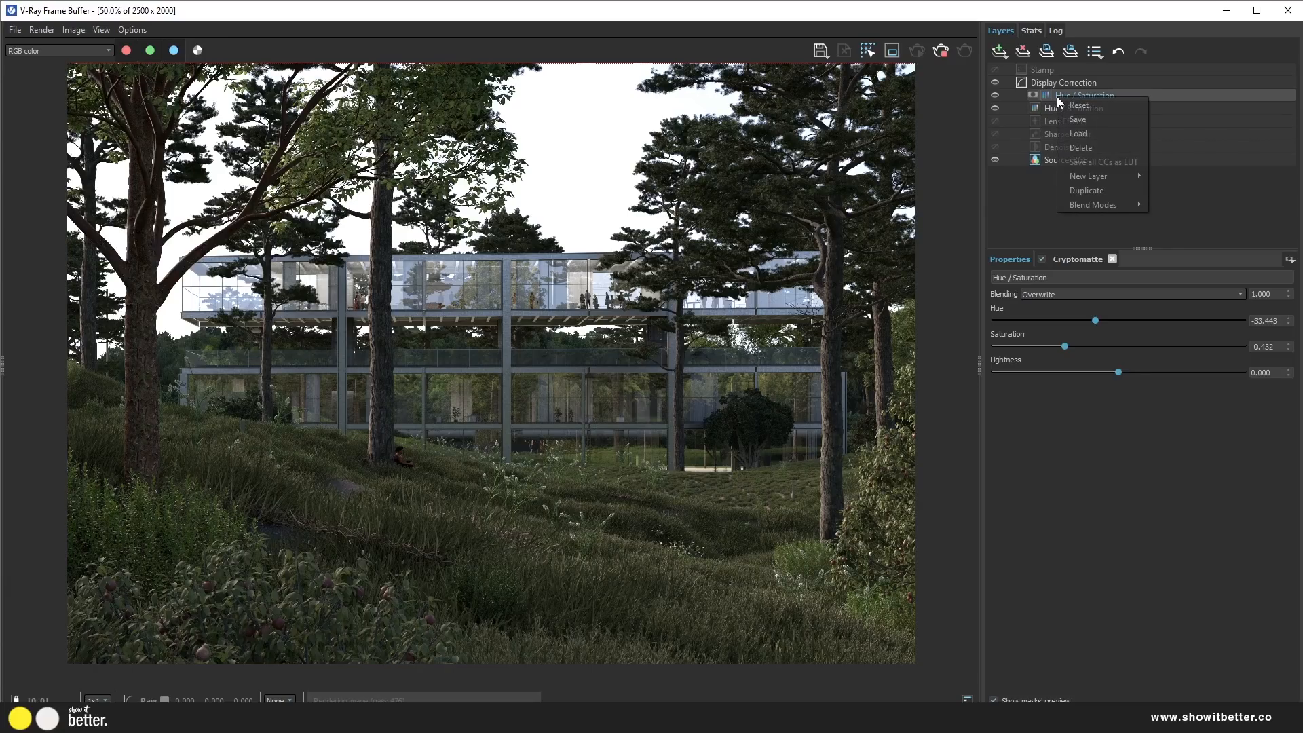
click(1083, 140)
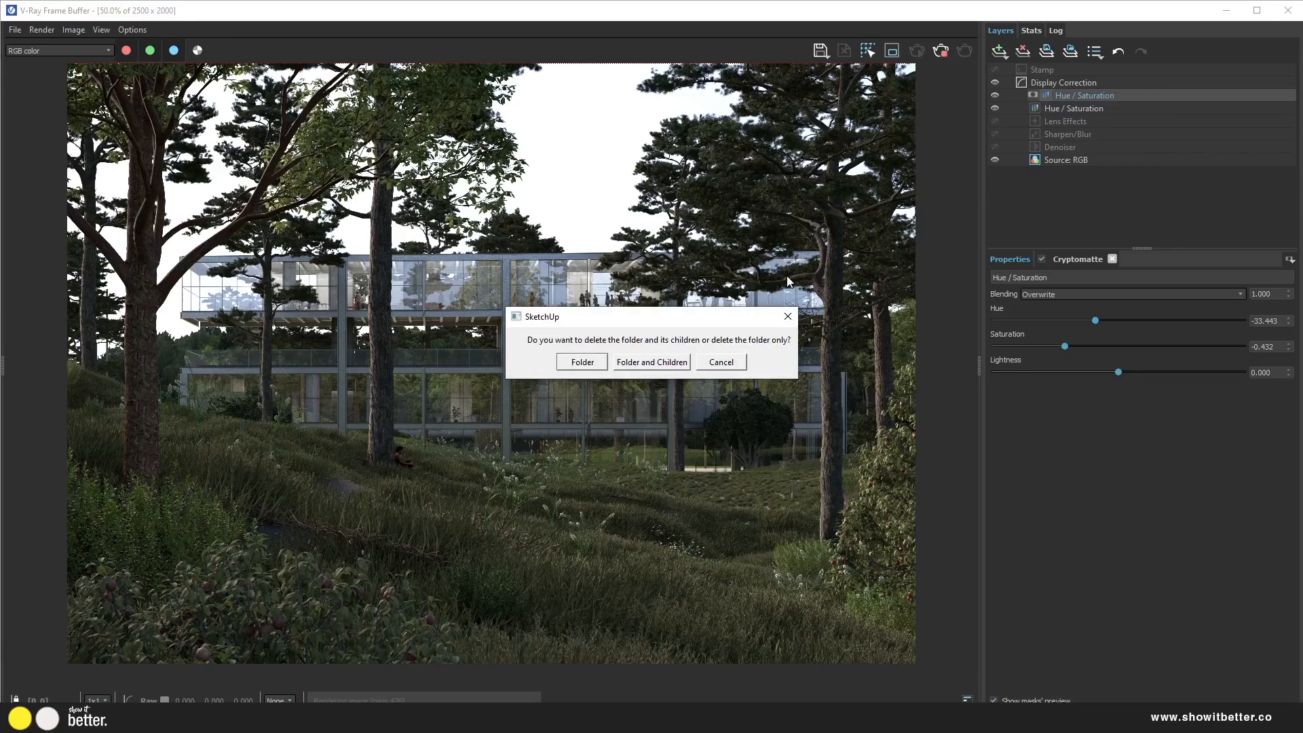
click(651, 362)
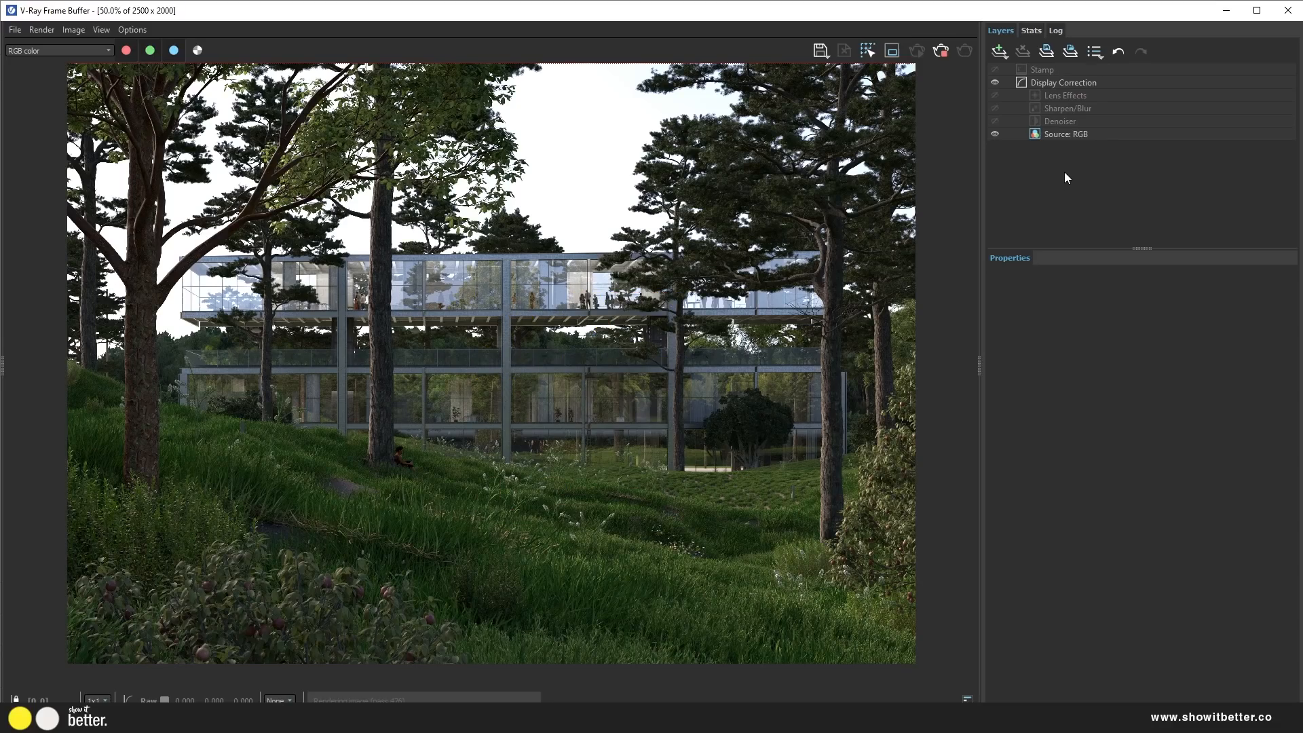
Switch the Source layer from RGB to LightMix and look through its list of lights
click(1076, 139)
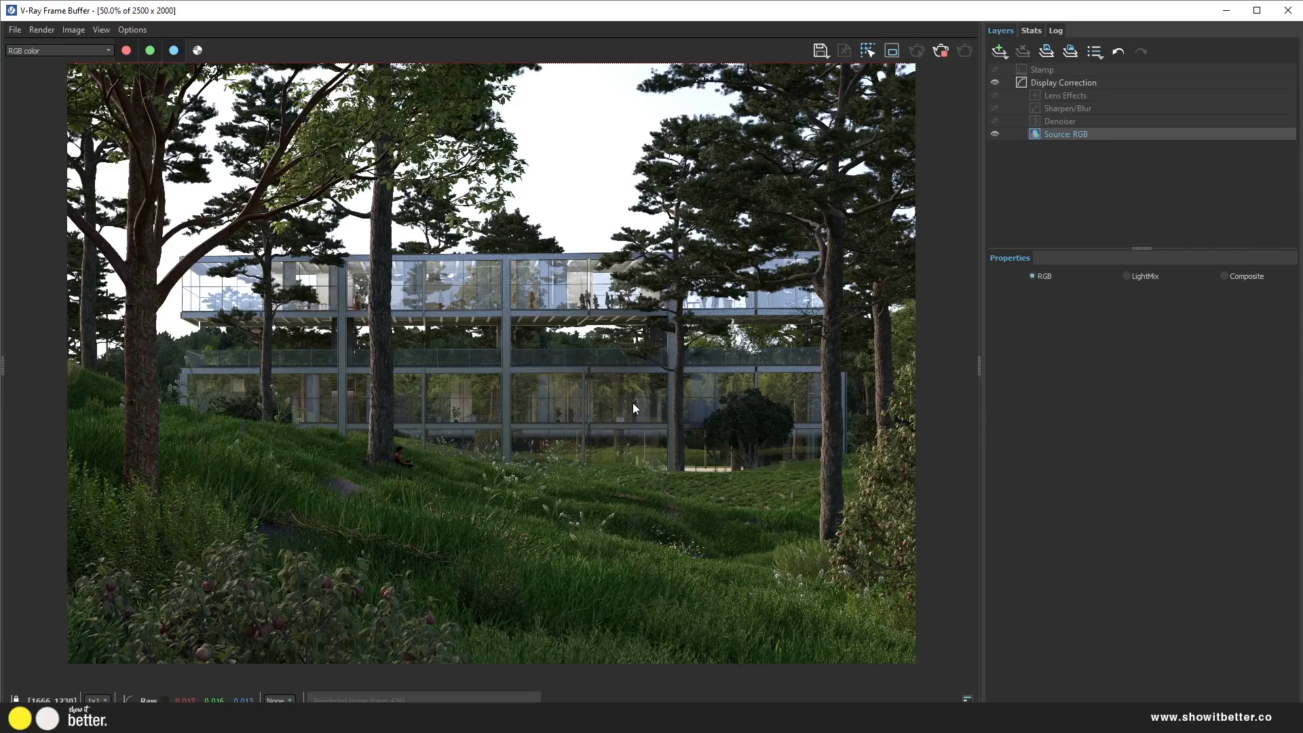
scroll(252, 259, up, 1)
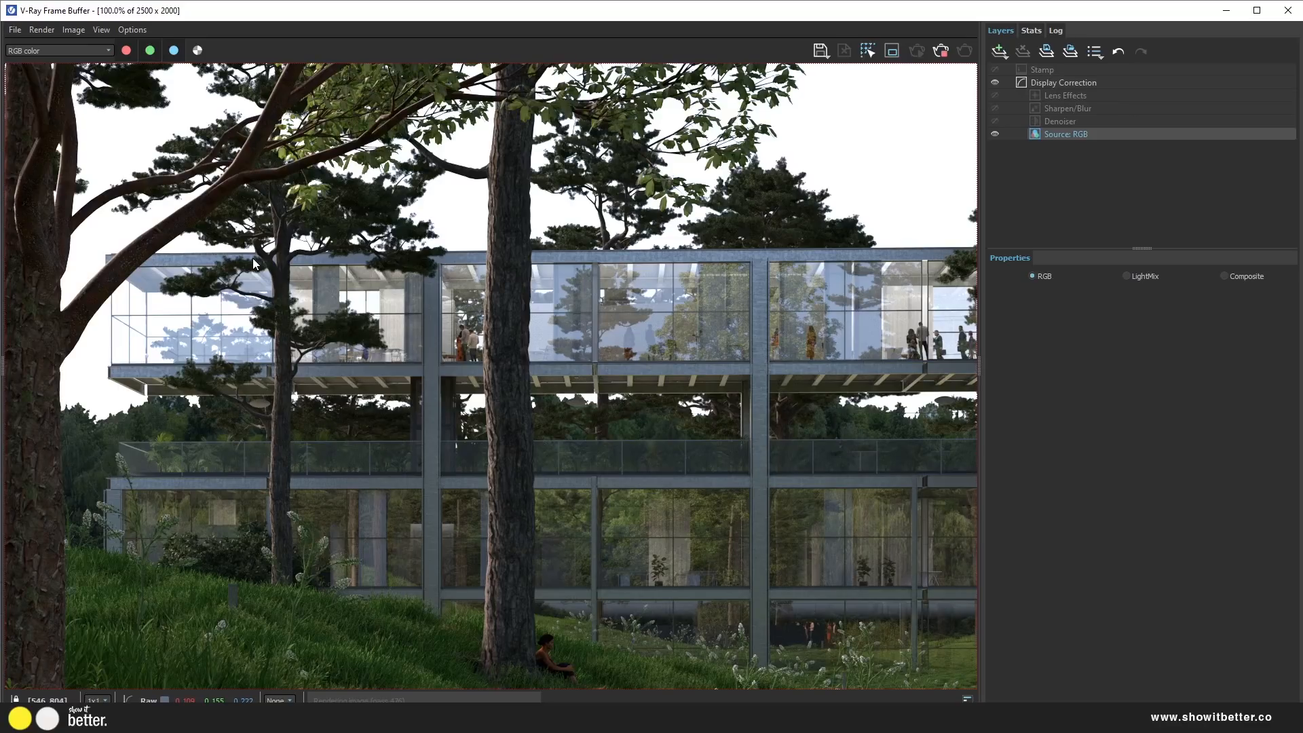
scroll(252, 258, down, 1)
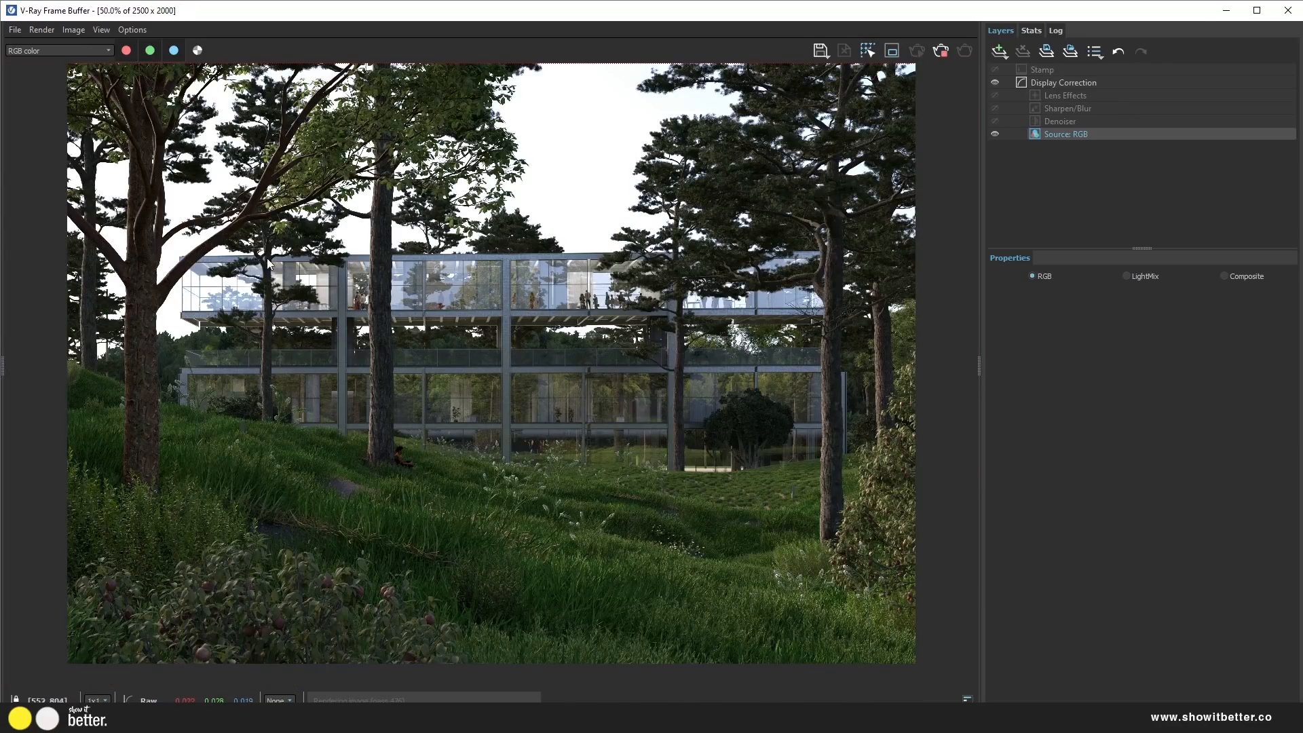
scroll(286, 280, up, 2)
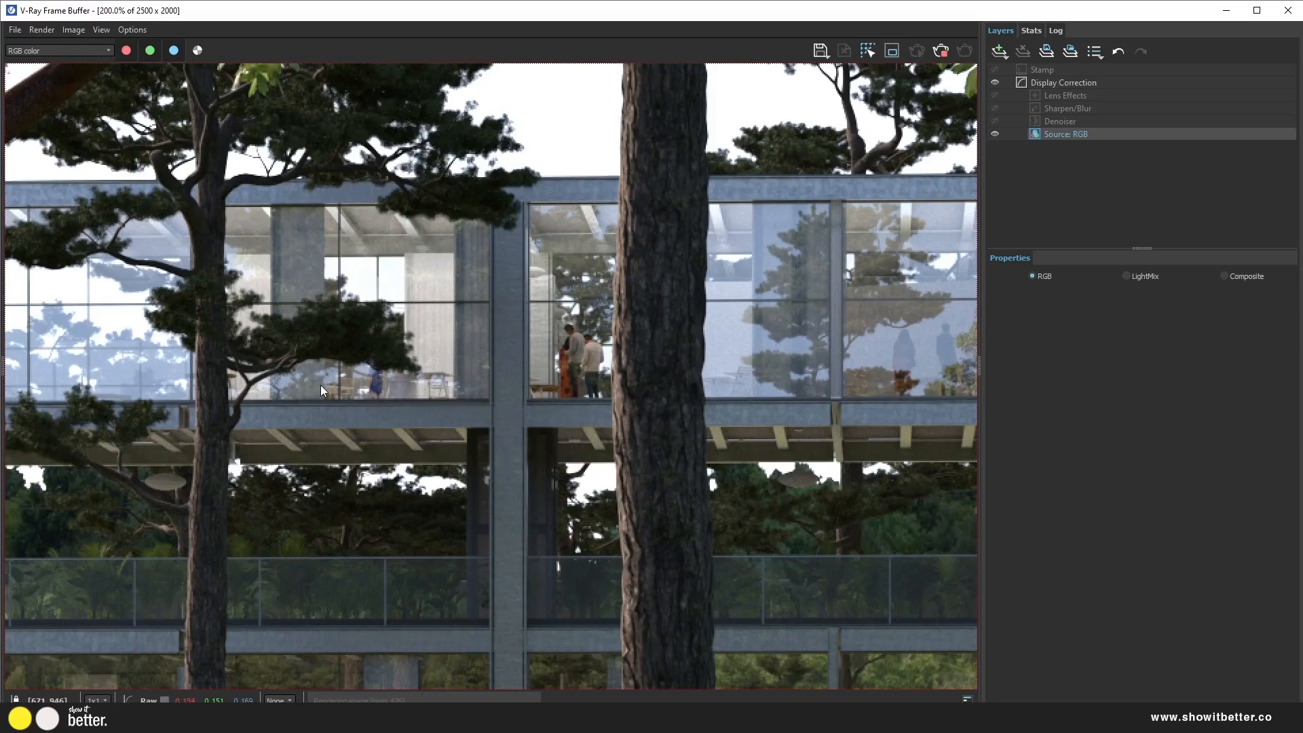
scroll(320, 385, down, 2)
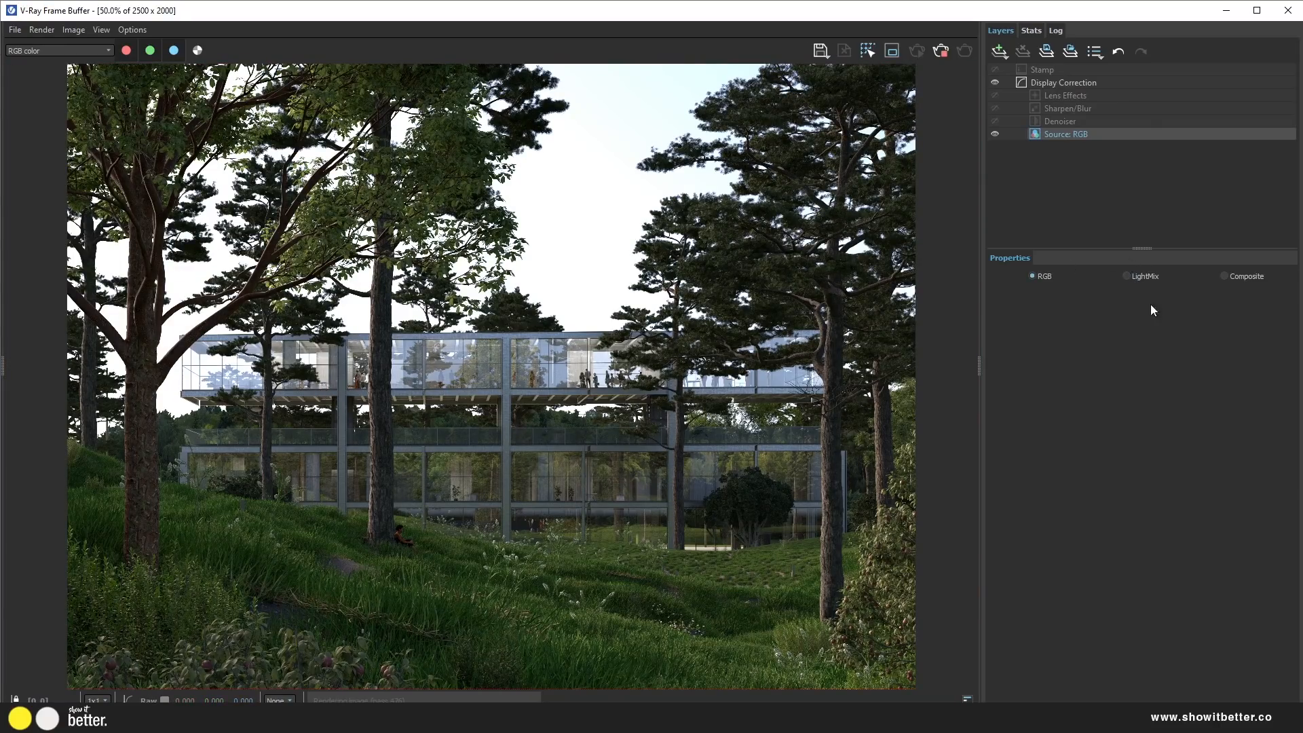
click(1131, 276)
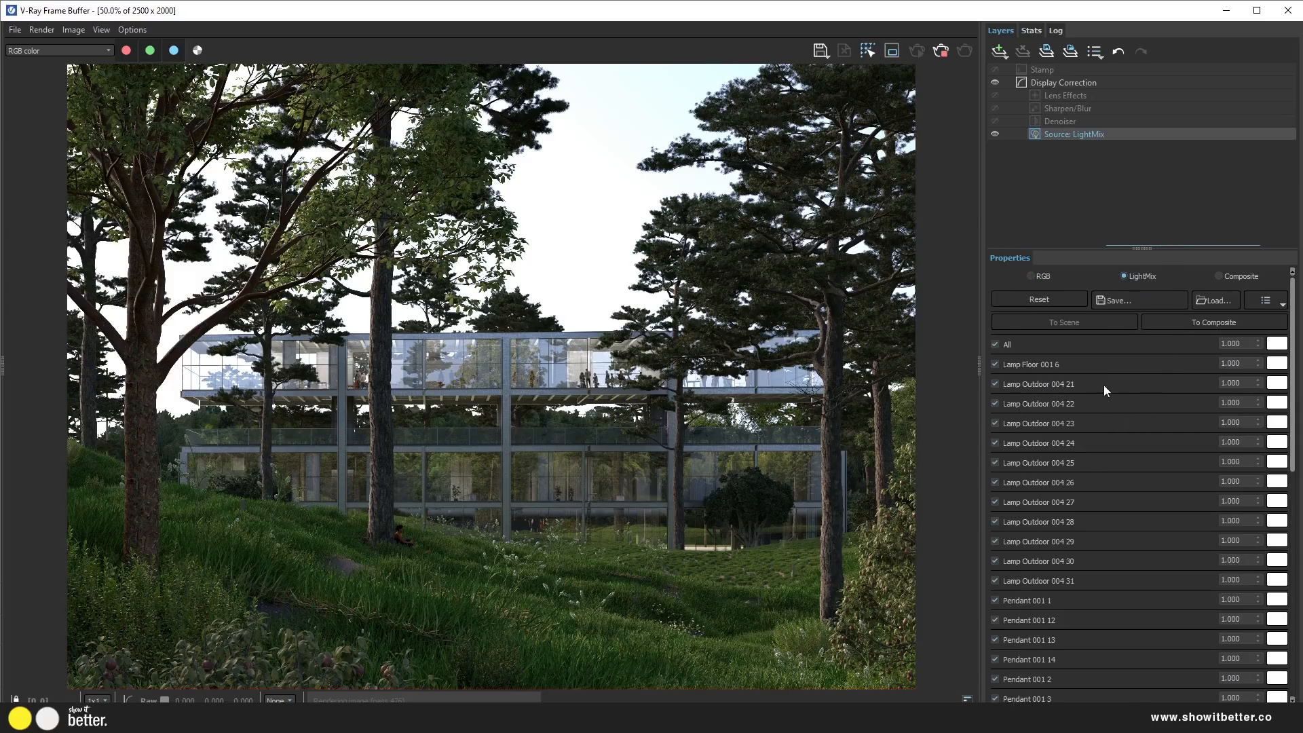
scroll(1038, 462, down, 4)
scroll(1049, 499, down, 3)
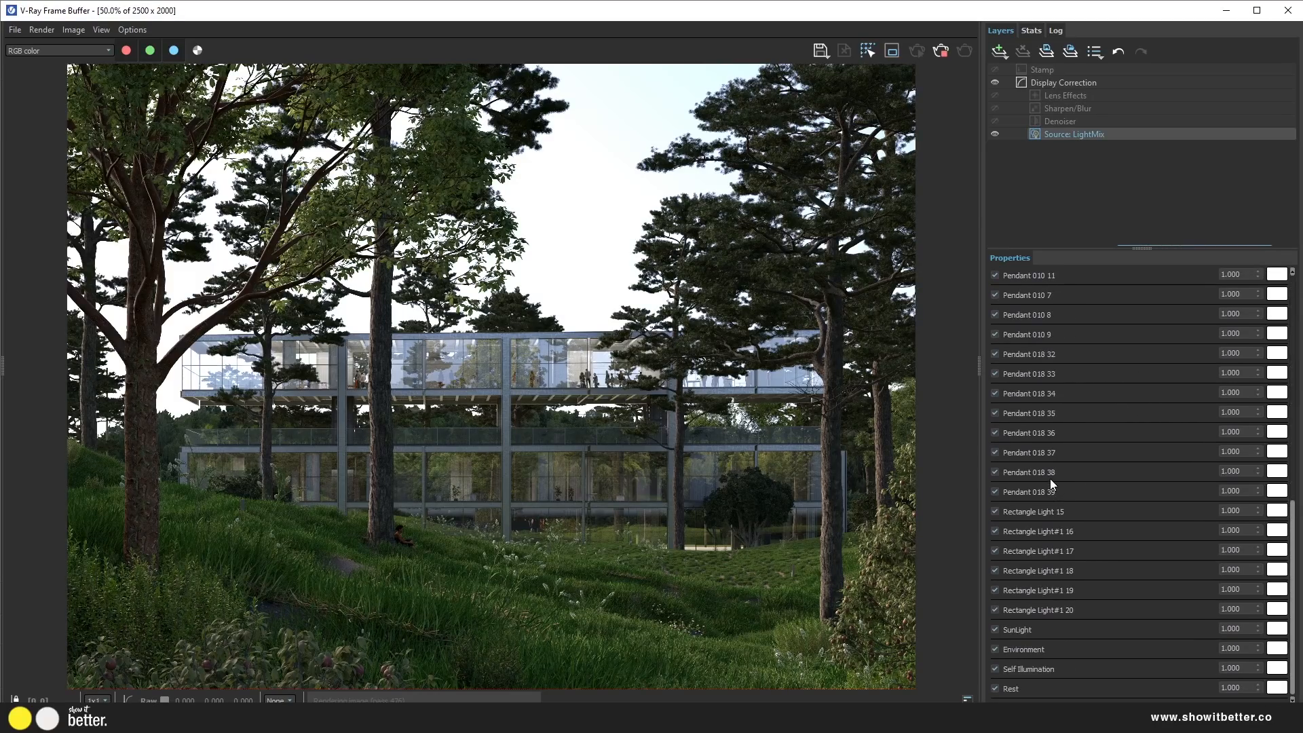
scroll(1089, 486, up, 3)
scroll(1099, 488, up, 5)
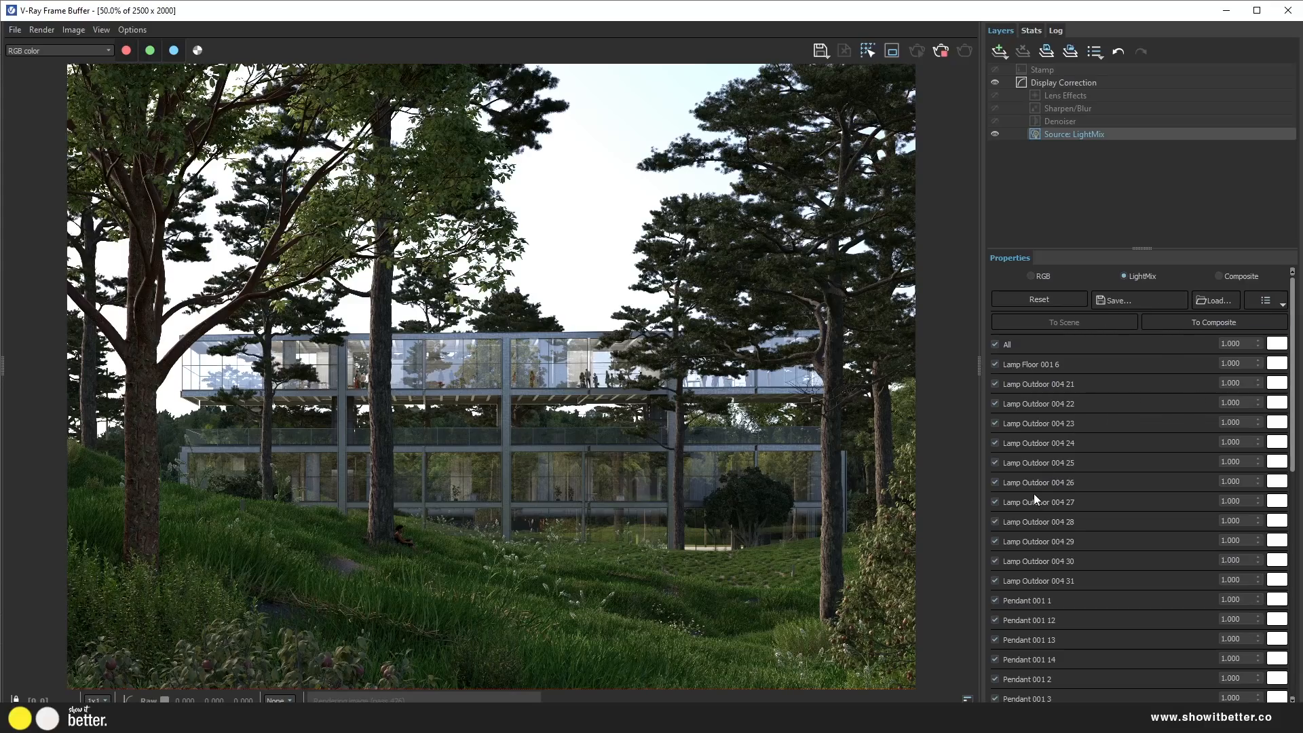
Disable all lights in the LightMix, re-enable only Environment, and set its intensity to 0.665
click(994, 343)
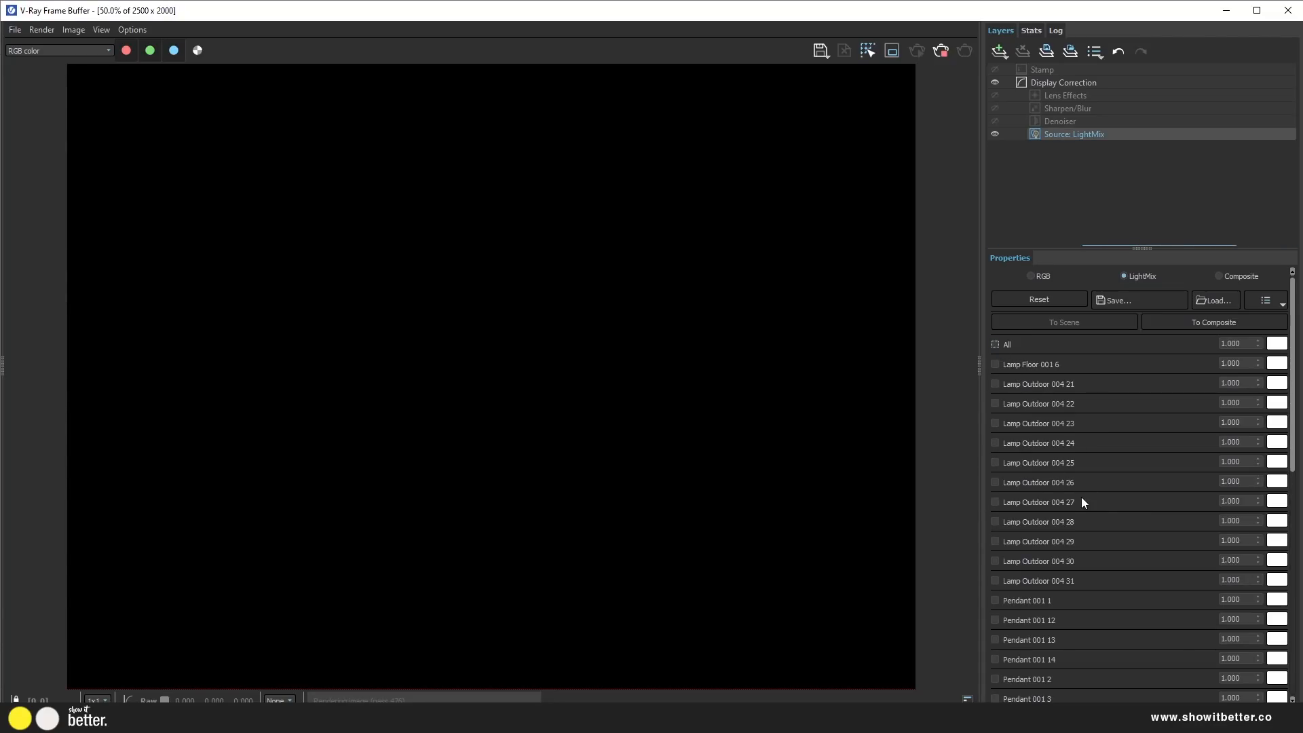
scroll(1081, 502, down, 4)
scroll(1081, 508, down, 4)
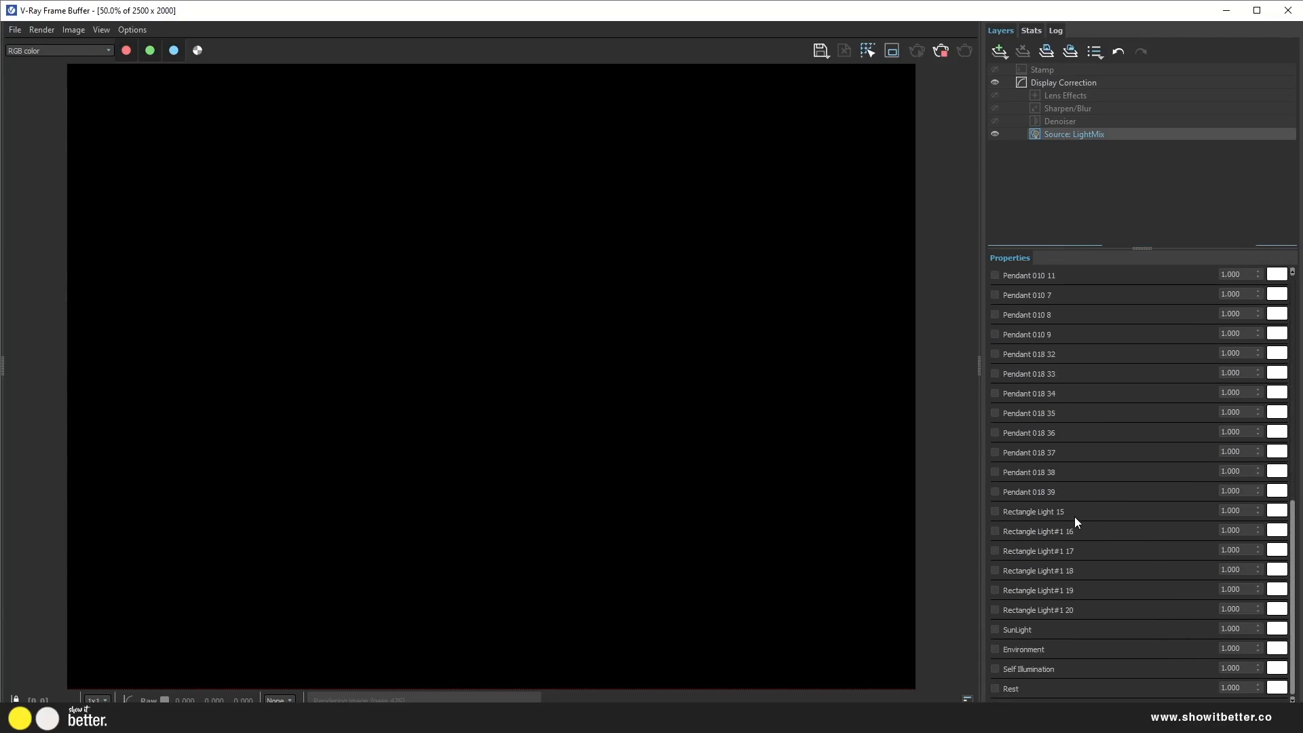
click(996, 649)
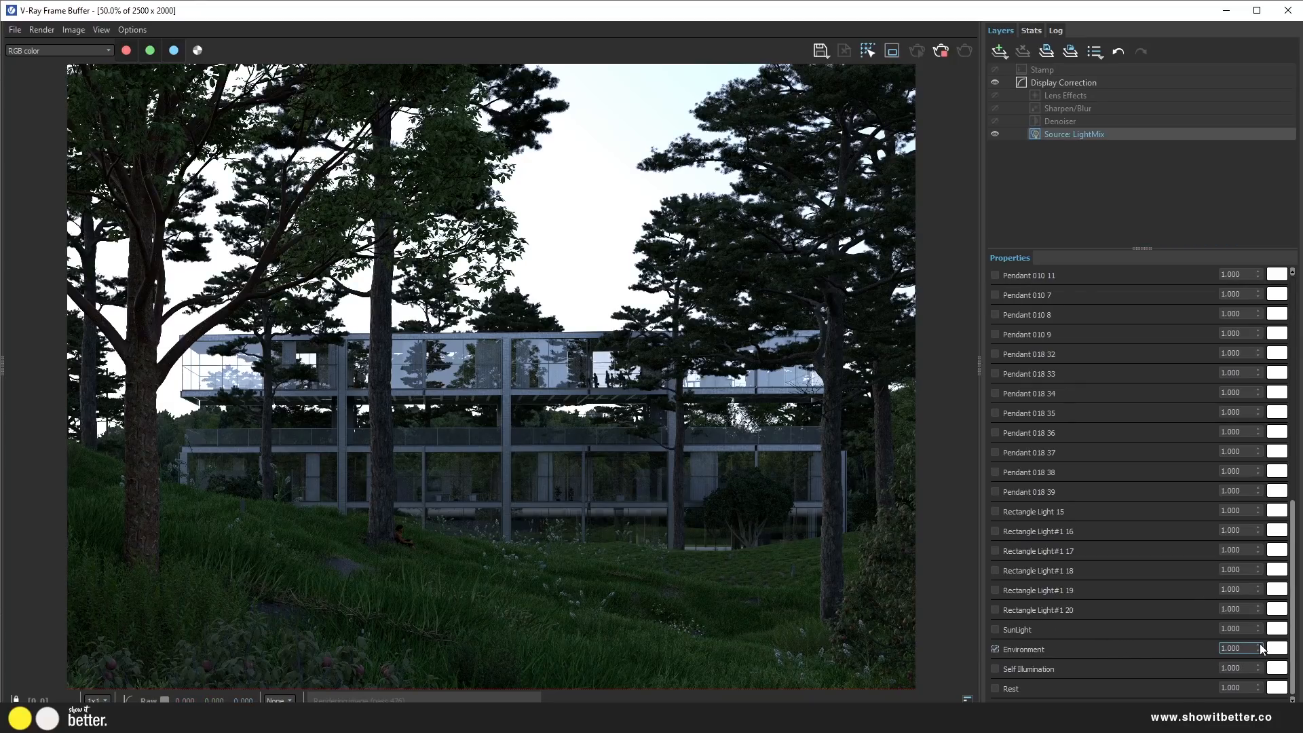
drag(1261, 648, 1266, 682)
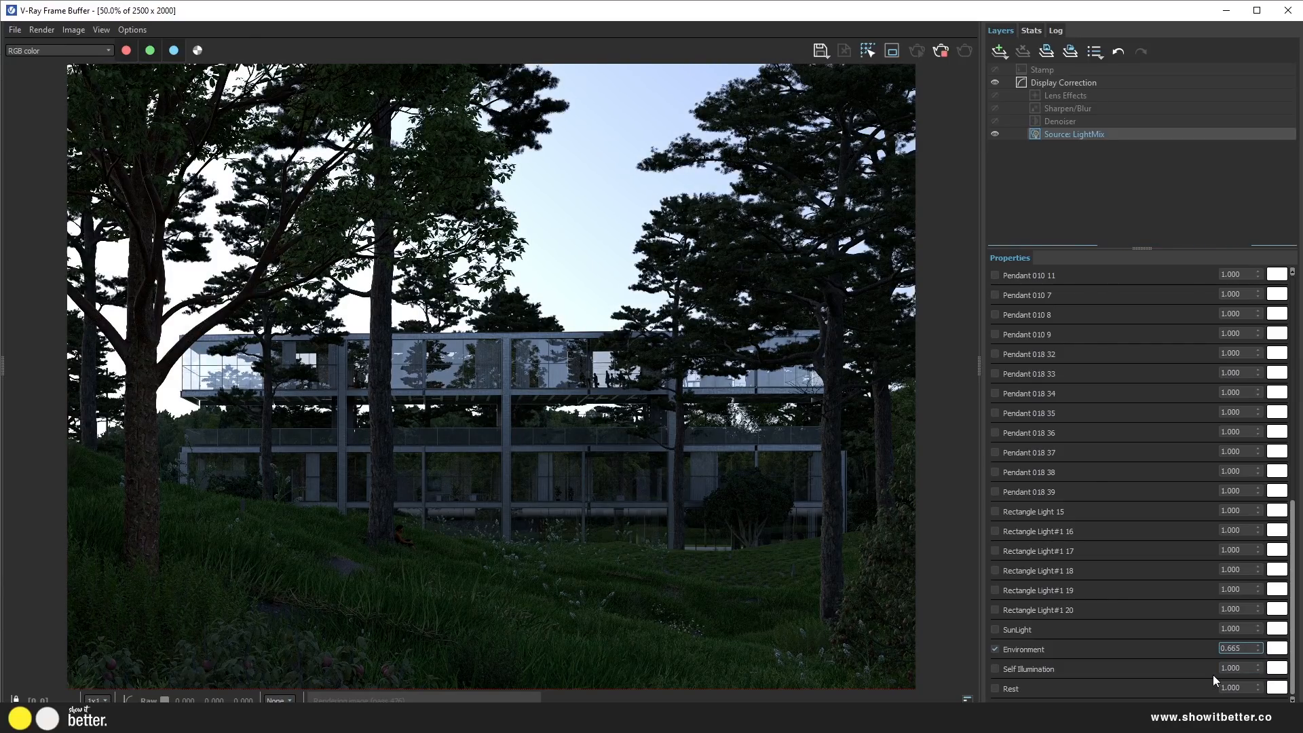
Enable Rectangle Light 15 for the upper floor interior and raise its intensity to 2.025
double_click(279, 359)
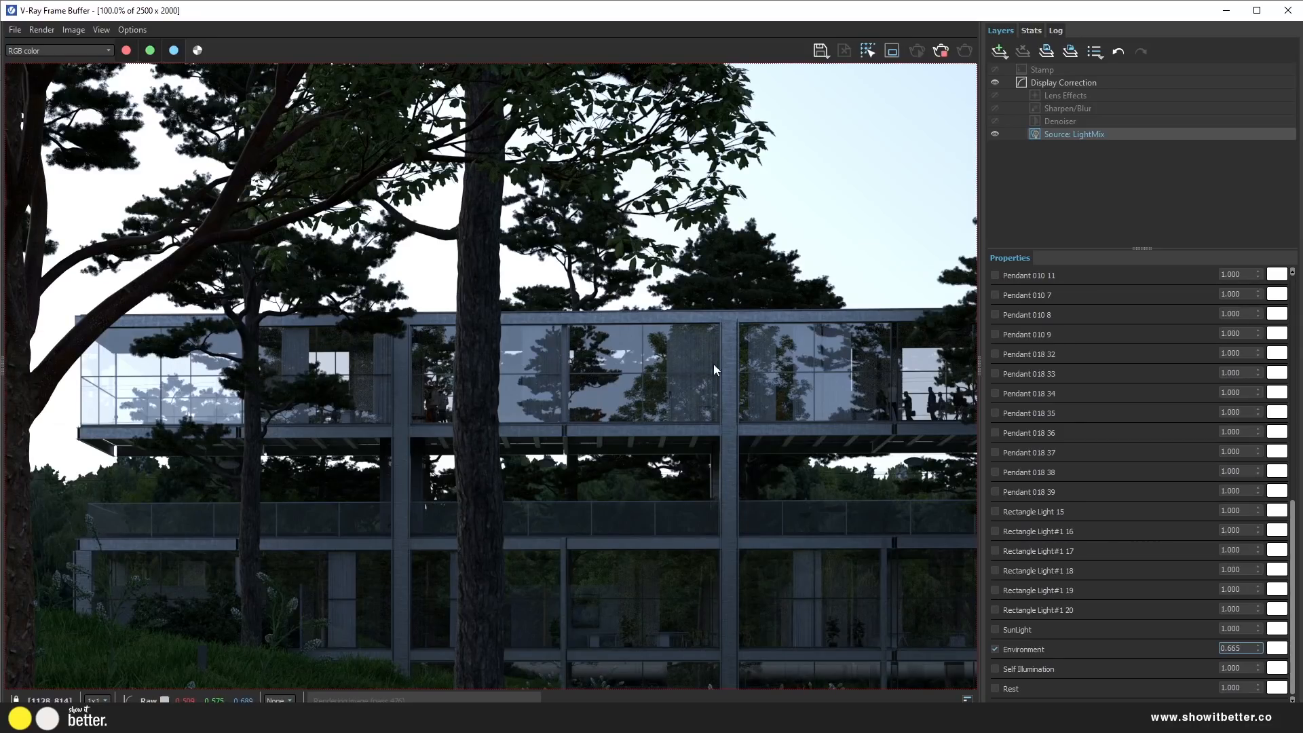
click(995, 511)
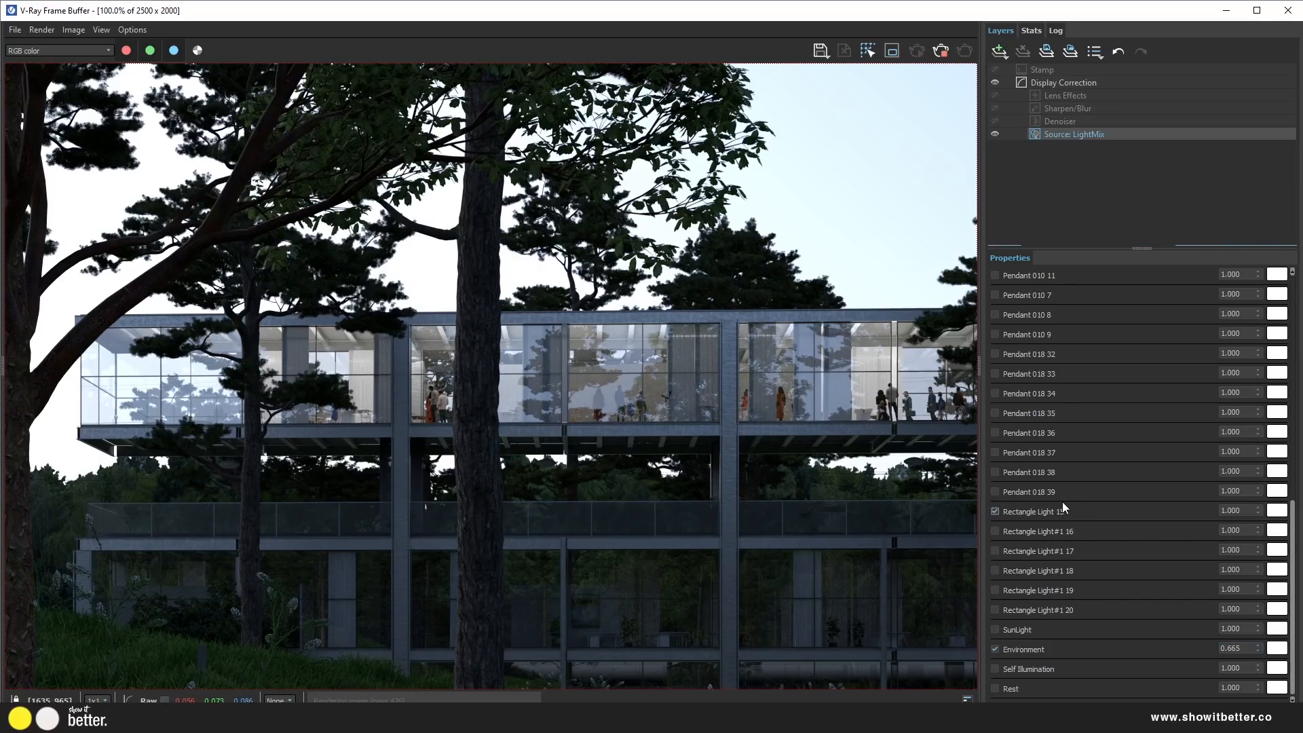
drag(1258, 510, 1253, 363)
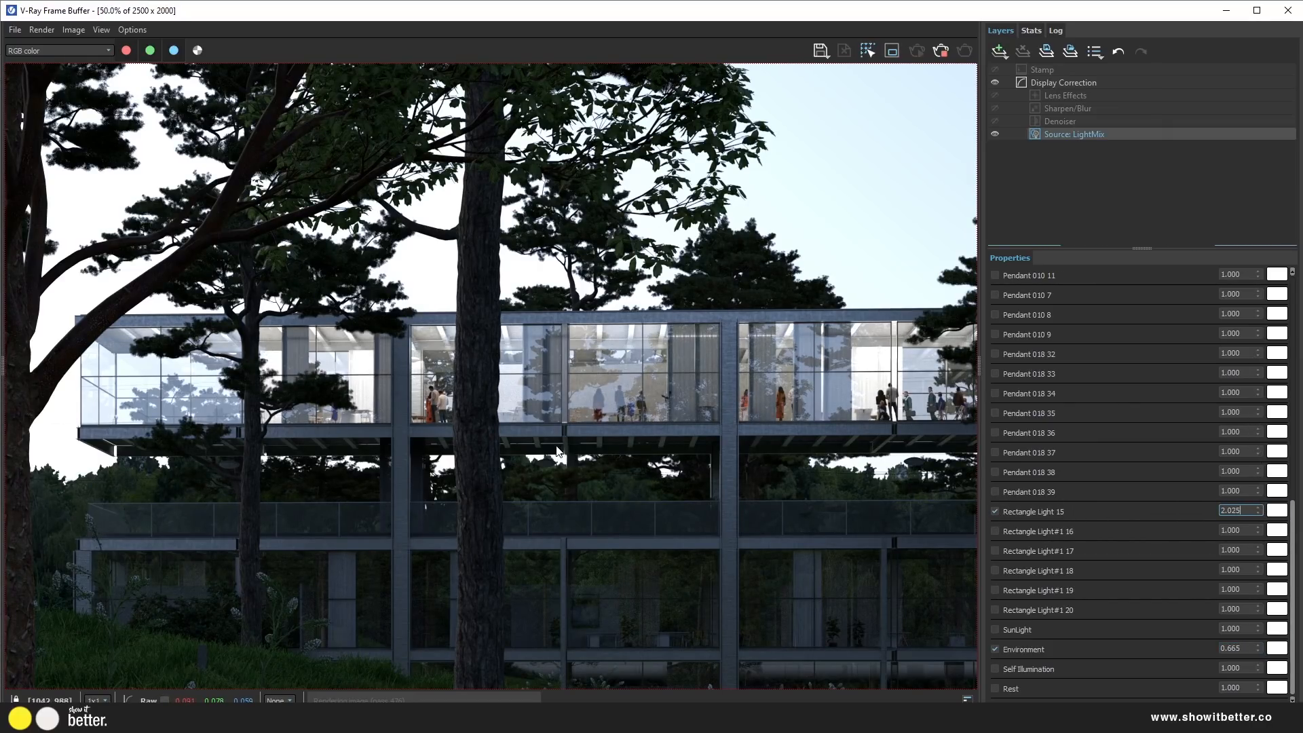
scroll(557, 451, down, 2)
scroll(396, 377, up, 2)
middle_drag(397, 377, 454, 440)
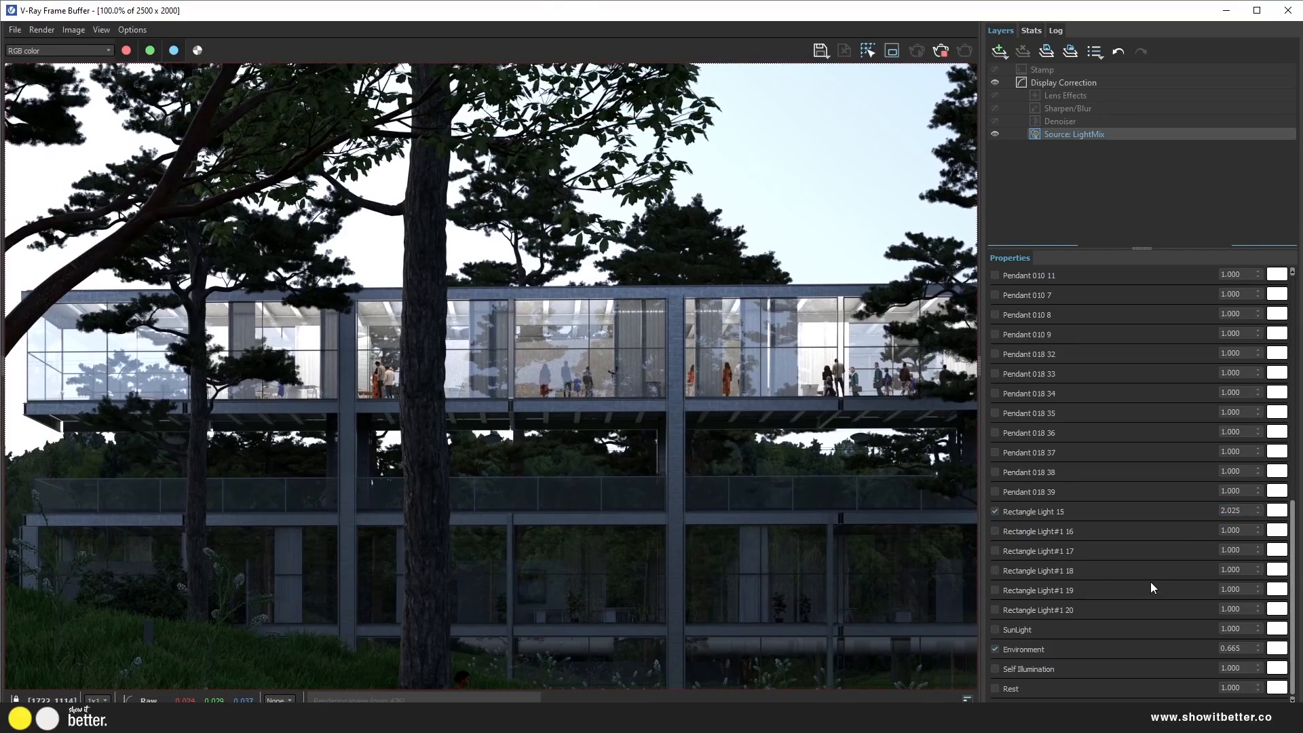
Tint Rectangle Light 15 warm orange with a color temperature of 3140 K
click(1275, 512)
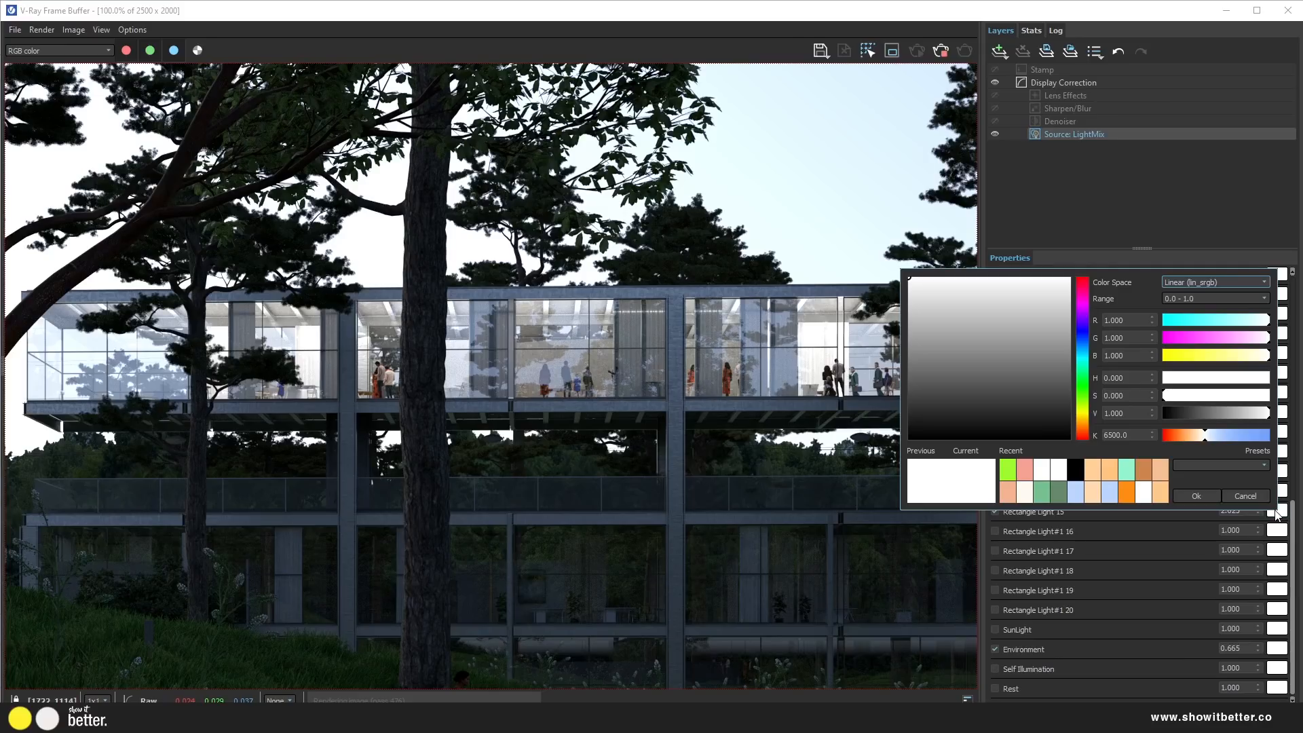
click(1218, 465)
click(1219, 463)
drag(1190, 438, 1178, 438)
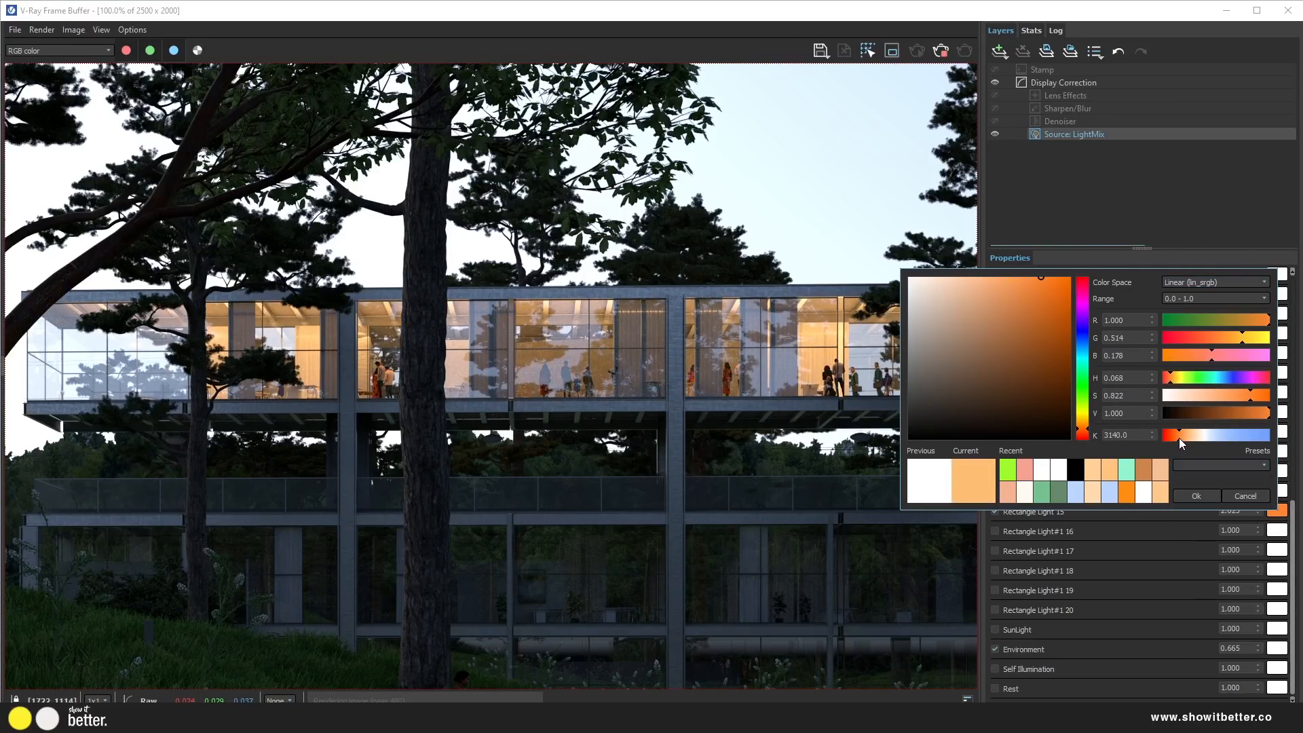
click(1205, 495)
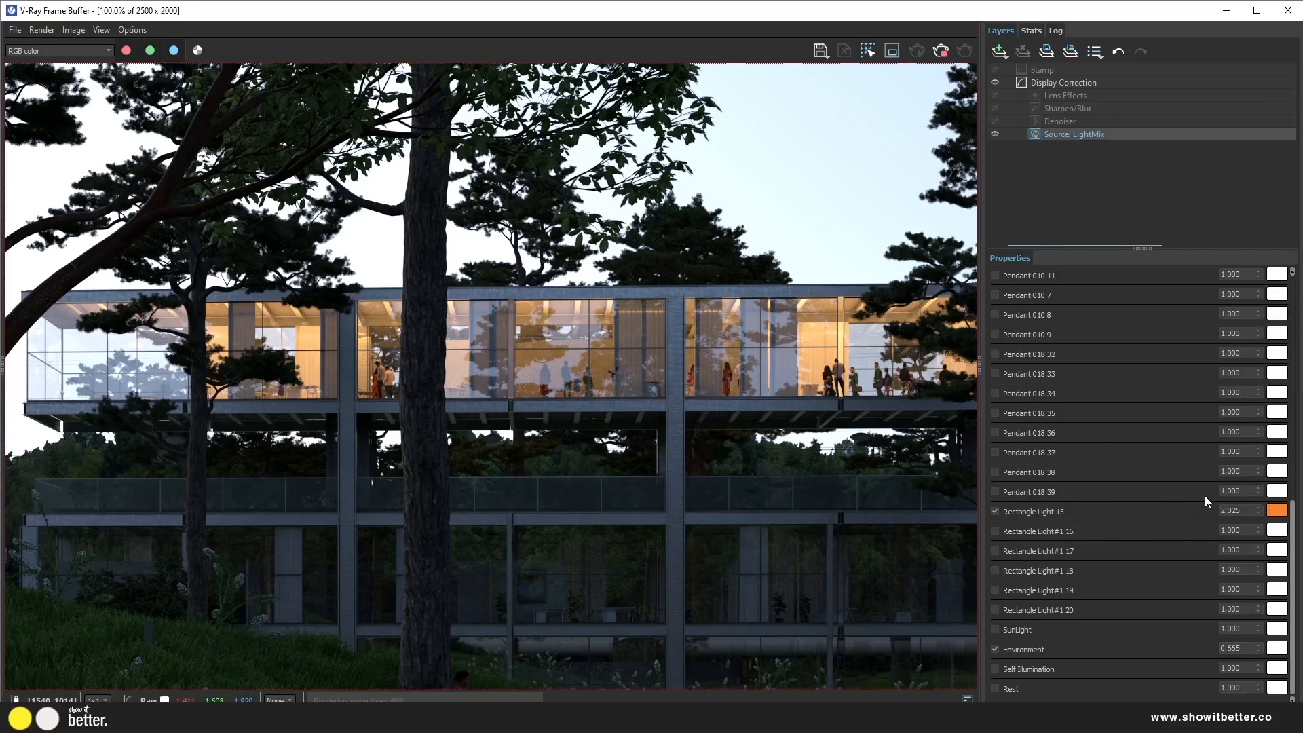
Raise Rectangle Light 15's intensity to 2.210 and enable Rectangle Light#1 16 through 20 in the LightMix
drag(1256, 509, 1259, 486)
scroll(629, 506, down, 4)
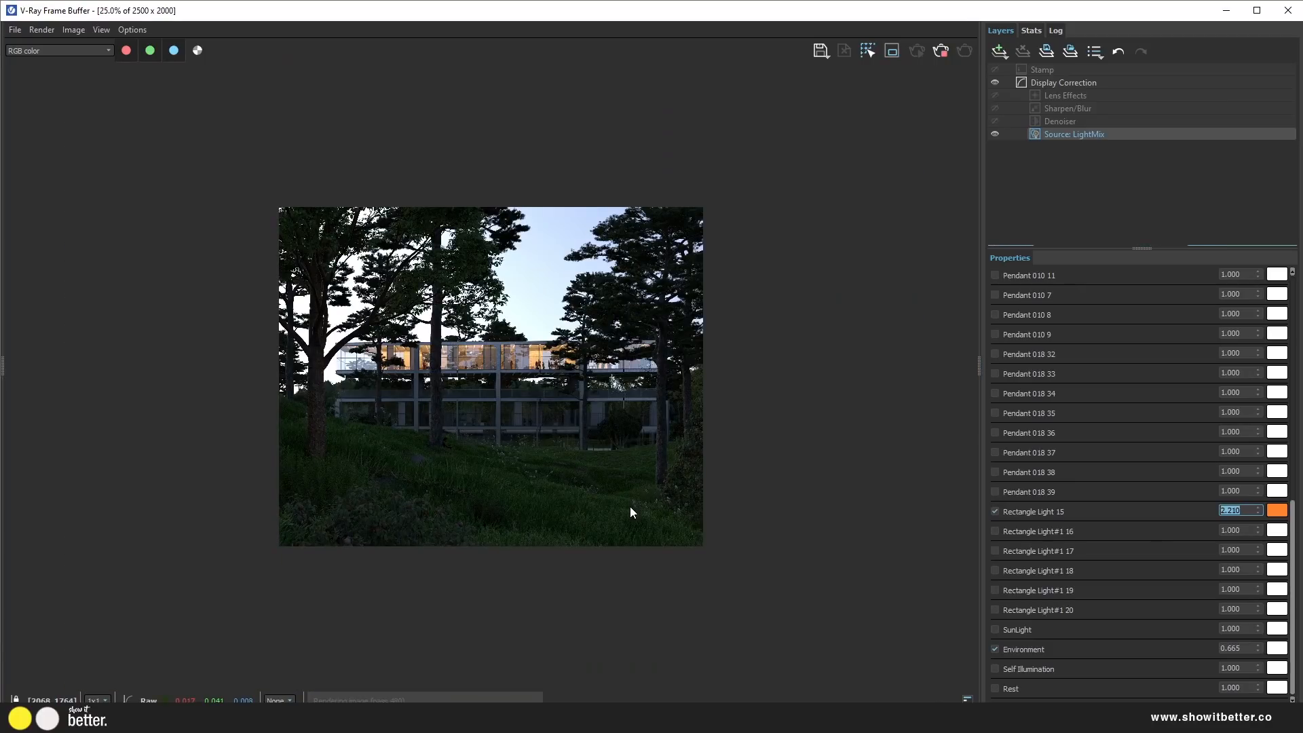
click(996, 531)
click(994, 549)
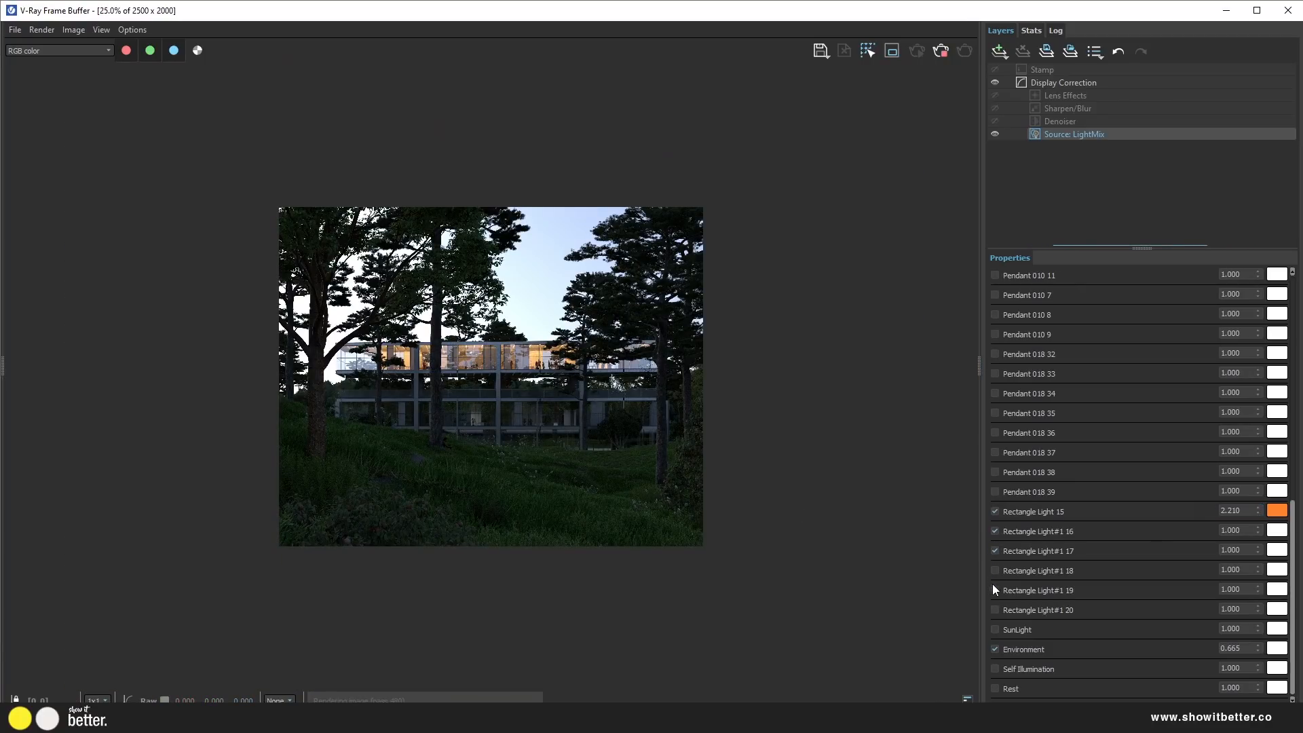
click(995, 591)
click(996, 608)
click(995, 570)
scroll(562, 404, up, 1)
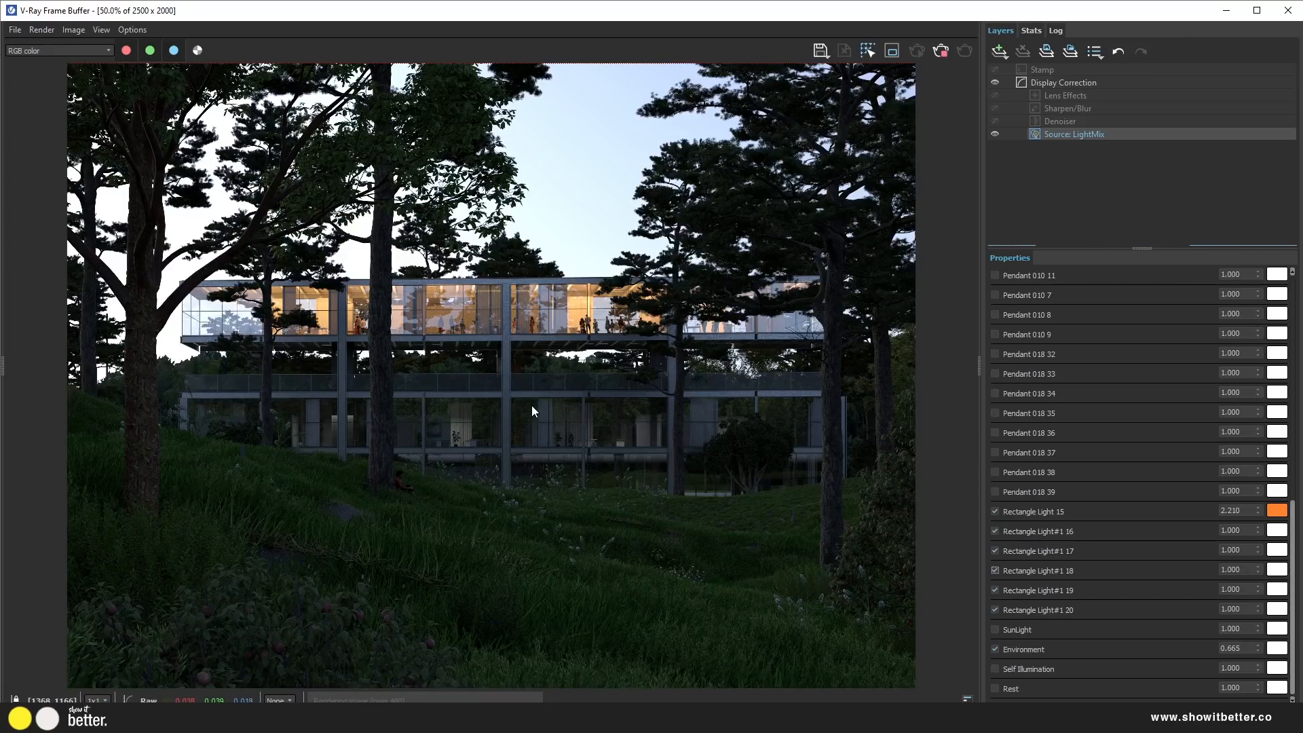
scroll(542, 408, down, 1)
scroll(576, 401, up, 1)
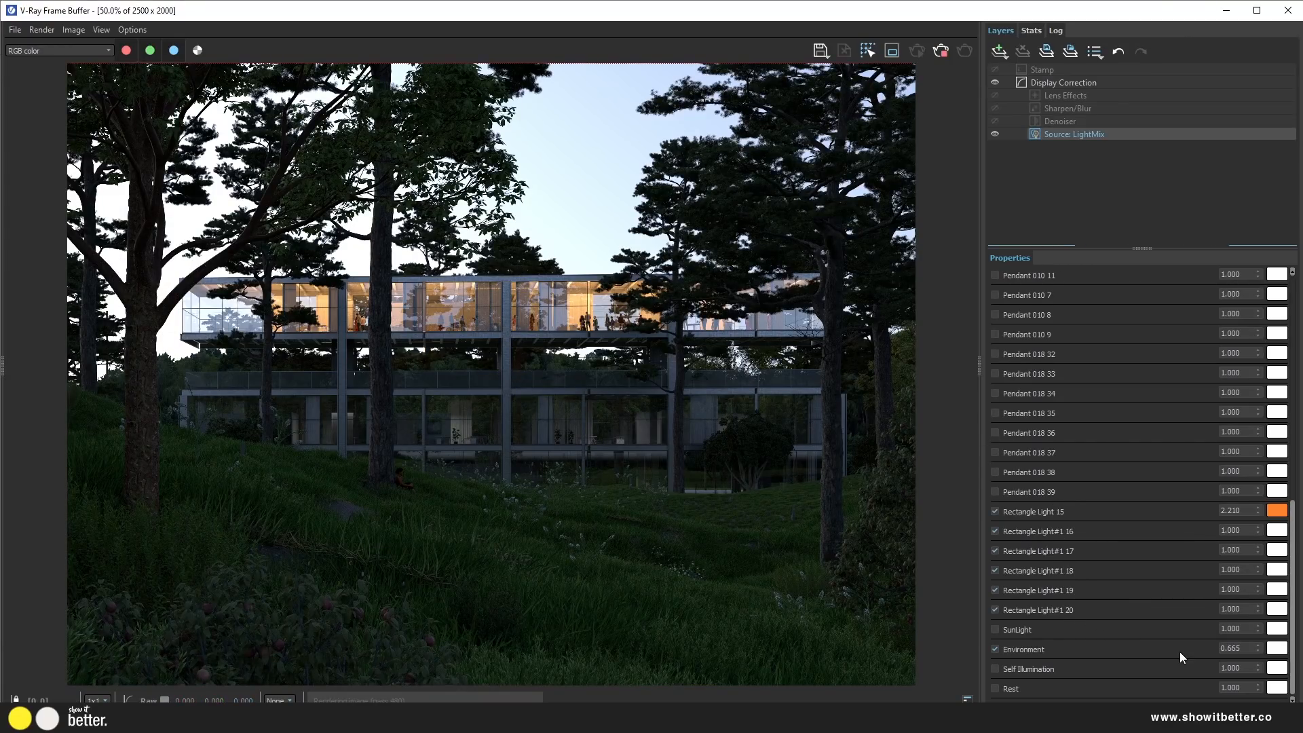
Tint the Environment light blue with the Clear Sky color preset
click(1276, 648)
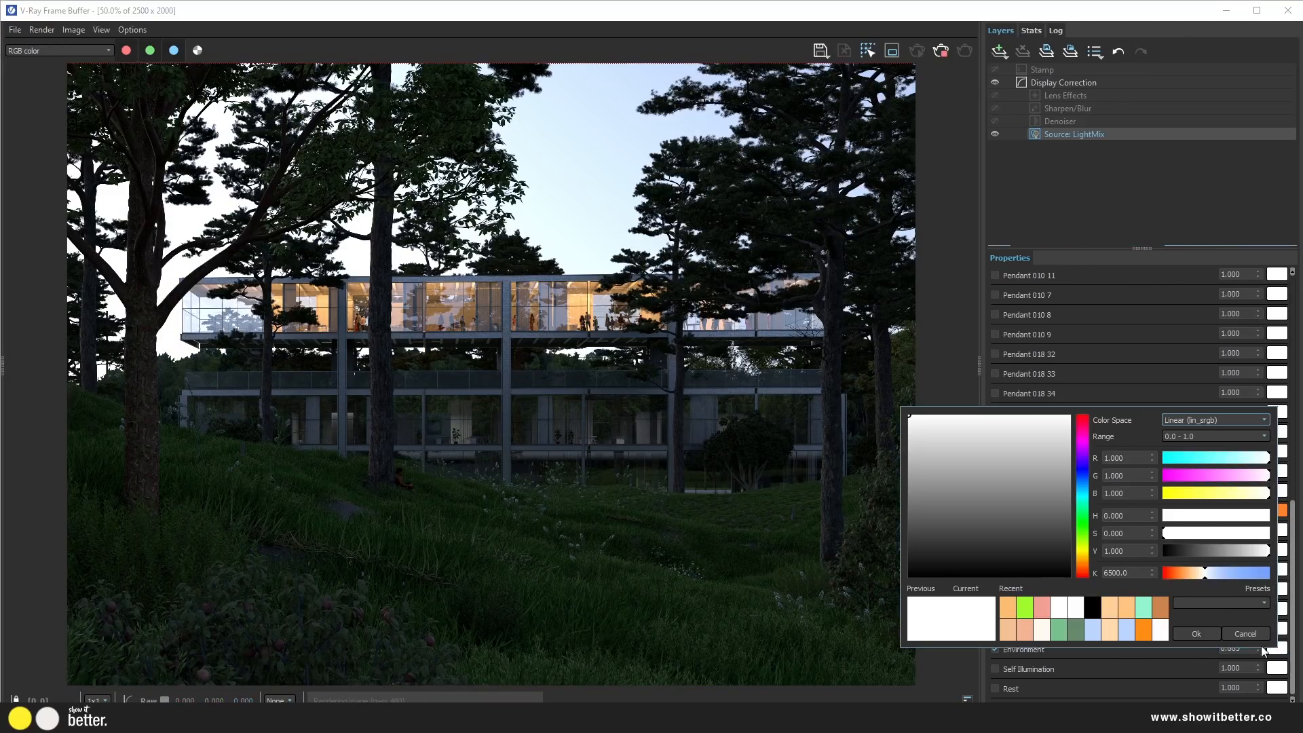
click(1223, 603)
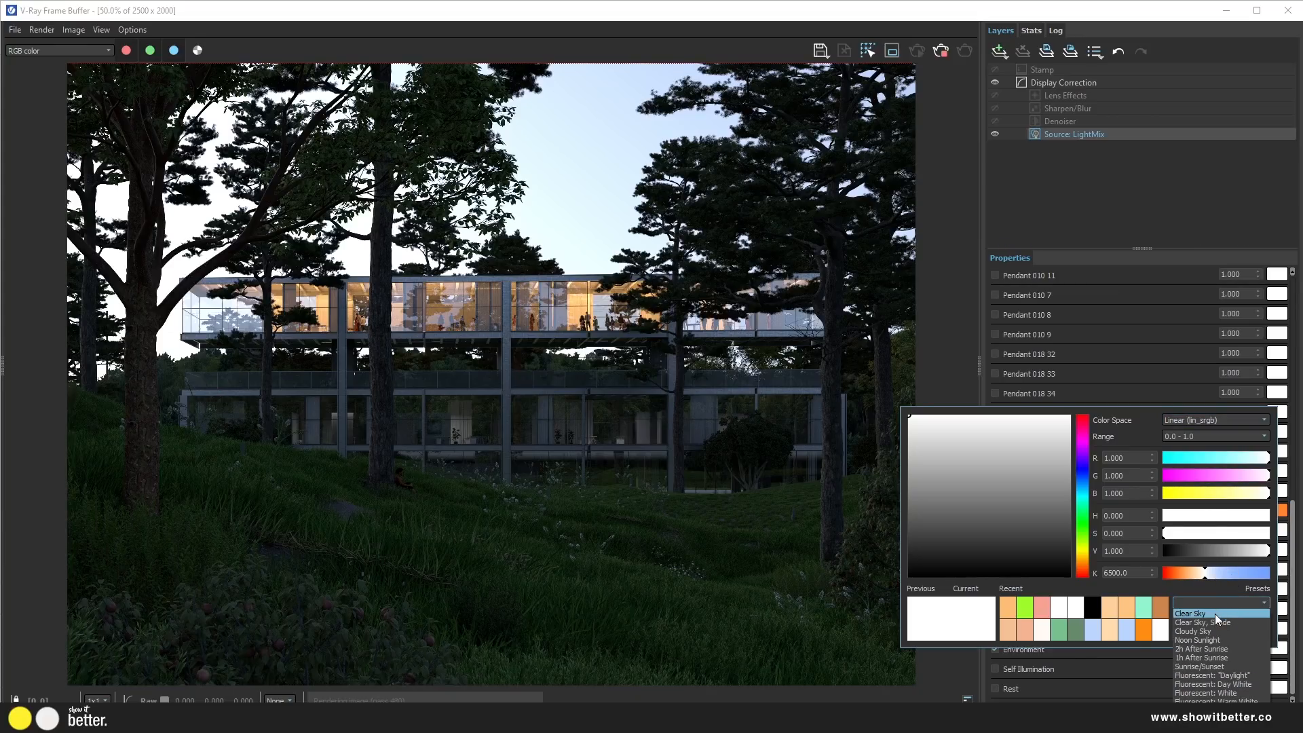
click(1214, 614)
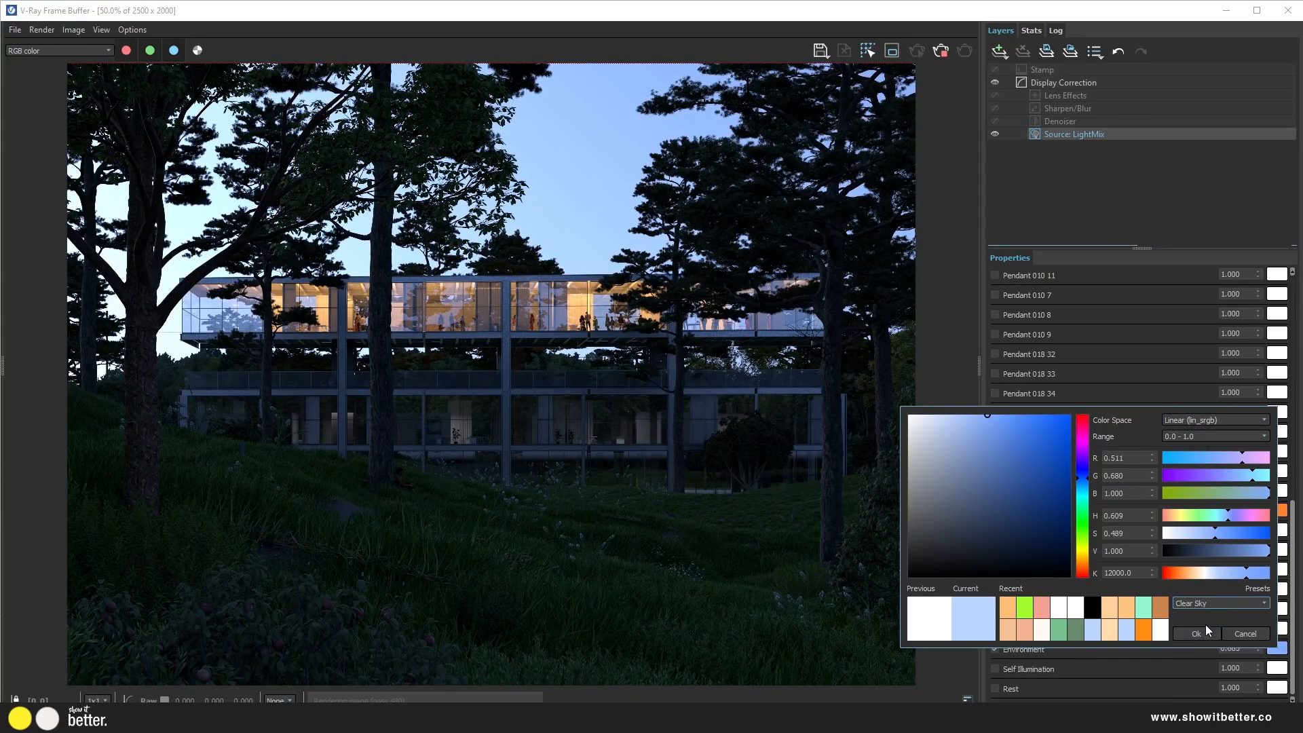
click(1201, 632)
scroll(548, 401, down, 2)
scroll(548, 401, up, 2)
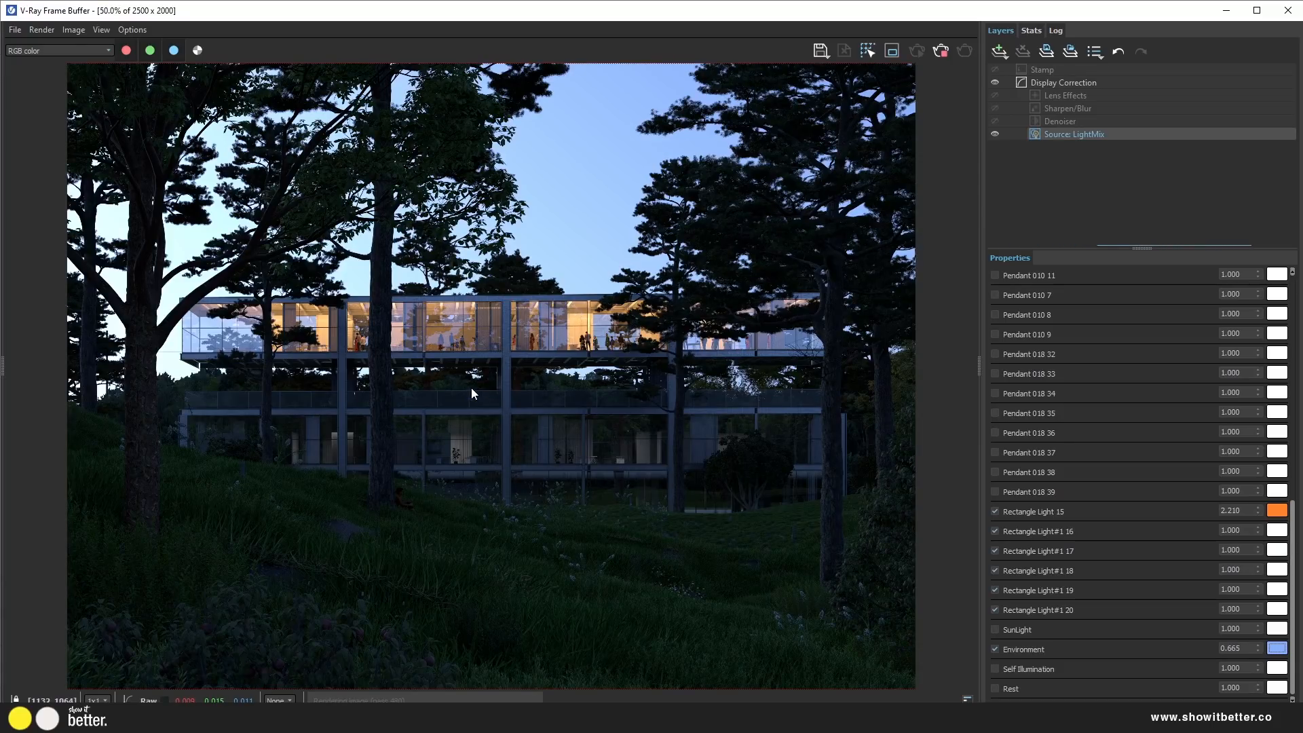
Reset the LightMix so that all lights return to their default intensity and color
scroll(1113, 409, up, 10)
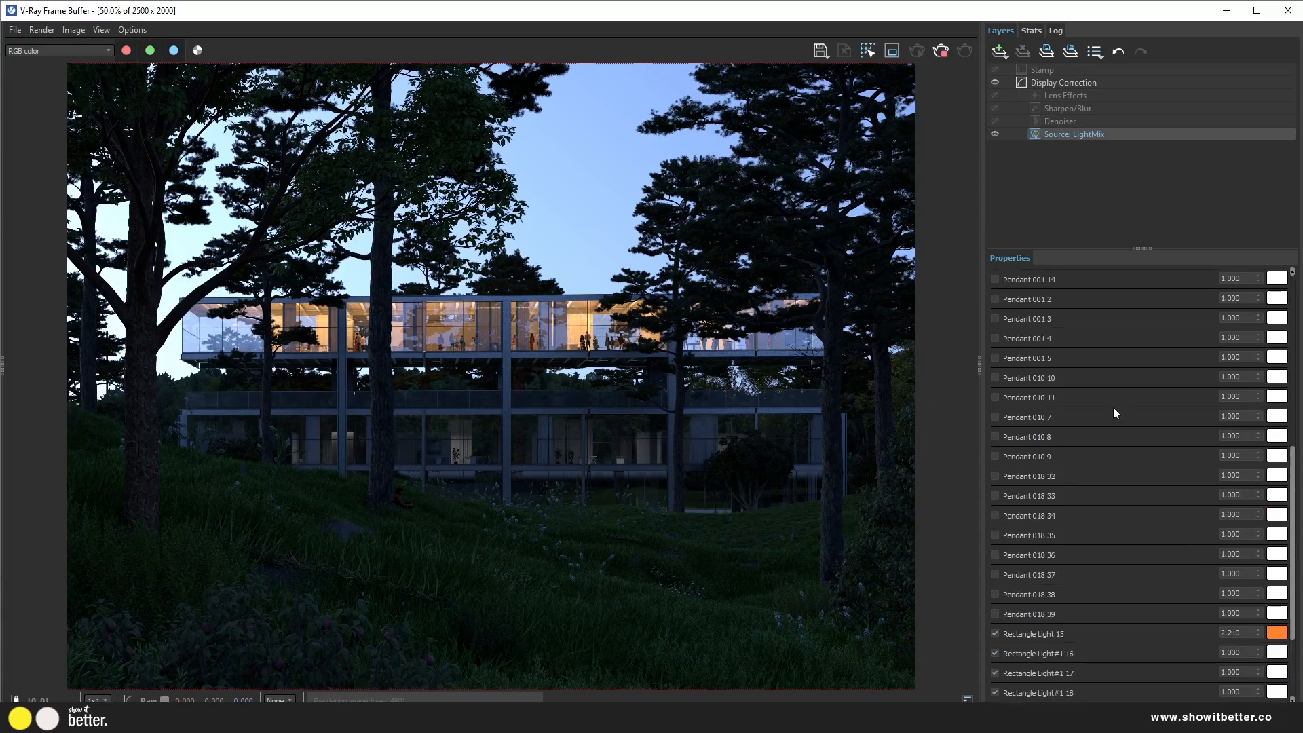
scroll(1114, 412, up, 2)
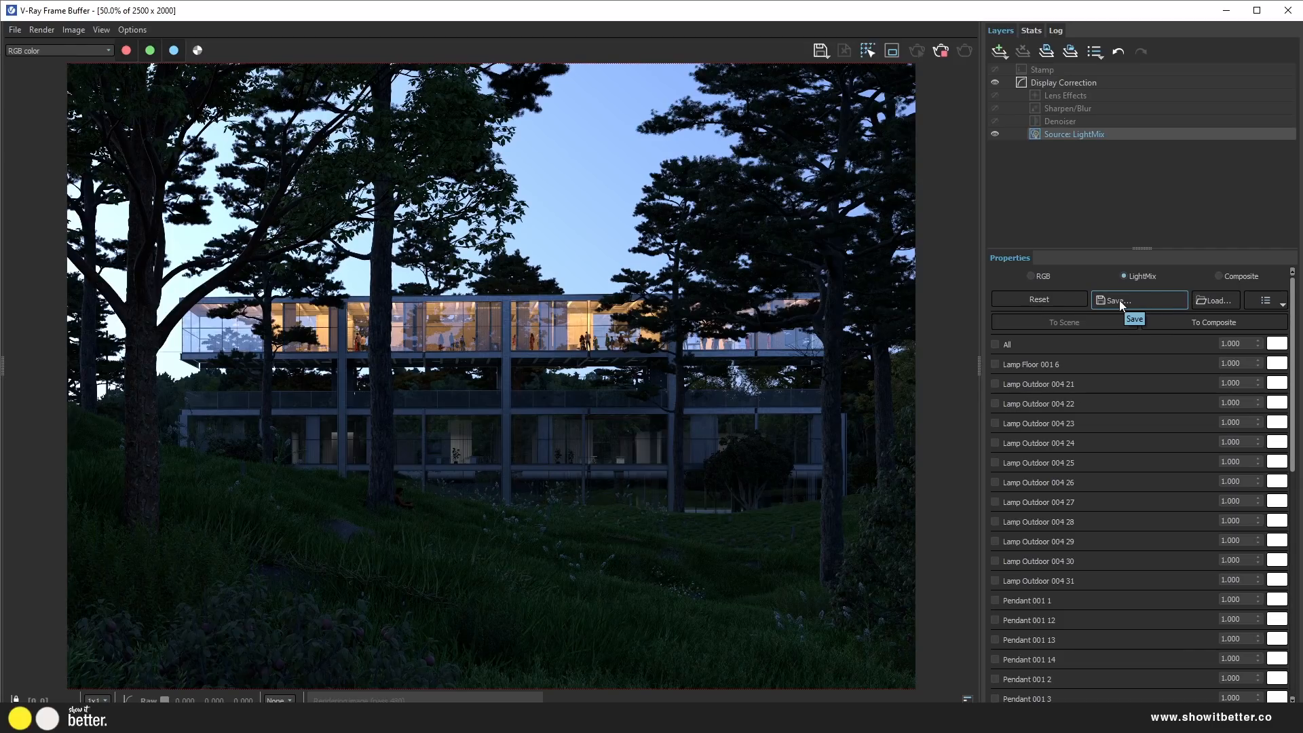
click(1079, 301)
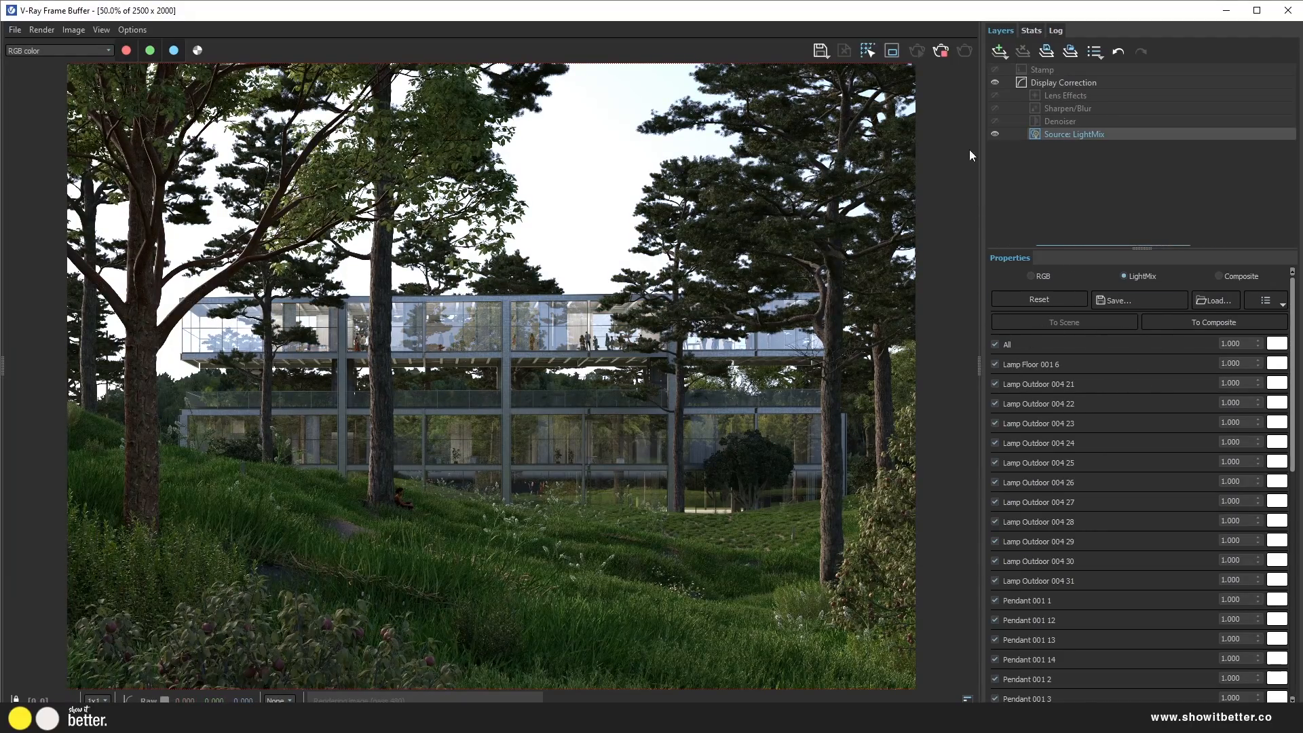
Load the LightMix preset file 5 PM WARM EXTERIOR LIGHTS OFF.lightmix from the RENDER EXTERIOR folder
click(1216, 301)
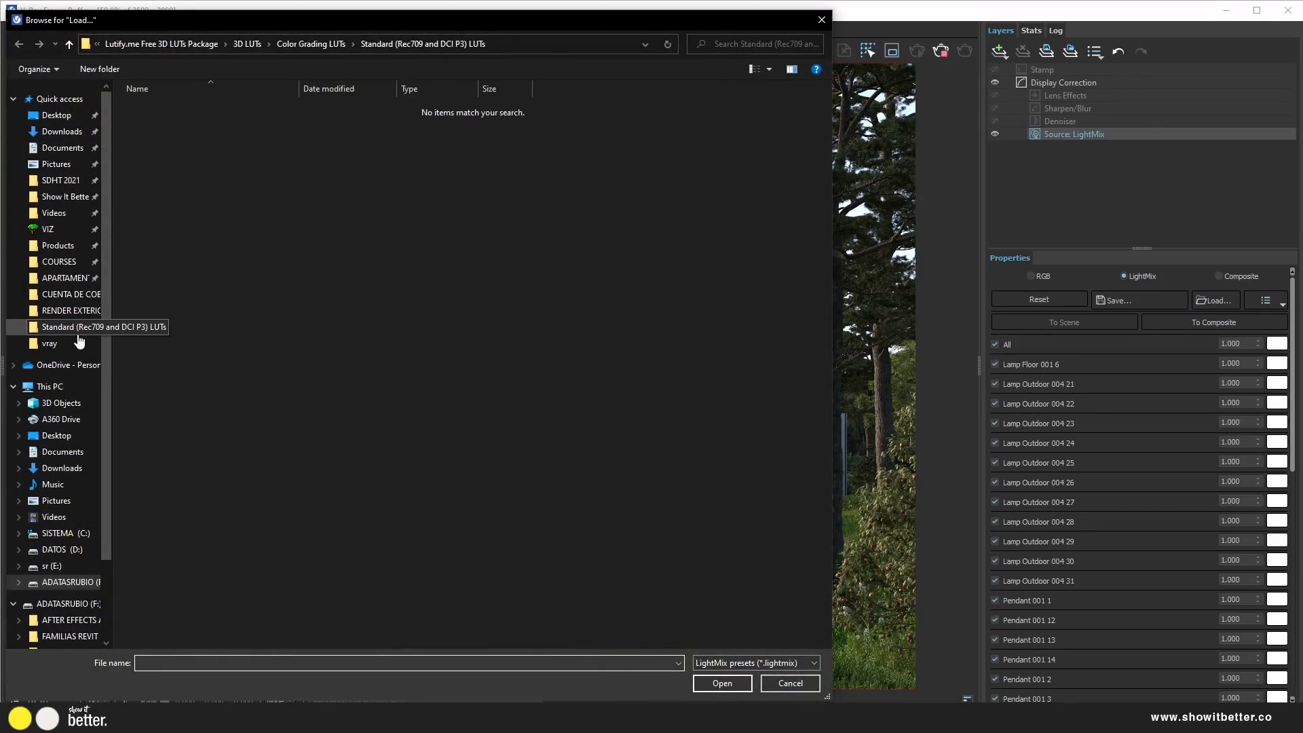
click(76, 313)
click(722, 684)
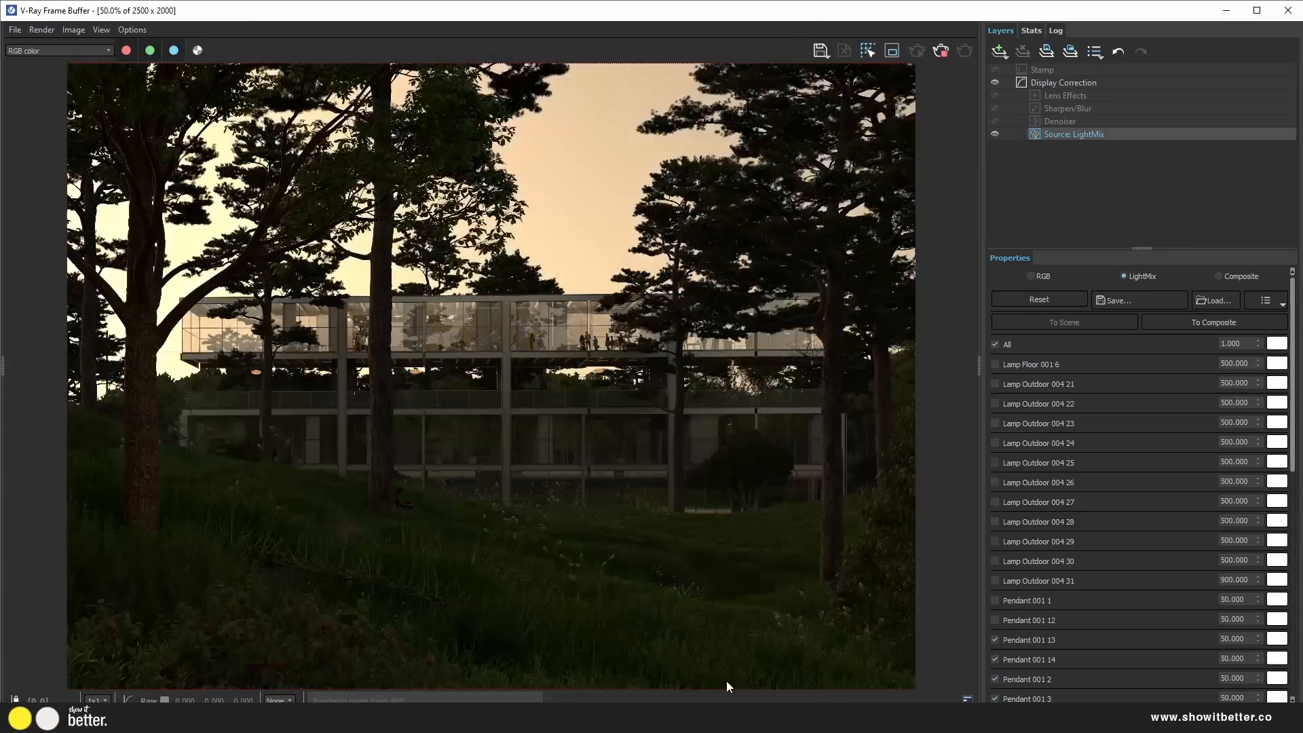
Apply the saved LightMix presets Strong Sunset lights off and 6 PM WARM LIGHTS in turn to compare the moods
click(1274, 302)
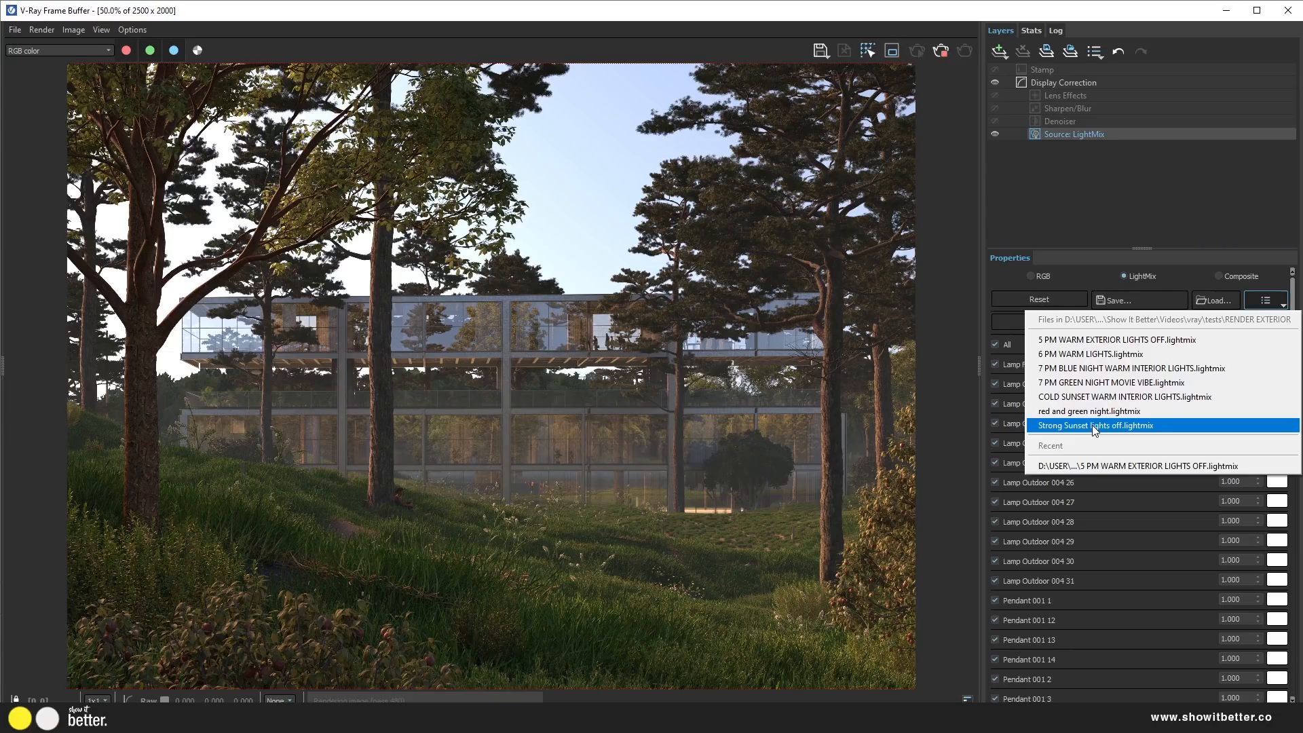
click(1092, 425)
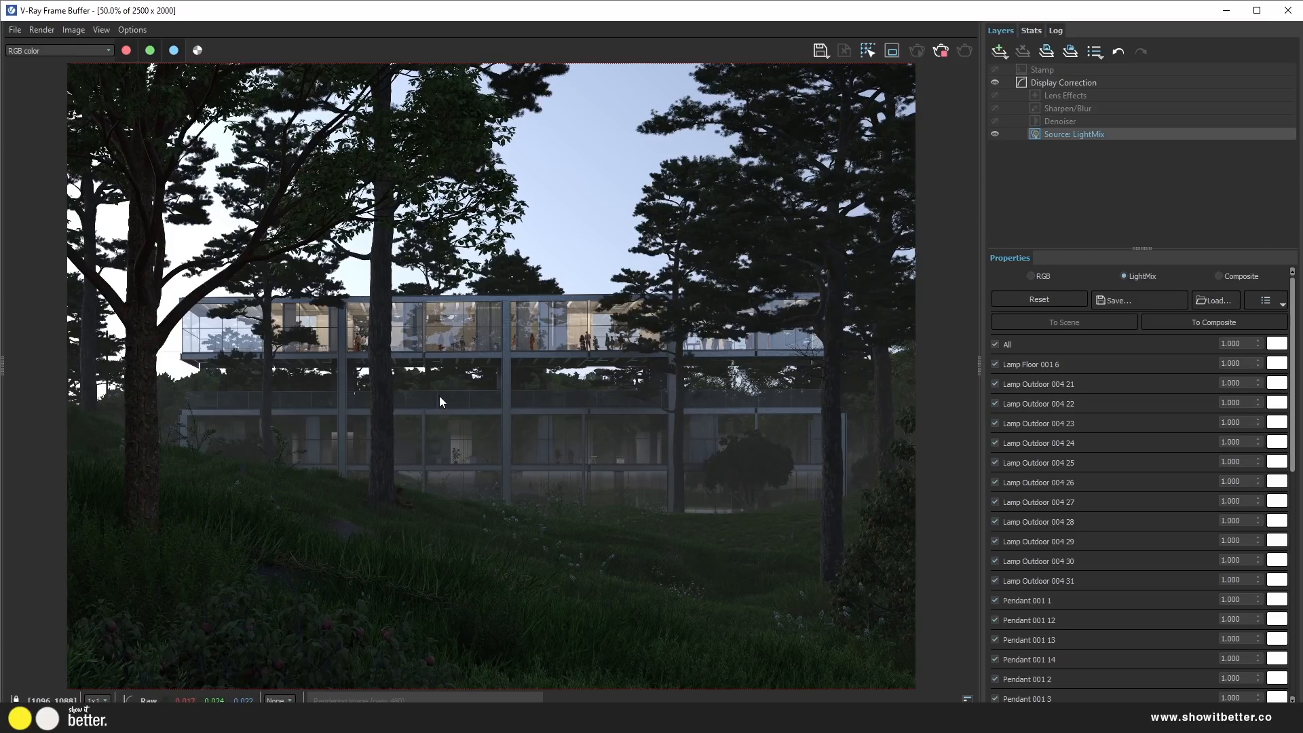
double_click(491, 336)
scroll(494, 335, down, 2)
scroll(566, 351, down, 2)
scroll(566, 361, up, 2)
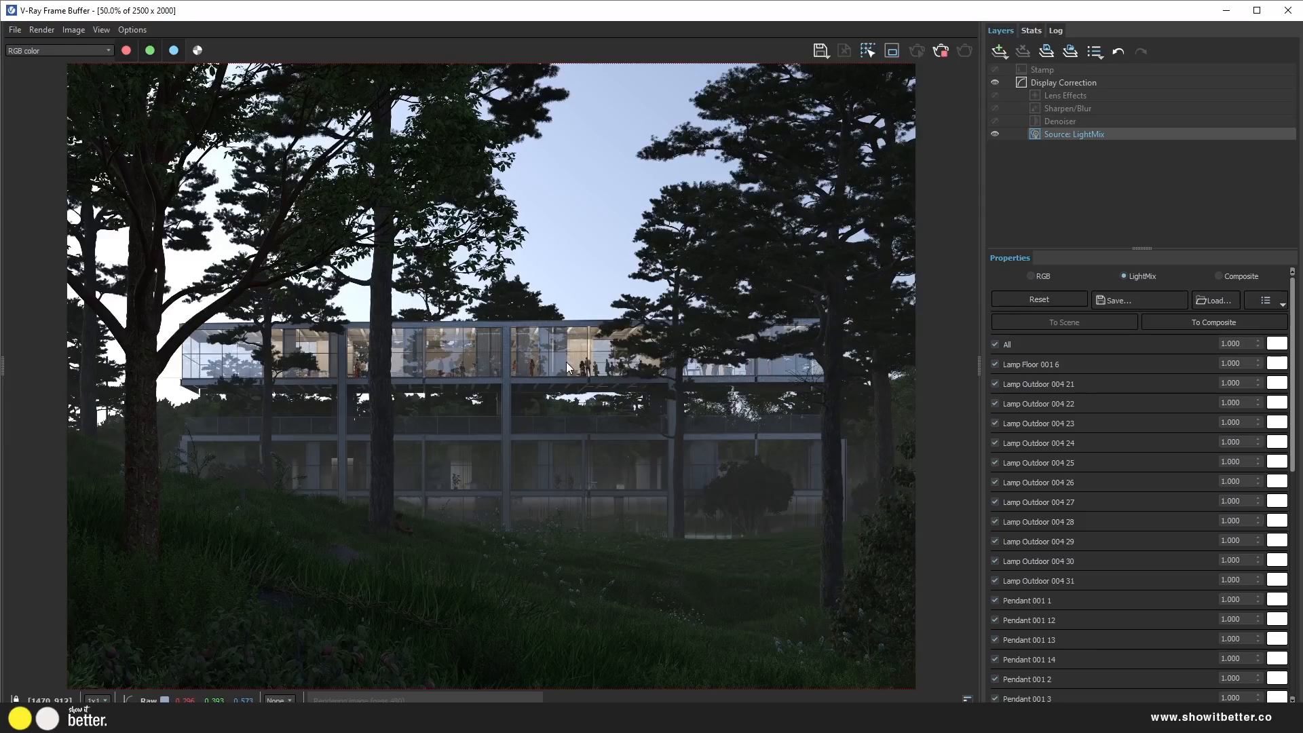
click(1252, 307)
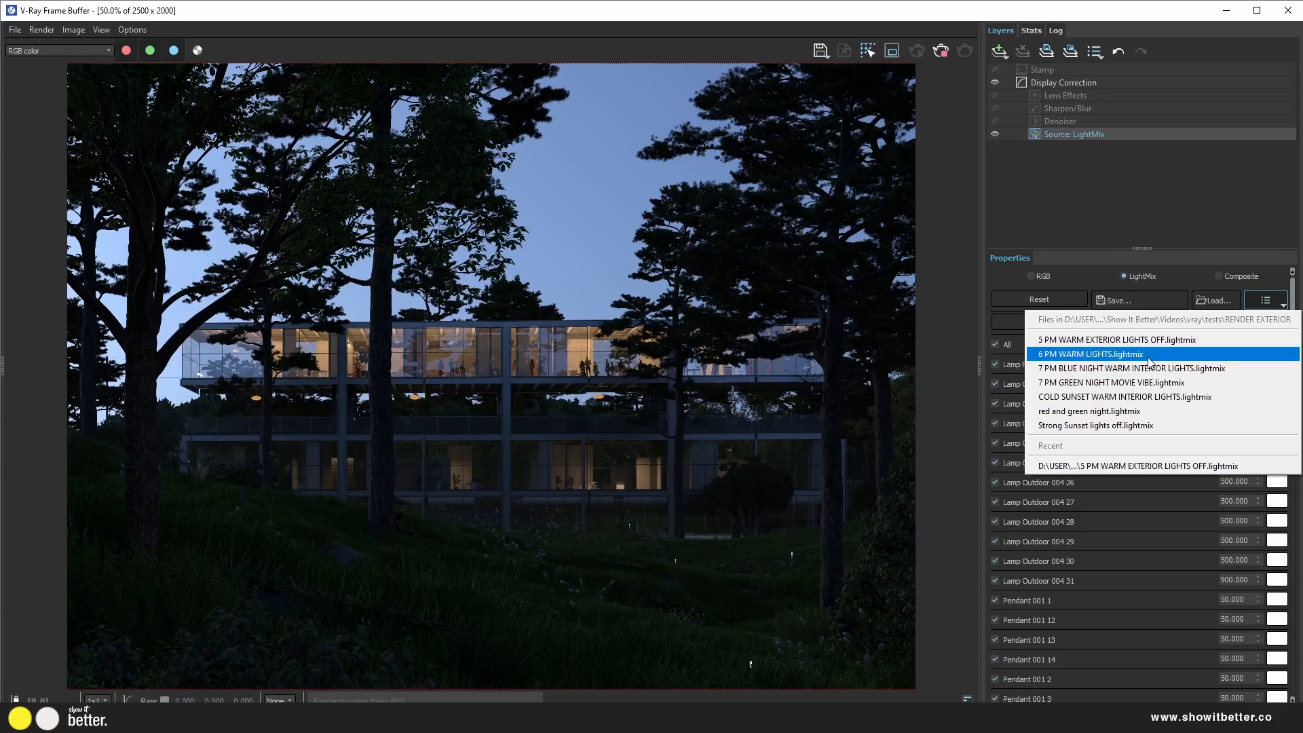
click(1148, 359)
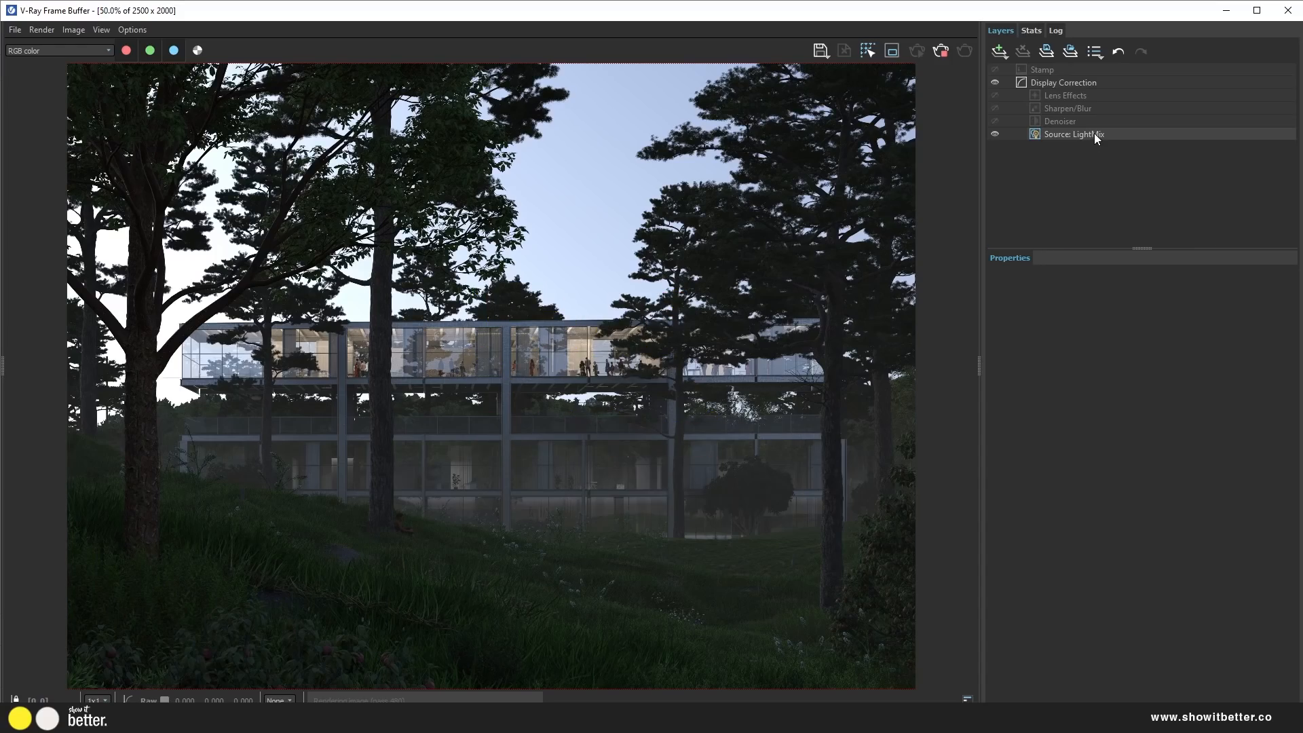
Switch the Source layer to Composite and add a new folder named Dusk inside it
click(1094, 133)
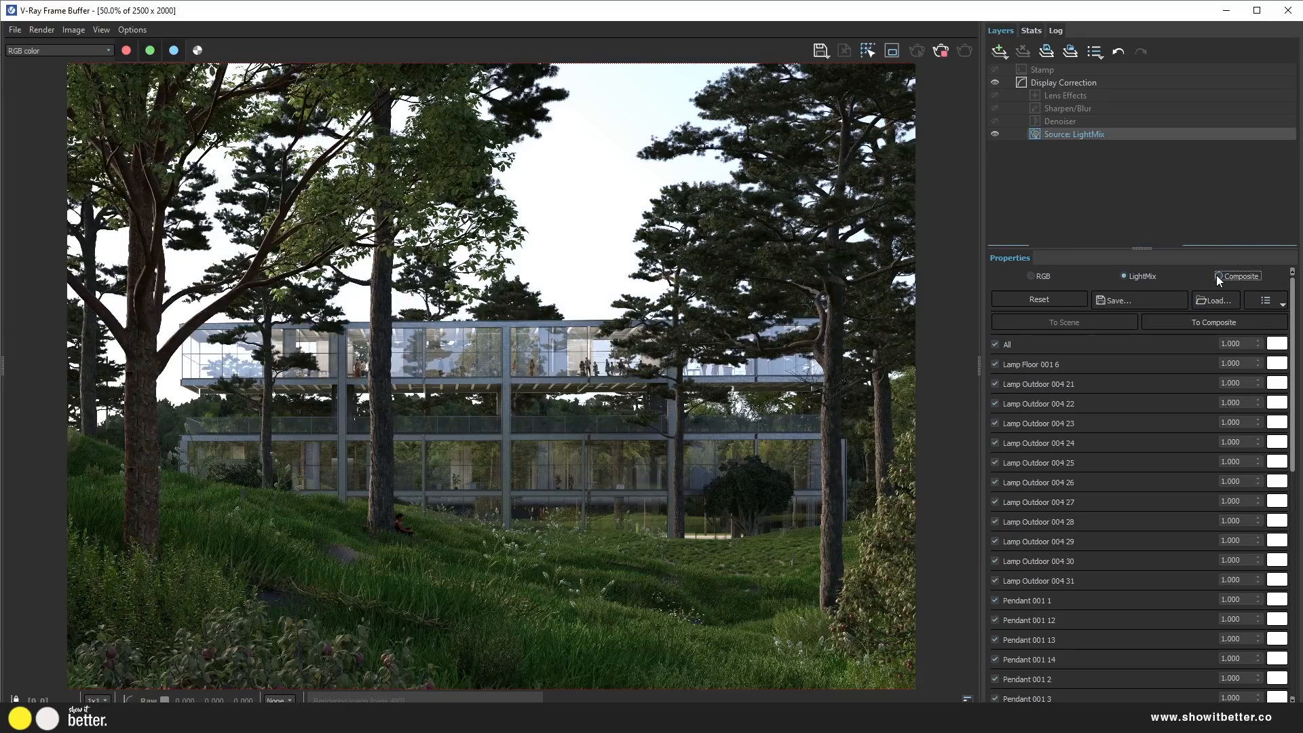
click(1217, 276)
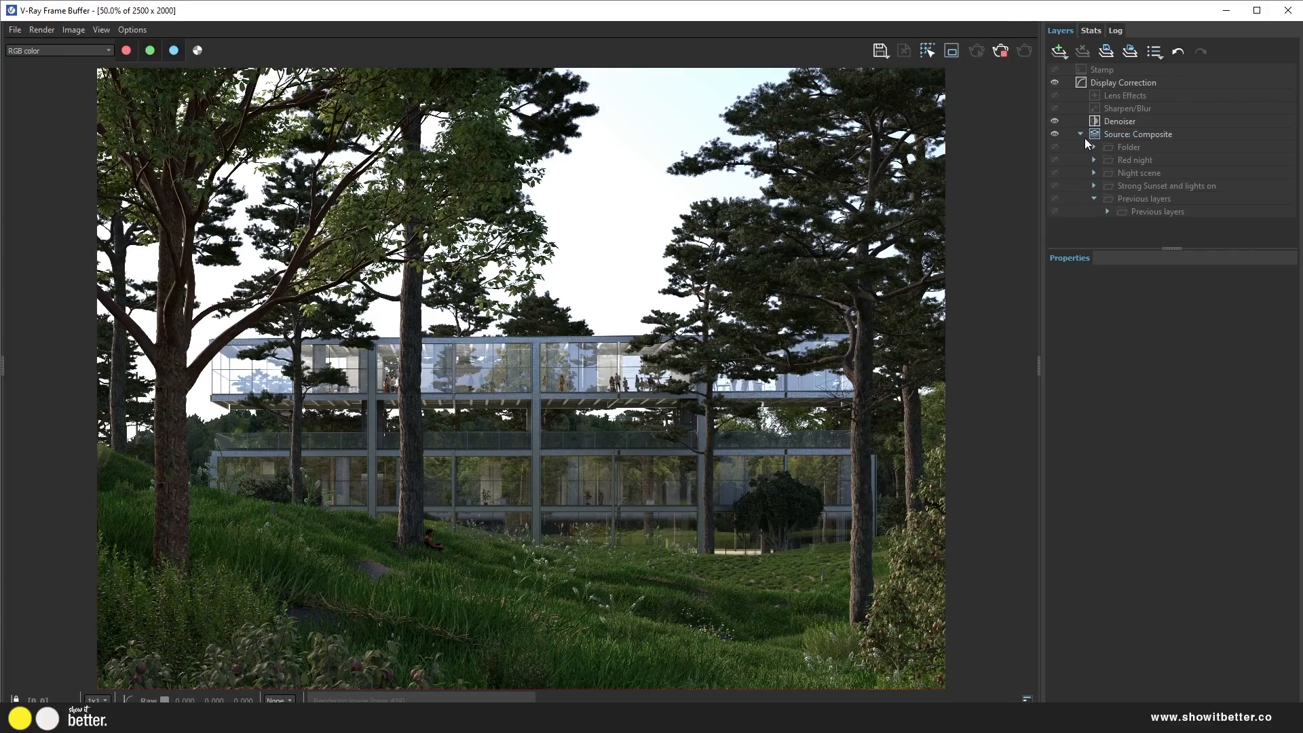
right_click(1134, 136)
mouse_move(1171, 216)
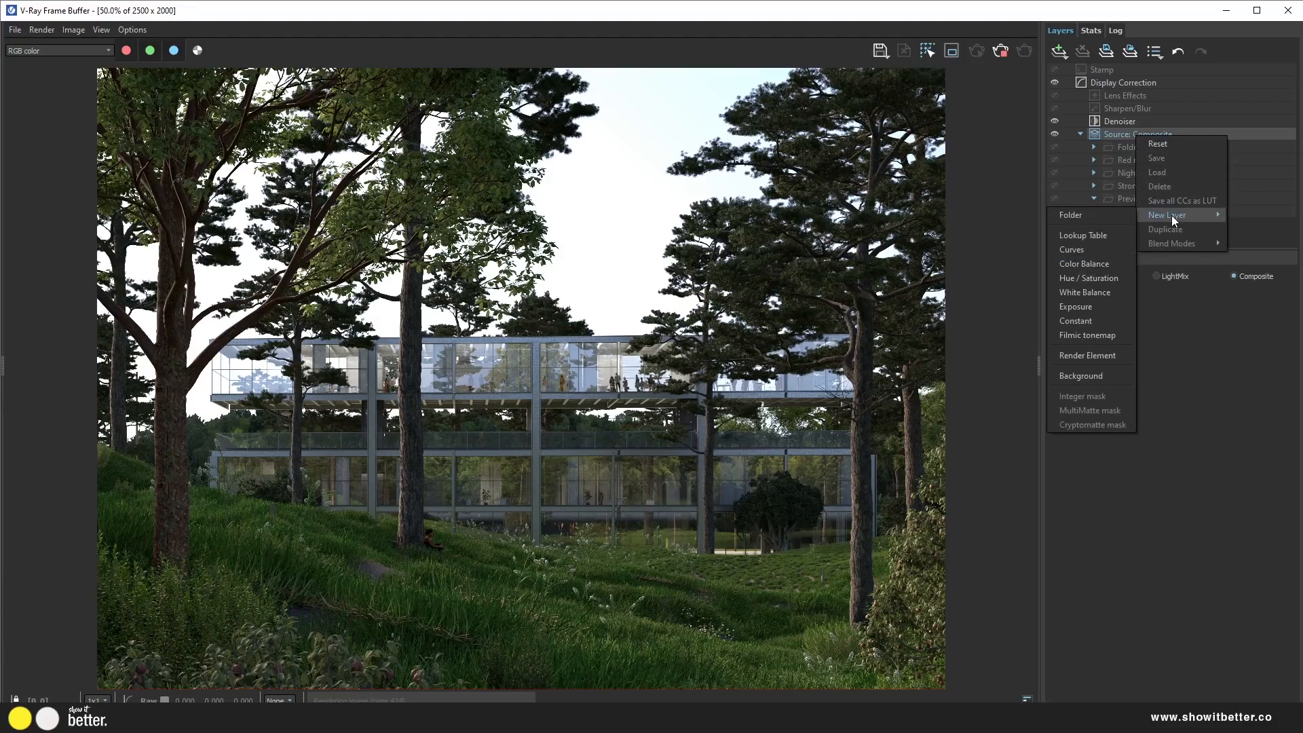
click(1097, 216)
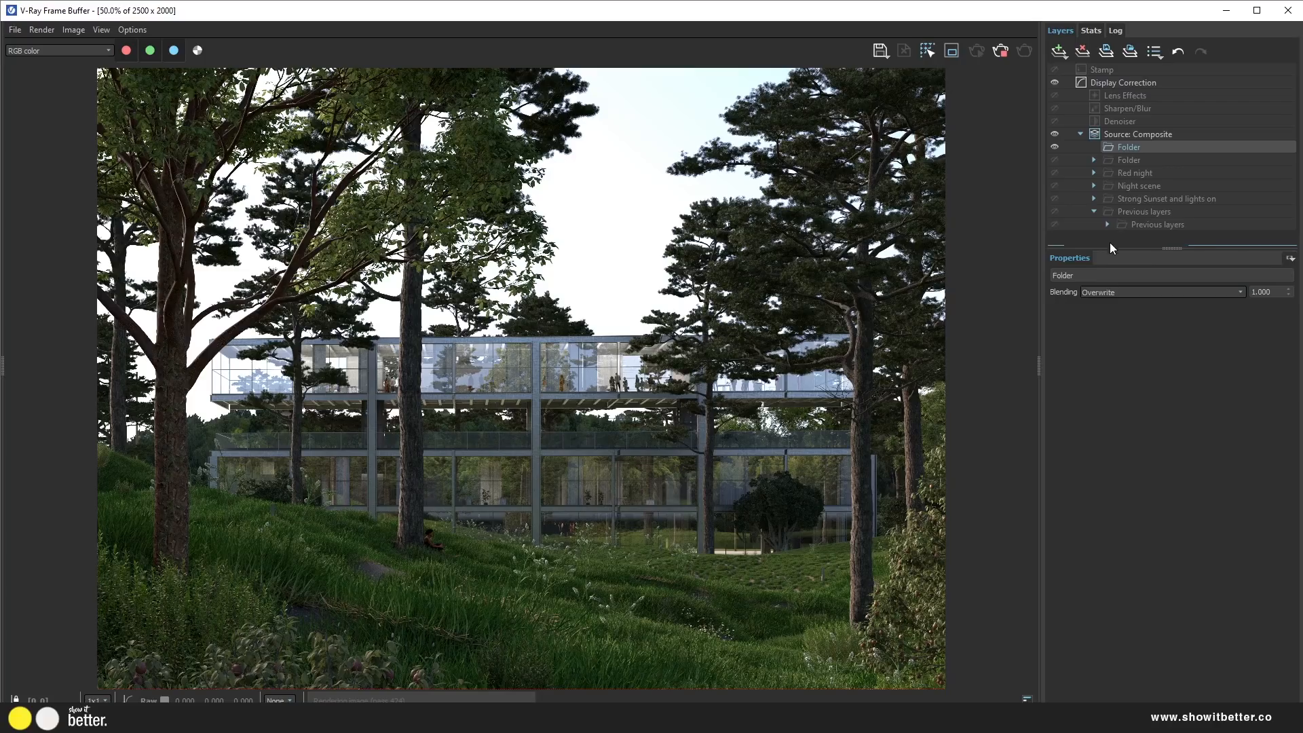
double_click(1090, 275)
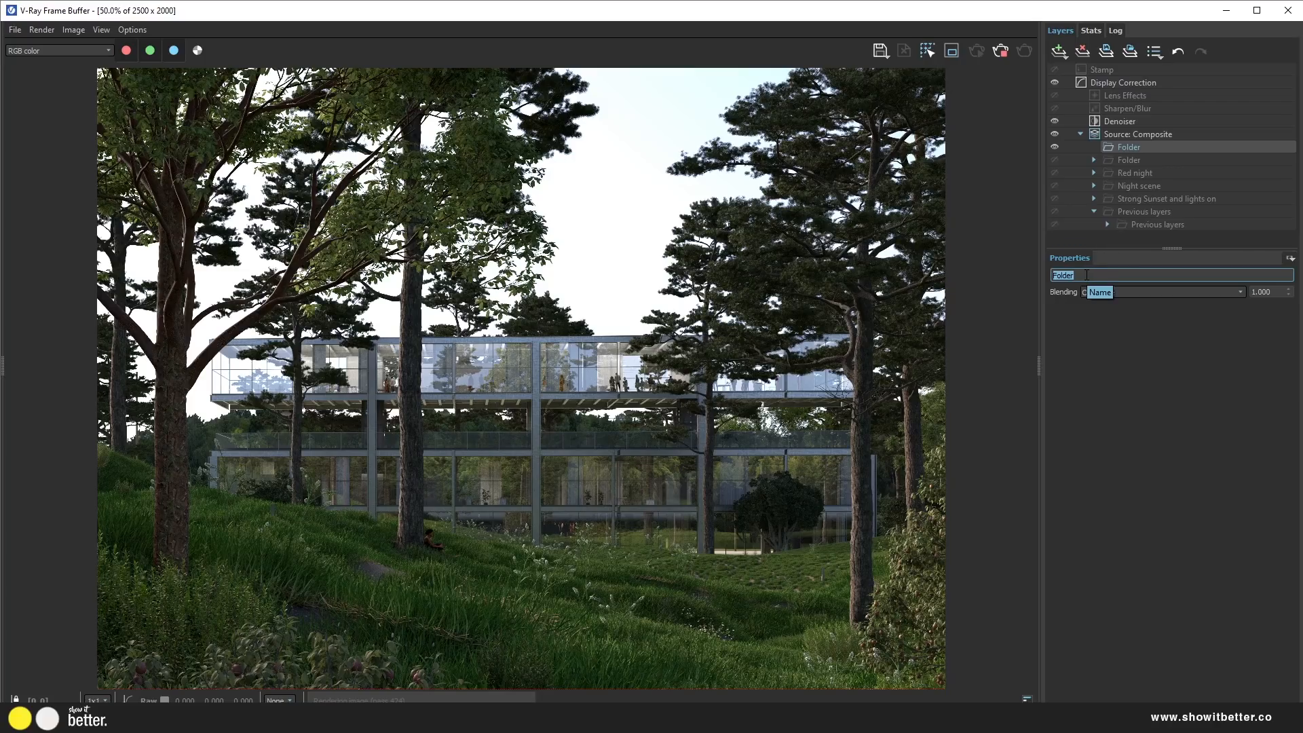
text(Dusjk)
key(BackSpace)
key(BackSpace)
text(k)
key(Return)
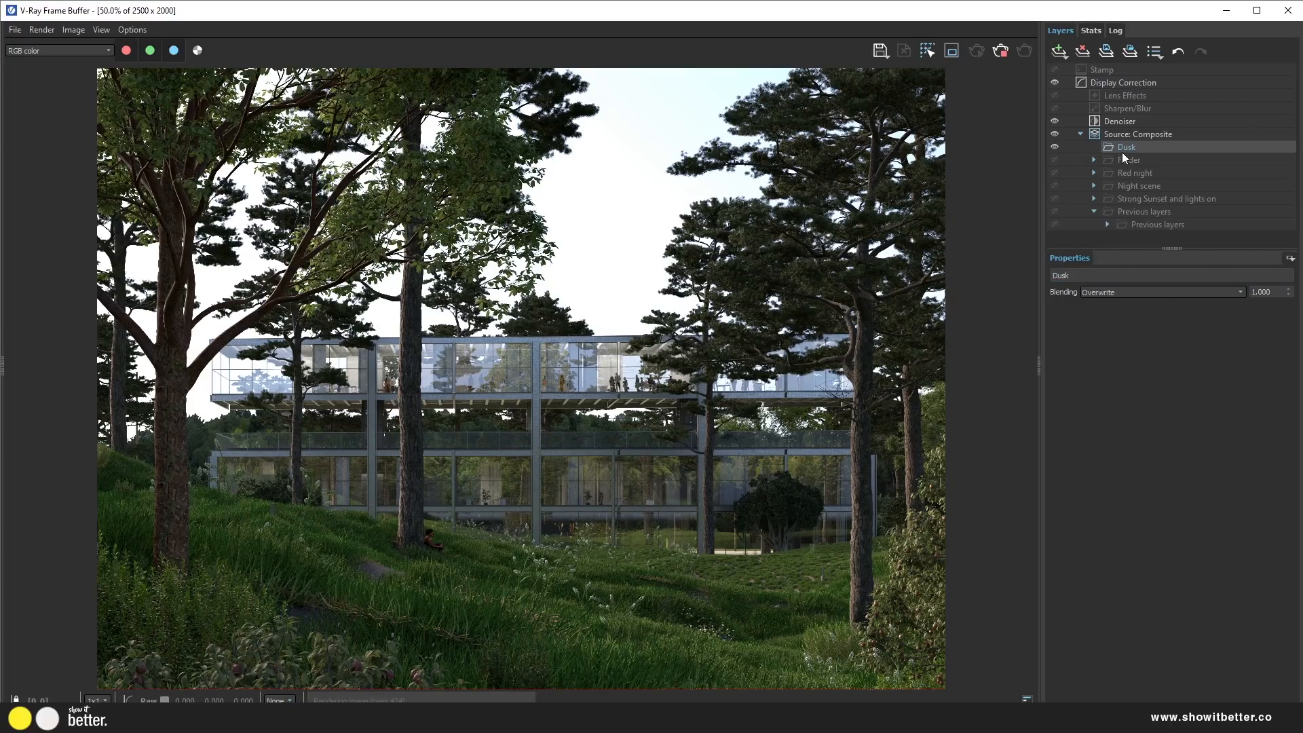
Add a Render Element layer to the Dusk folder, using the Environment element with a multiplier of 0.595
right_click(1121, 154)
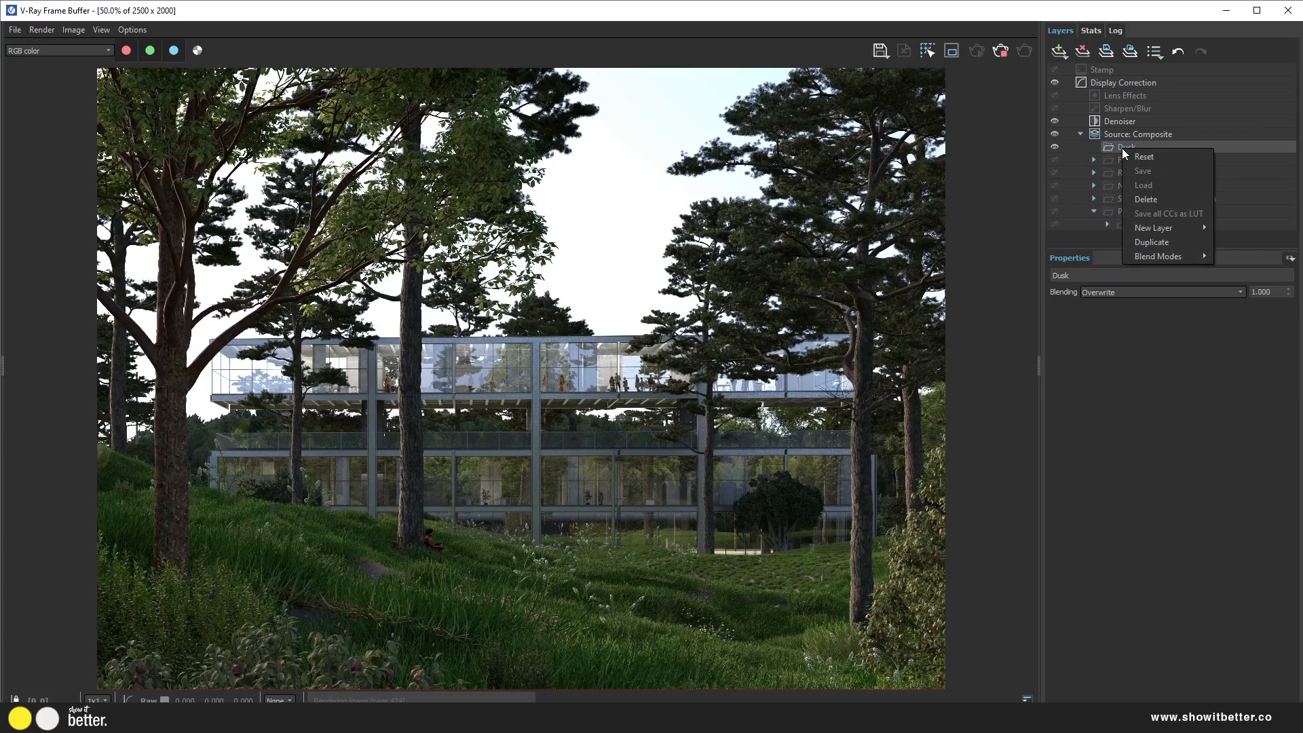
mouse_move(1160, 228)
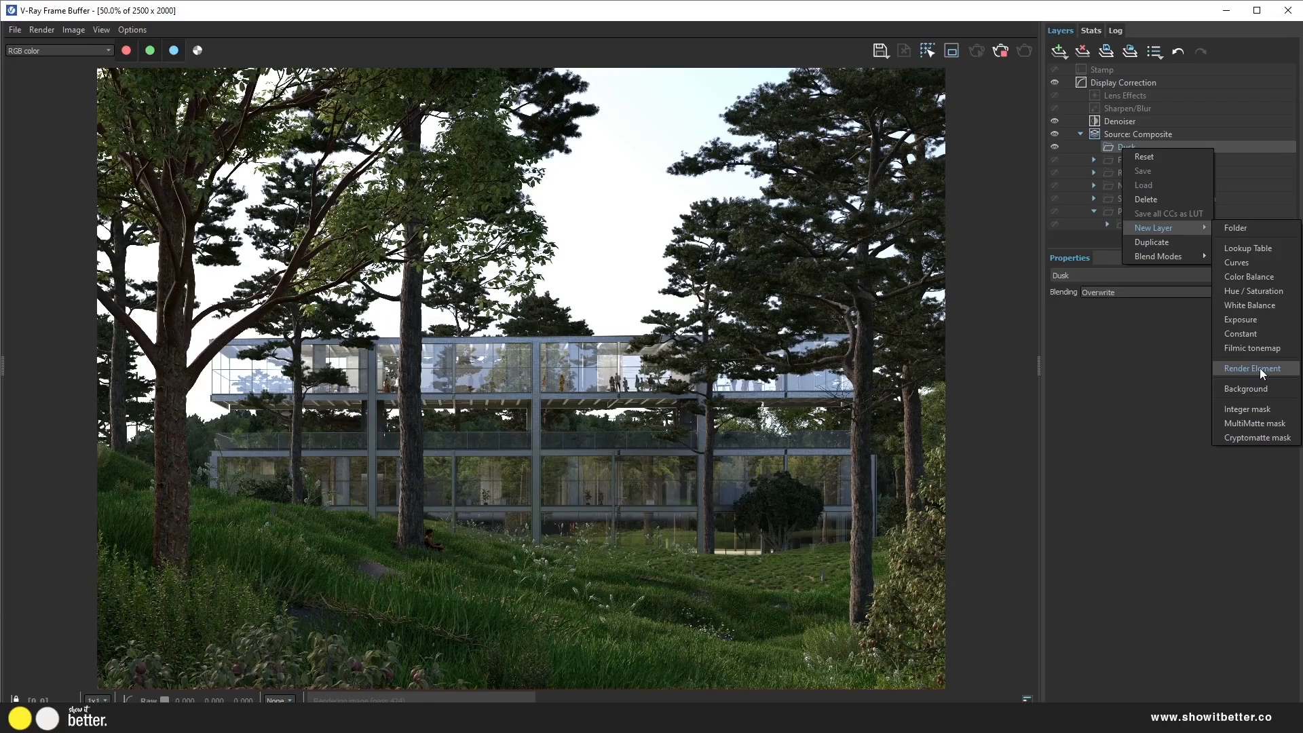
click(1263, 369)
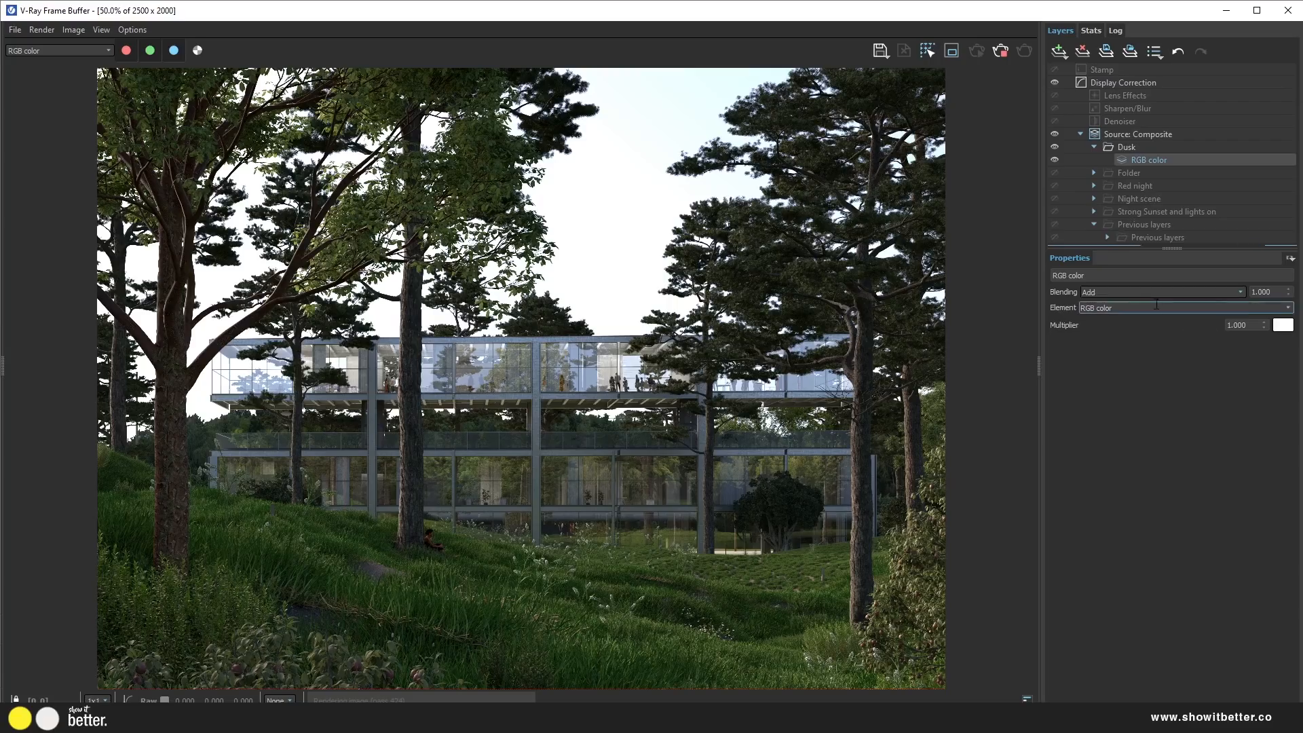
click(1255, 308)
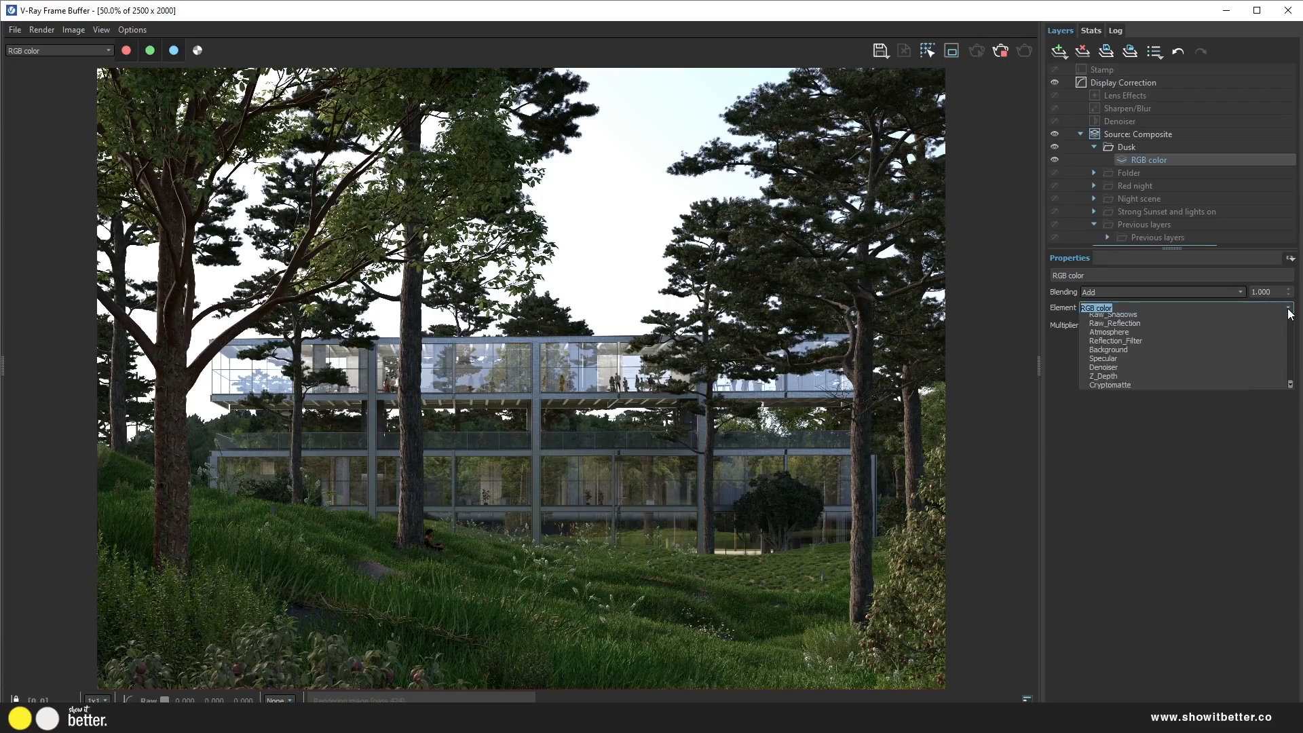
scroll(1202, 450, down, 16)
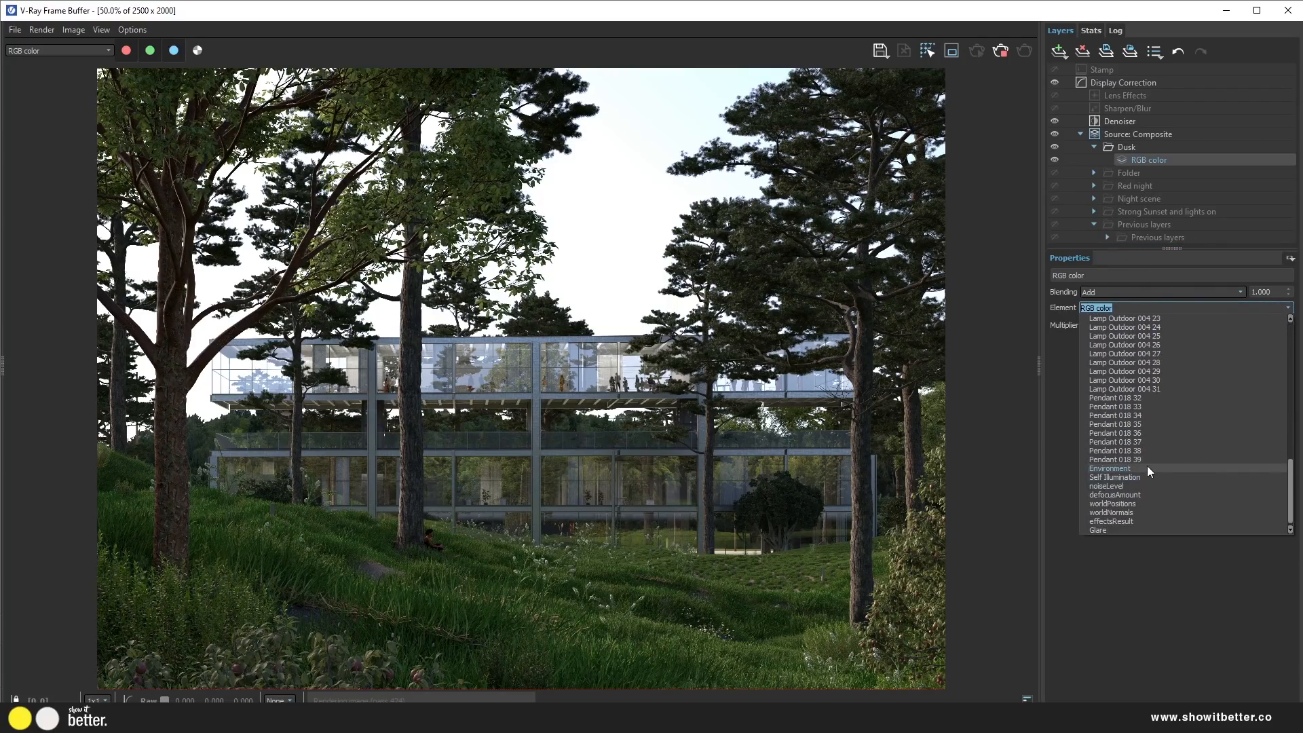
click(1139, 477)
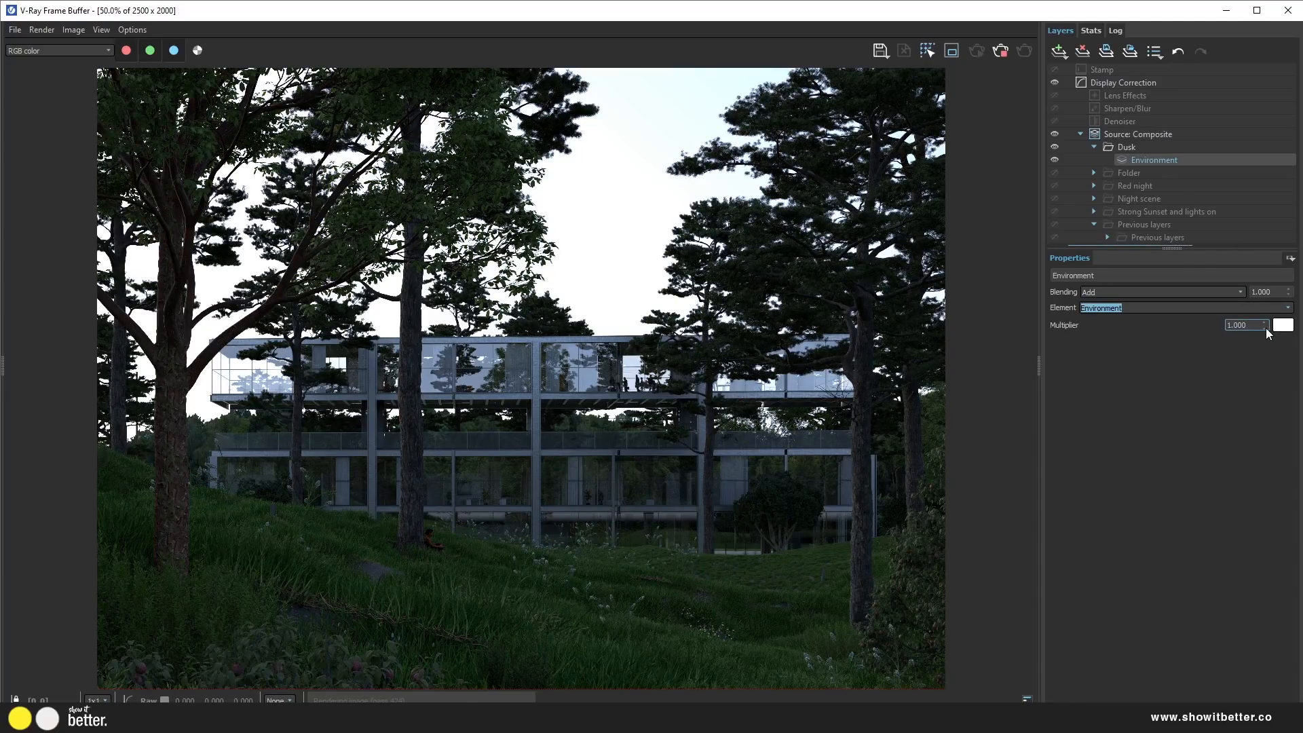
drag(1265, 328, 1269, 378)
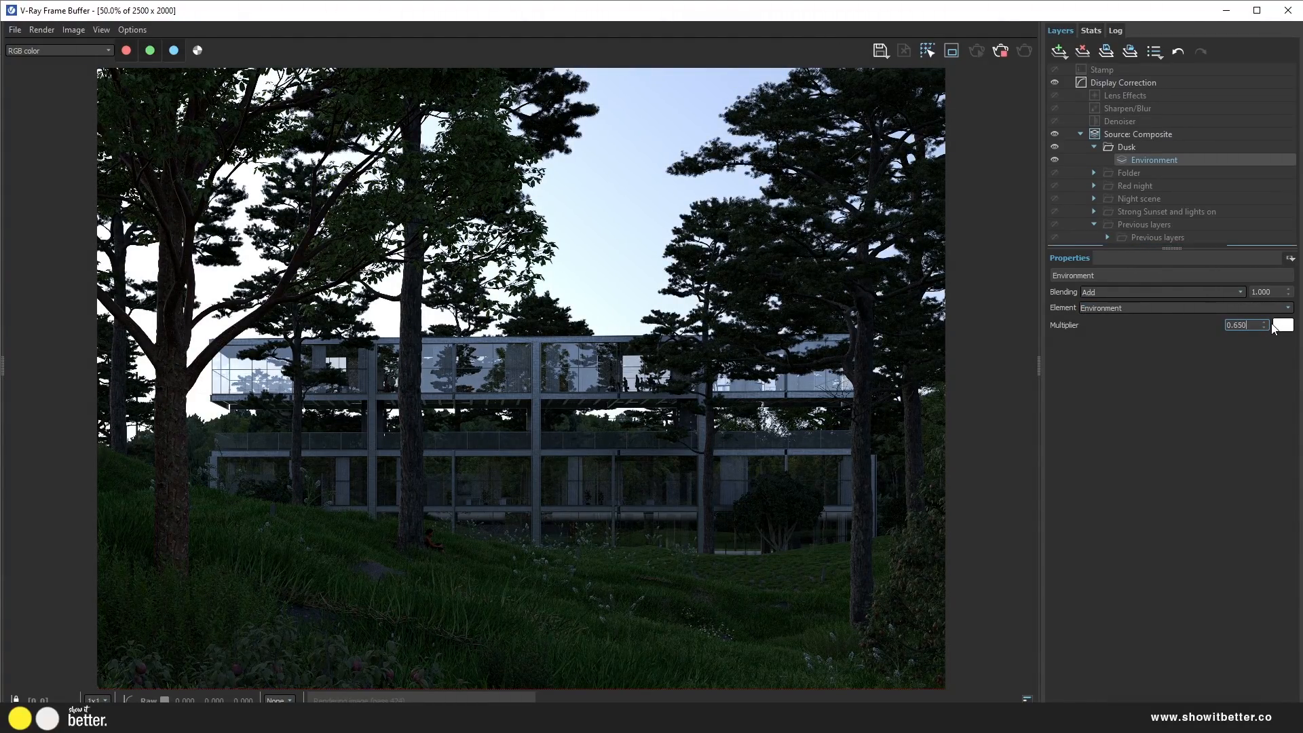
drag(1266, 328, 1265, 356)
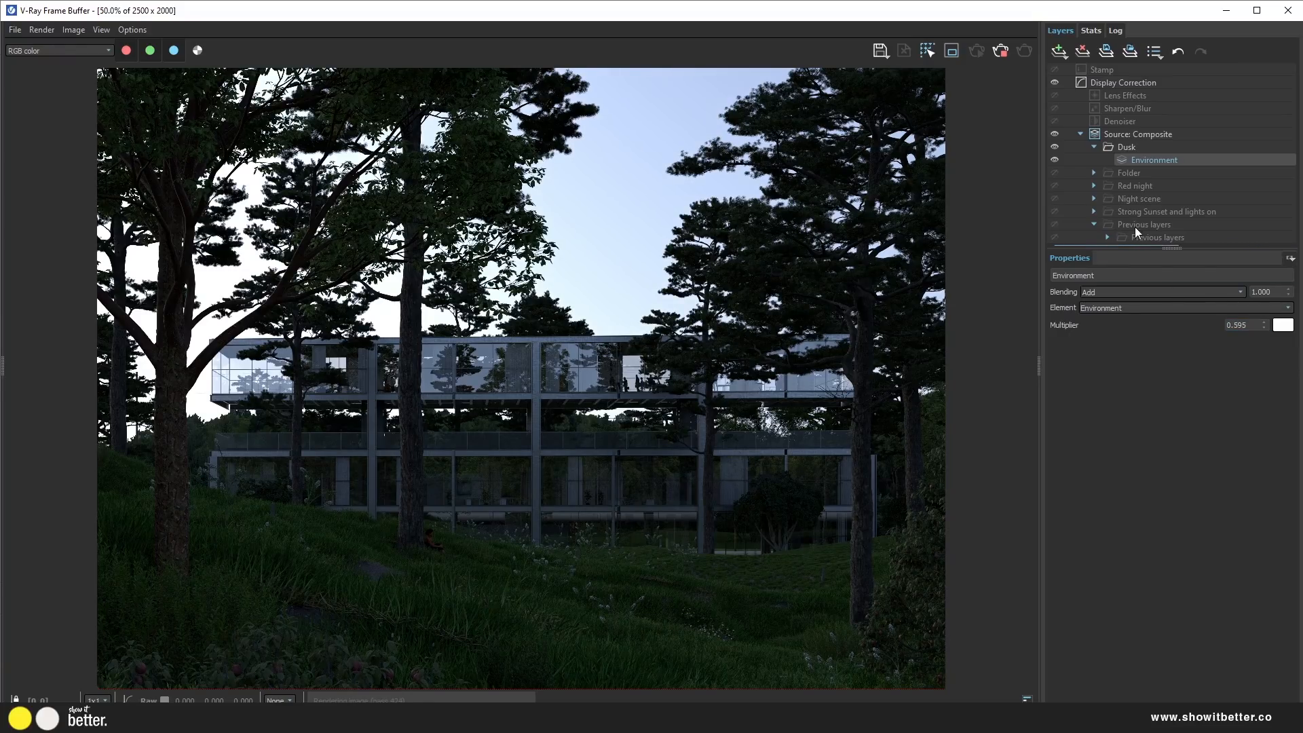
Add a Lookup Table layer to the Dusk folder and load the Hackmanite - Rec709.cube LUT into it
click(1126, 148)
right_click(1127, 149)
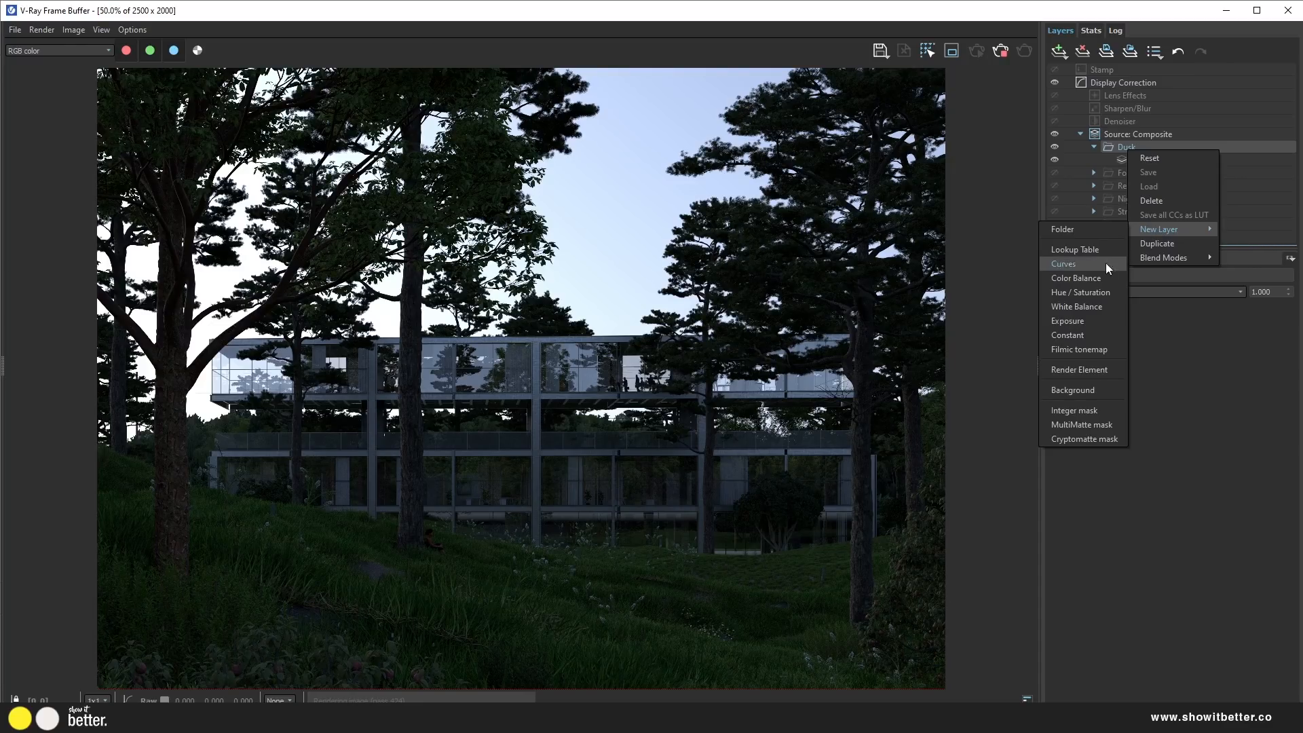
click(1093, 250)
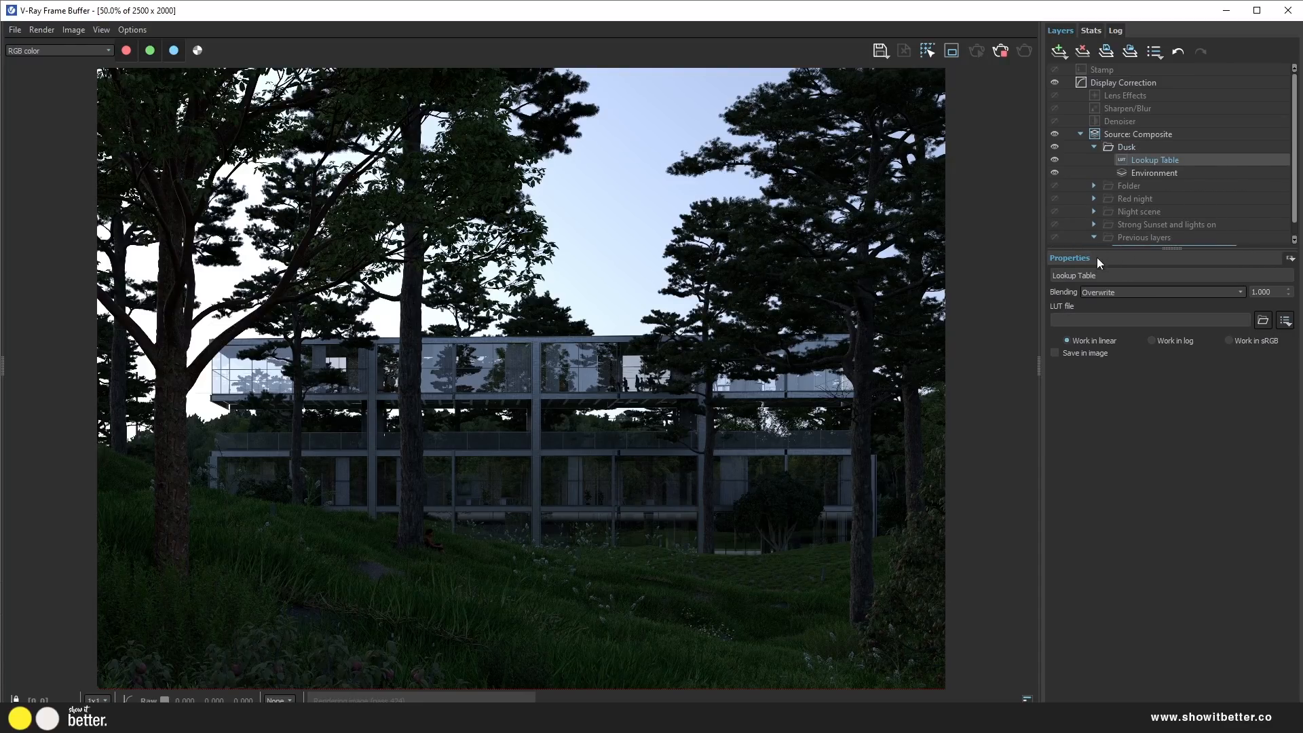
click(1262, 323)
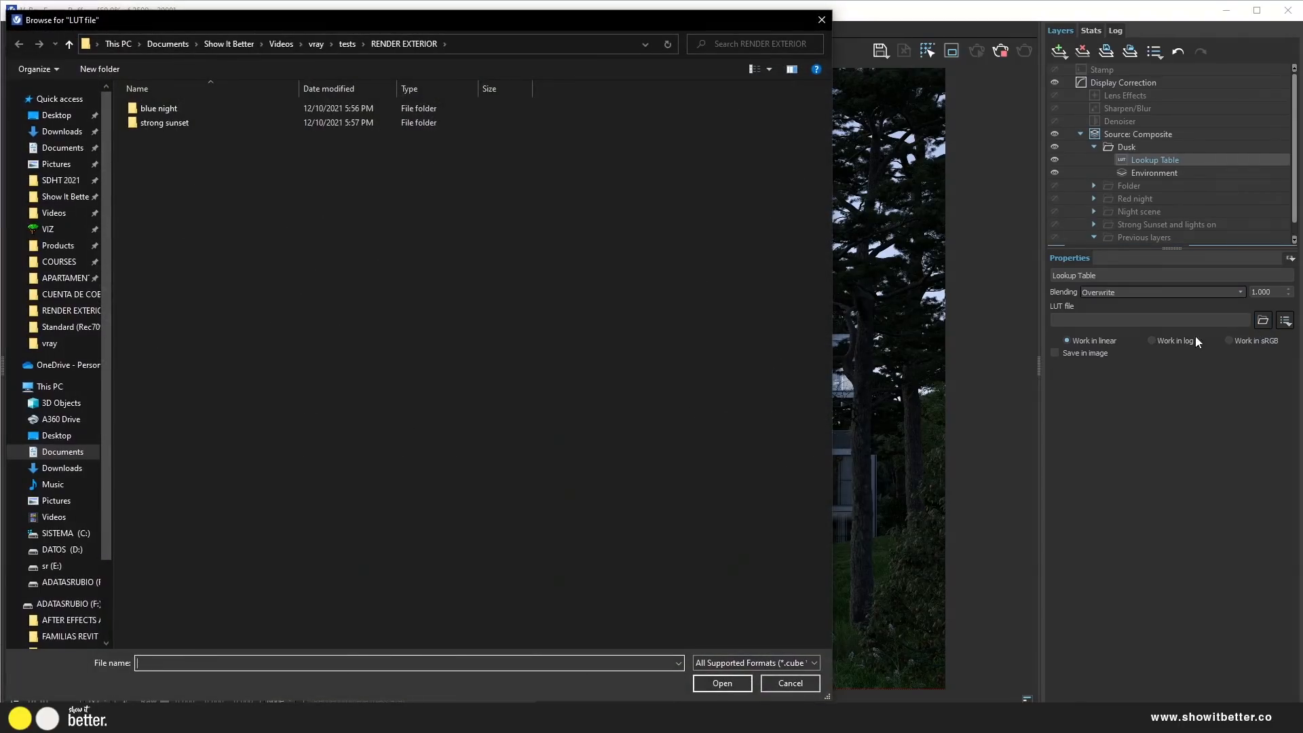
click(76, 327)
click(188, 109)
click(721, 684)
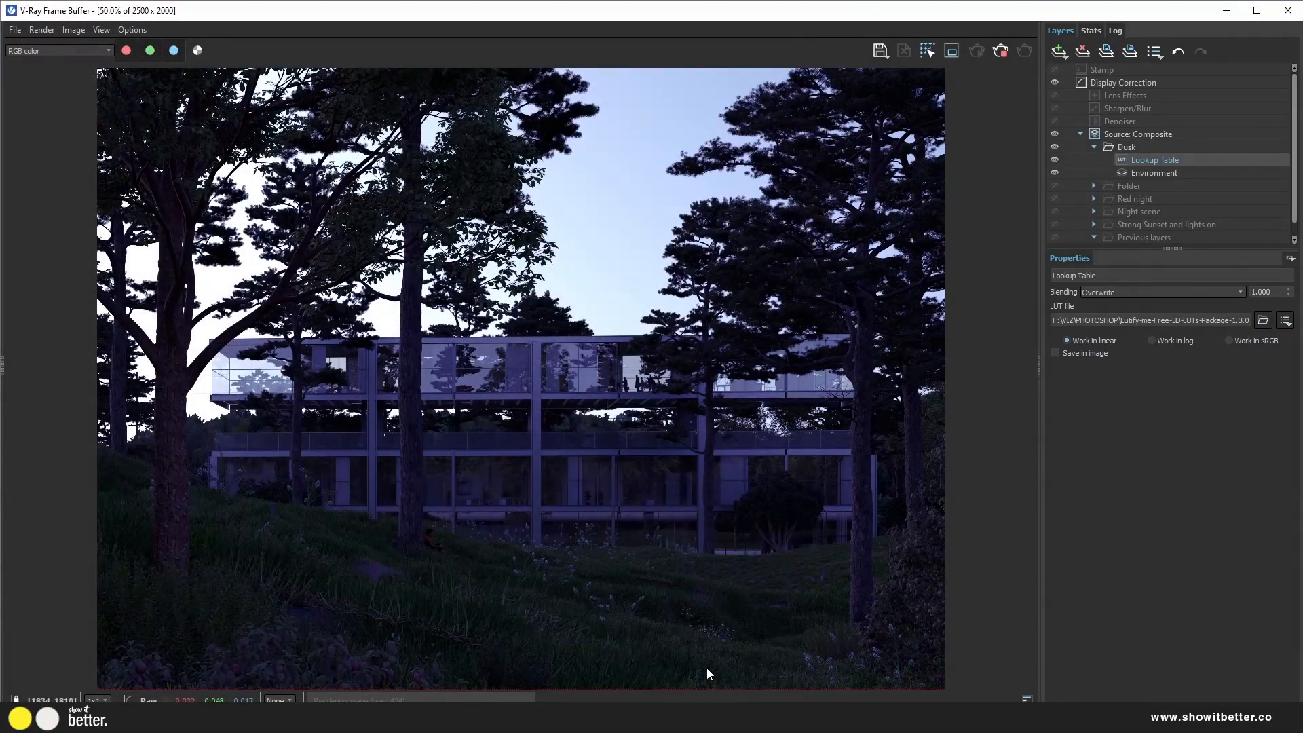
Switch the Lookup Table layer to the Howlite - Rec709.cube LUT and lower its blending amount to 0.325
click(1240, 292)
click(1286, 323)
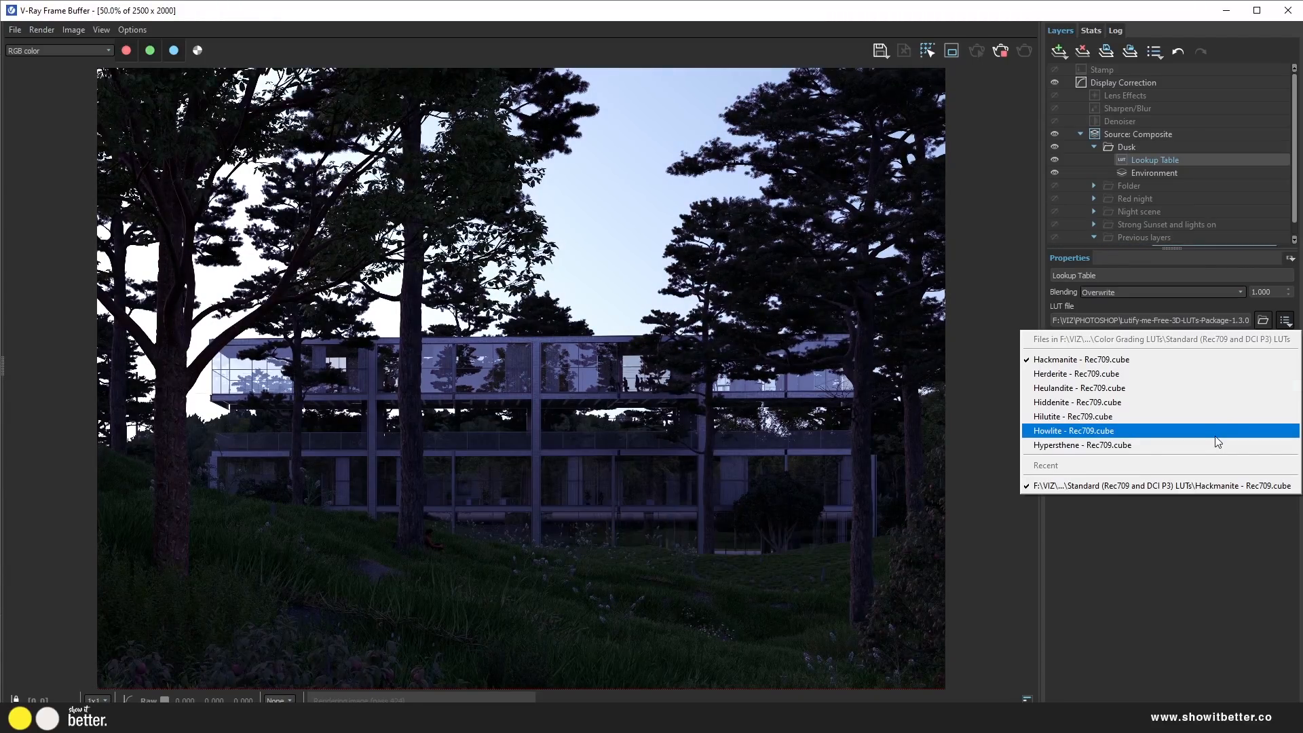
click(1215, 431)
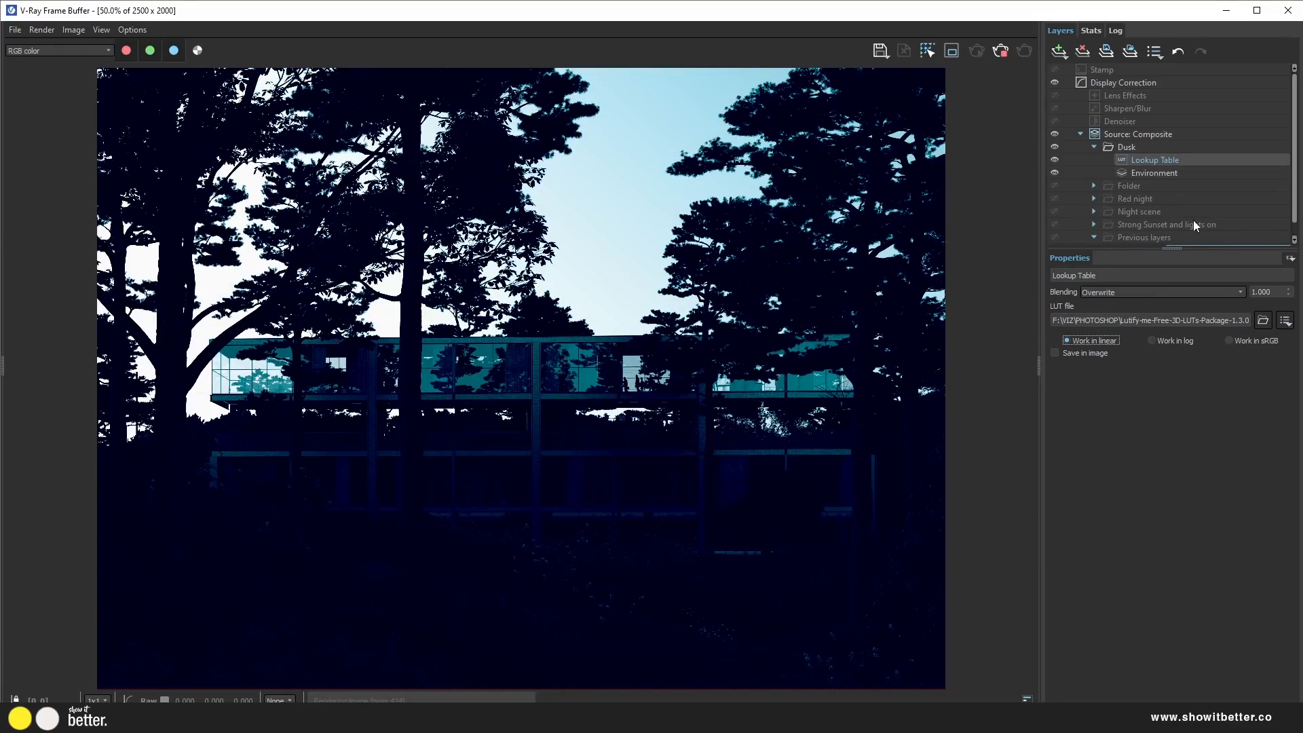
drag(1288, 294, 1276, 387)
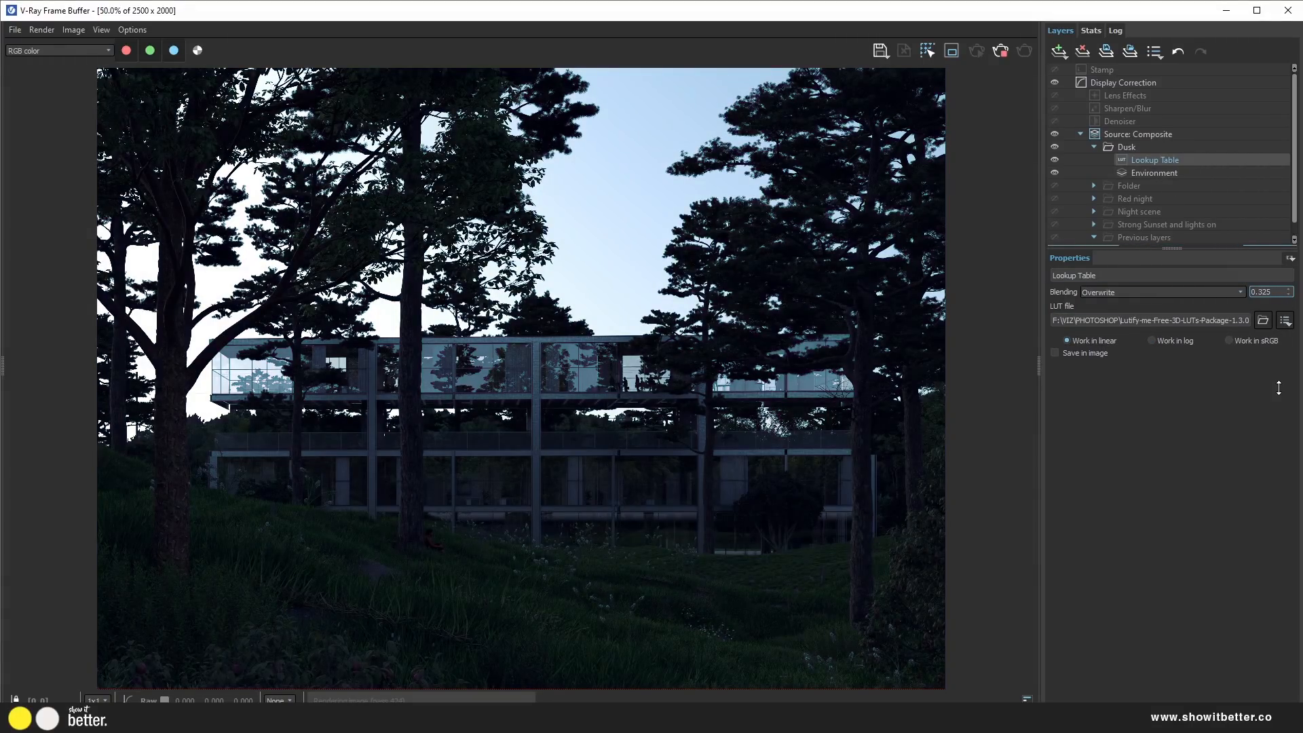
Darken the sky by lowering the Environment layer's multiplier to 0.415
click(1167, 177)
drag(1264, 325, 1268, 480)
drag(1267, 424, 1266, 356)
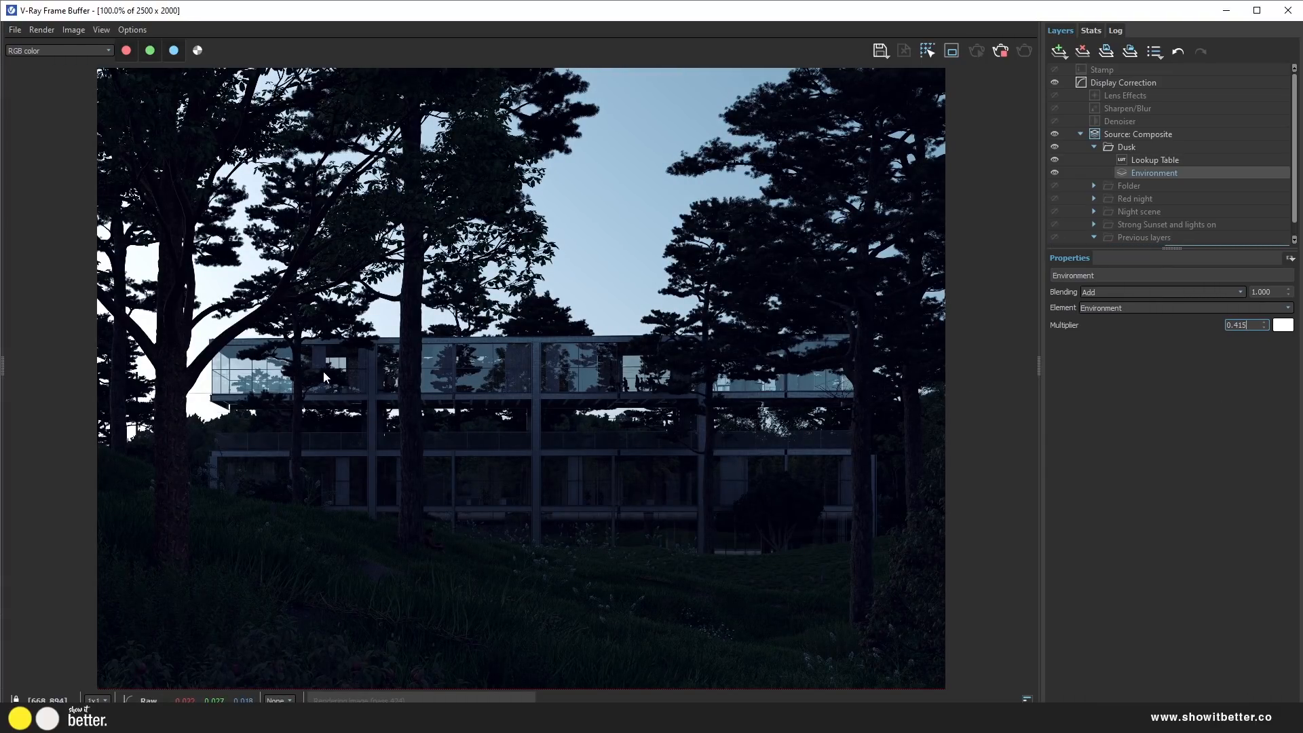
scroll(554, 359, up, 2)
scroll(470, 312, down, 1)
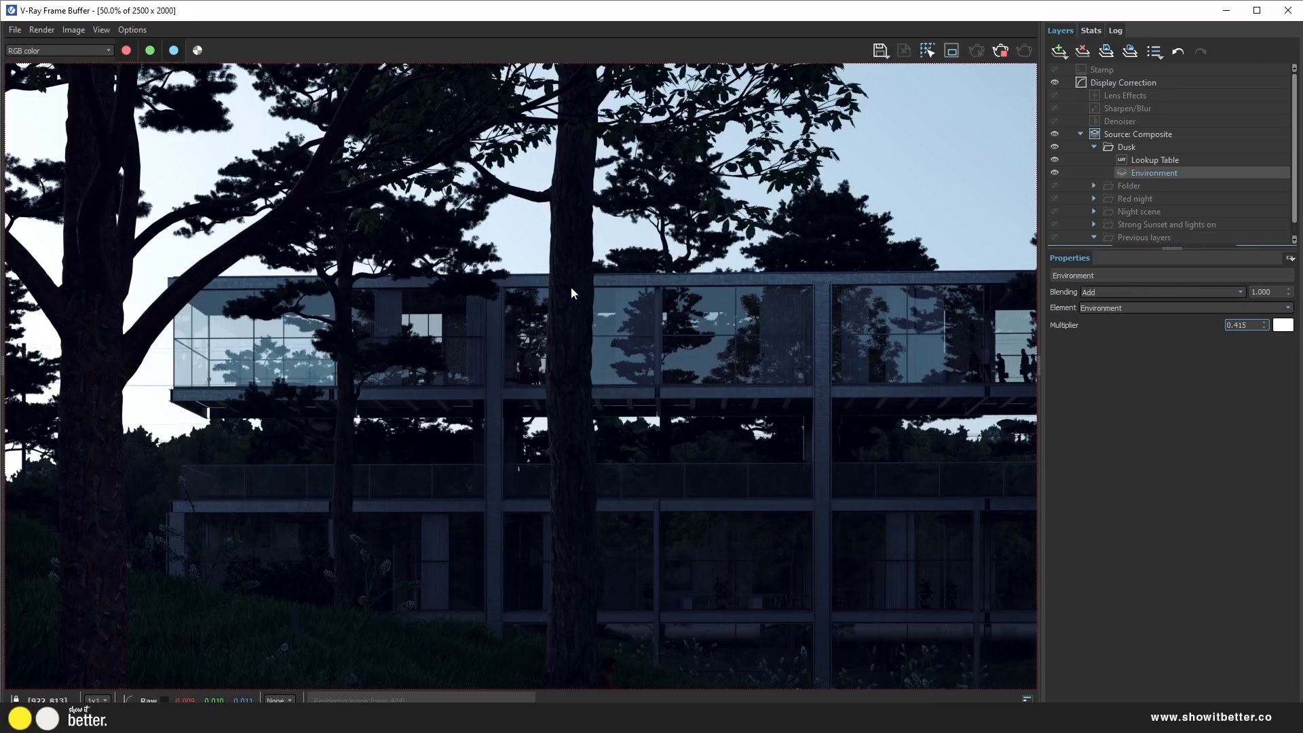
scroll(572, 287, down, 1)
Add a Render Element layer to the Dusk folder using the Rectangle Light 15 element
click(1169, 148)
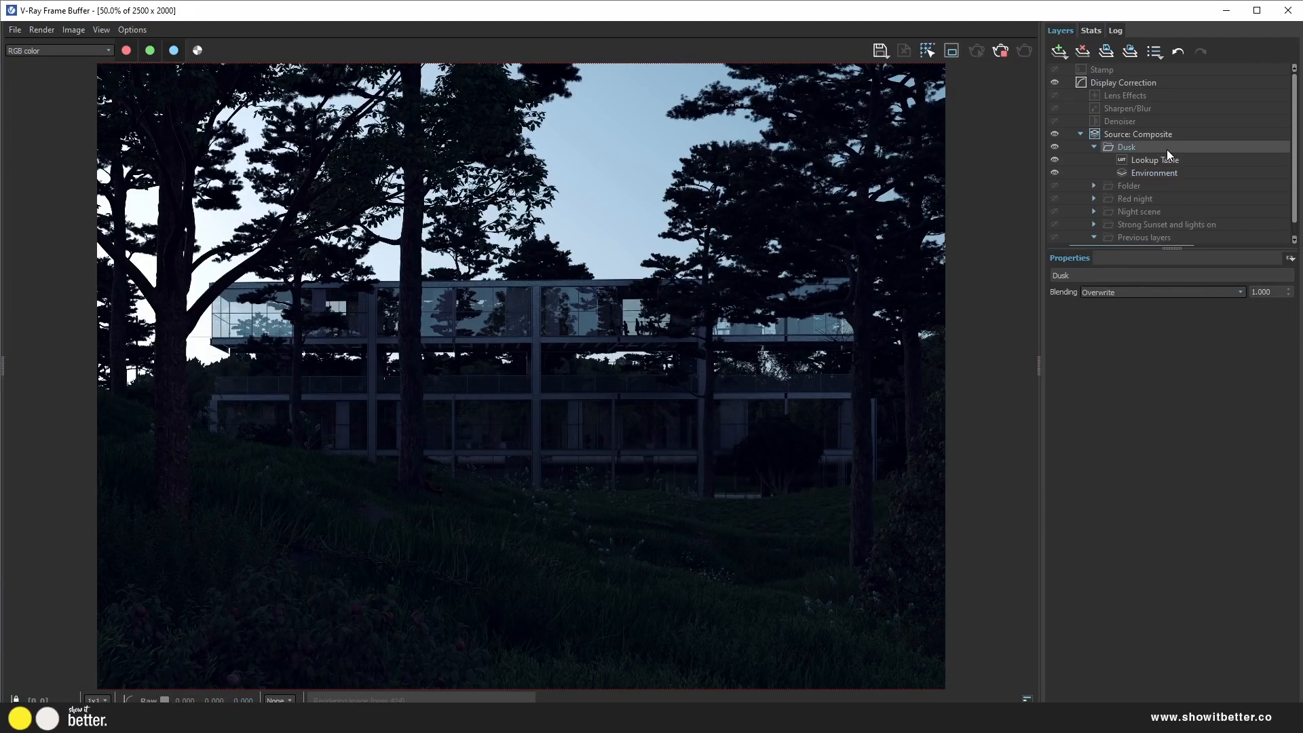
right_click(1168, 154)
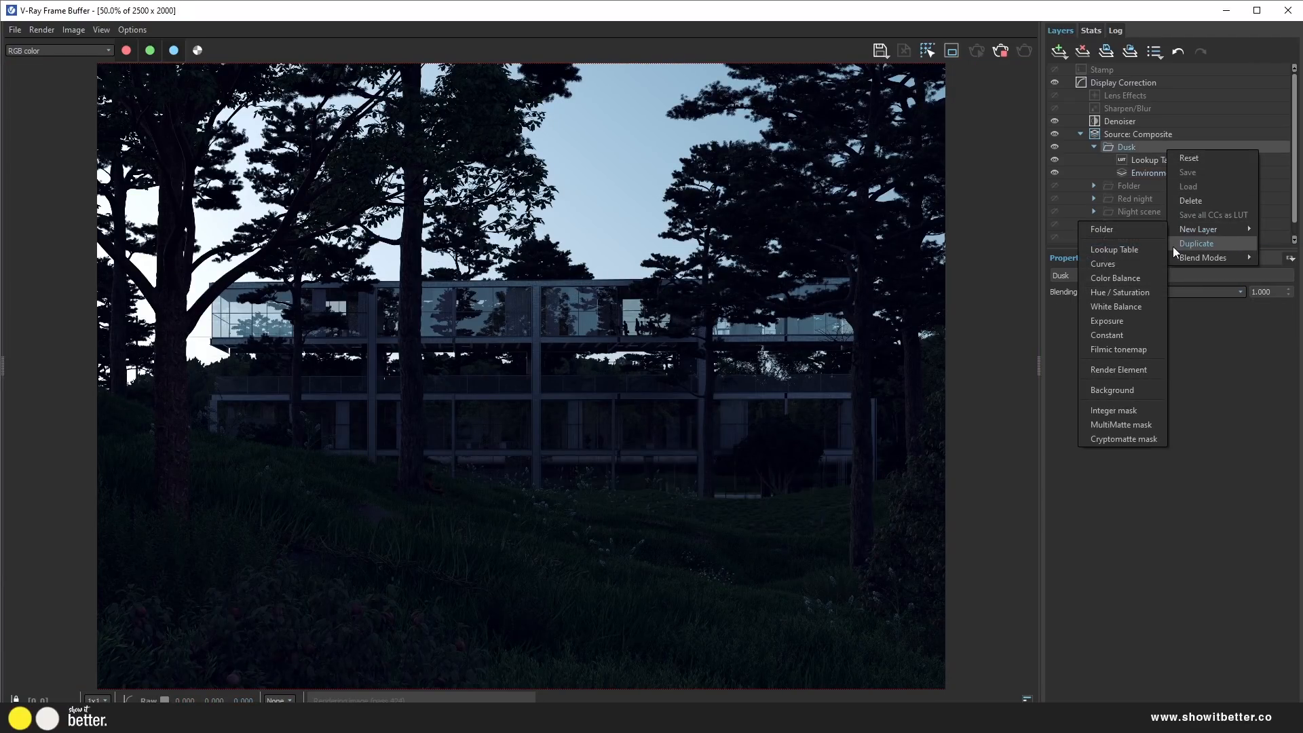
click(1118, 369)
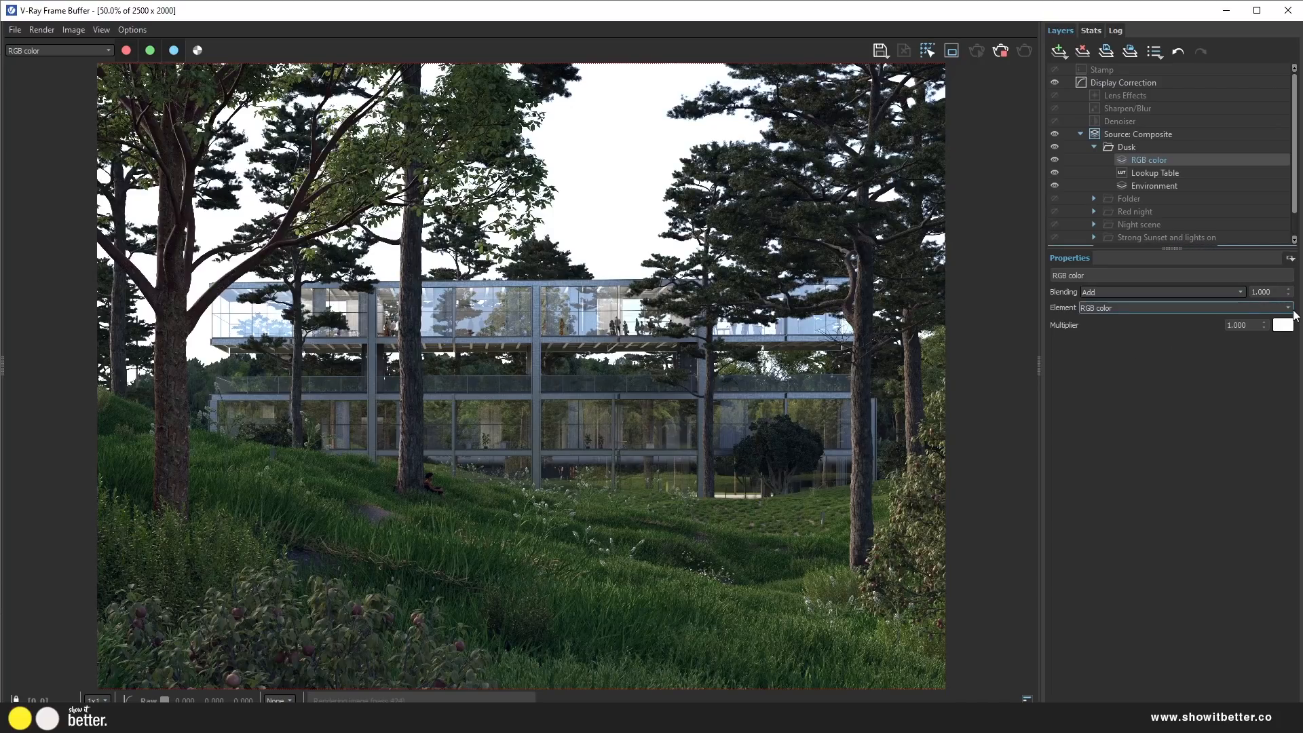
click(1293, 311)
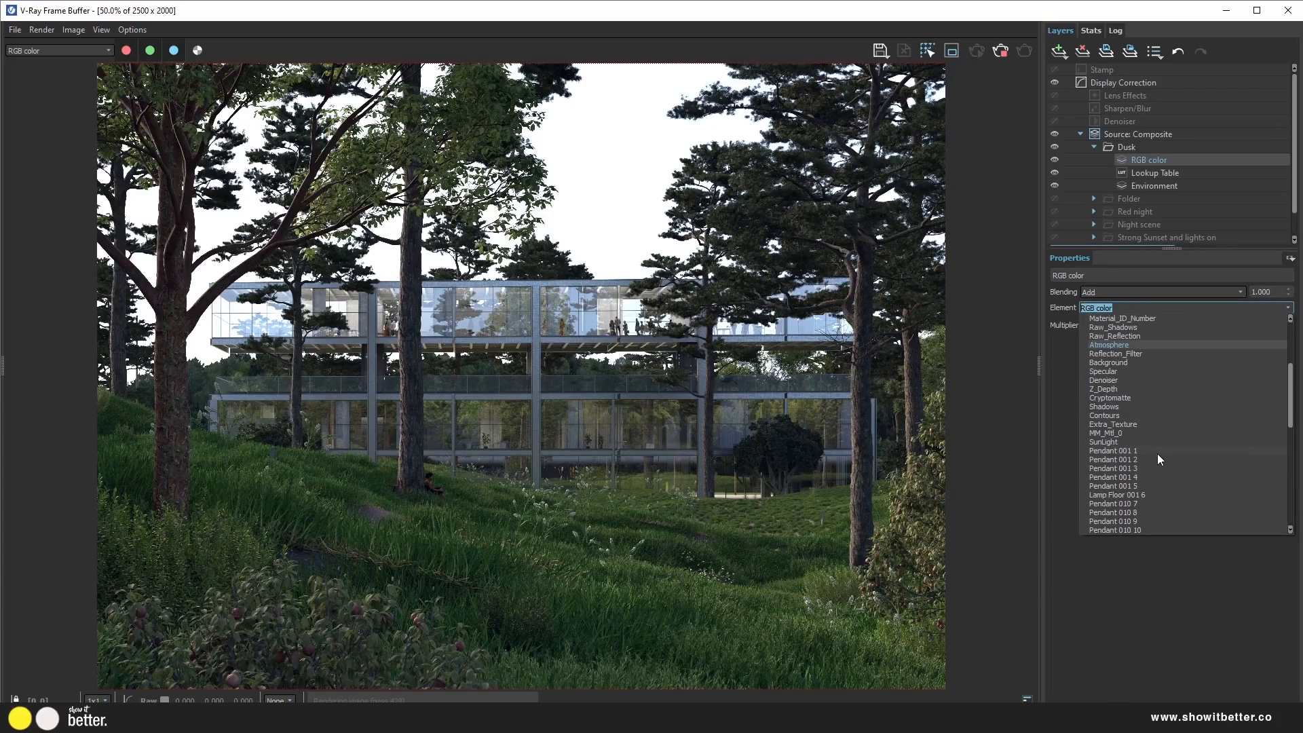
scroll(1155, 453, down, 10)
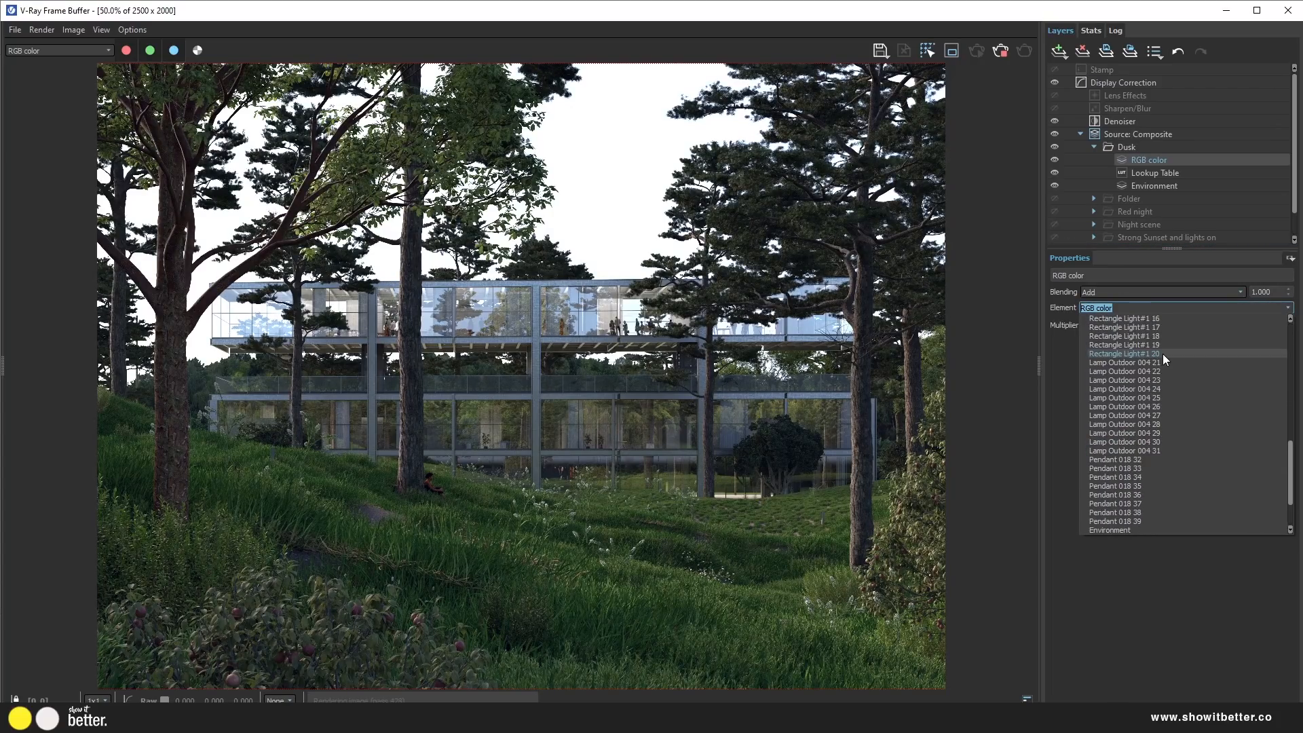
click(1162, 353)
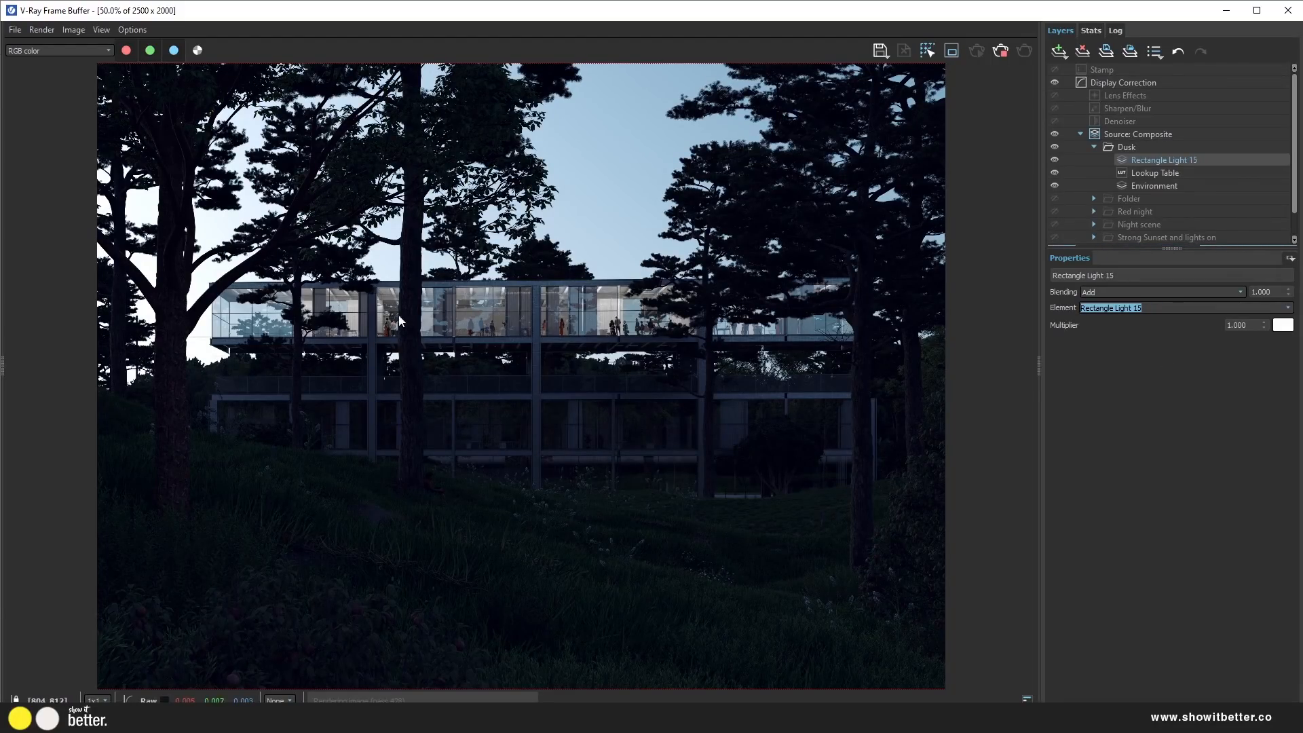
Tint the Rectangle Light 15 layer with the recent warm orange (1.000, 0.549, 0.216) and raise its multiplier slightly
click(1282, 325)
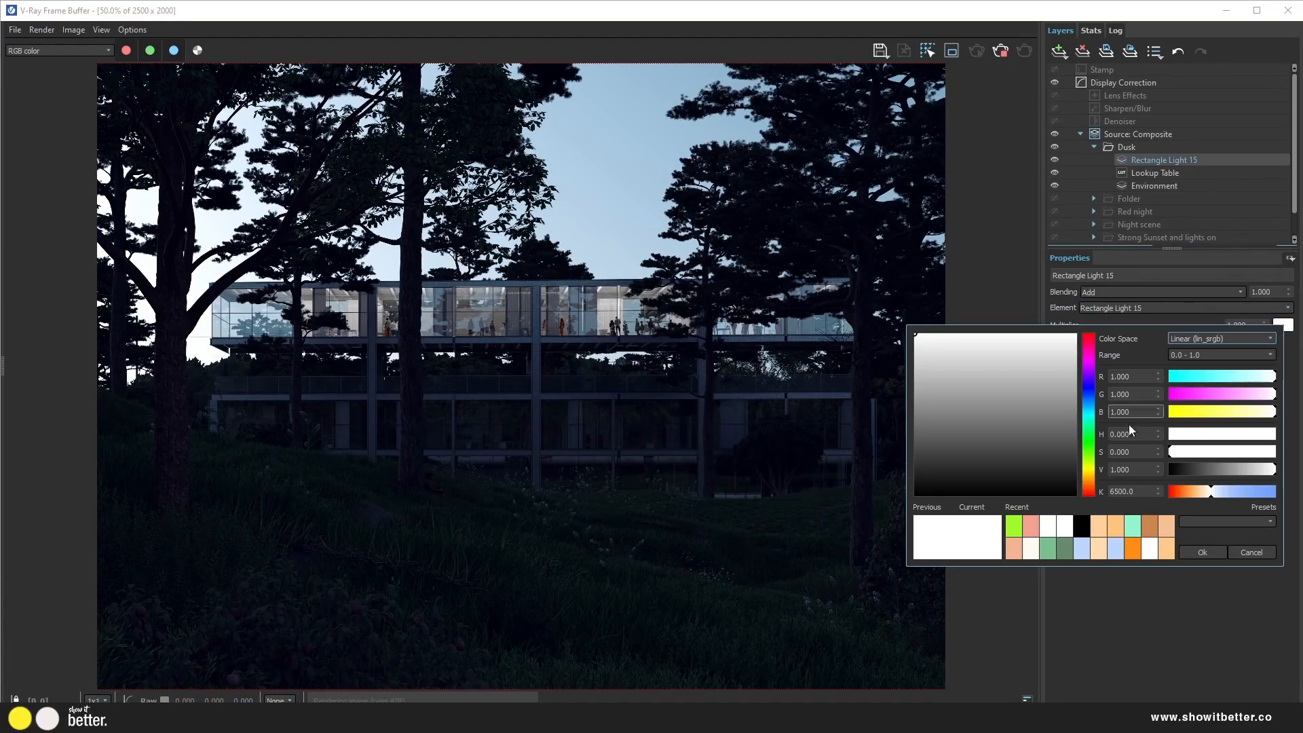
click(1118, 532)
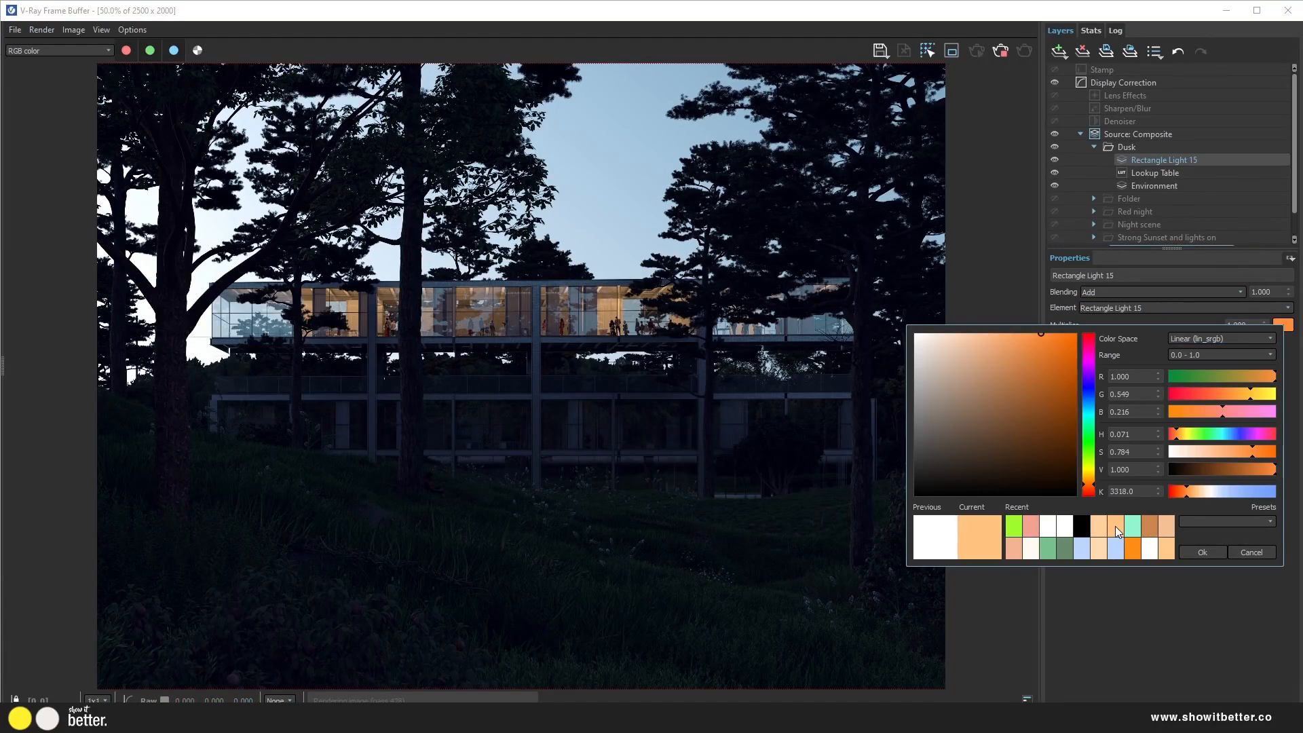
click(1202, 552)
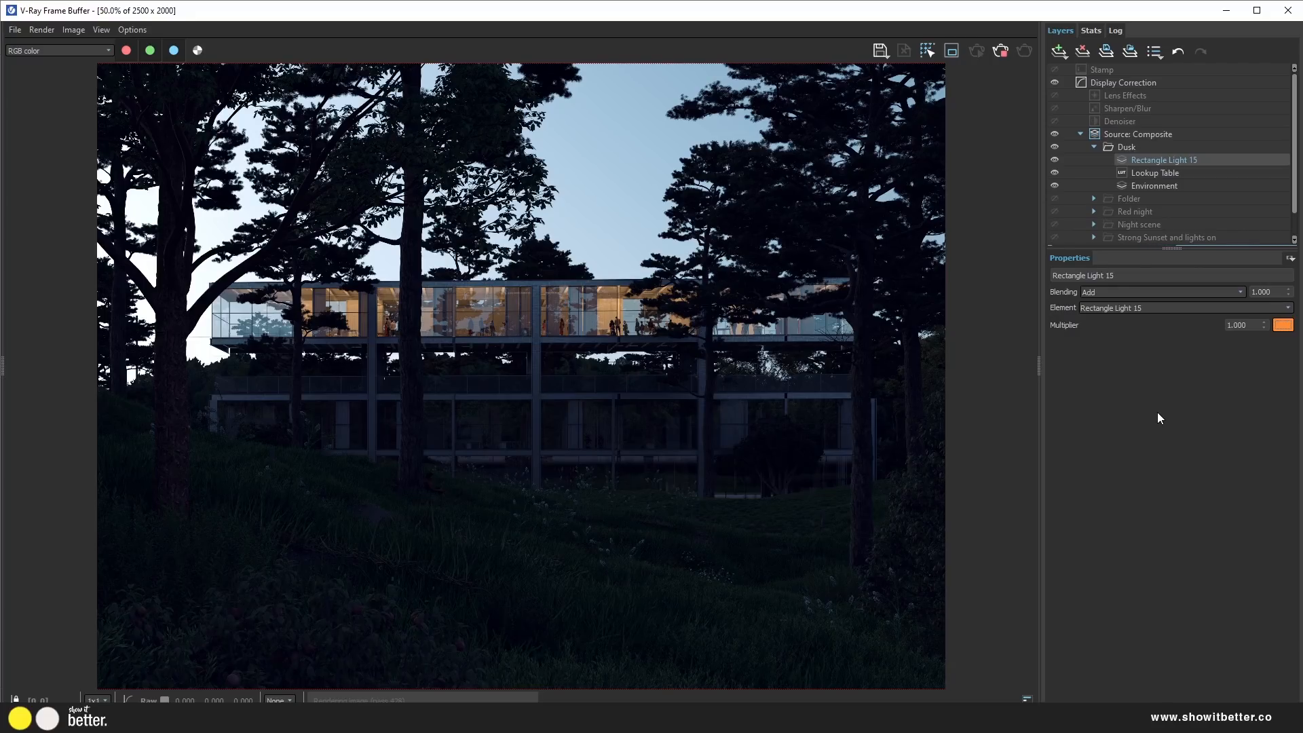
drag(1262, 330, 1263, 245)
Add another Render Element layer to the Dusk folder, using the Refraction element
click(1140, 151)
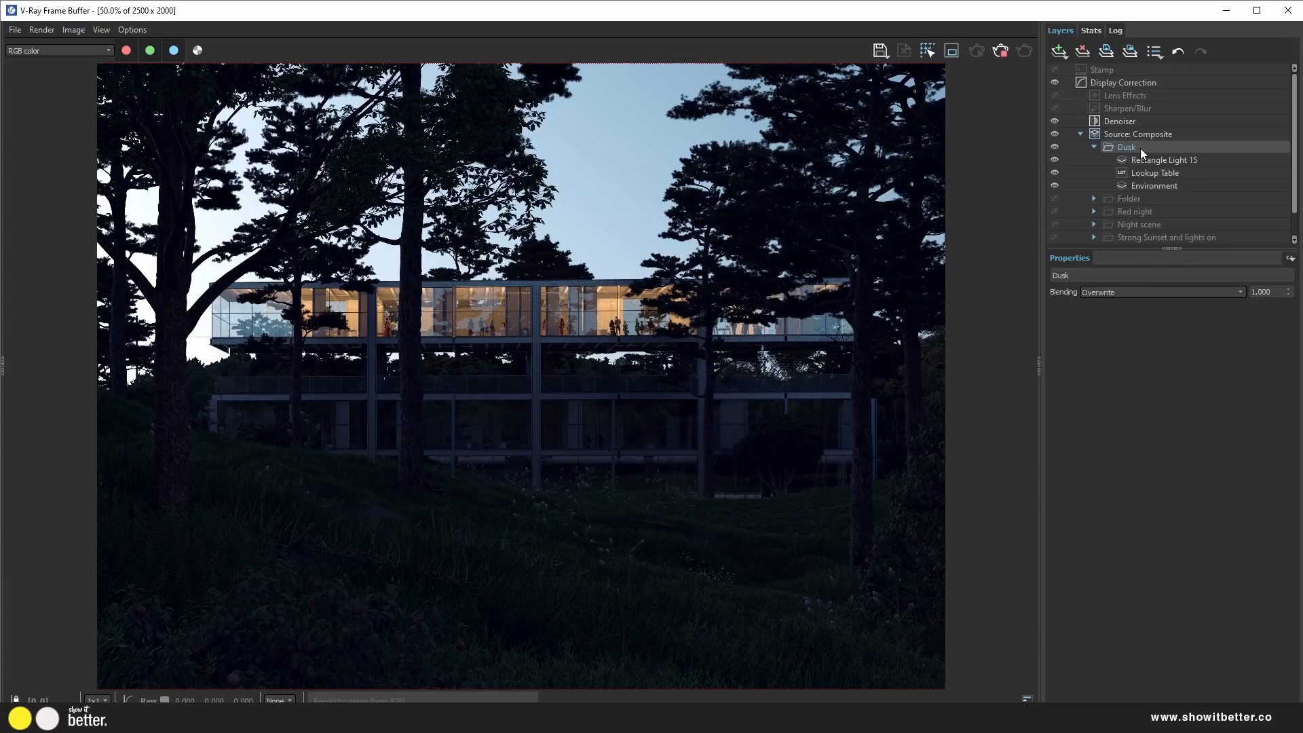
right_click(1137, 151)
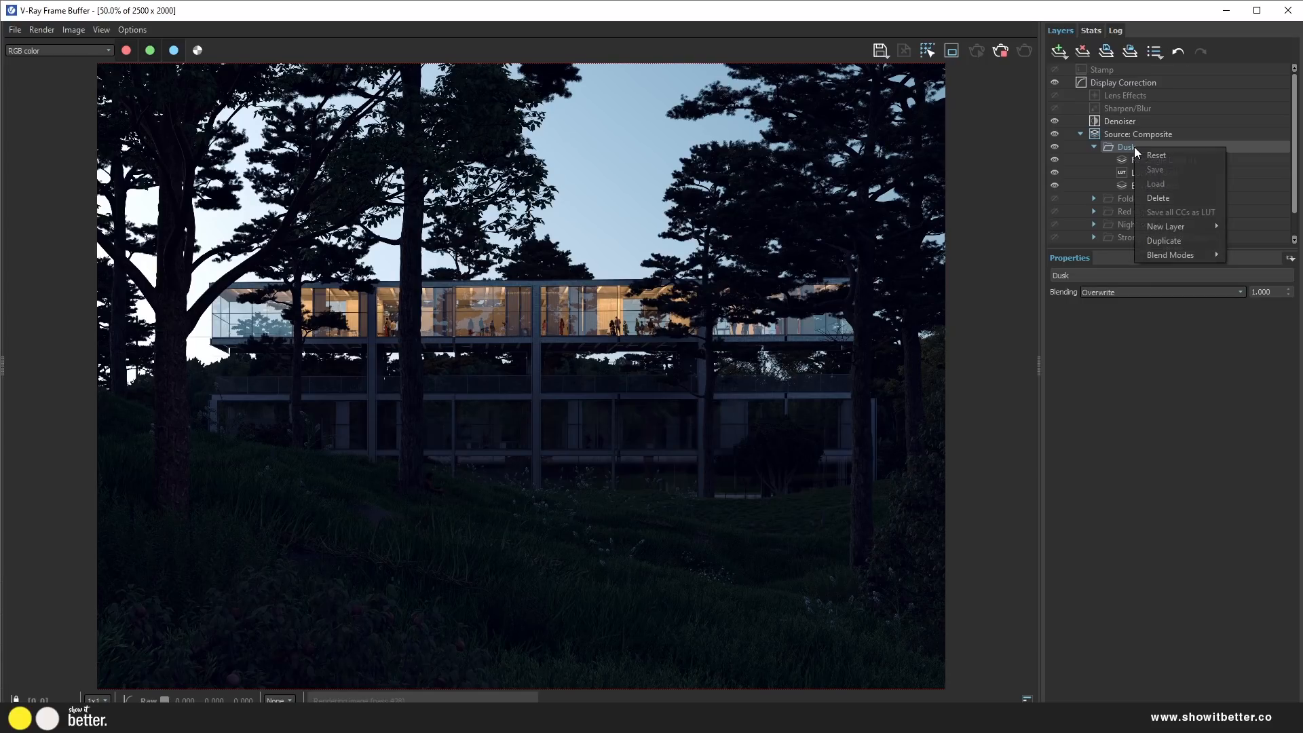
mouse_move(1194, 227)
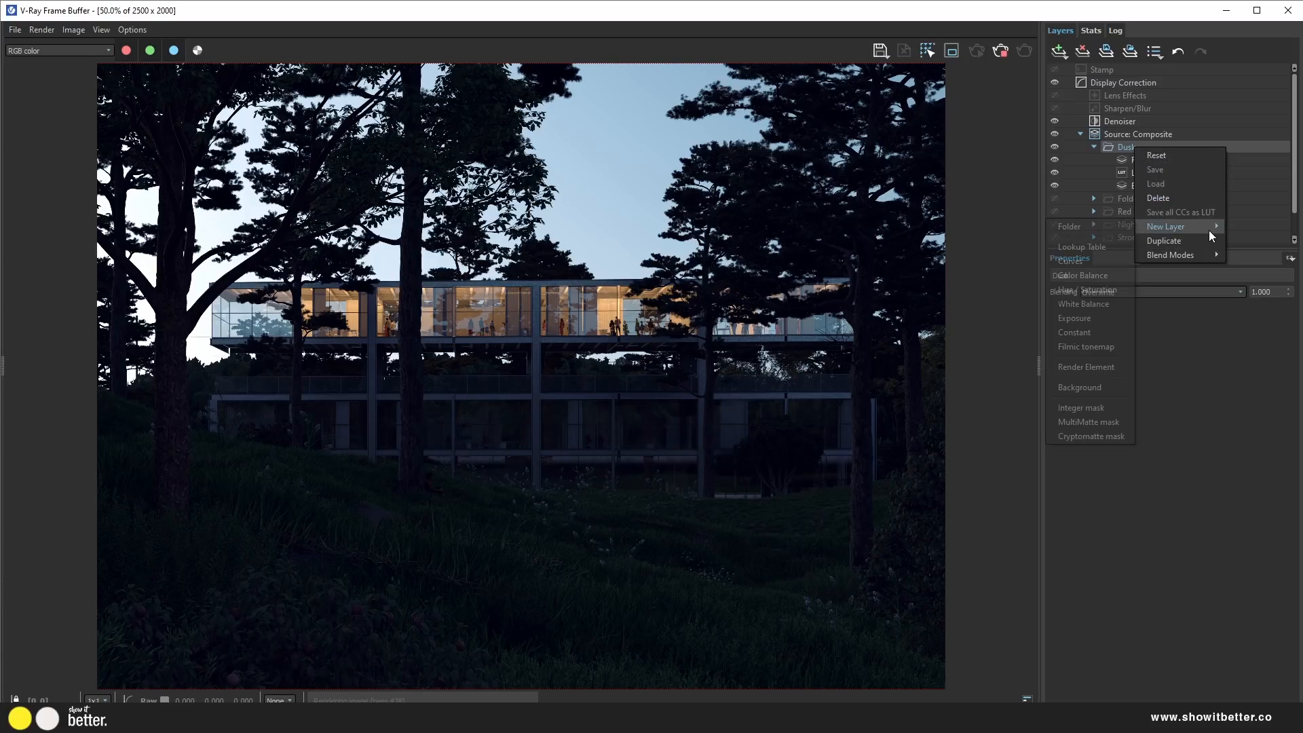
click(1105, 367)
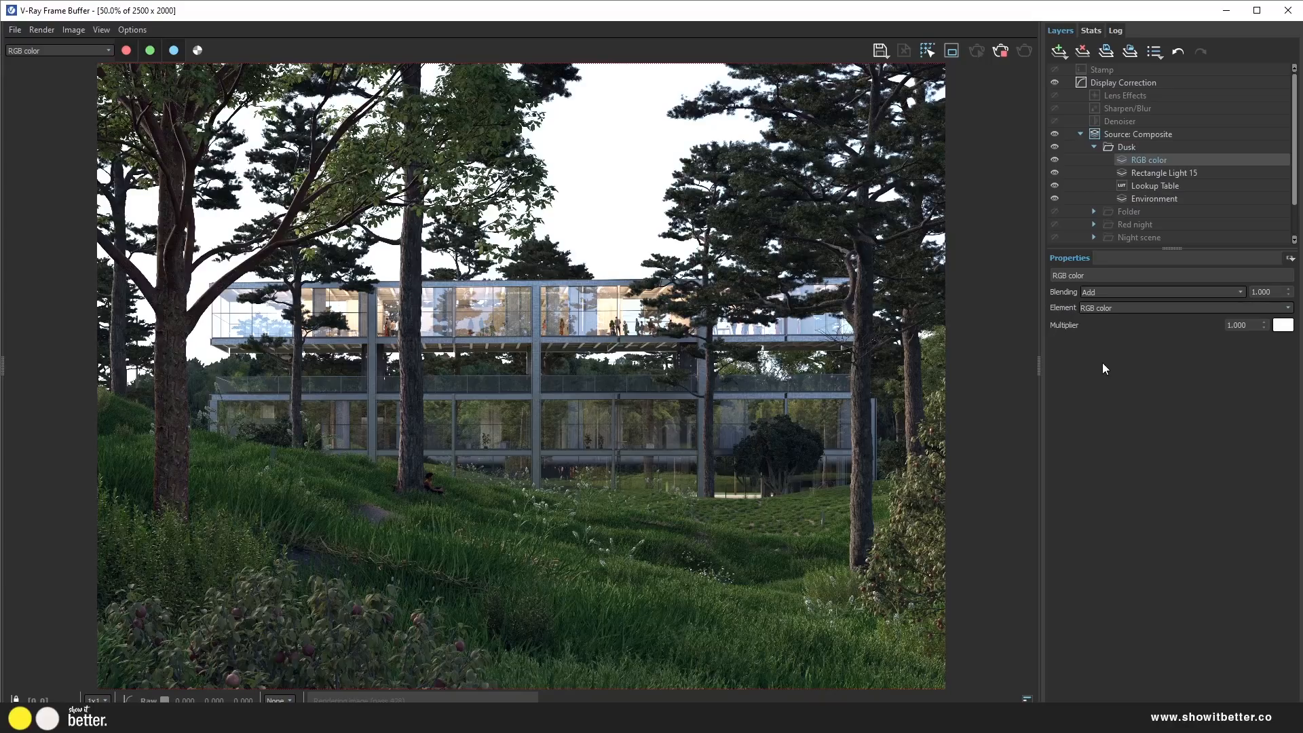
click(1286, 308)
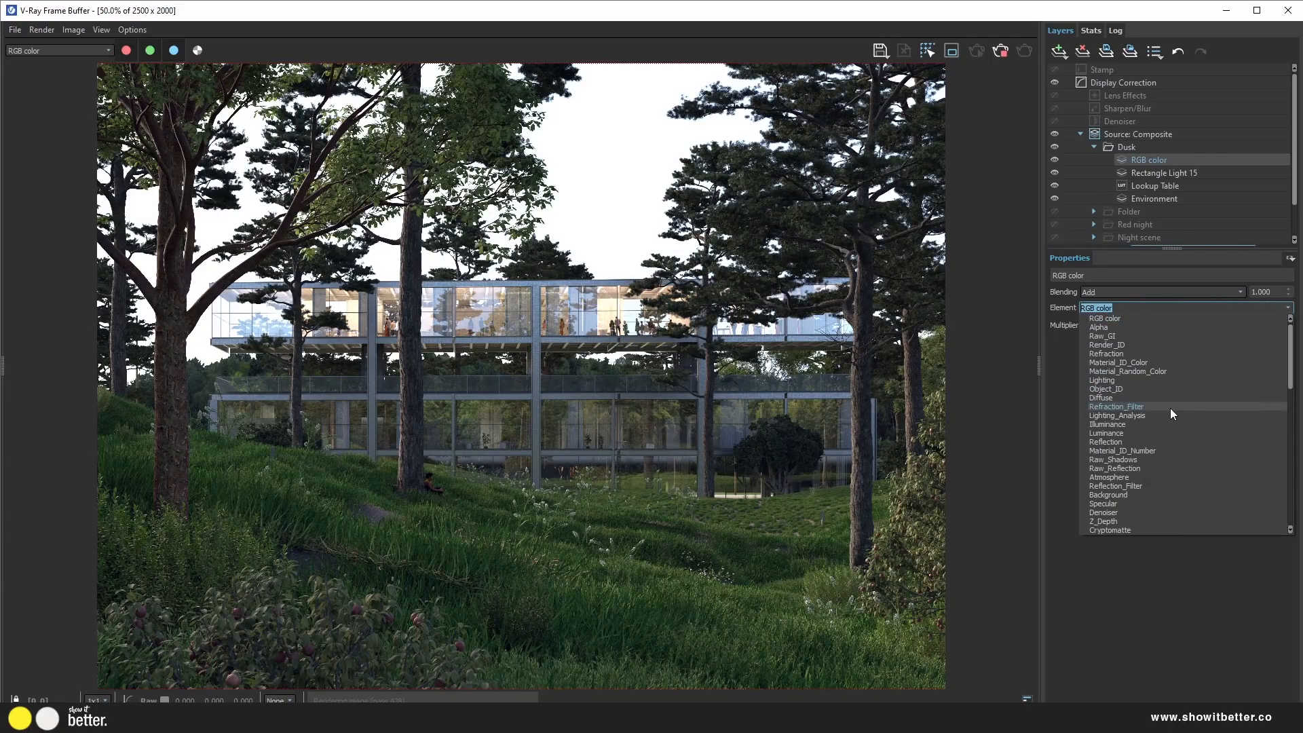
click(1129, 355)
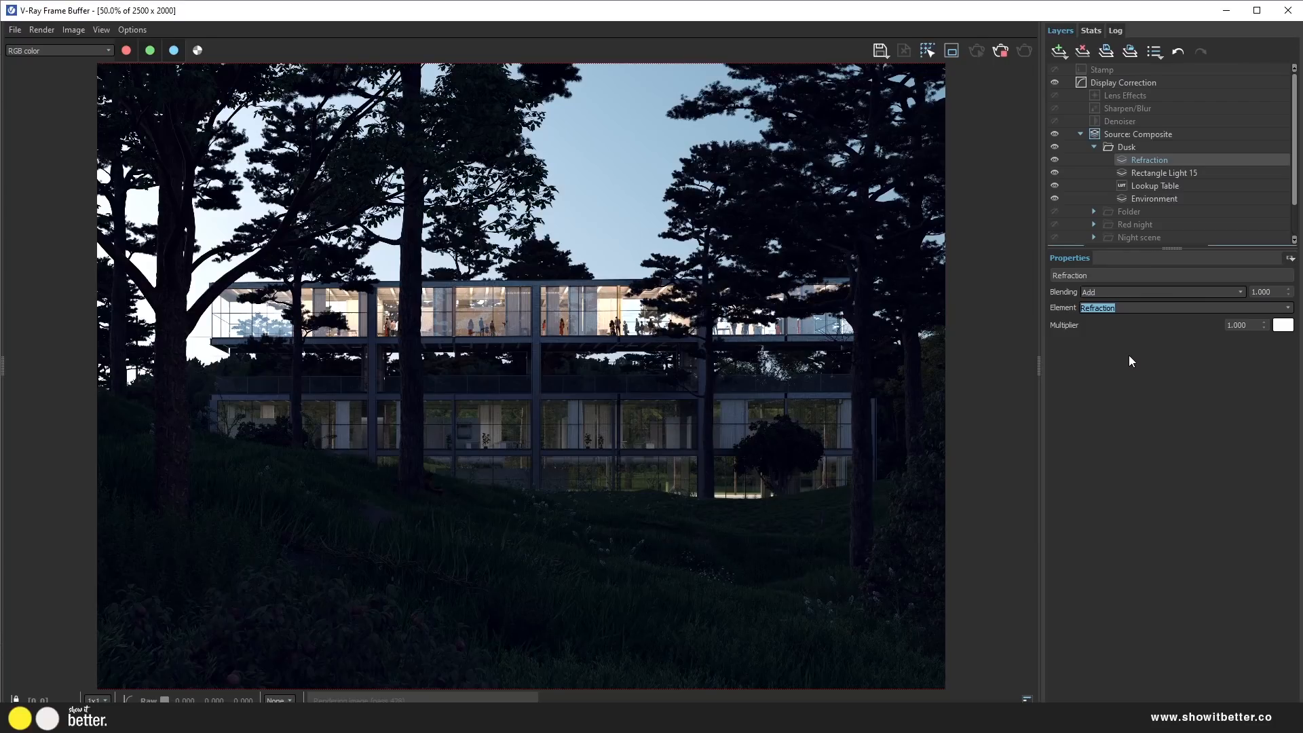
Inspect the glazing on both floors and reduce the Refraction layer's blending amount to 0.103
scroll(573, 295, up, 2)
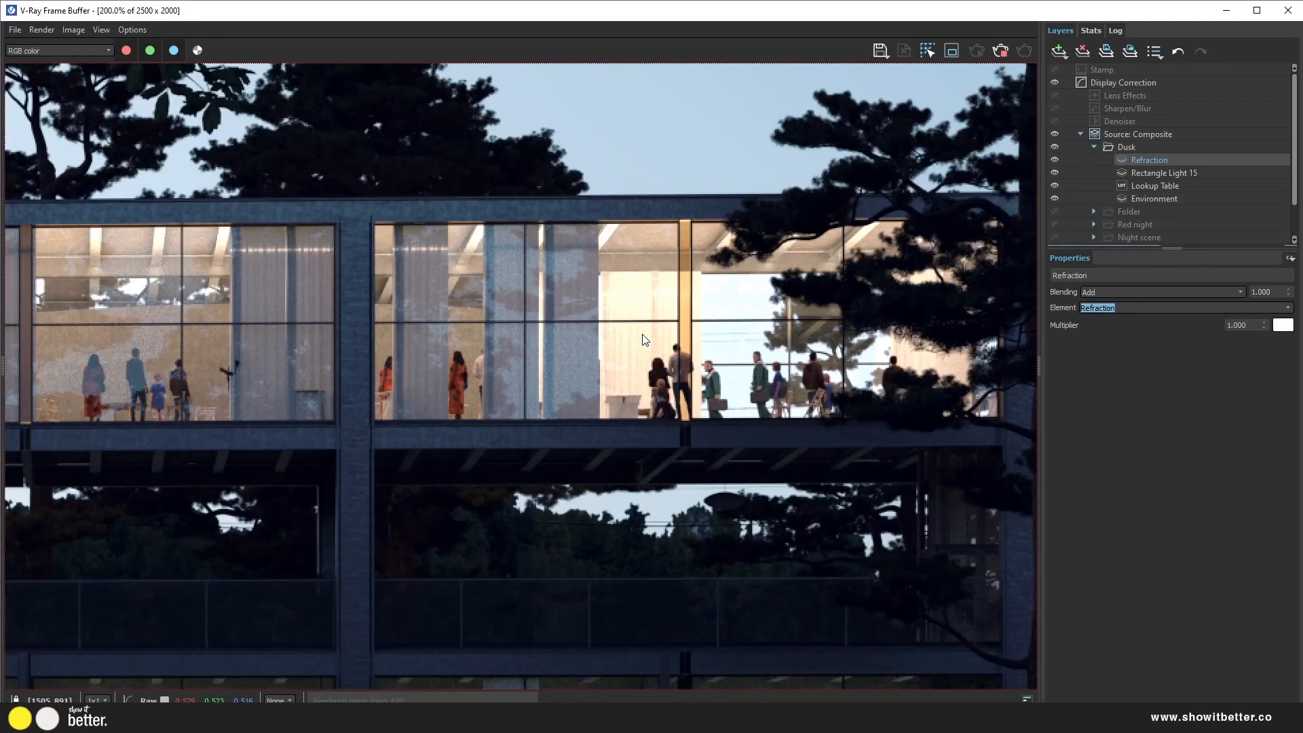
scroll(644, 339, down, 1)
middle_drag(649, 504, 695, 279)
scroll(754, 402, up, 1)
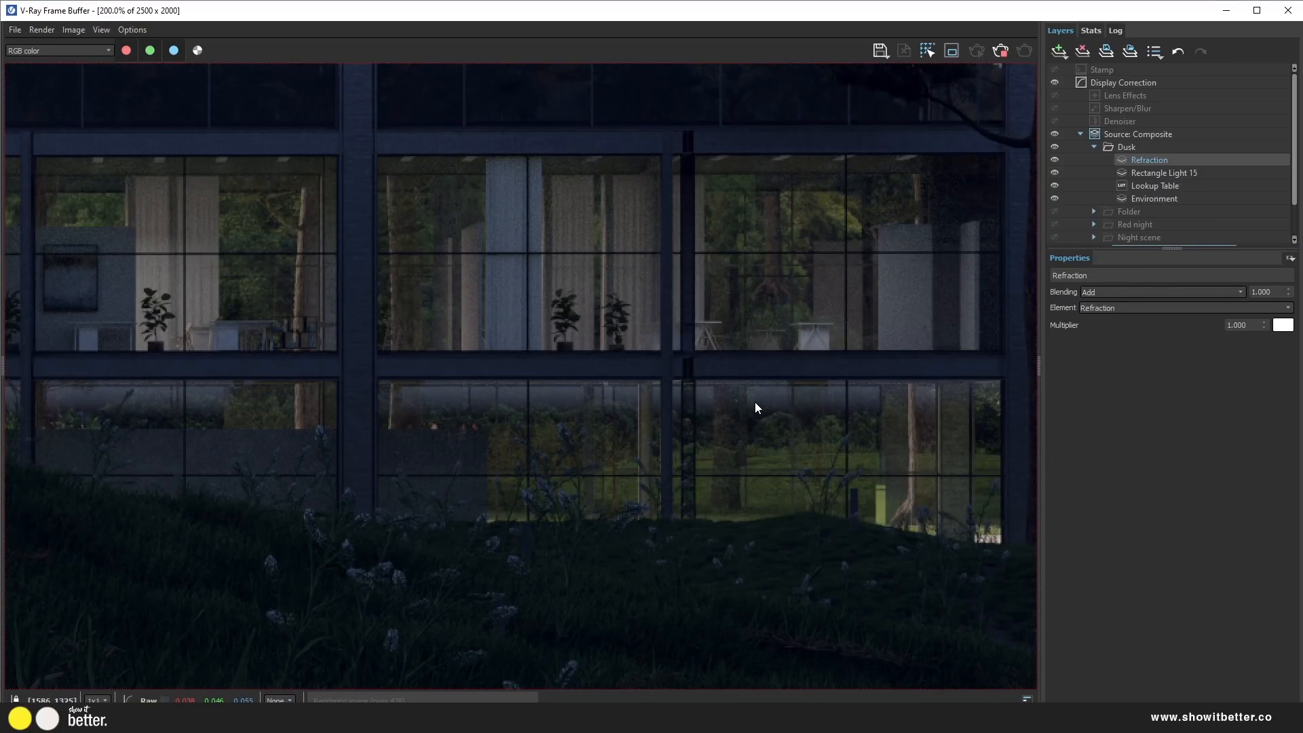
scroll(754, 402, down, 2)
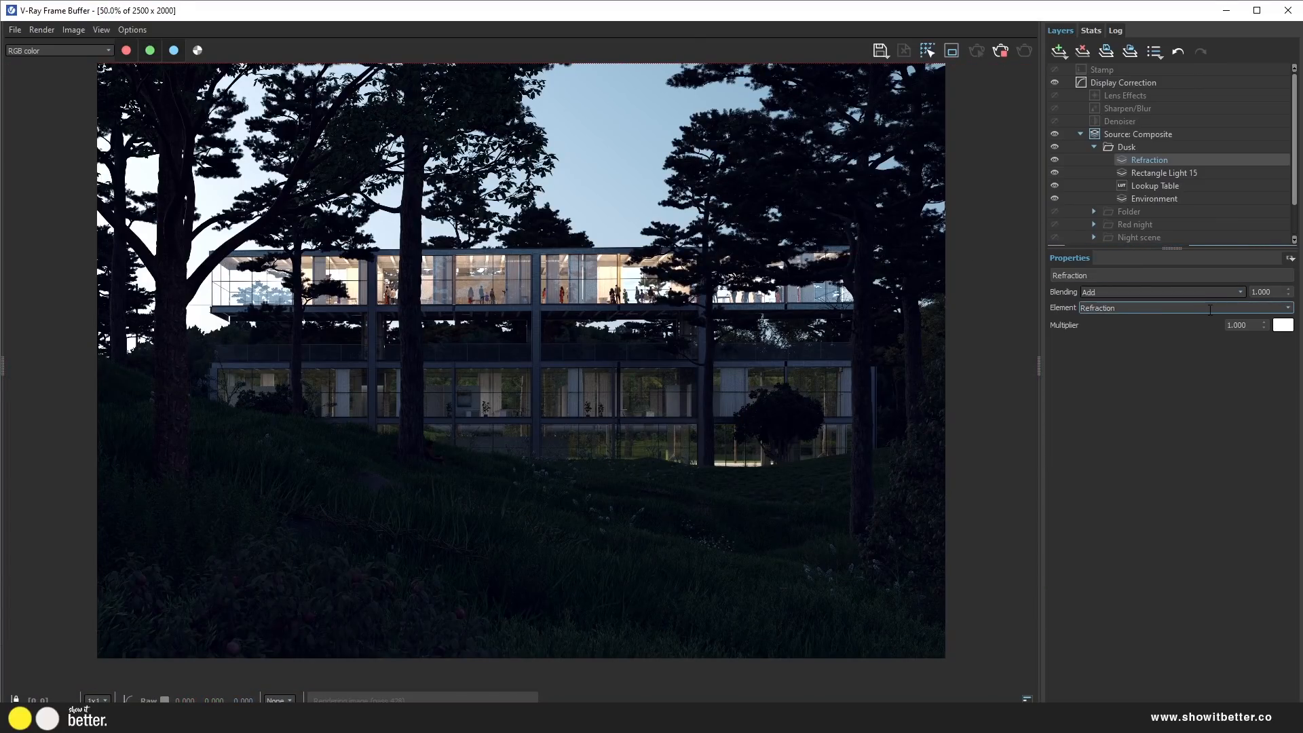
drag(1285, 306, 1300, 570)
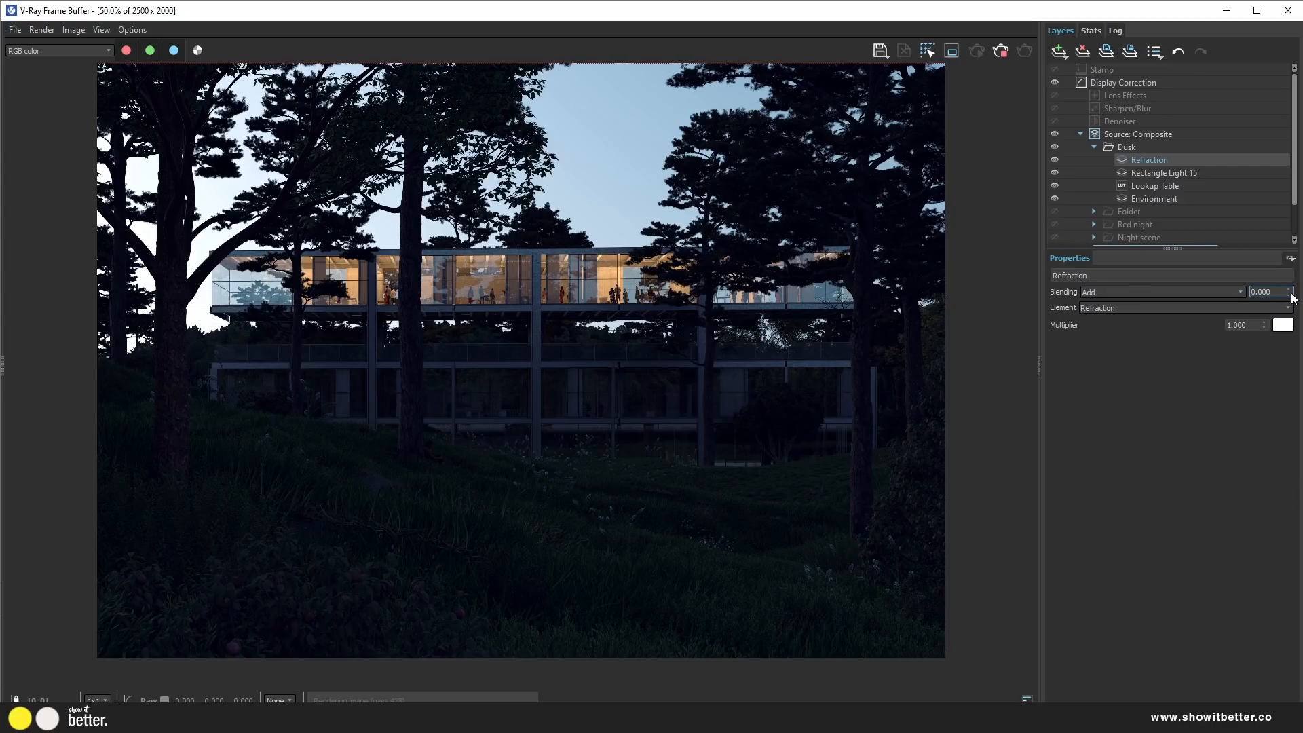
drag(1292, 275, 1288, 258)
scroll(475, 285, up, 2)
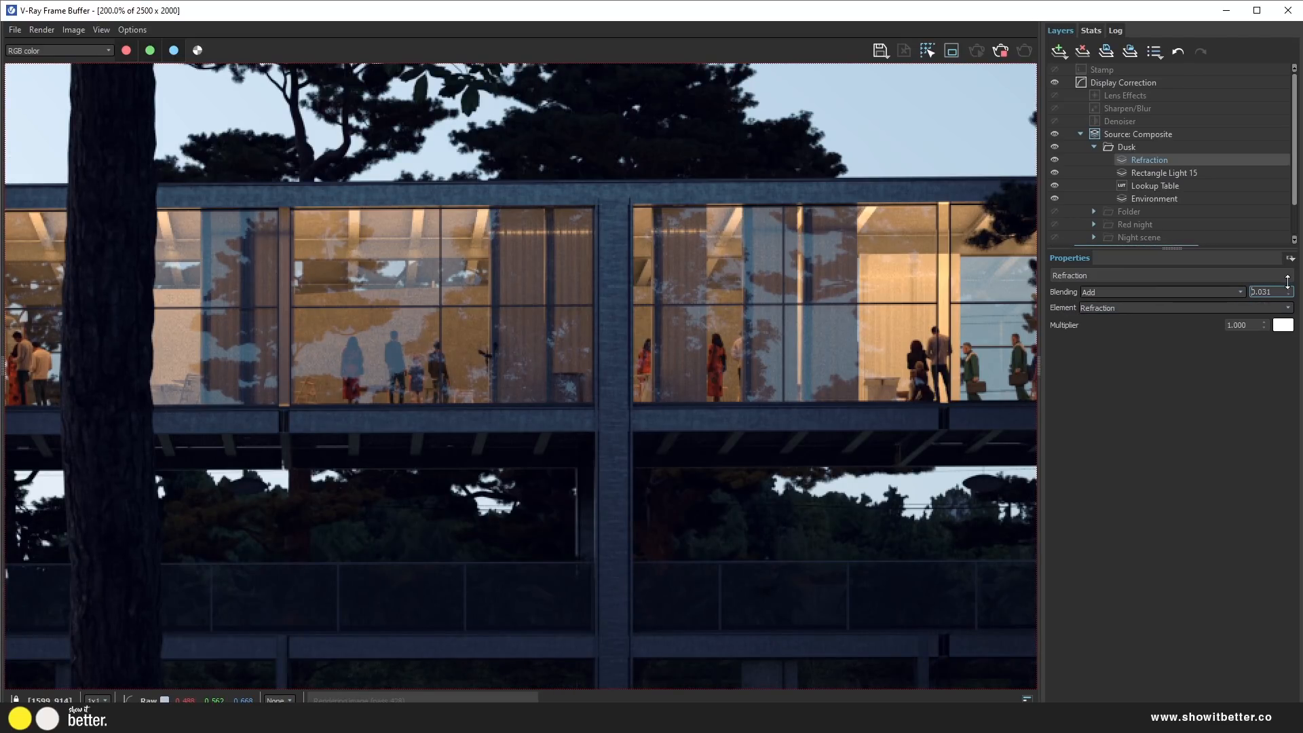
drag(1287, 282, 1280, 191)
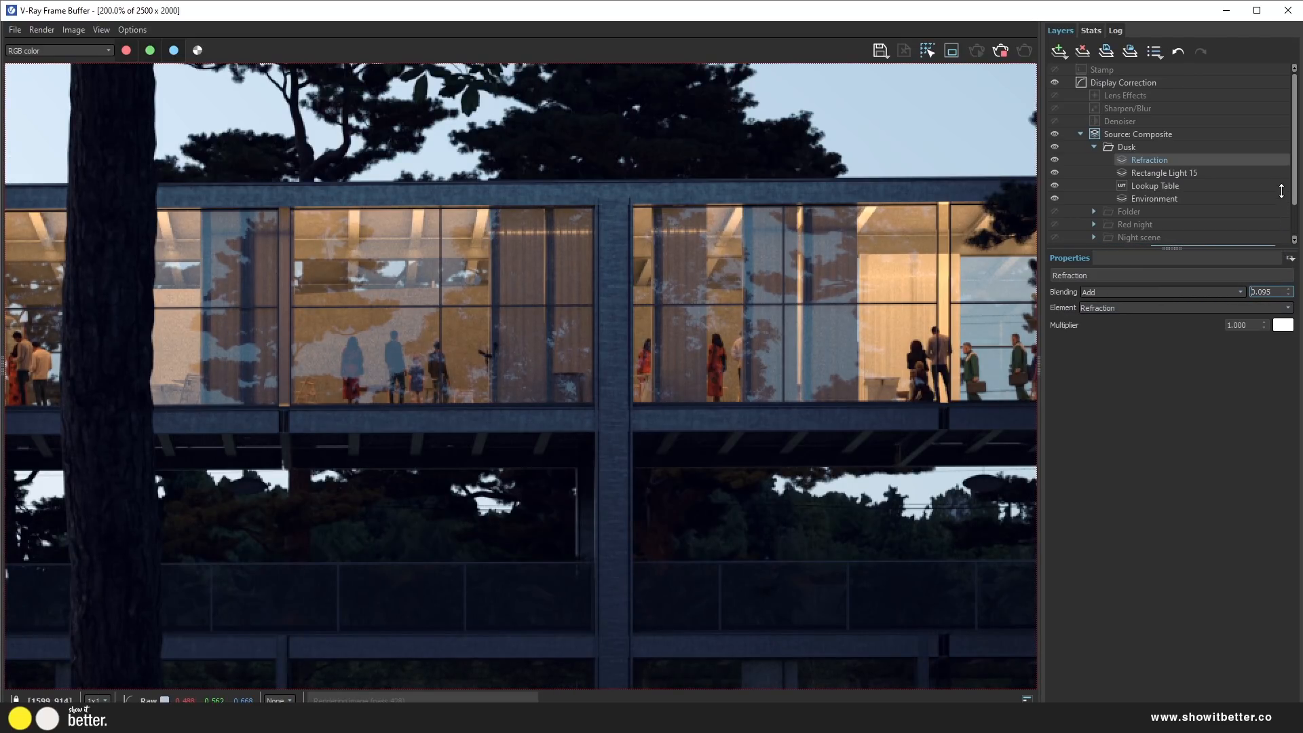
scroll(420, 351, down, 2)
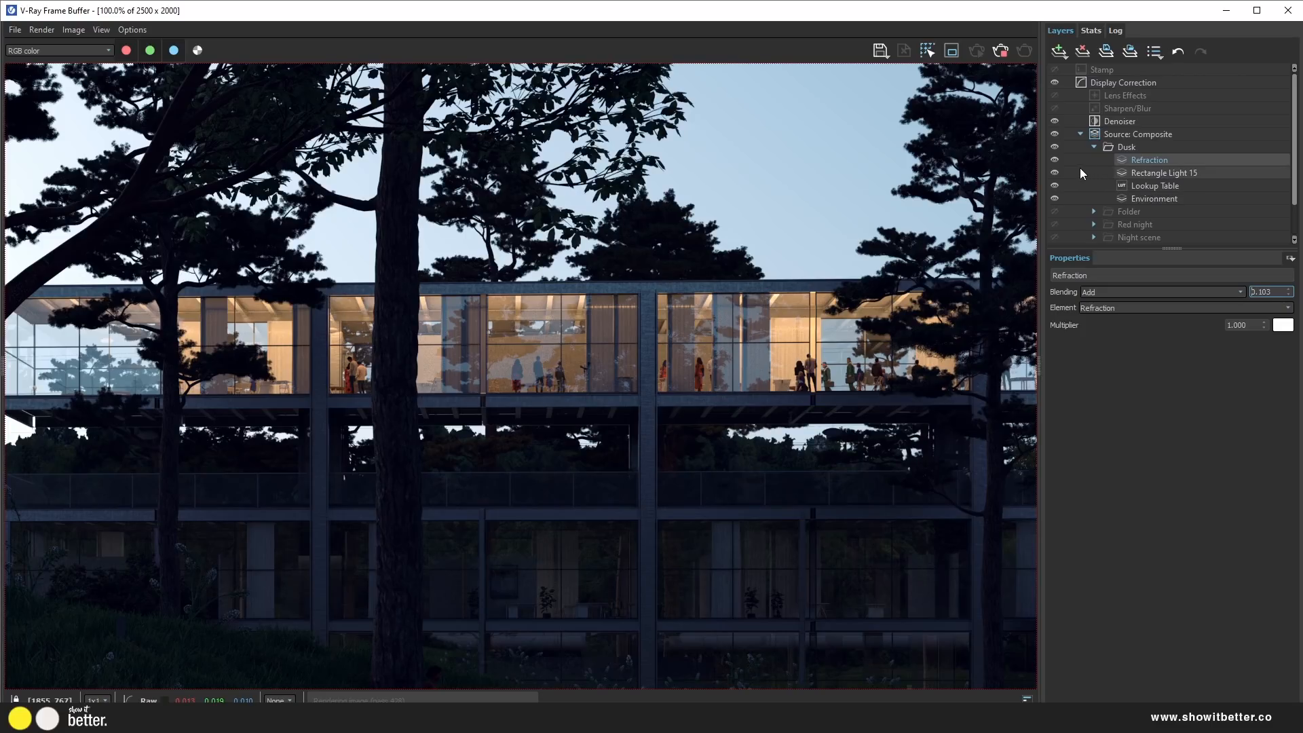
Compare the image with the Refraction layer off and on, and raise its blending amount to 0.172
click(1055, 160)
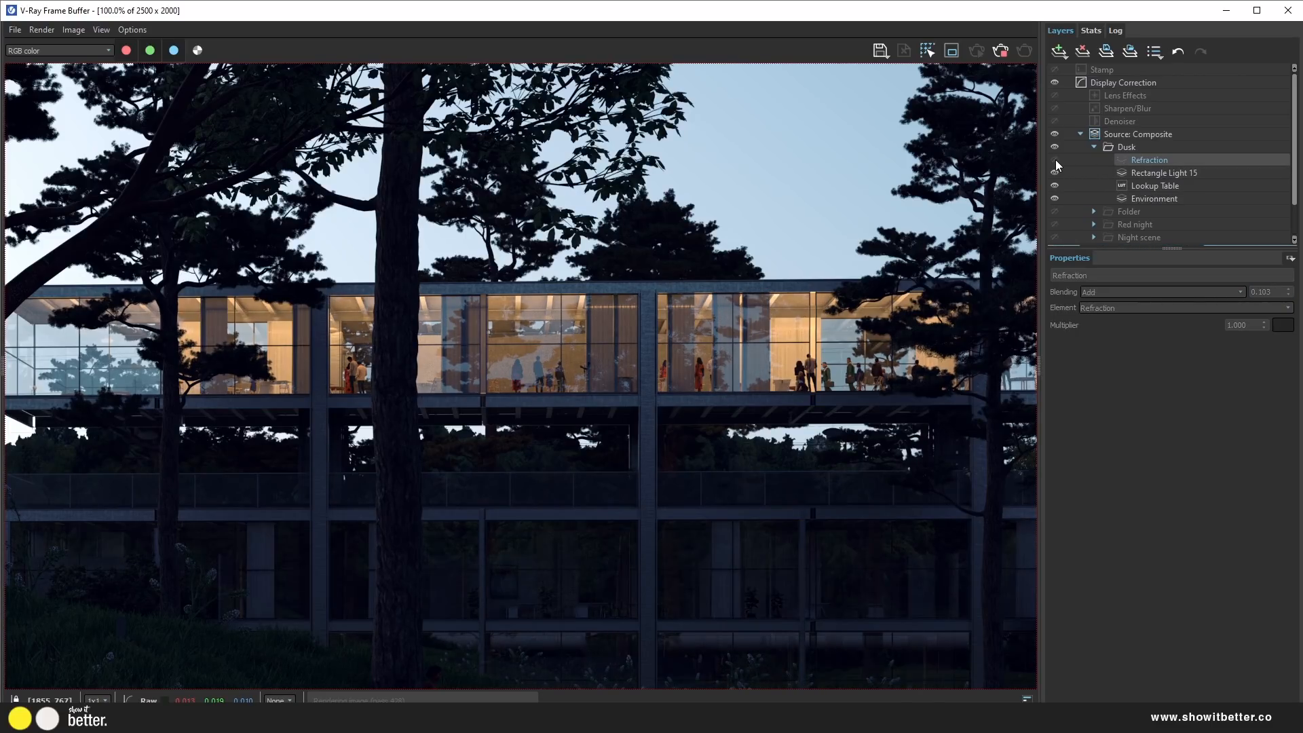
click(1055, 160)
scroll(673, 486, up, 1)
scroll(673, 486, down, 1)
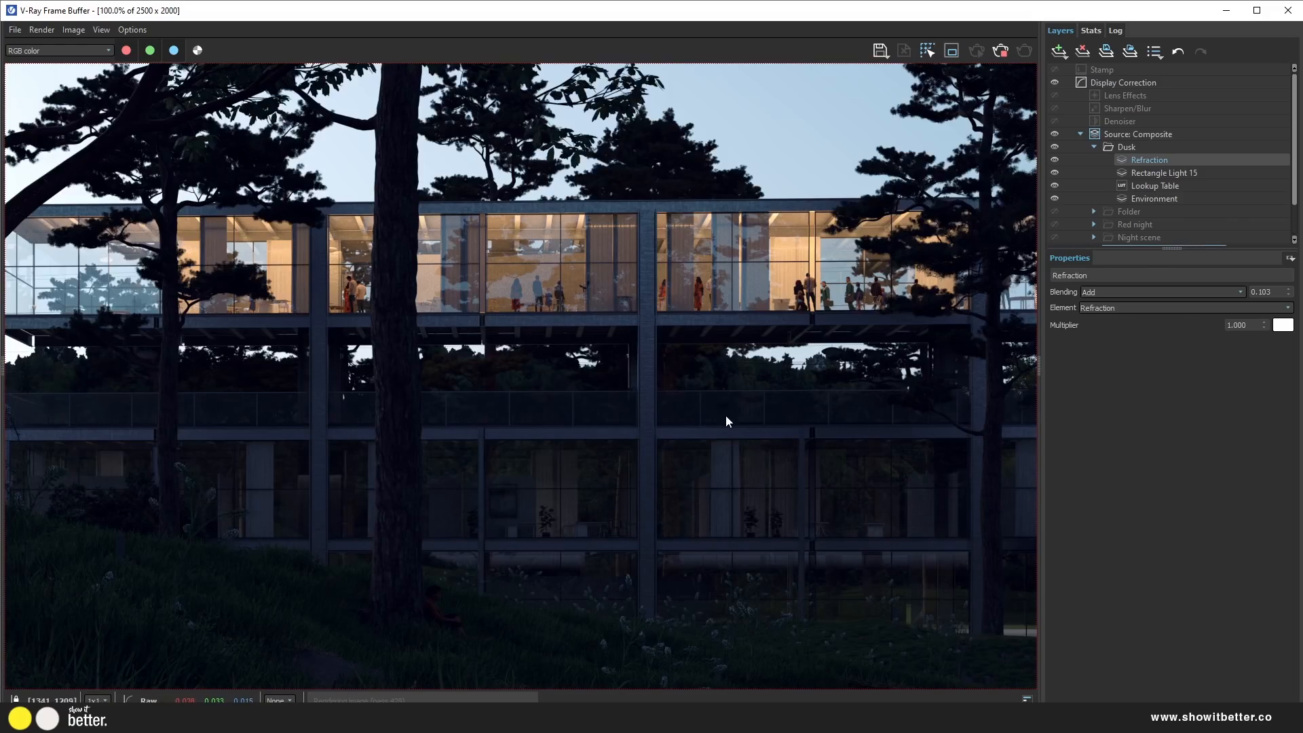
click(1056, 160)
click(1055, 160)
drag(1288, 292, 1274, 193)
Toggle the Refraction layer's visibility repeatedly to examine its effect on the building's interiors, leaving the layer enabled
click(1054, 161)
click(1054, 160)
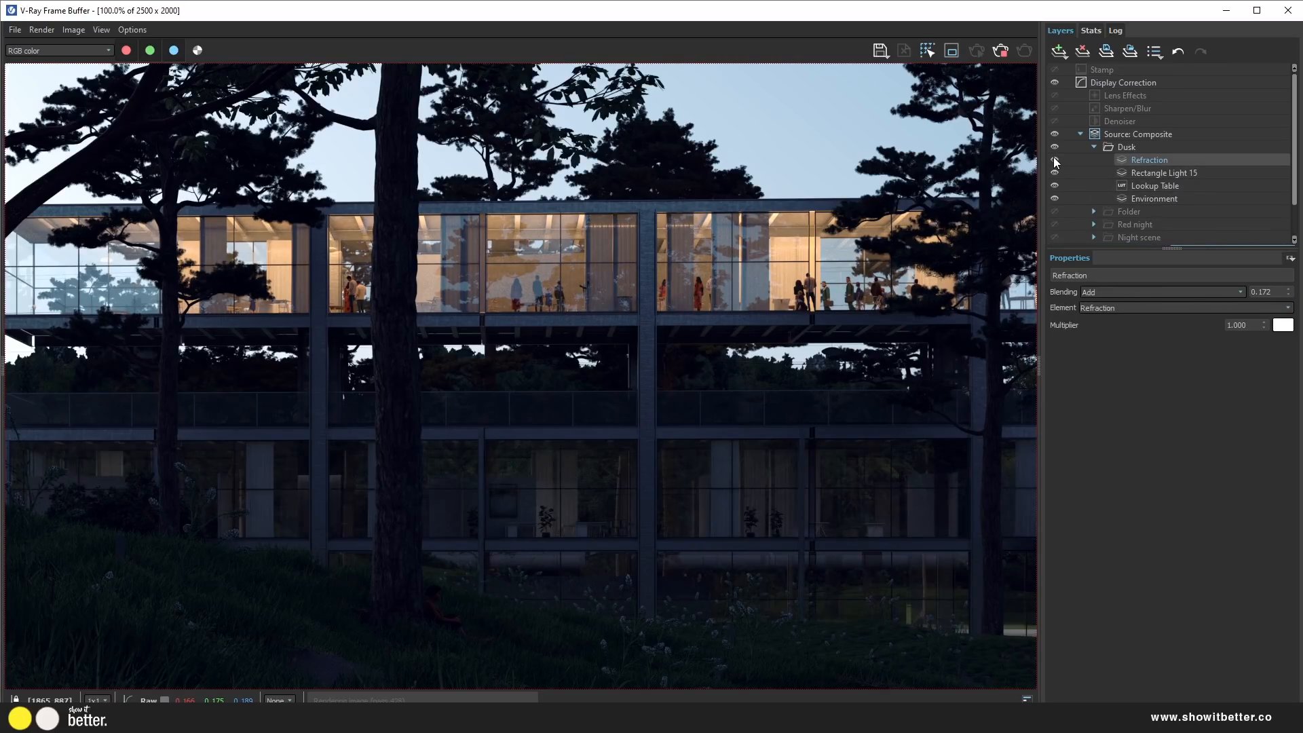
click(1054, 160)
click(1054, 160)
click(1054, 160)
click(1054, 160)
scroll(730, 417, down, 1)
scroll(554, 360, up, 1)
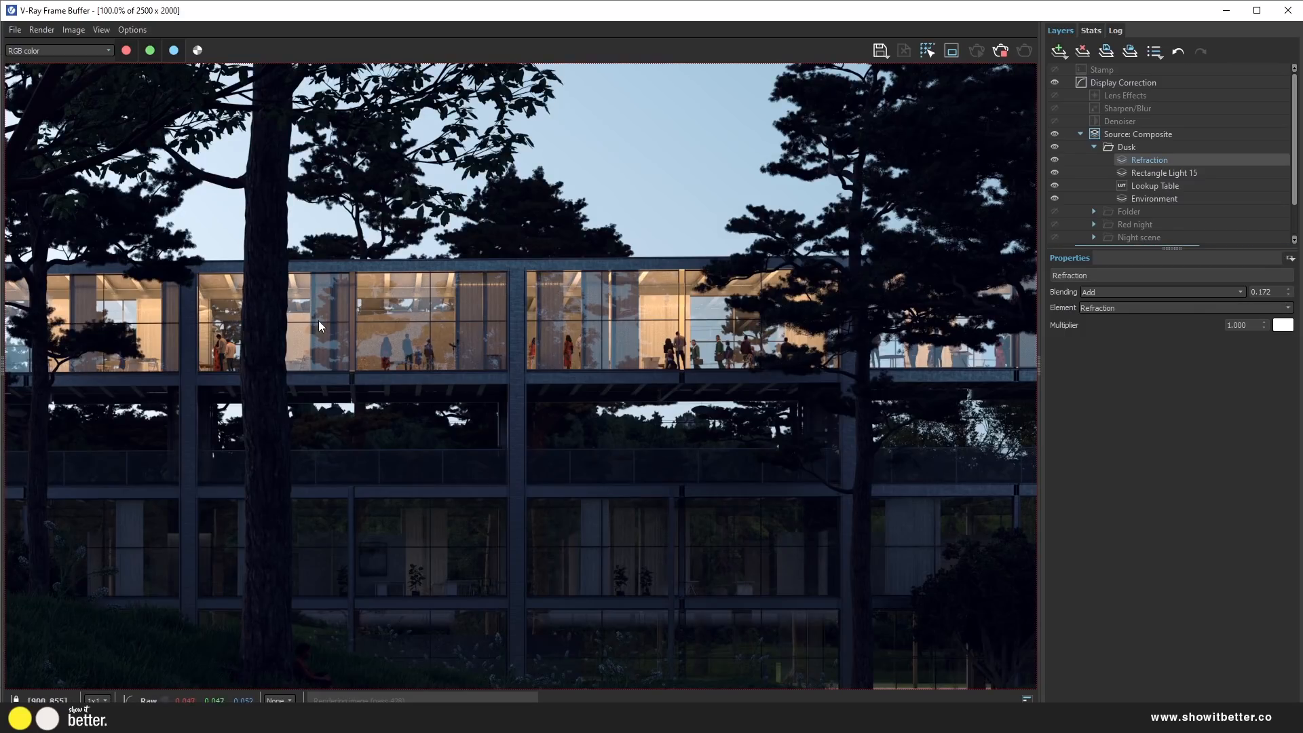
Add an Integer mask based on the Render_ID element to the Refraction layer
scroll(730, 472, down, 1)
scroll(670, 577, up, 1)
scroll(590, 581, up, 1)
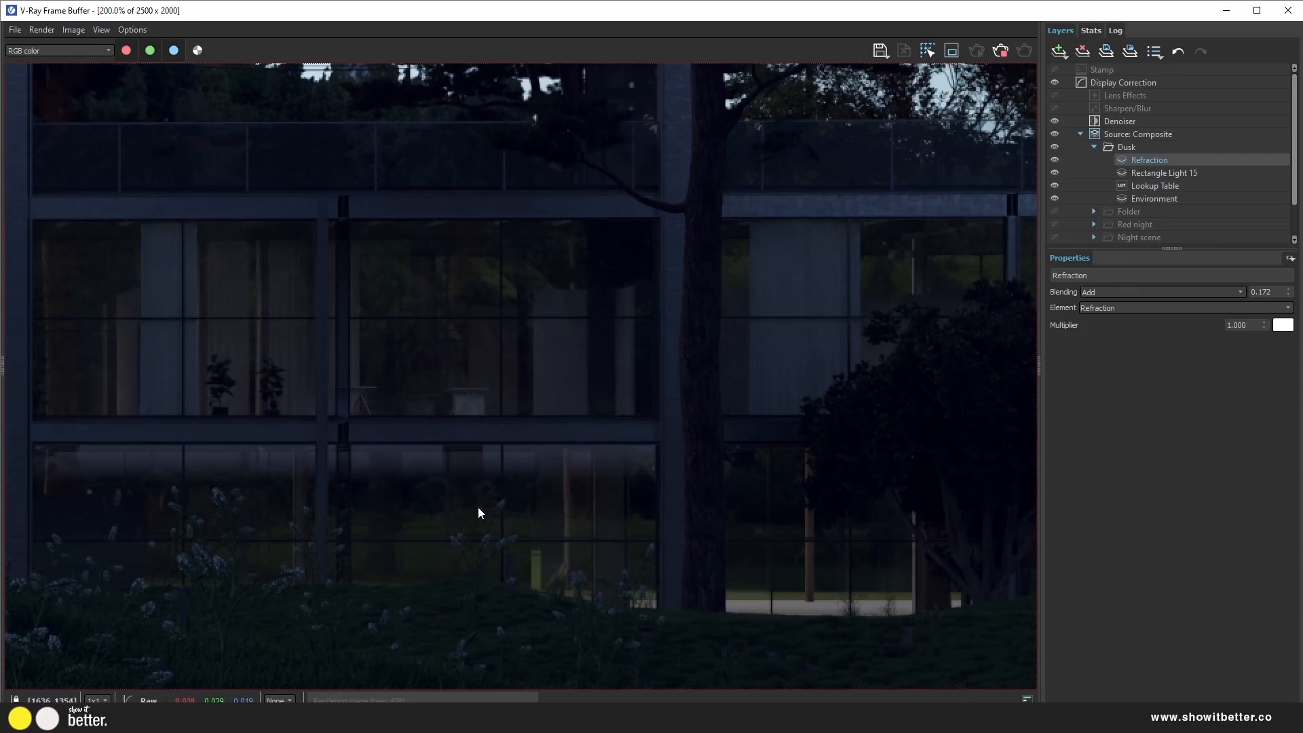
scroll(478, 509, down, 2)
scroll(454, 463, up, 1)
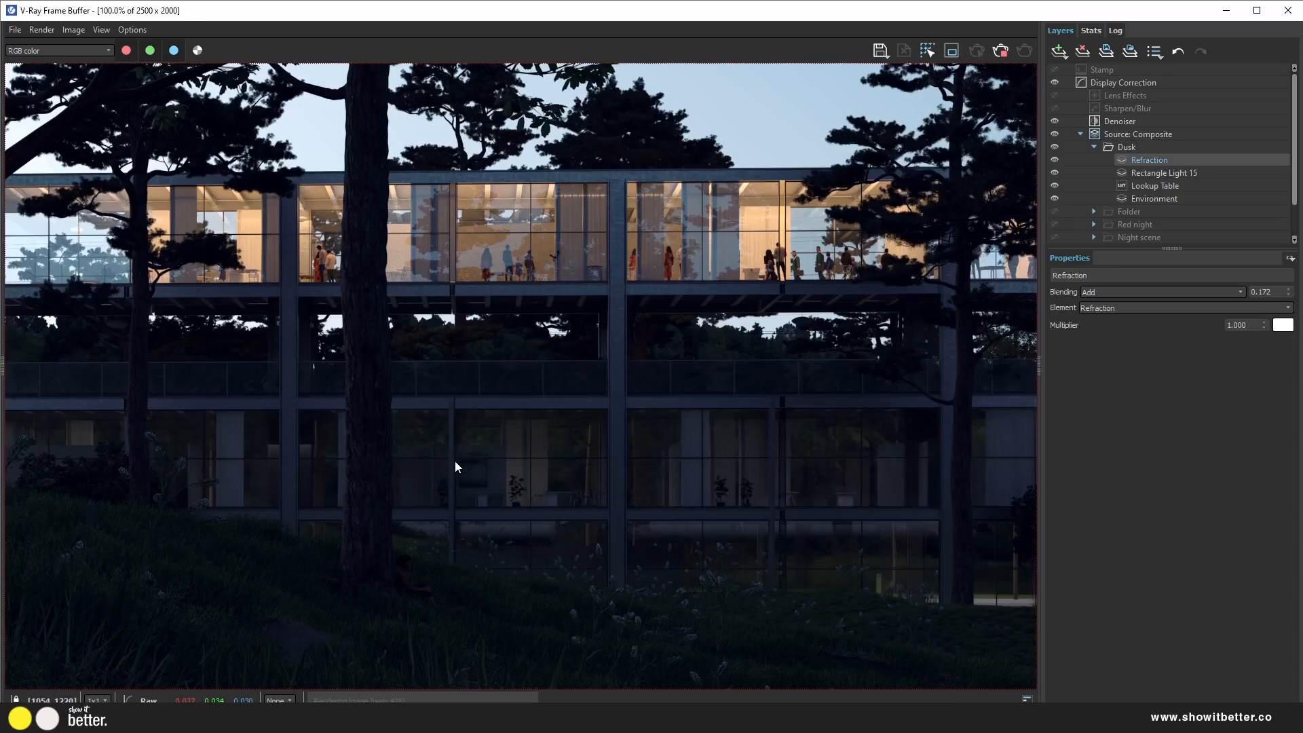
scroll(455, 465, down, 1)
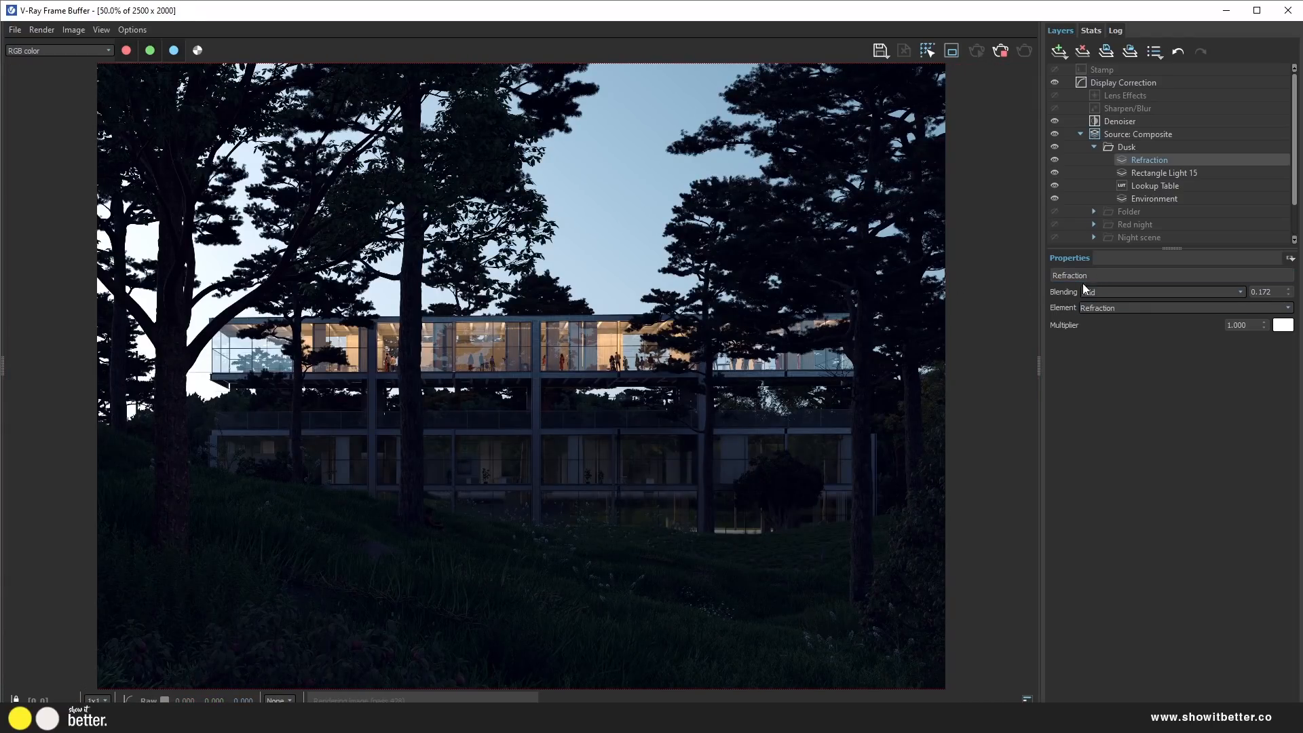
click(1289, 259)
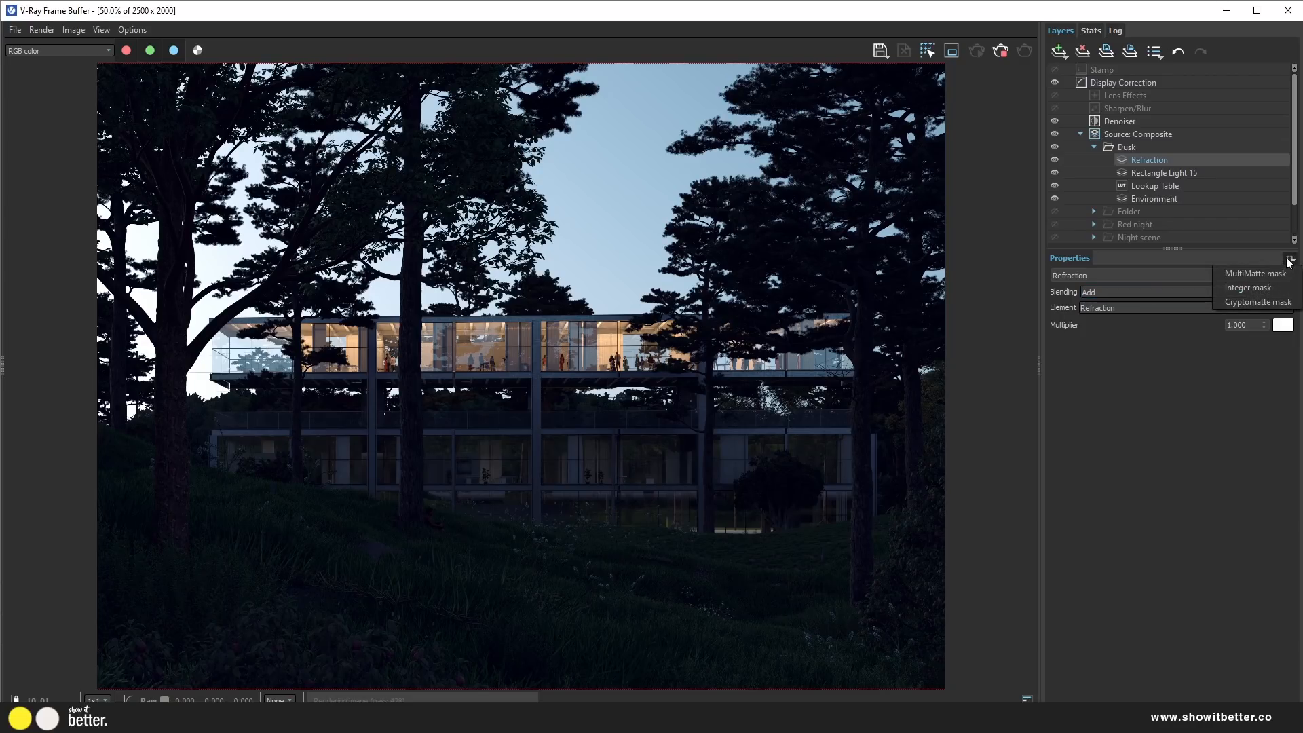
click(1278, 289)
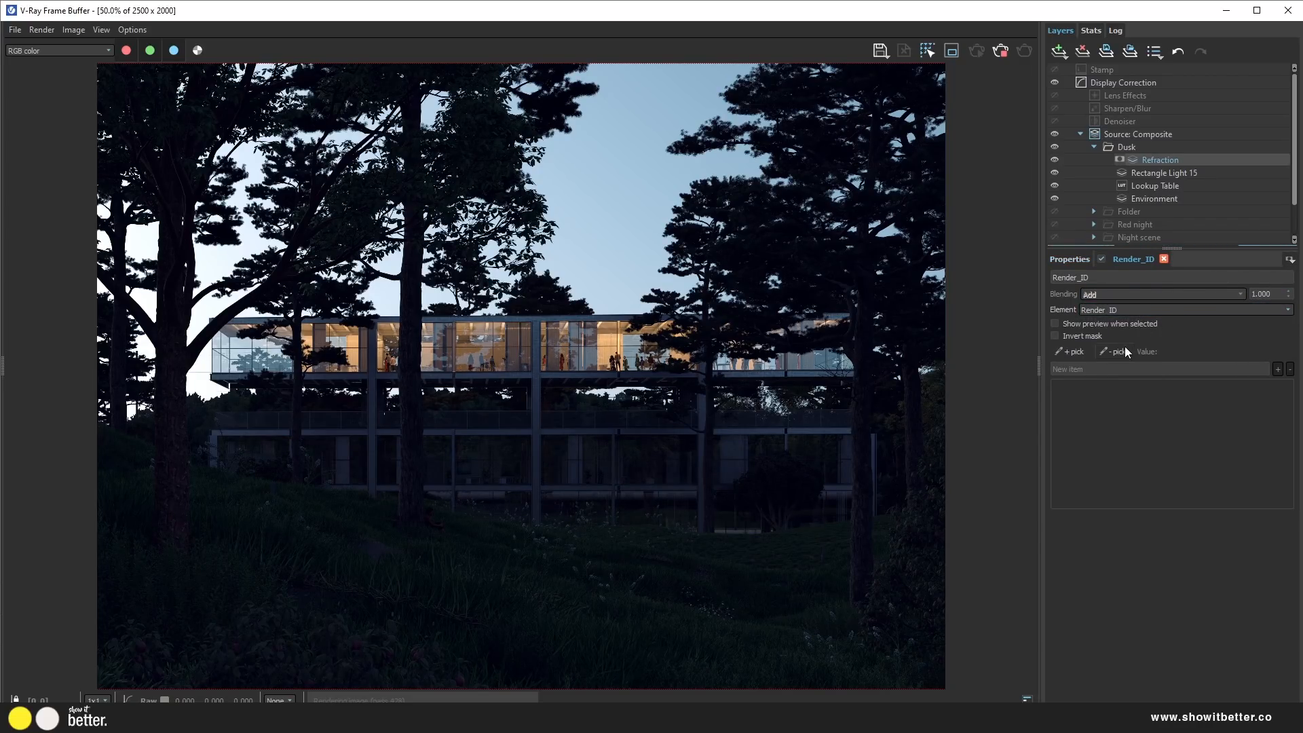
Pick the glass panes at the upper floor's left end into the Refraction layer's Render_ID mask
click(1063, 351)
scroll(659, 463, up, 1)
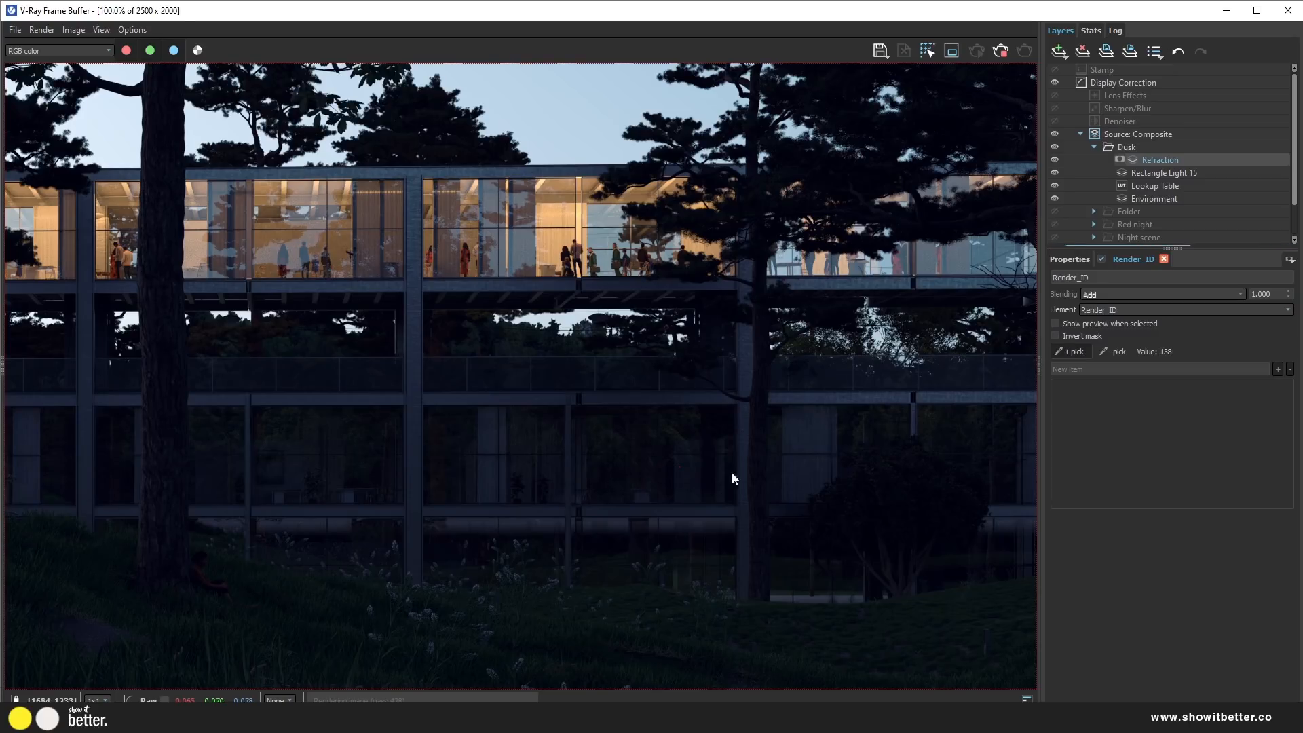
scroll(731, 470, down, 1)
scroll(411, 367, up, 1)
middle_drag(309, 367, 583, 428)
click(346, 440)
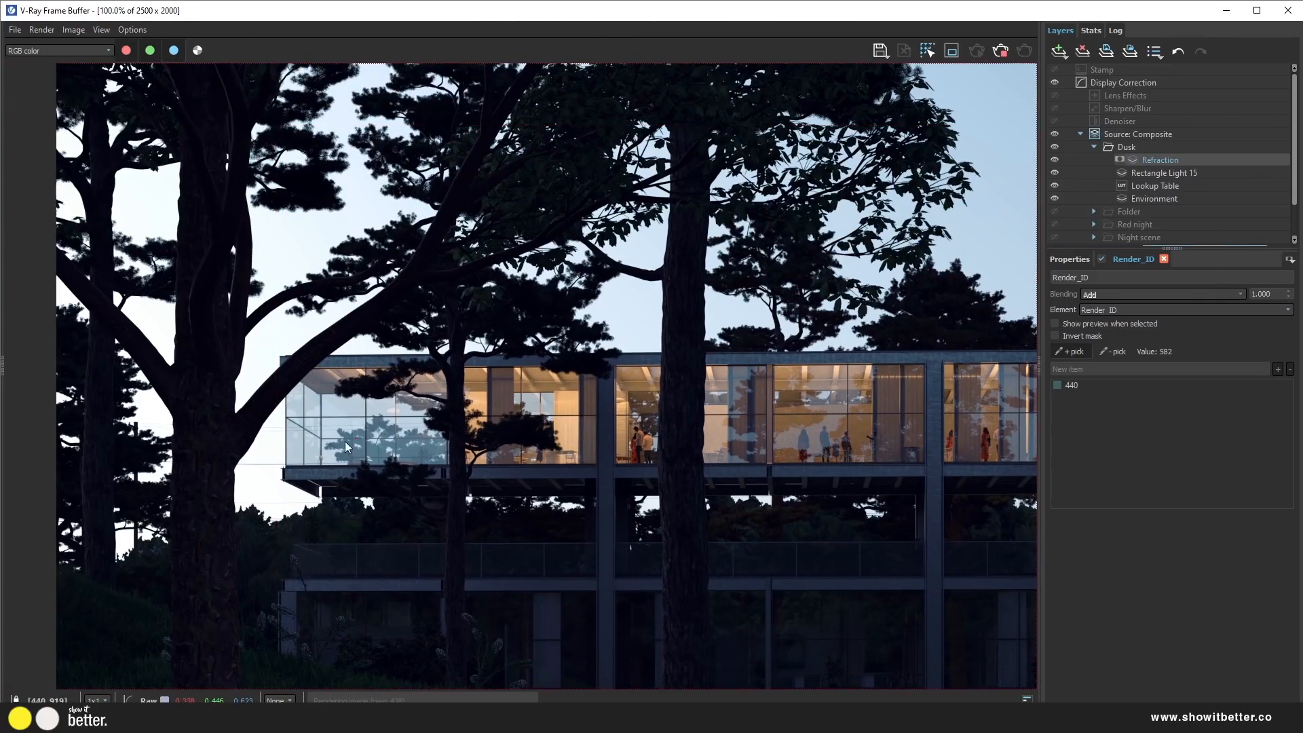
scroll(332, 446, up, 1)
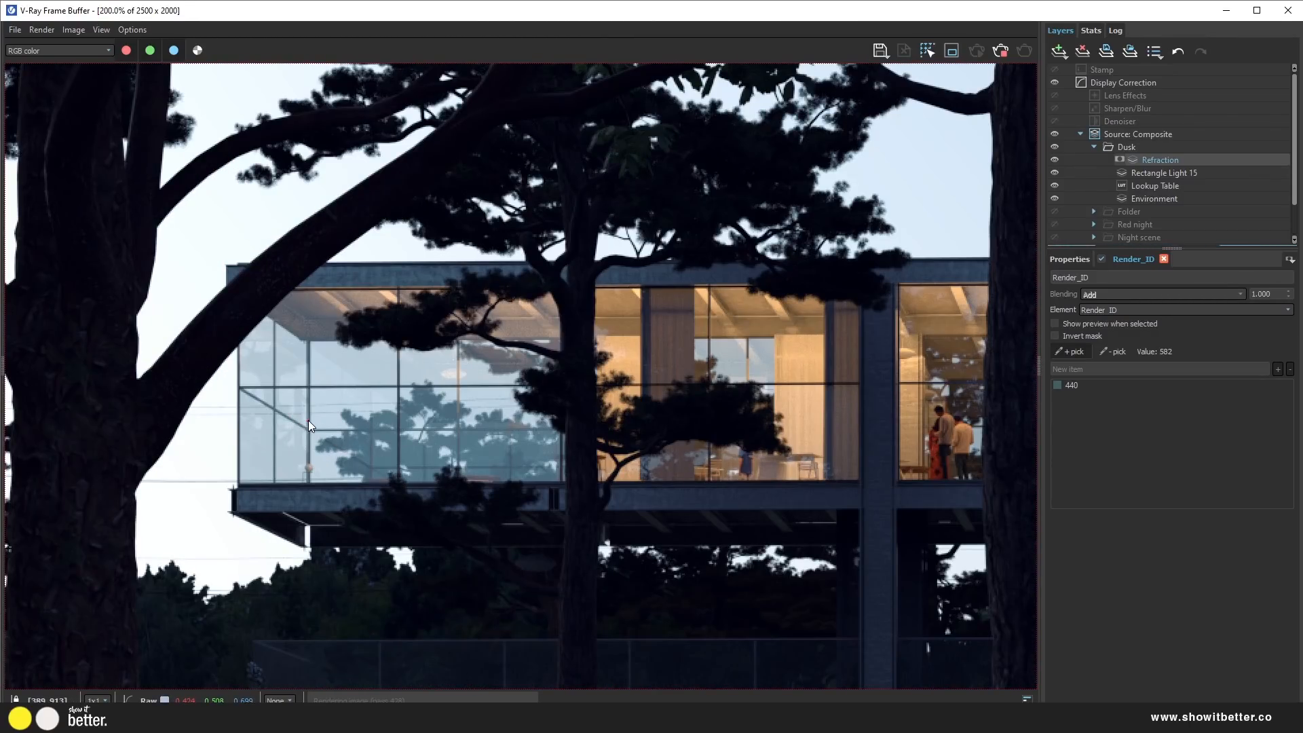
click(308, 425)
click(315, 357)
click(448, 373)
click(473, 431)
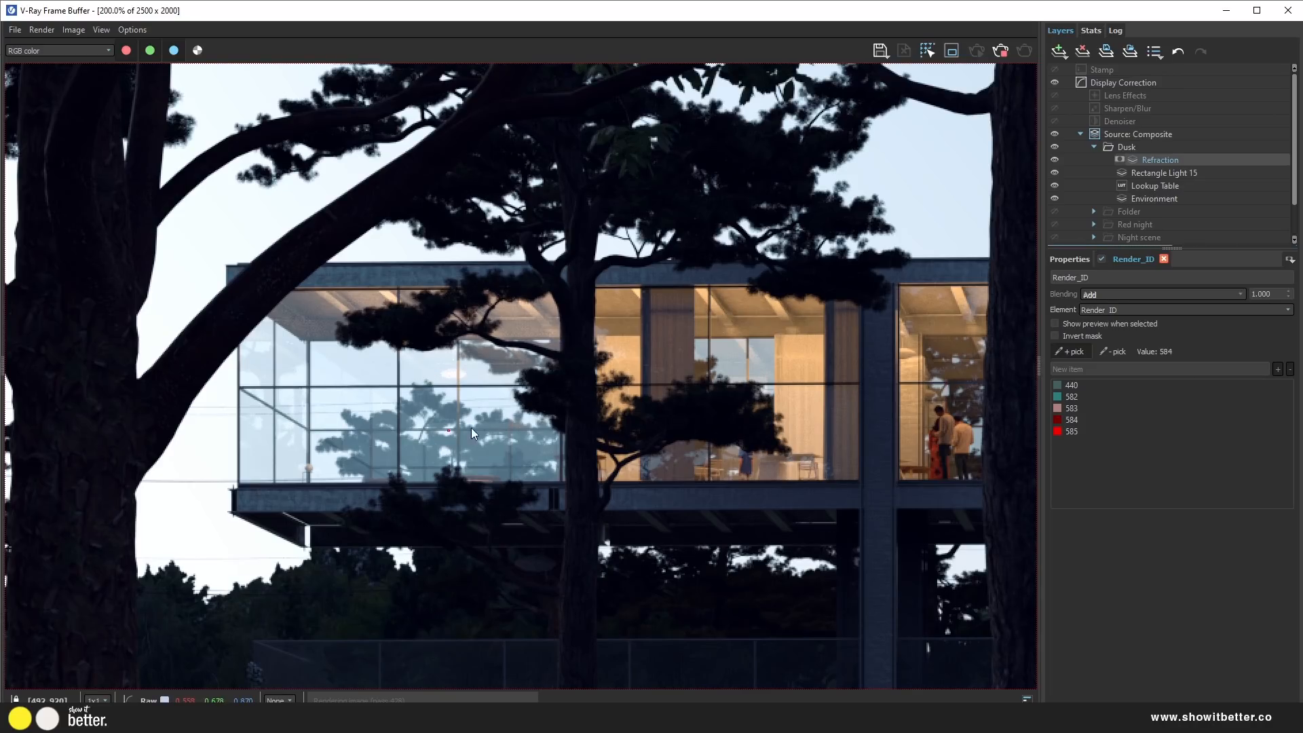
Extend the Render_ID mask with the upper-floor panes behind the pine and around the large central tree trunk
click(658, 346)
click(690, 466)
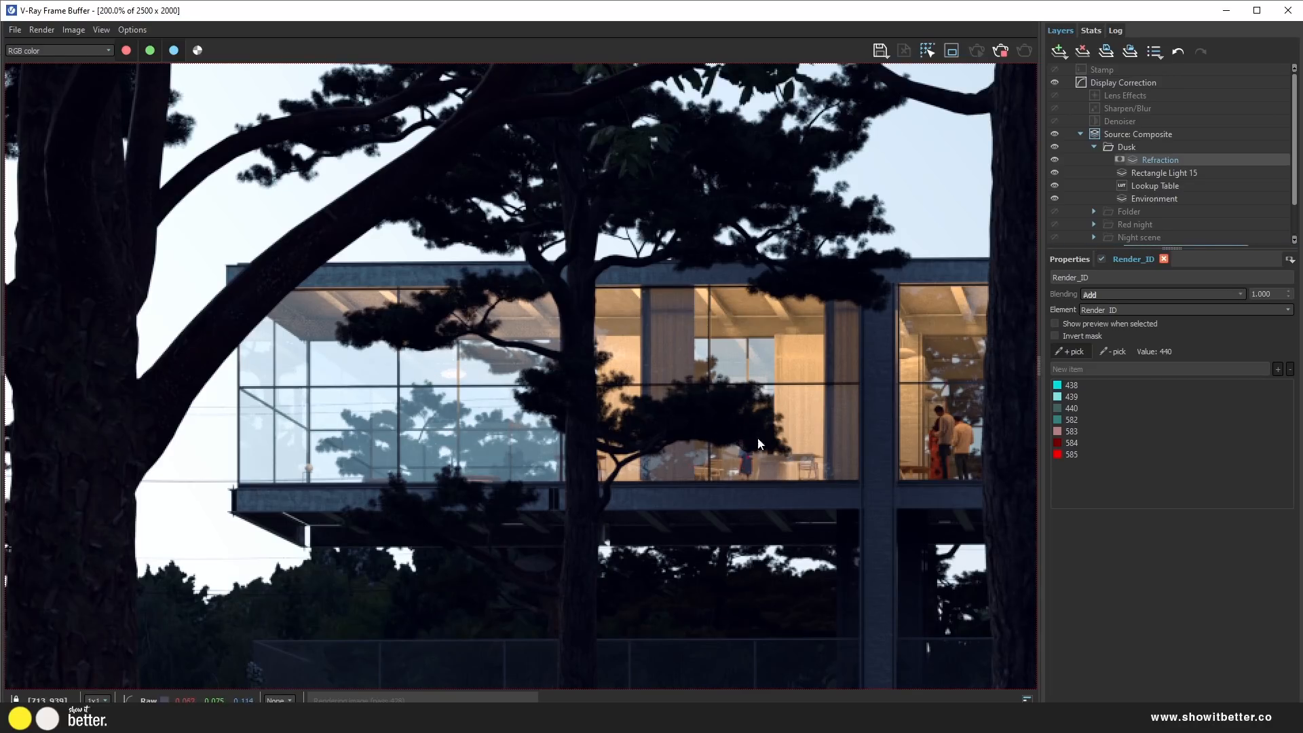
click(786, 346)
middle_drag(785, 346, 328, 361)
click(474, 396)
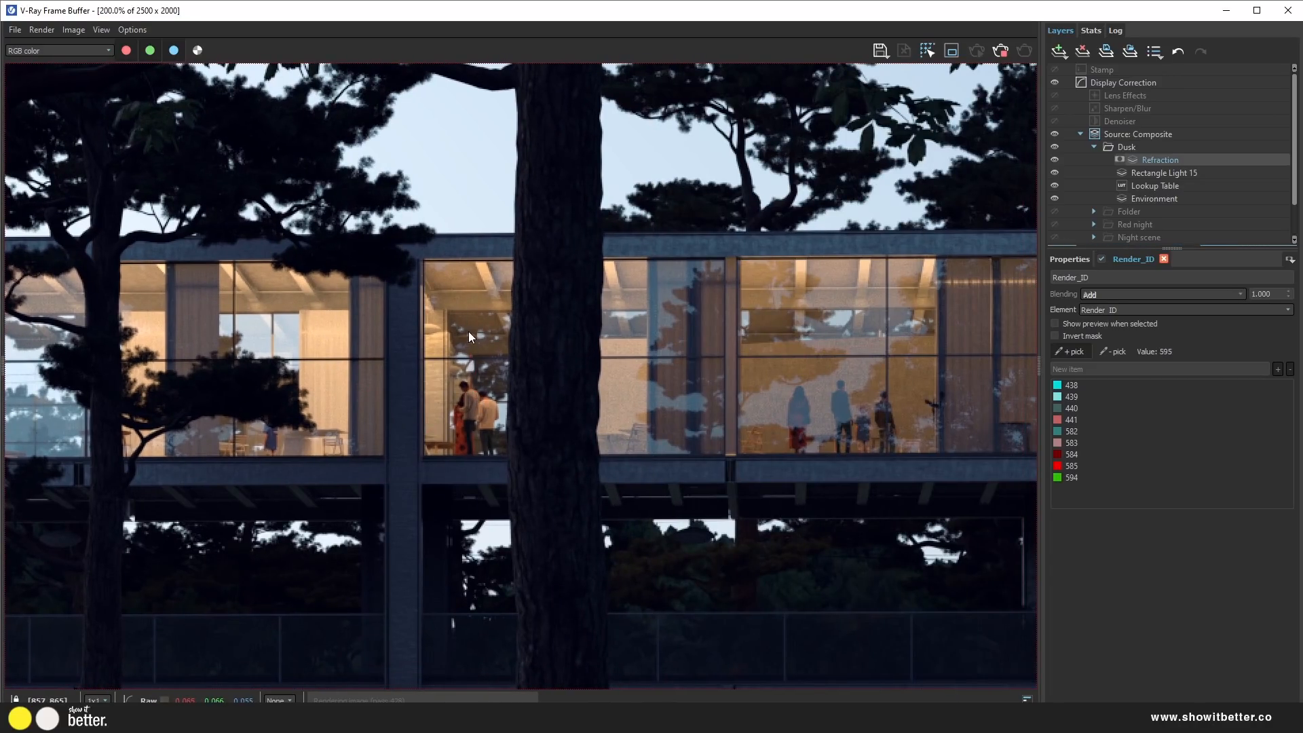
click(469, 331)
click(648, 334)
click(666, 397)
click(804, 350)
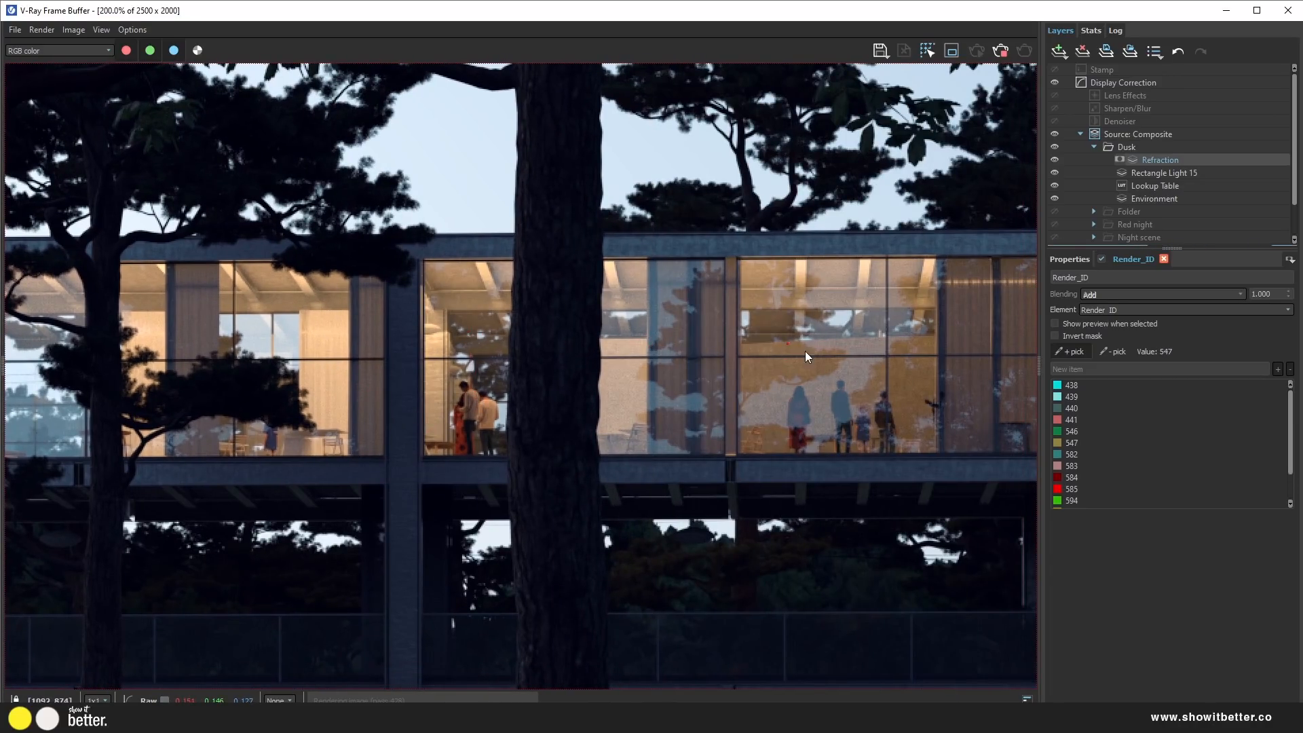
Add the upper-floor panes on both sides of the next concrete column to the Render_ID mask
middle_drag(805, 350, 356, 340)
click(436, 310)
click(468, 369)
click(625, 345)
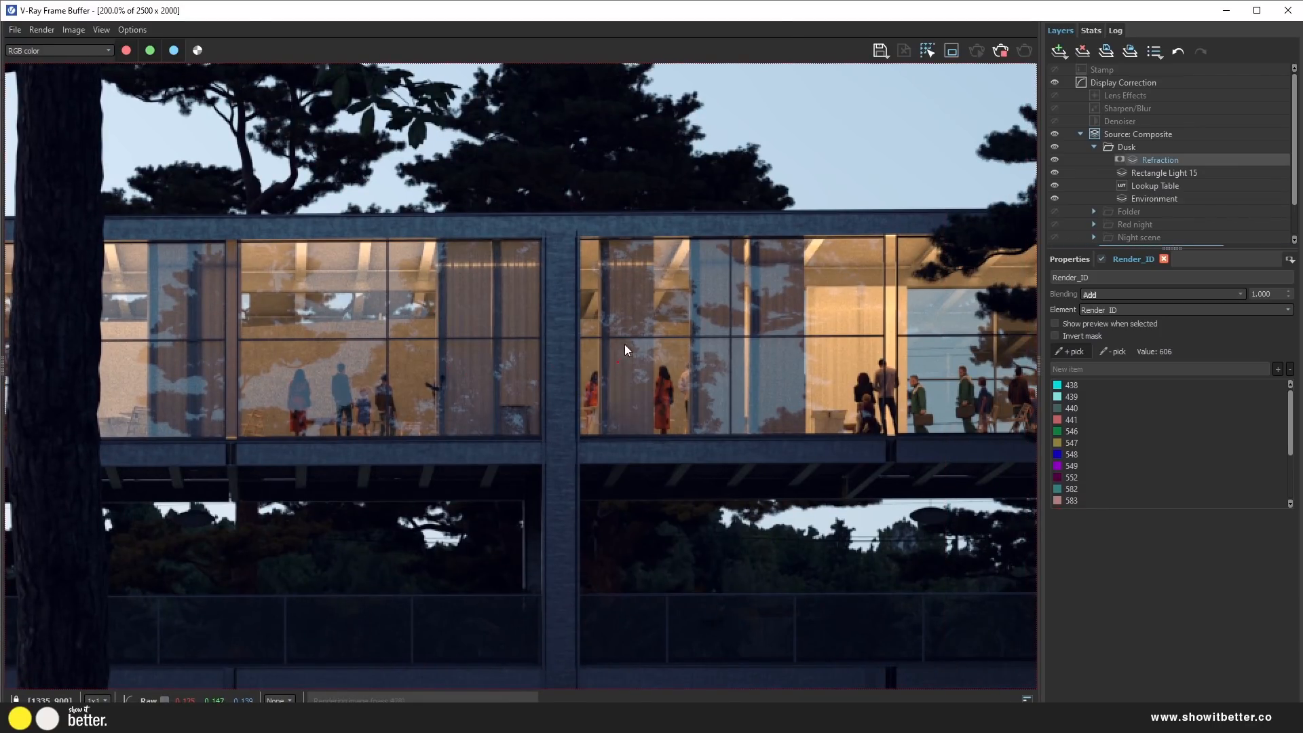
Set the masked Refraction layer's blending amount to 0.214 and check the upper-floor glazing
scroll(961, 382, down, 1)
click(1079, 261)
drag(1288, 294, 1266, 139)
scroll(600, 439, down, 1)
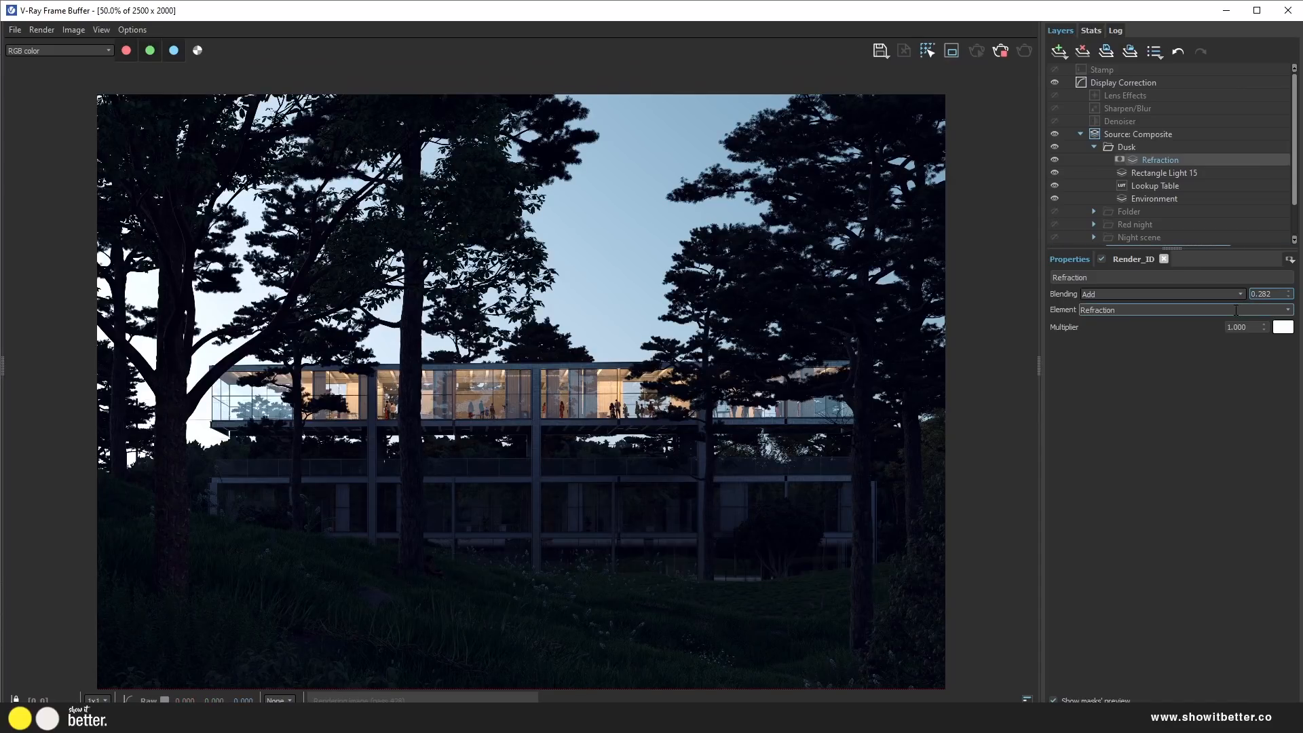
drag(1291, 297, 1280, 40)
drag(1289, 298, 1292, 227)
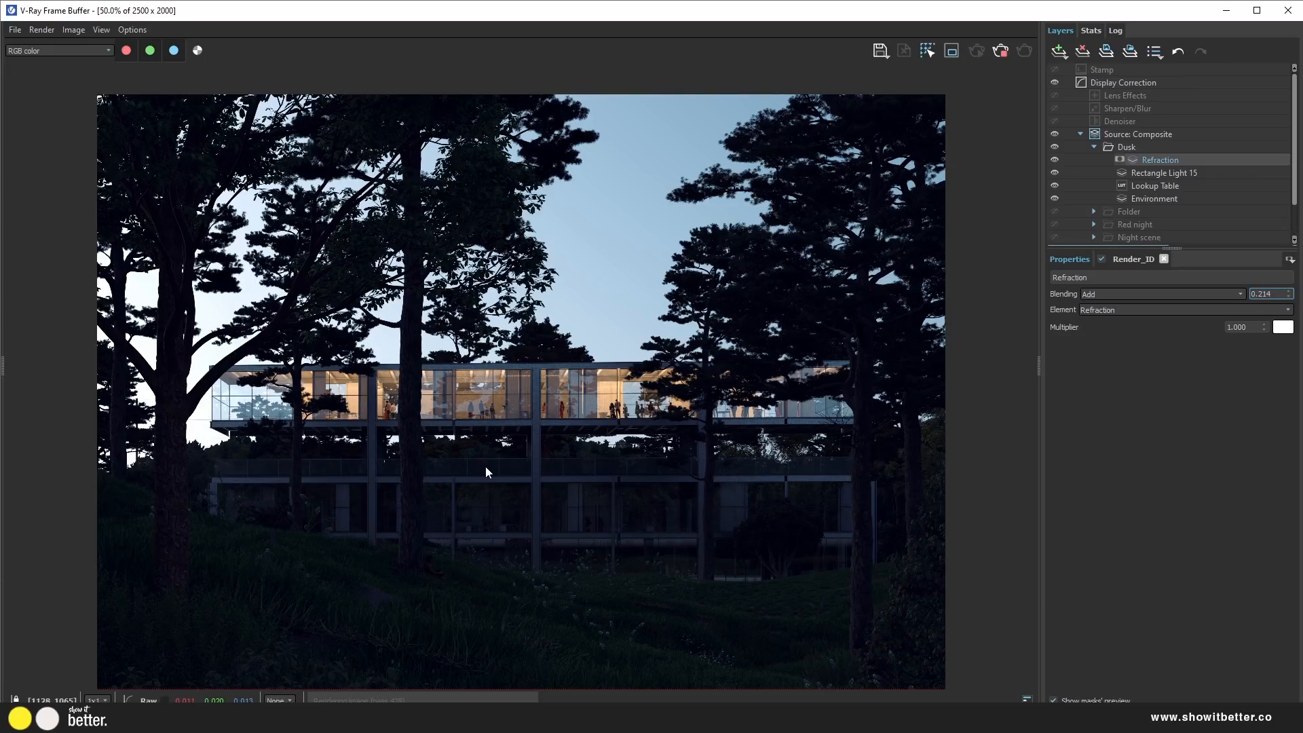
double_click(280, 424)
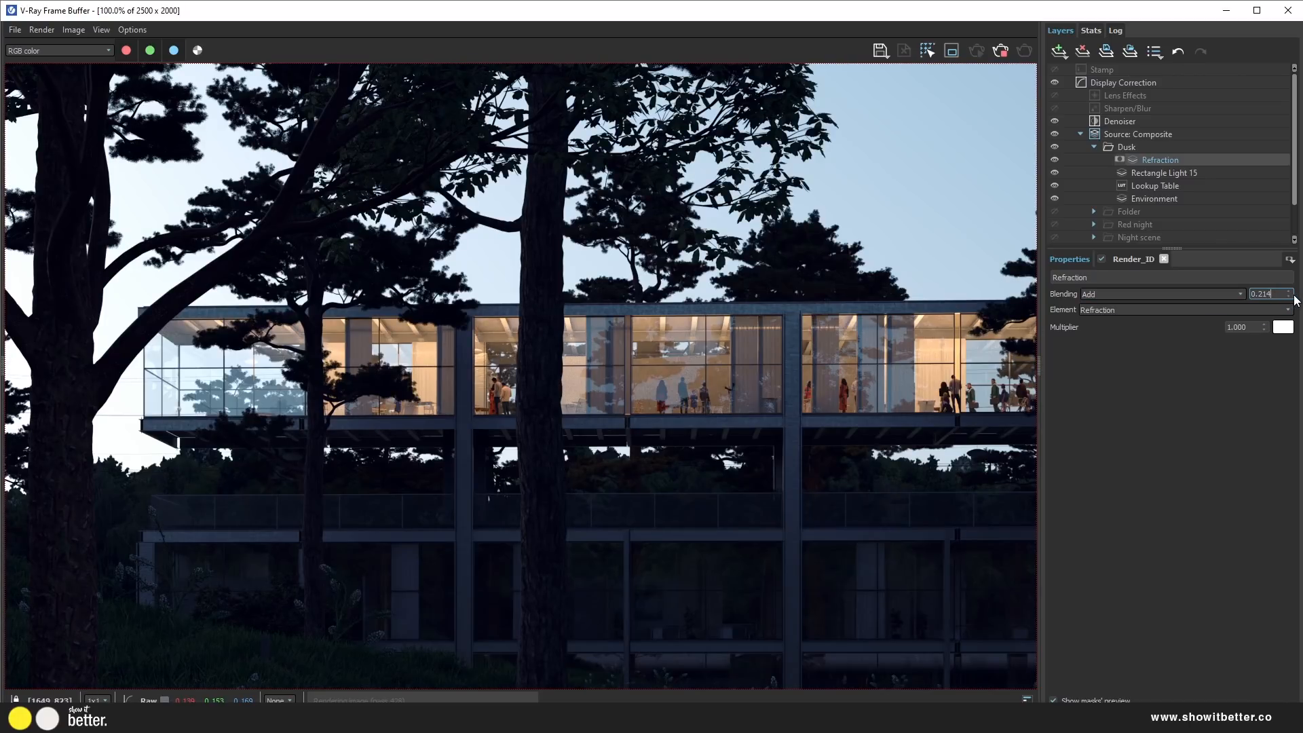
scroll(739, 438, down, 2)
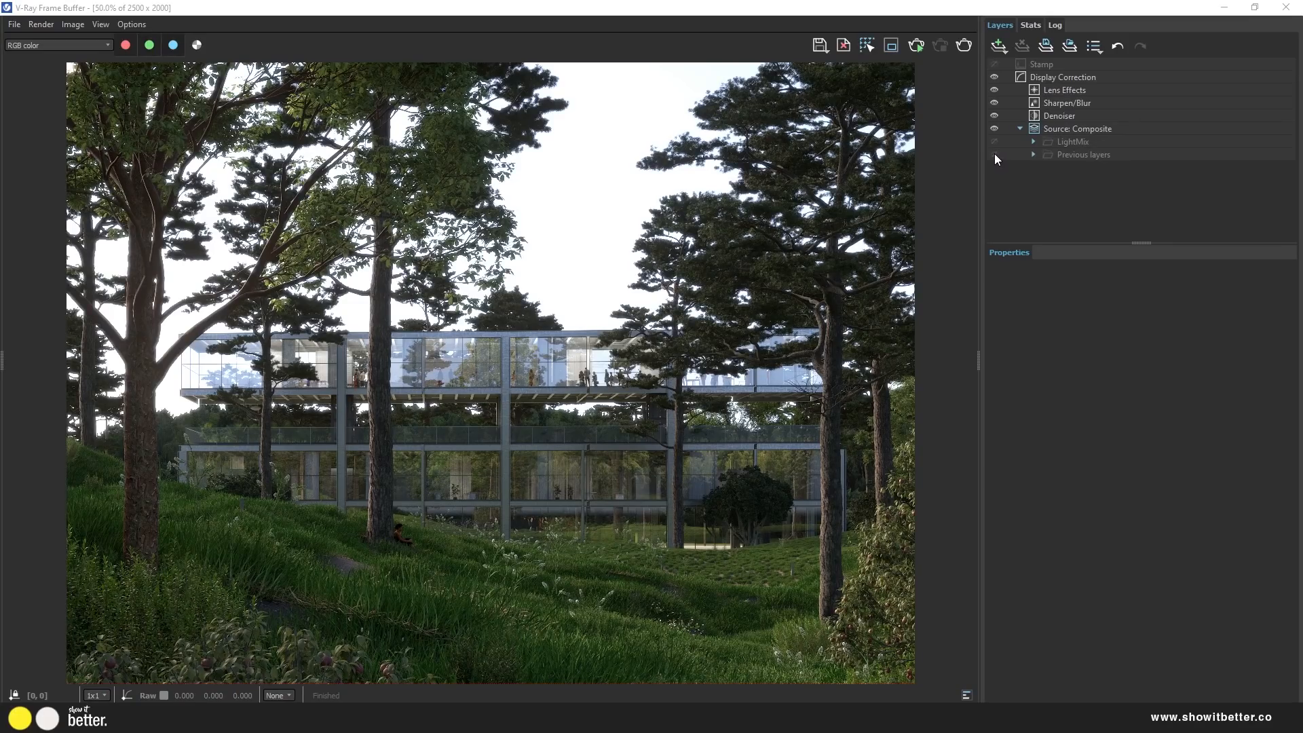
Enable and expand the Previous layers folder, keeping the scene folders inside it collapsed
click(994, 155)
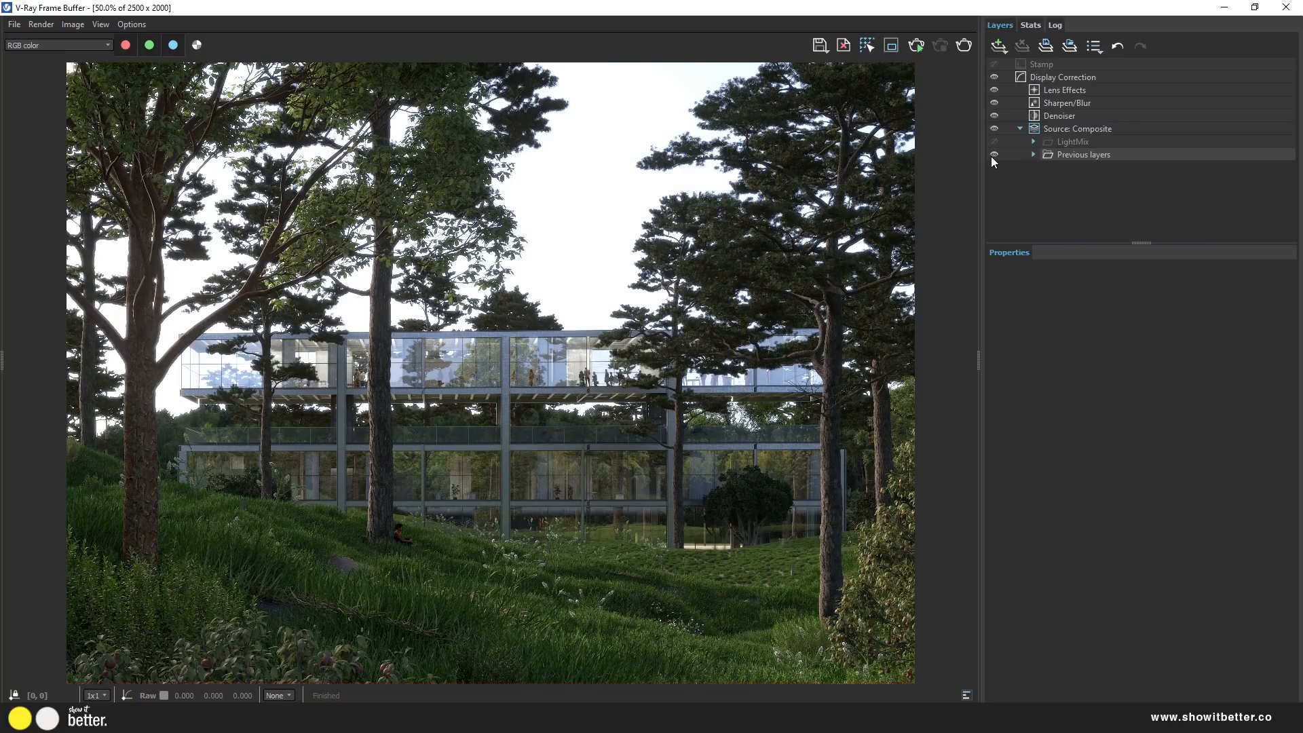
click(1033, 154)
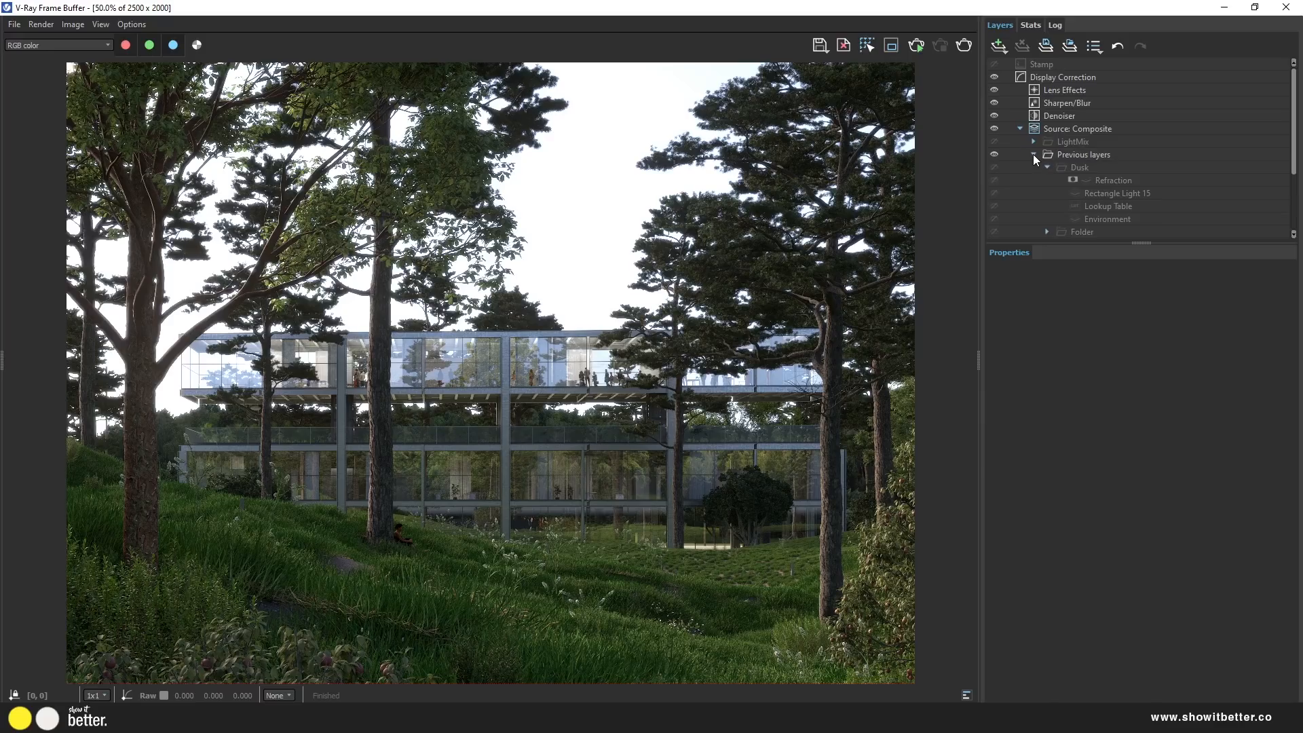
click(1046, 168)
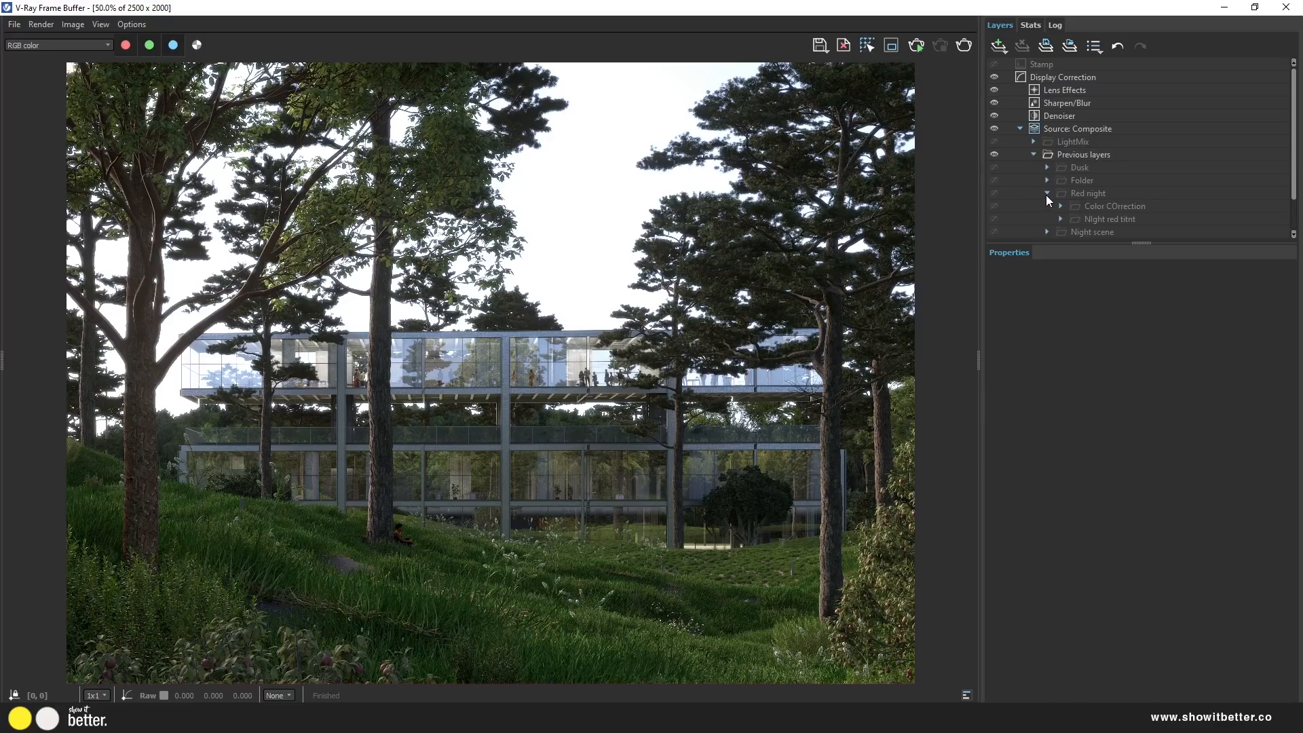
click(1046, 193)
scroll(1046, 194, down, 1)
click(1048, 219)
click(1047, 219)
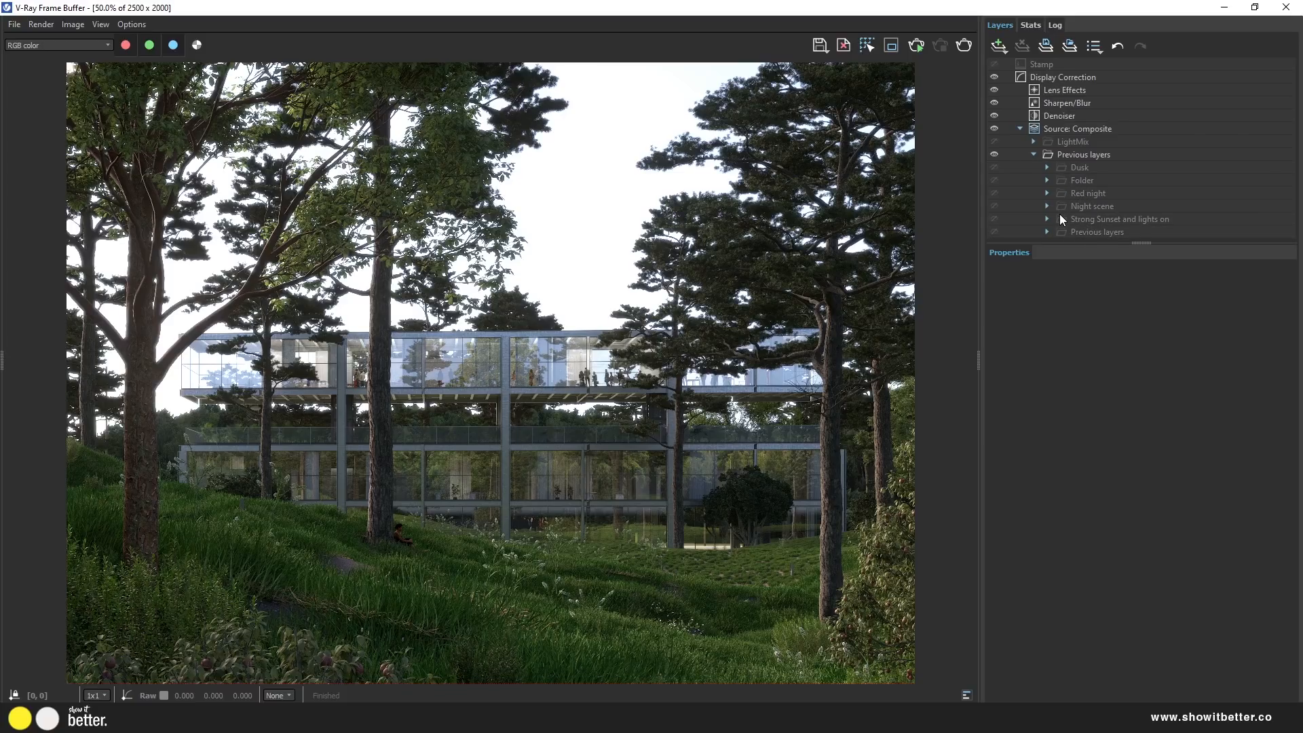
Show the Strong Sunset and lights on folder's look and compare it with its Color Correction folder off and on
click(993, 218)
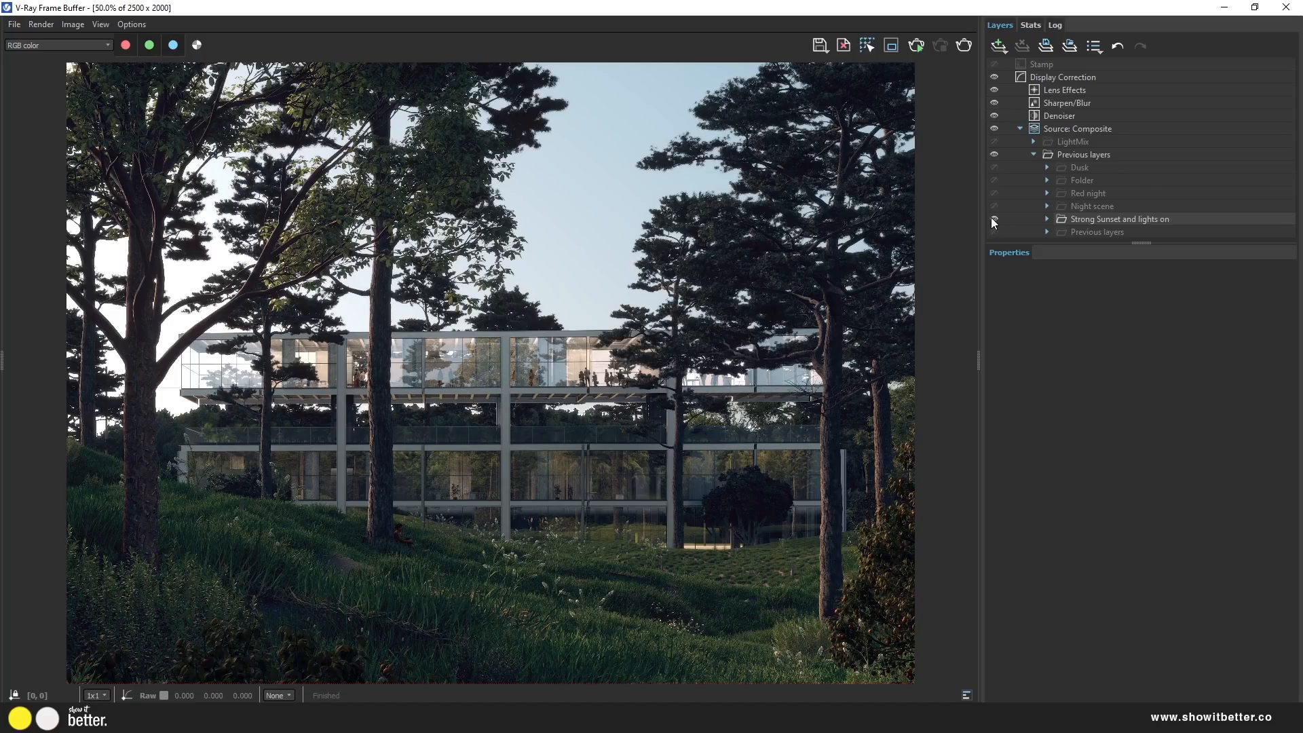
click(1045, 219)
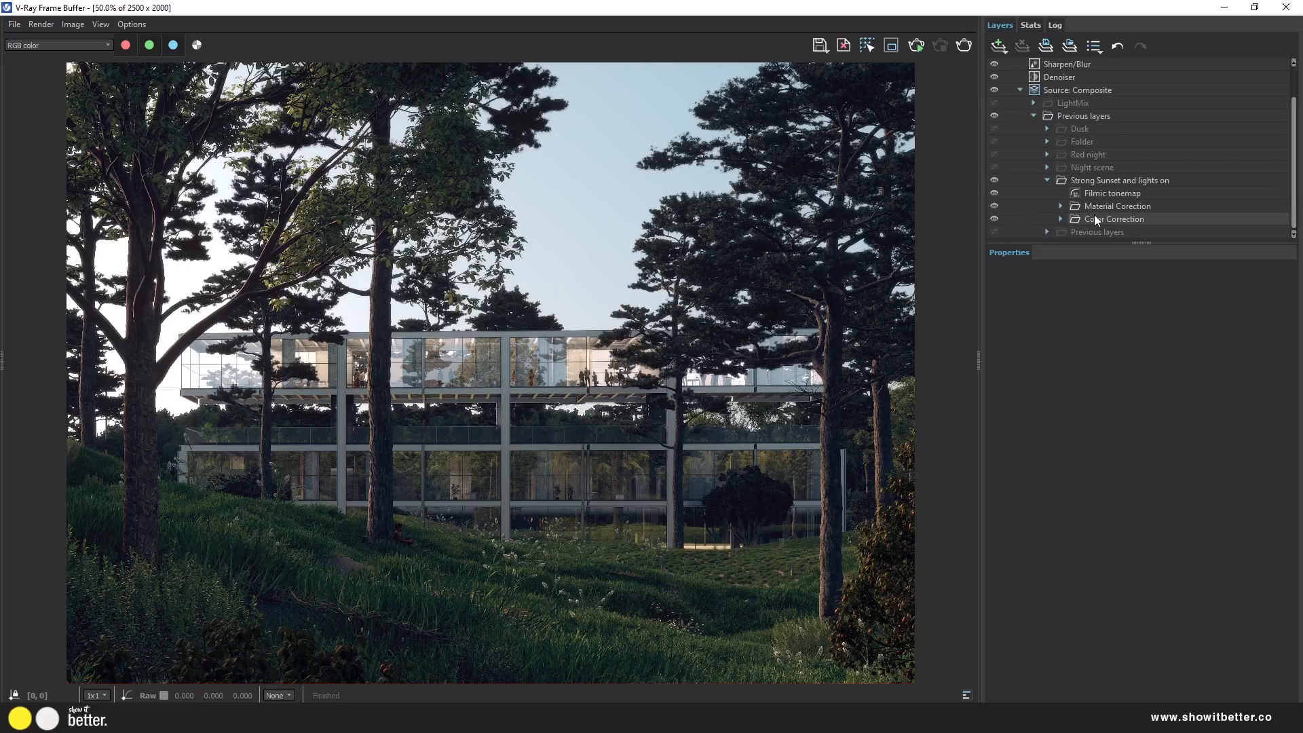
click(1095, 217)
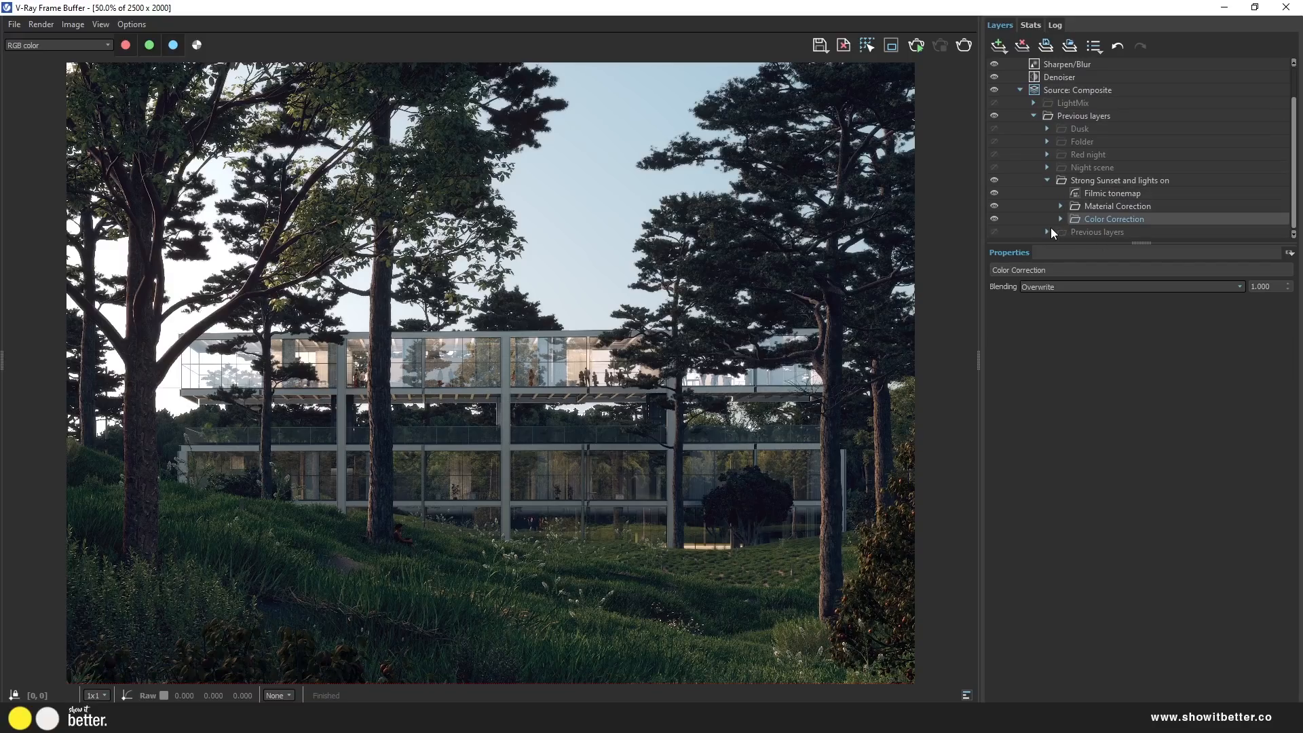
click(993, 220)
click(993, 219)
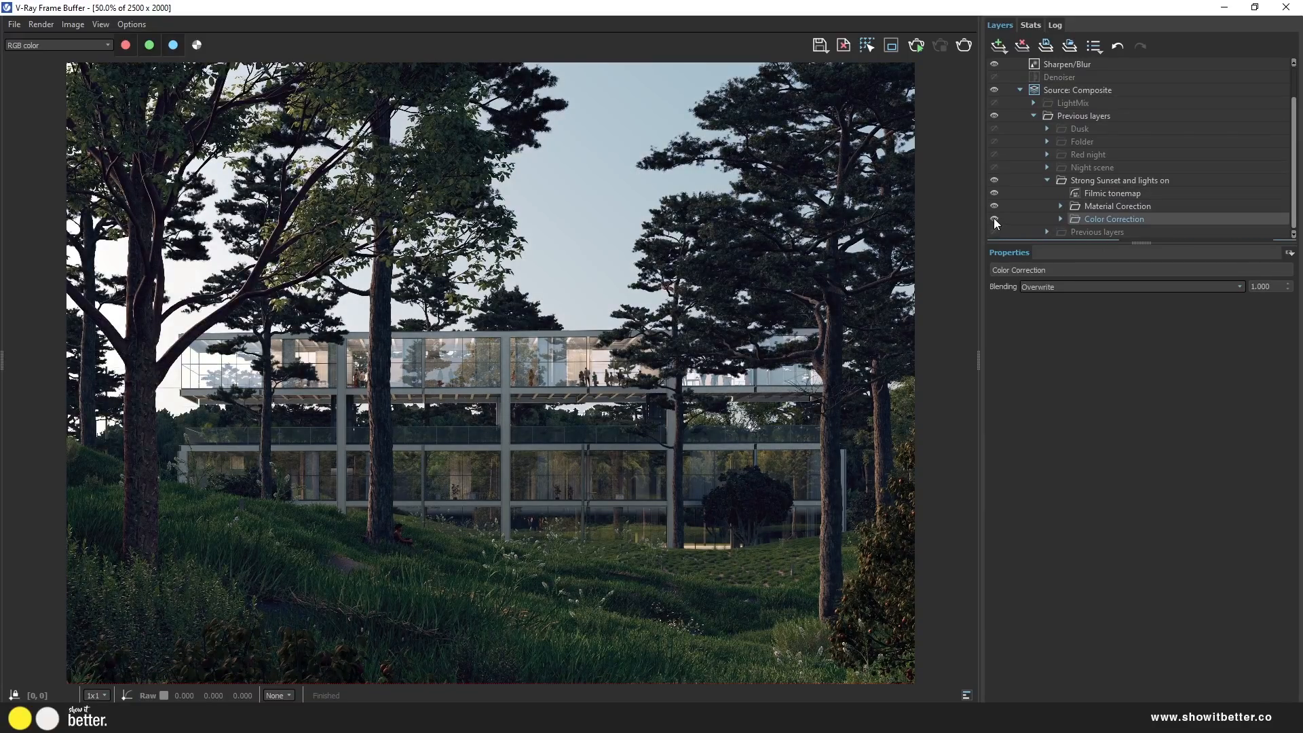
Compare the image with the Material Corection folder and its first Exposure layer off and on, leaving both enabled
click(994, 207)
click(995, 207)
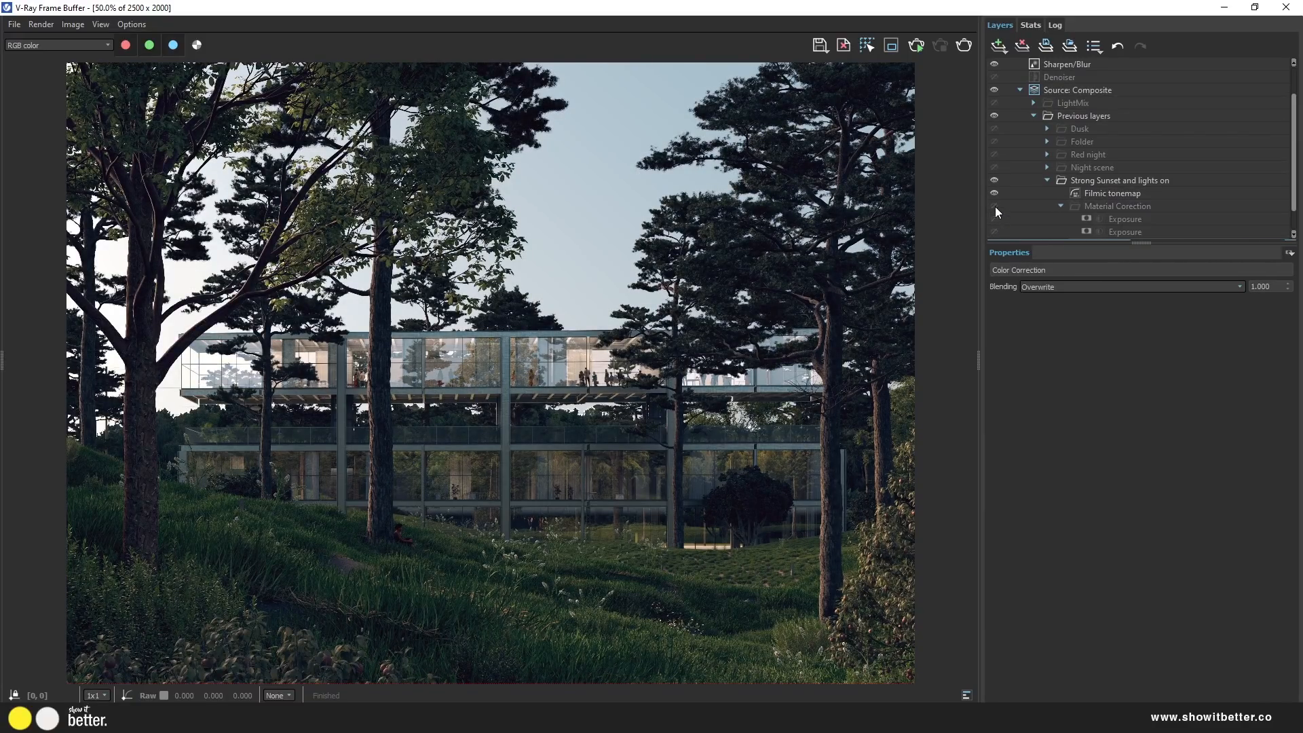
click(1060, 205)
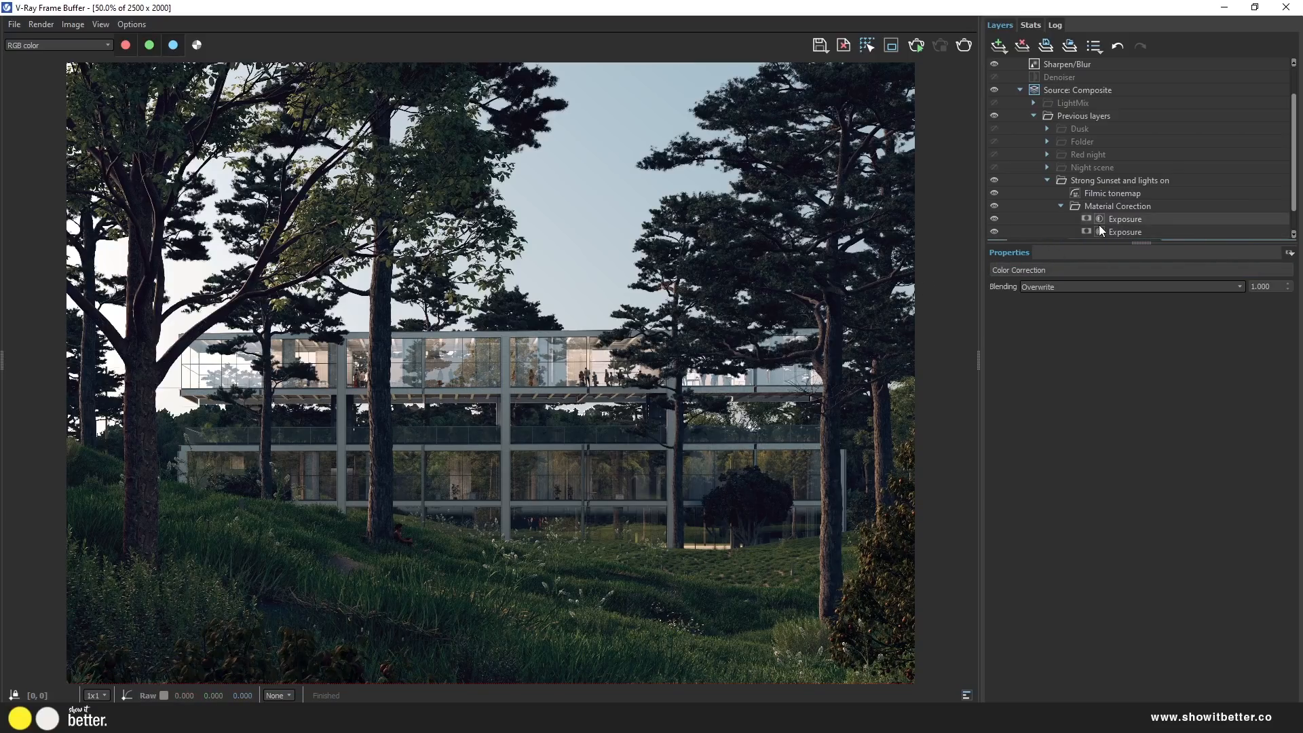
click(994, 219)
click(994, 219)
click(994, 219)
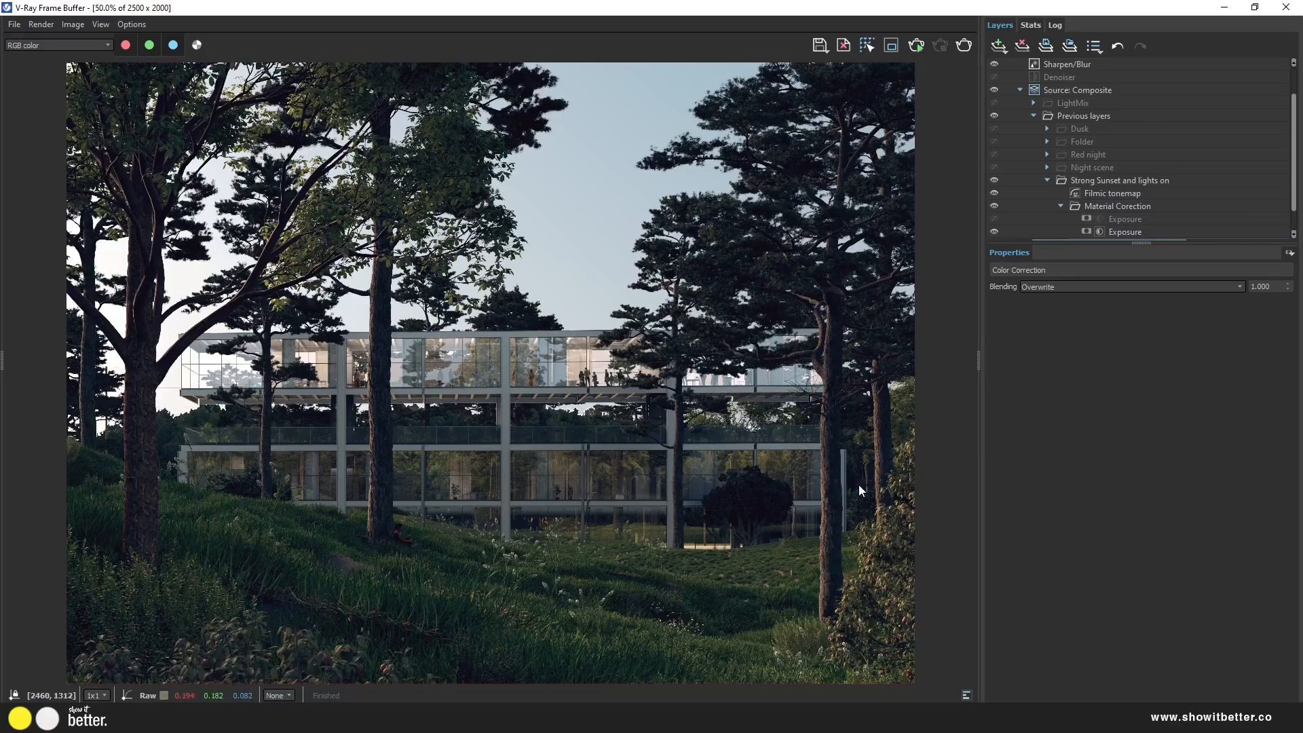
click(994, 219)
click(1060, 206)
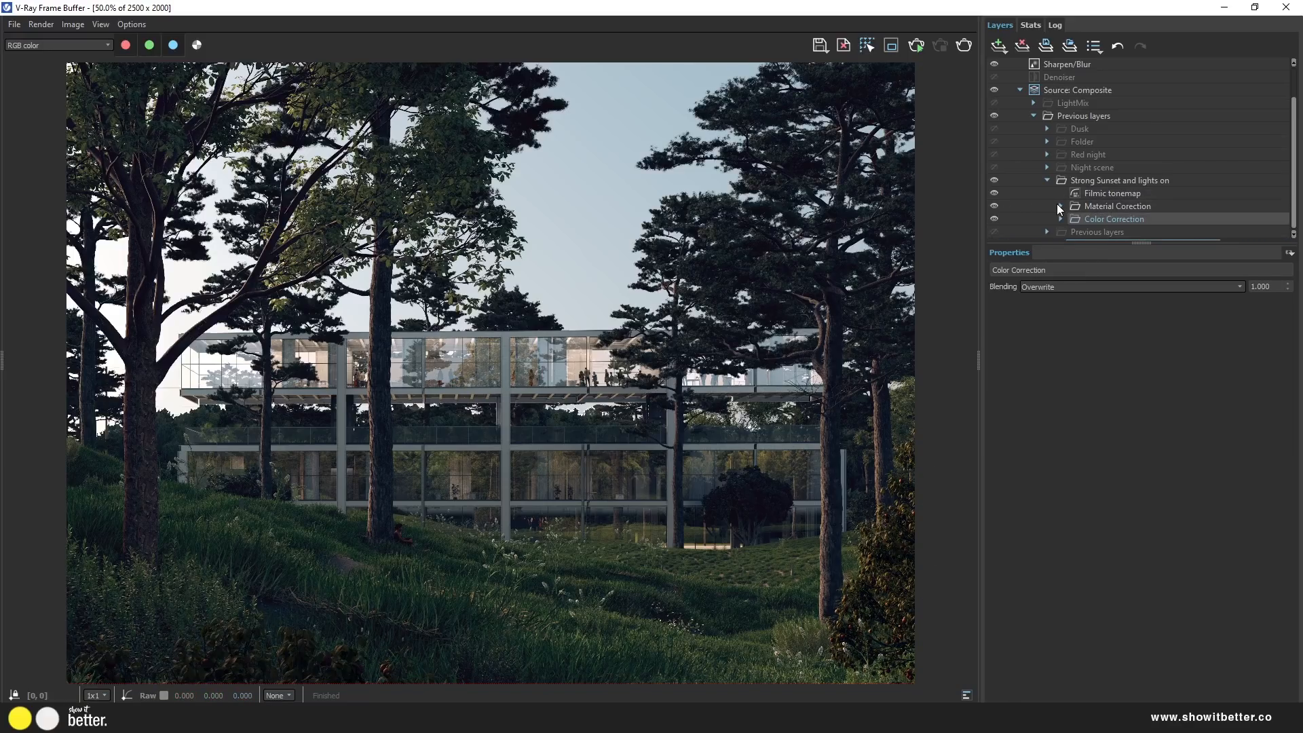
Toggle the Filmic tonemap layer's visibility repeatedly to examine its effect on the sunset look, leaving it enabled
click(994, 194)
click(994, 193)
click(995, 194)
click(994, 193)
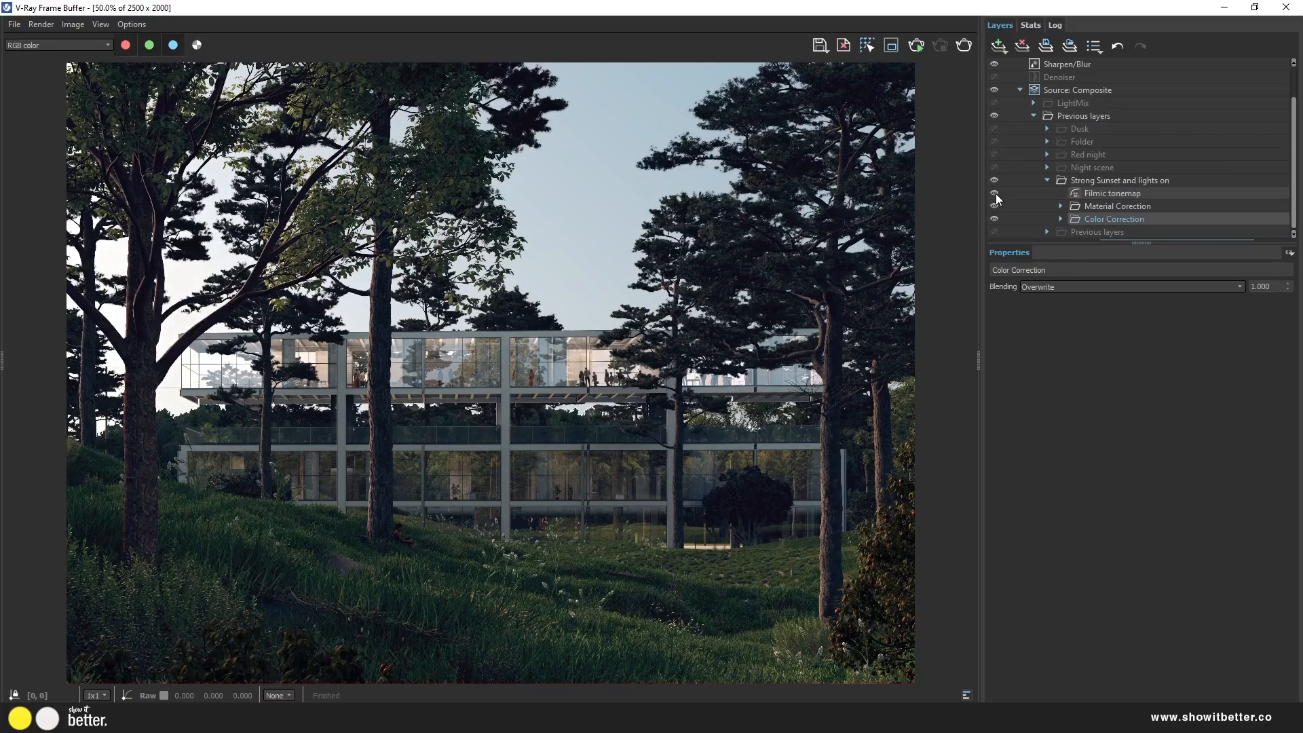
click(995, 193)
click(995, 193)
click(995, 194)
click(994, 193)
click(995, 193)
click(994, 193)
click(995, 193)
click(994, 193)
click(1047, 181)
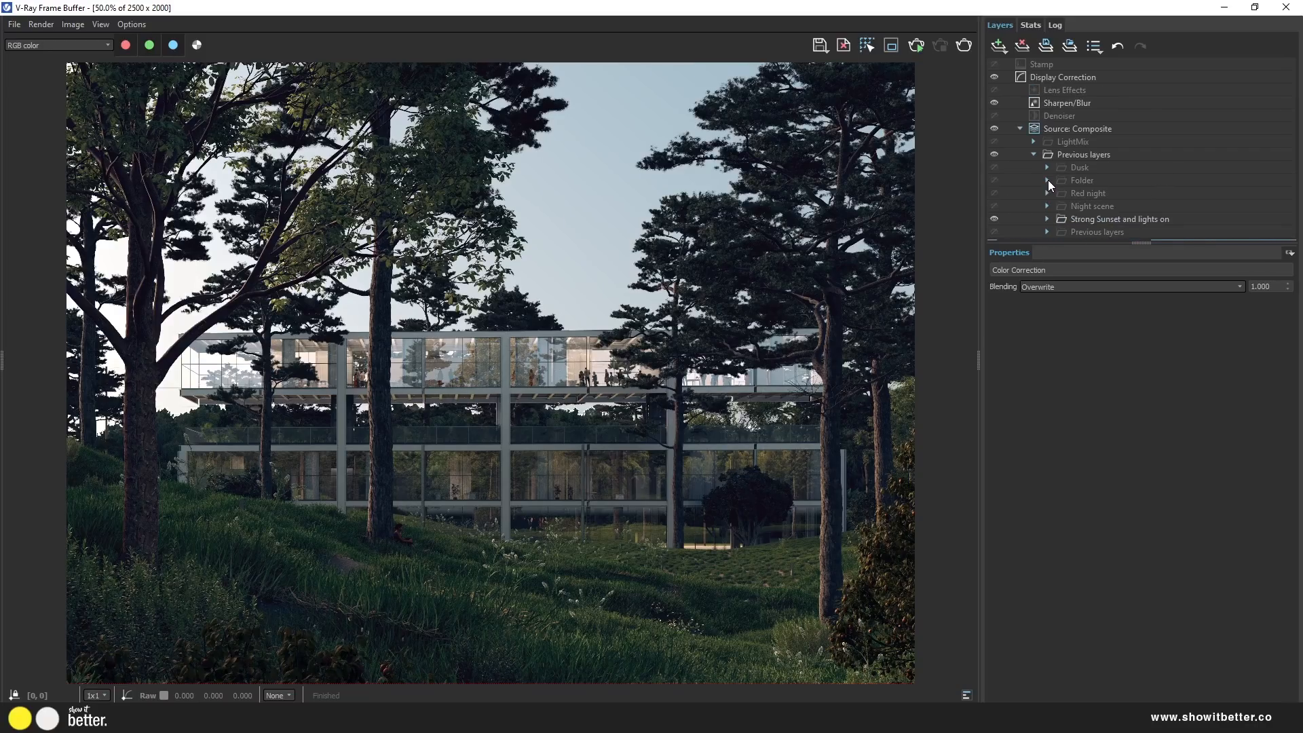
Replace the Strong Sunset and lights on look with the Night scene folder and select its Corrections folder
click(993, 217)
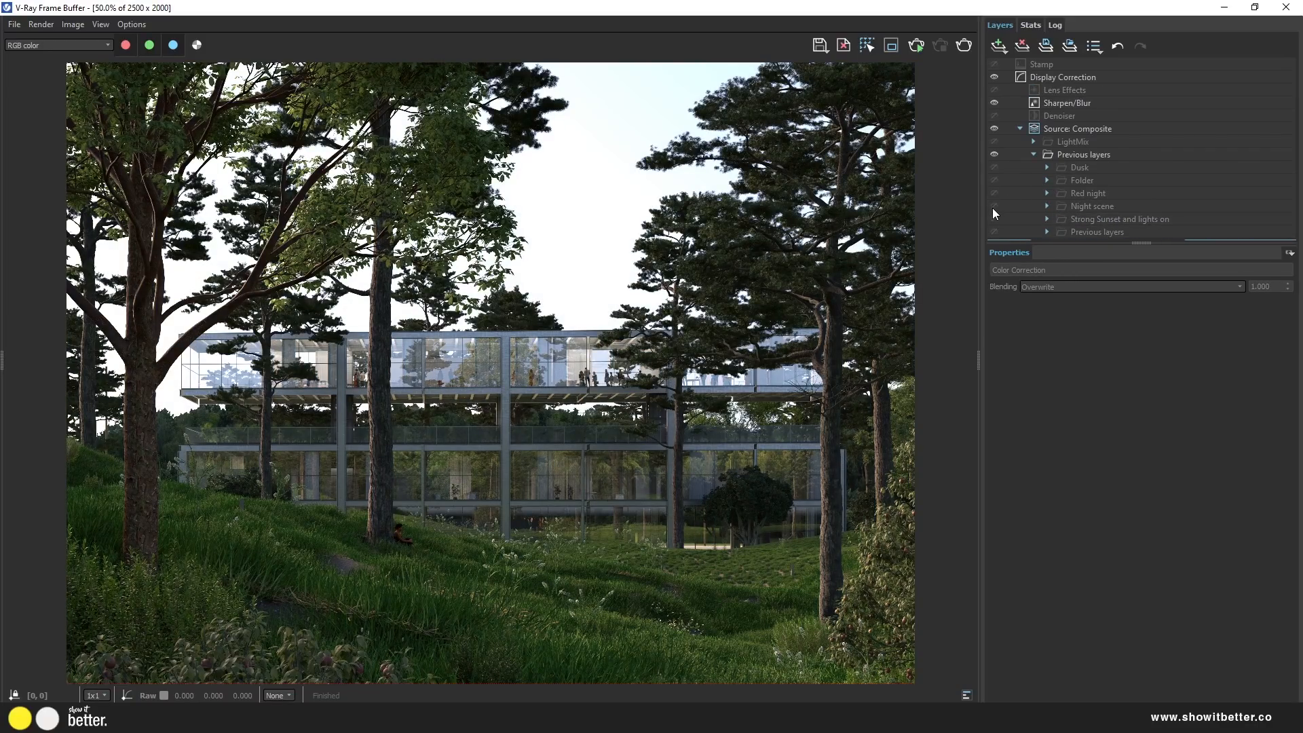
click(992, 207)
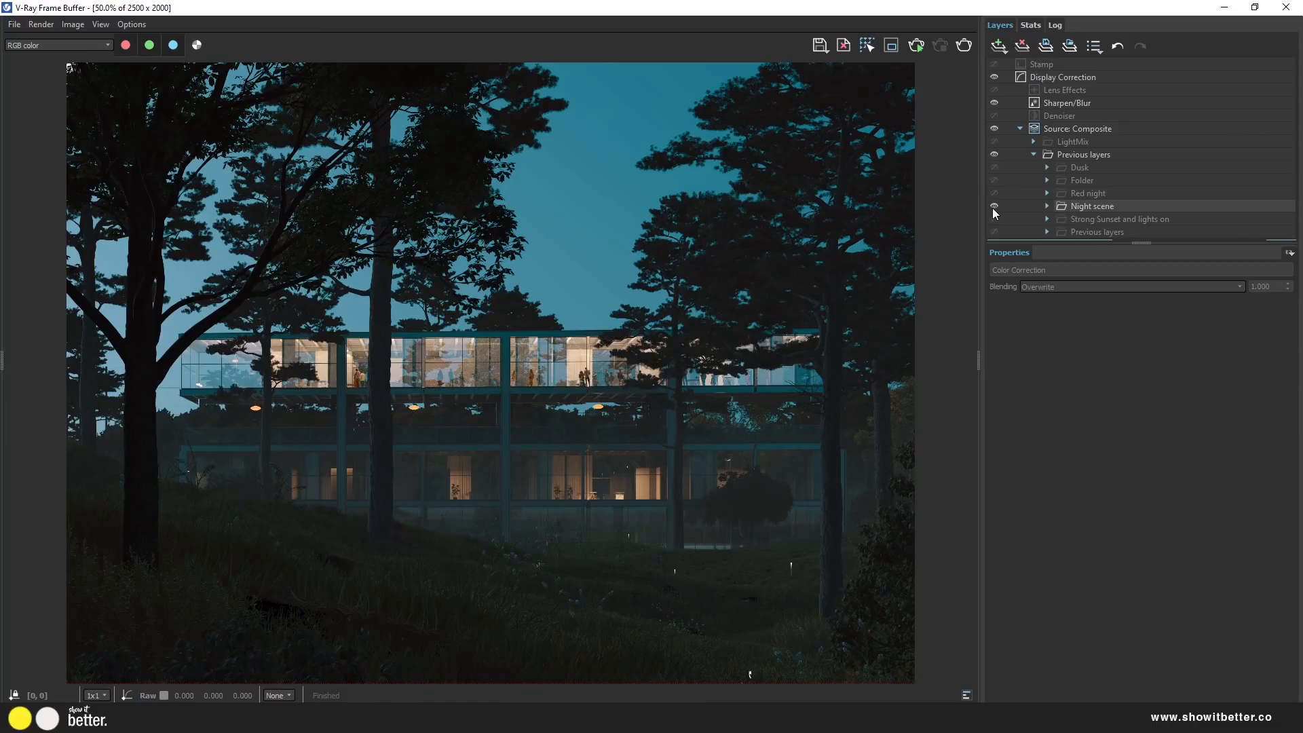
click(1047, 205)
scroll(1056, 193, down, 1)
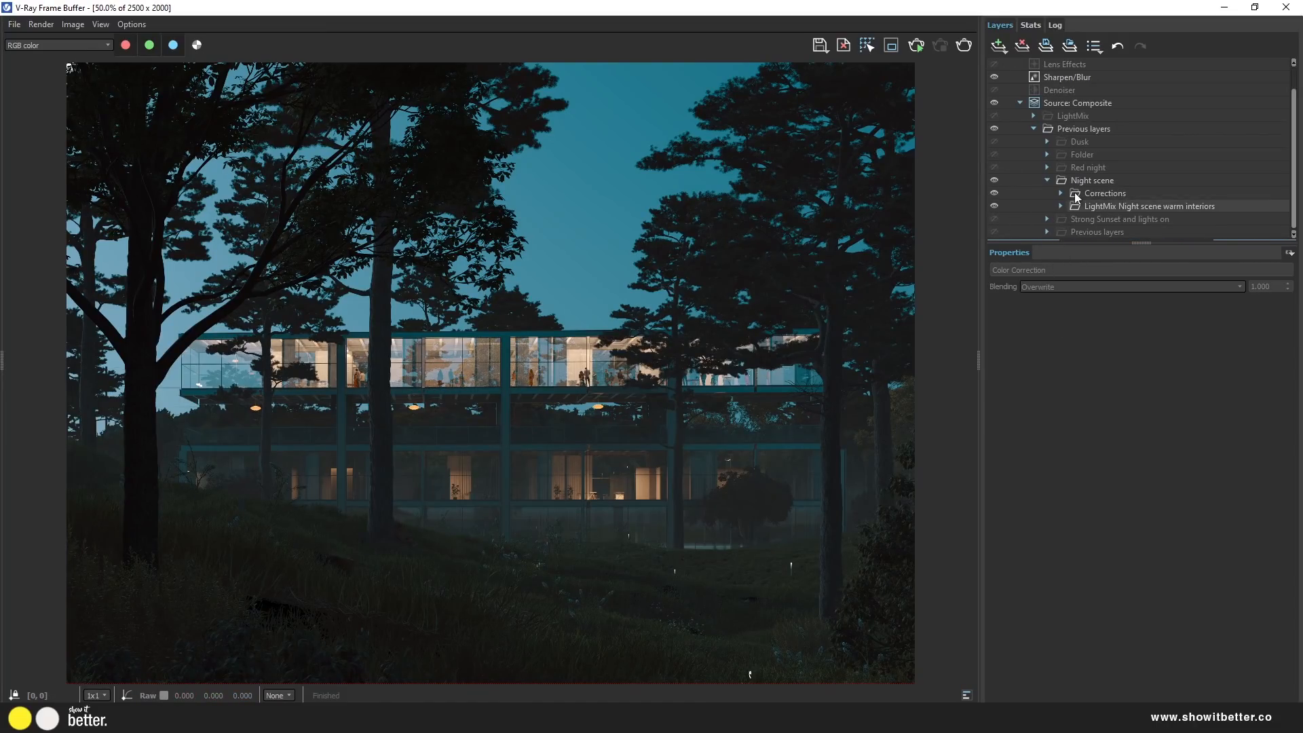
click(1085, 194)
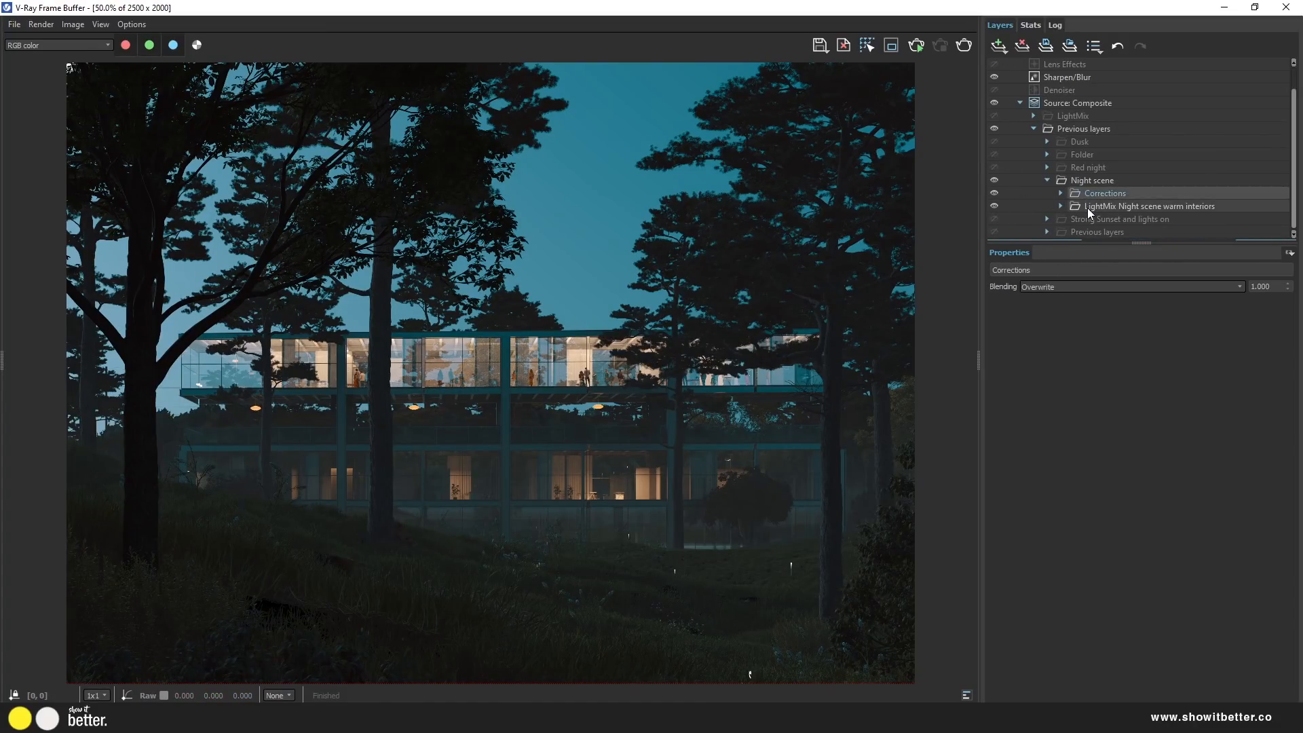
Hide the Night scene's Corrections folder and examine the layers inside the LightMix Night scene warm interiors folder
click(1087, 206)
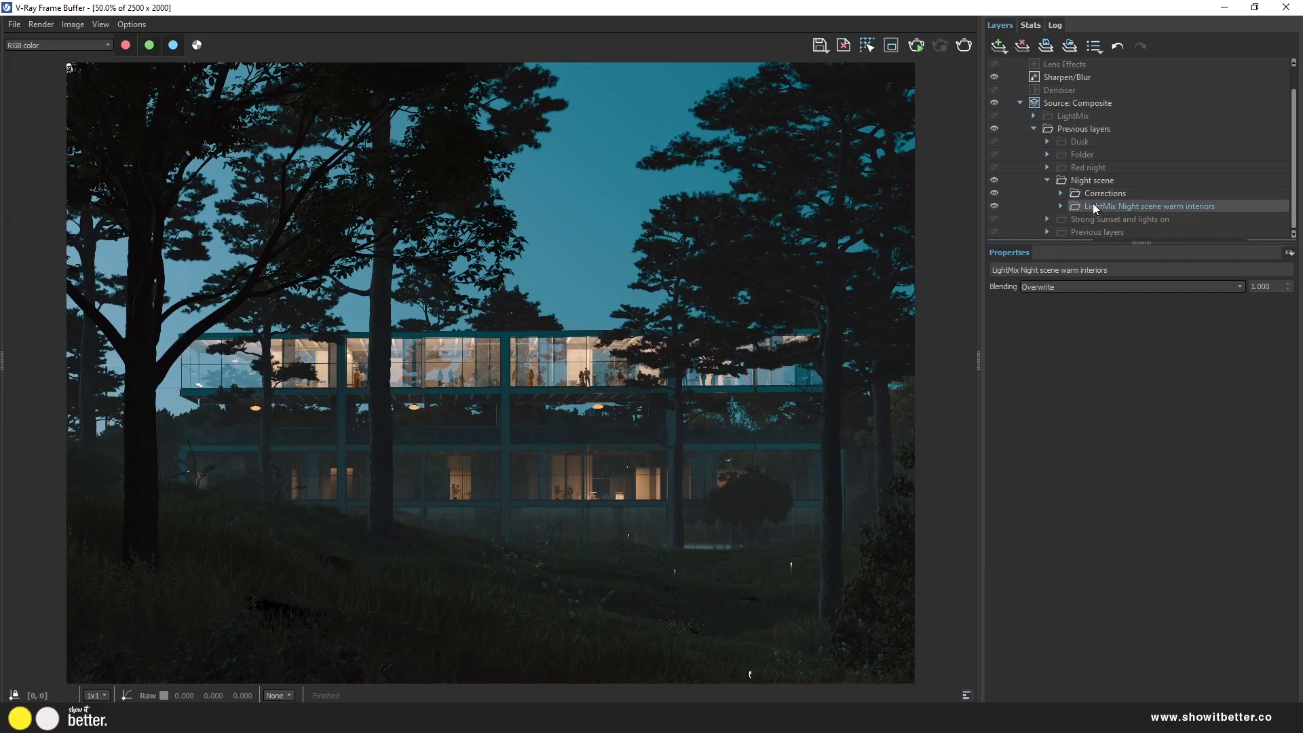
click(1085, 196)
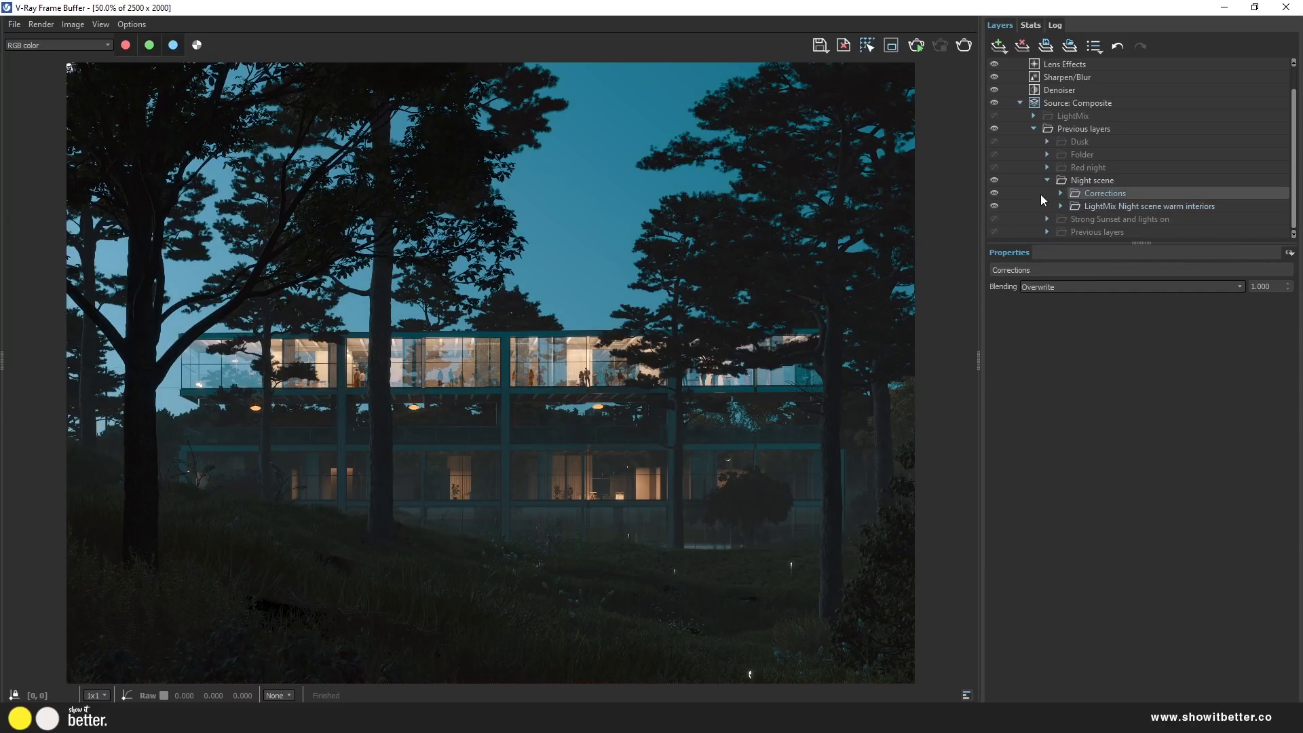
click(995, 193)
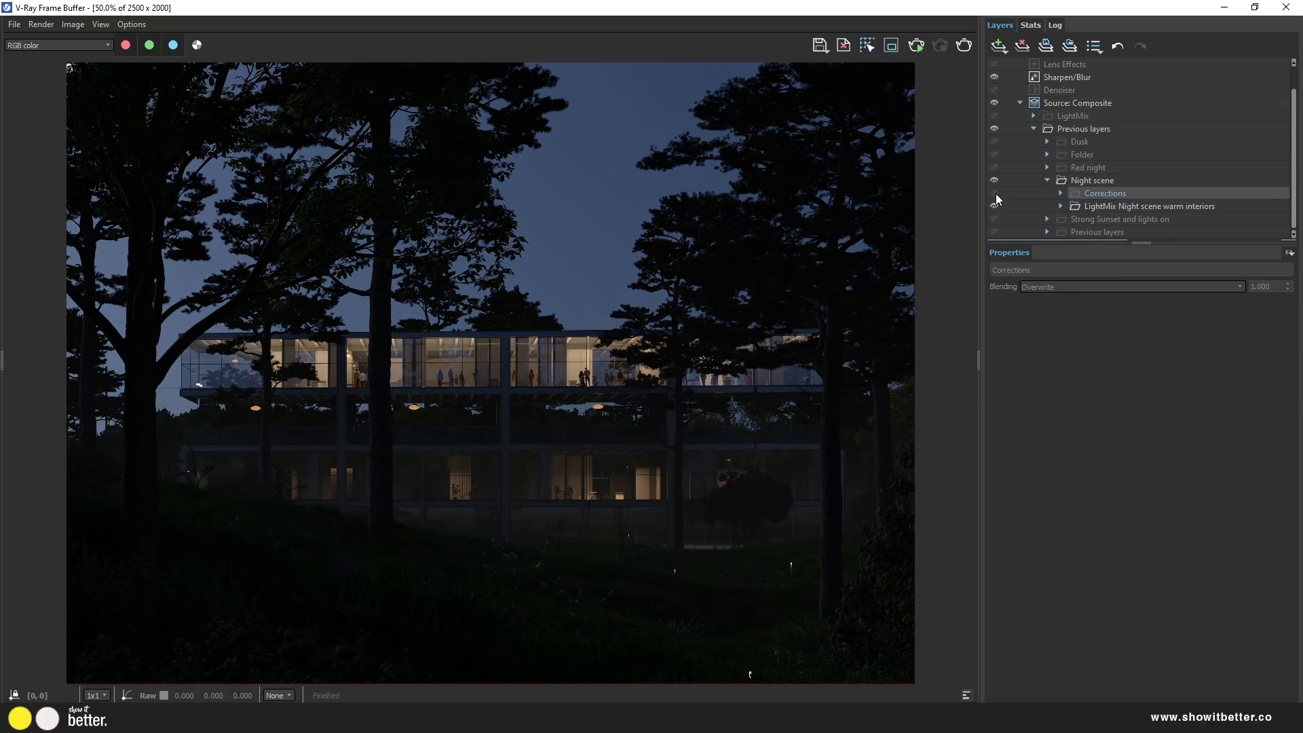
click(1101, 207)
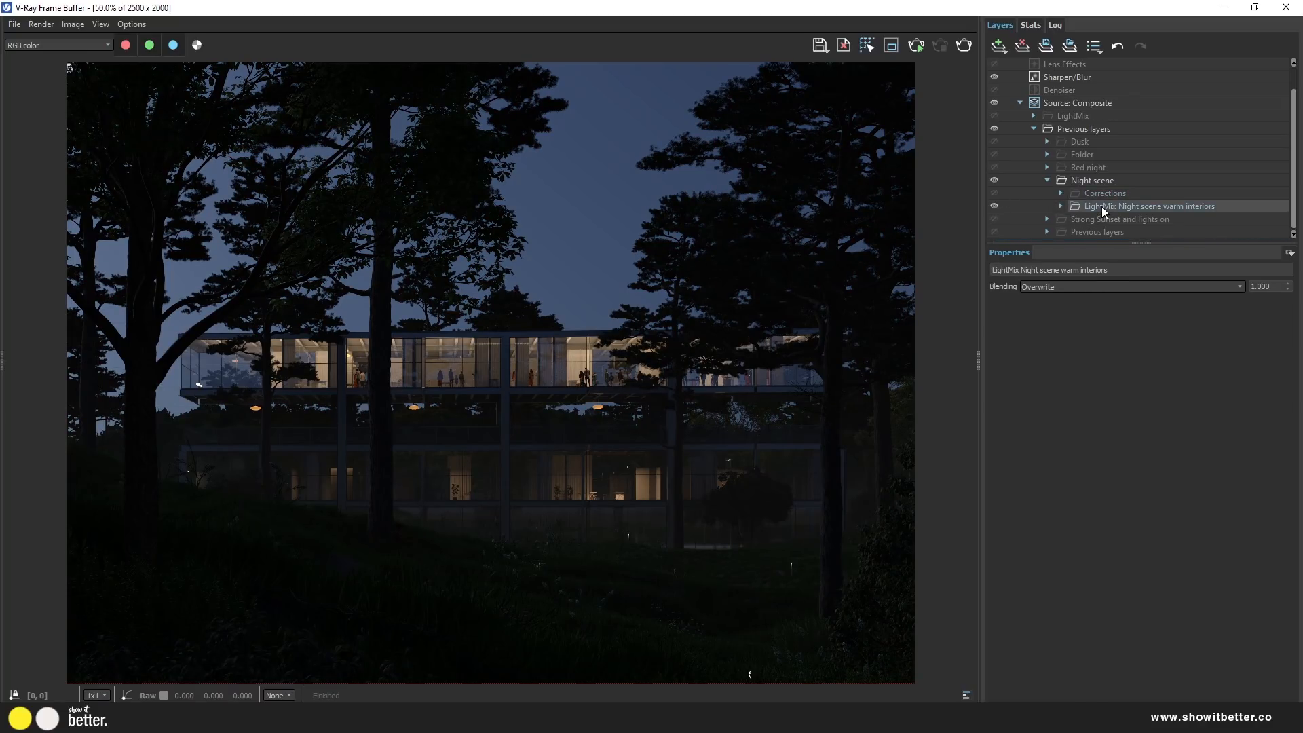
click(1061, 205)
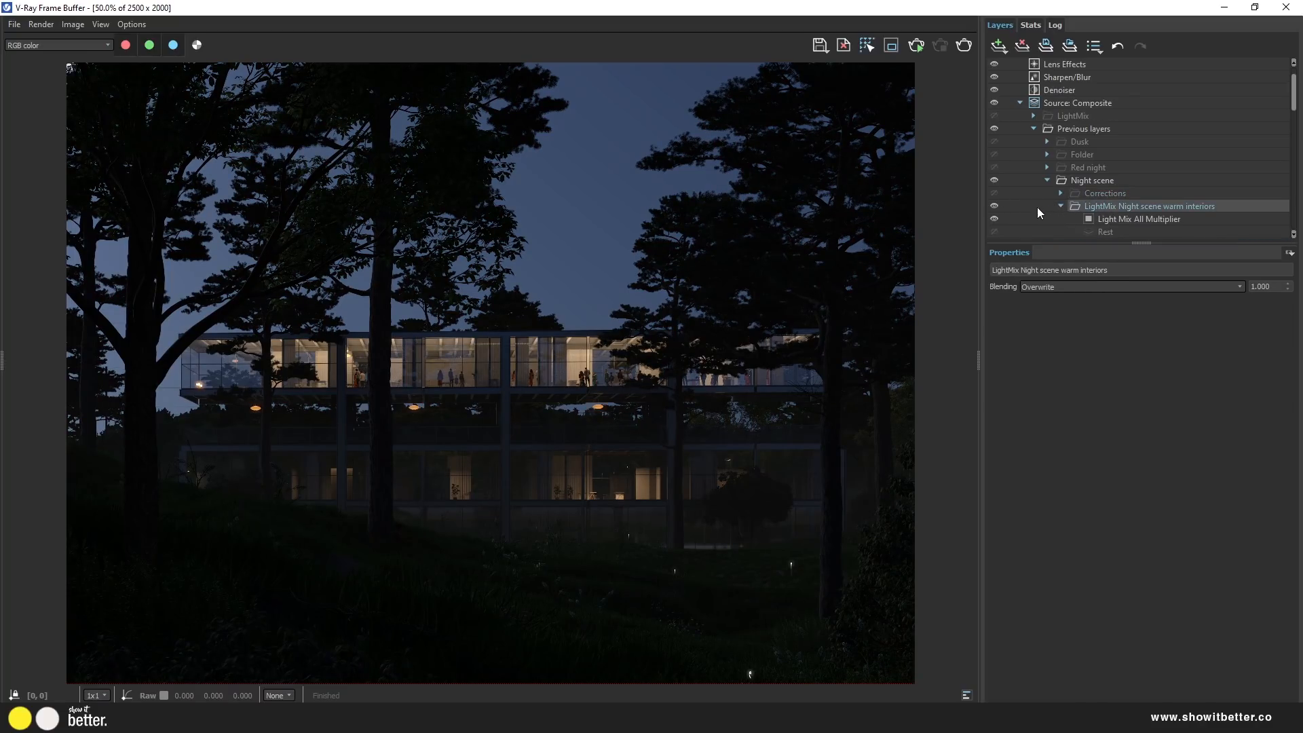
scroll(1025, 209, down, 2)
scroll(1025, 206, down, 3)
scroll(1027, 202, up, 5)
click(1061, 206)
Compare the image with the LightMix Night scene warm interiors folder off and on, and show the Corrections folder again
click(993, 206)
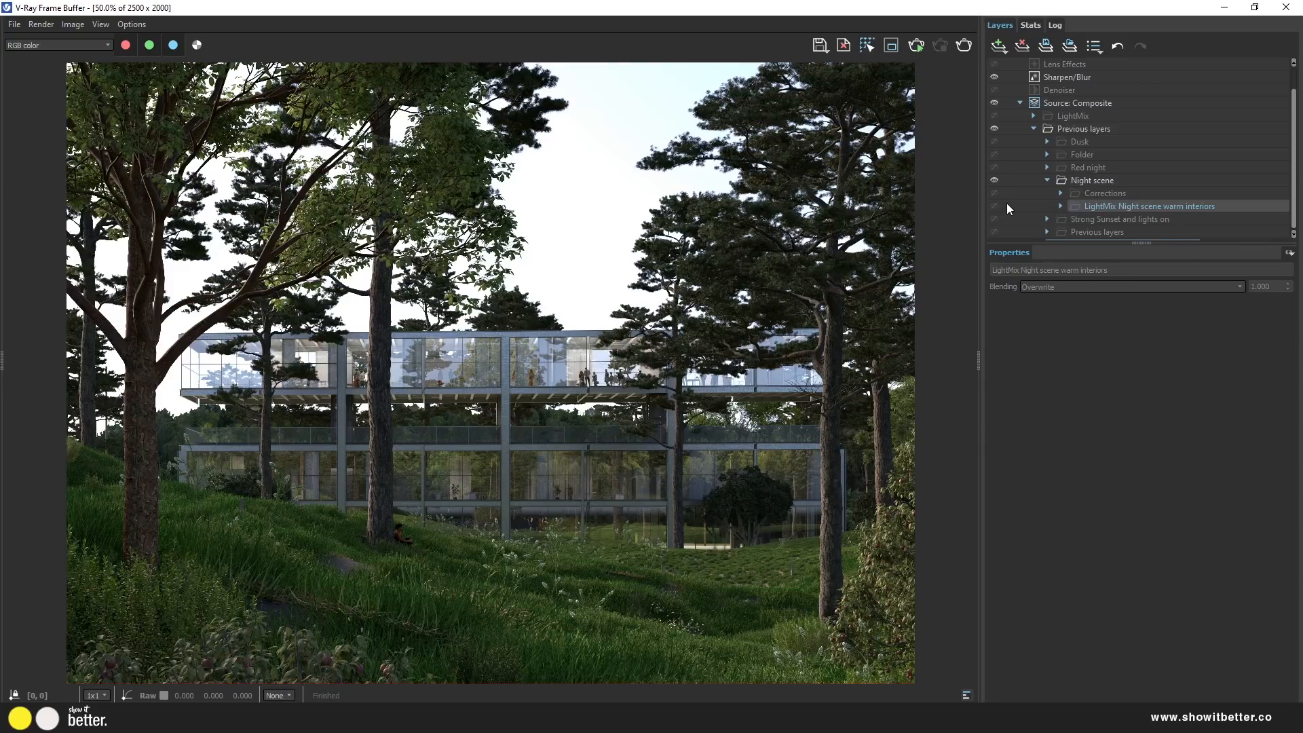
click(994, 205)
click(994, 192)
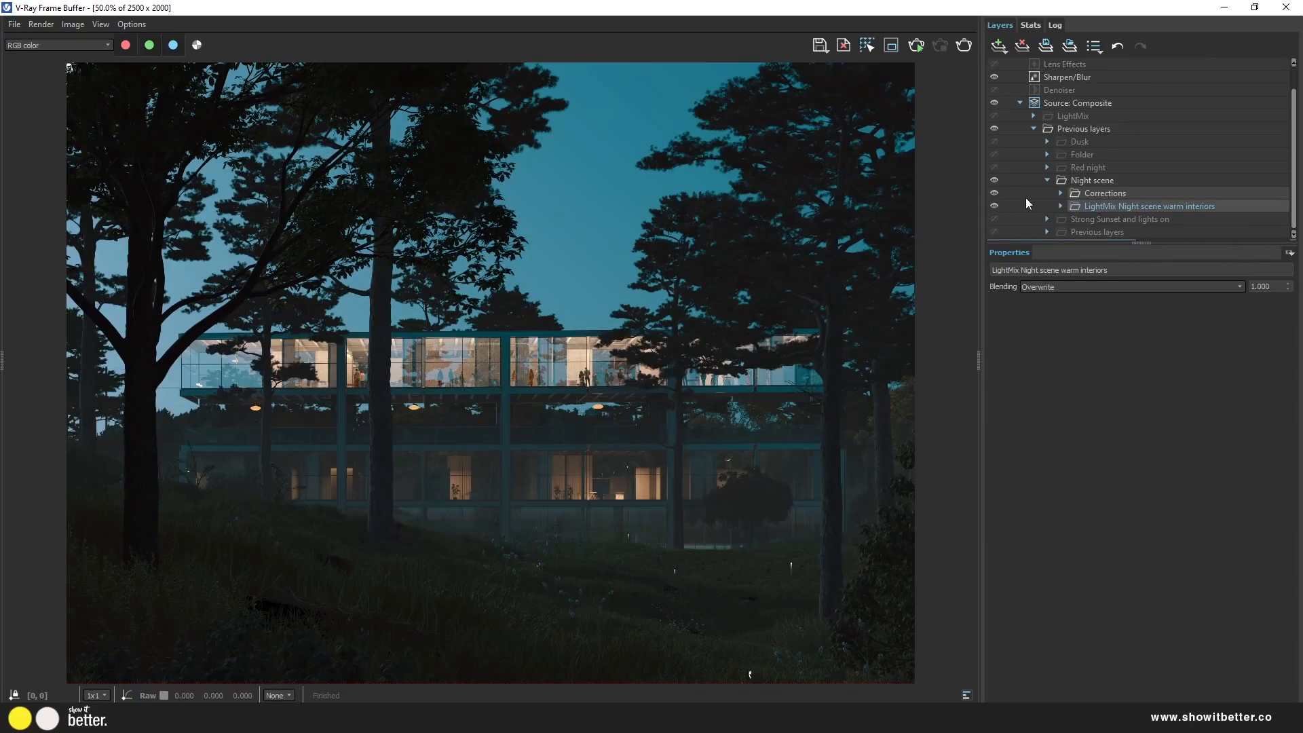
Expand the Night scene's Corrections folder and hide all its layers except Reflection
click(1061, 193)
scroll(1060, 194, down, 2)
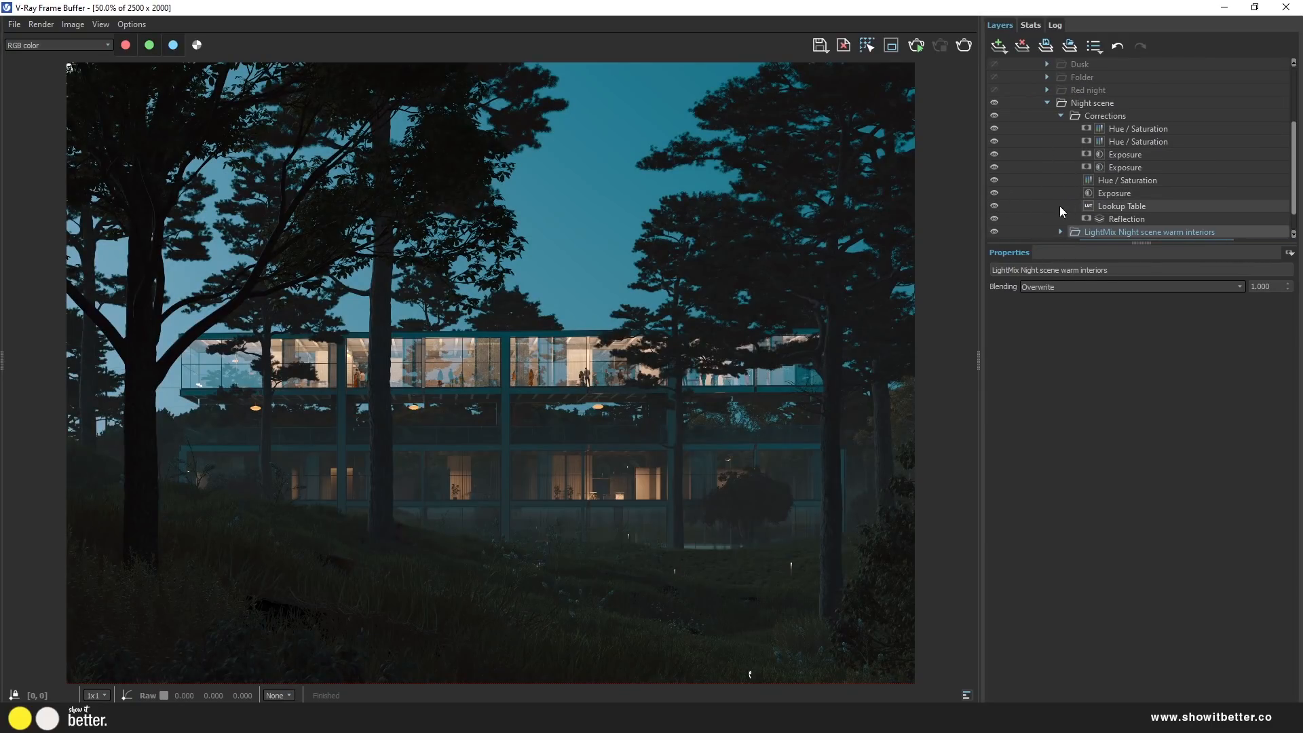
click(992, 206)
click(992, 193)
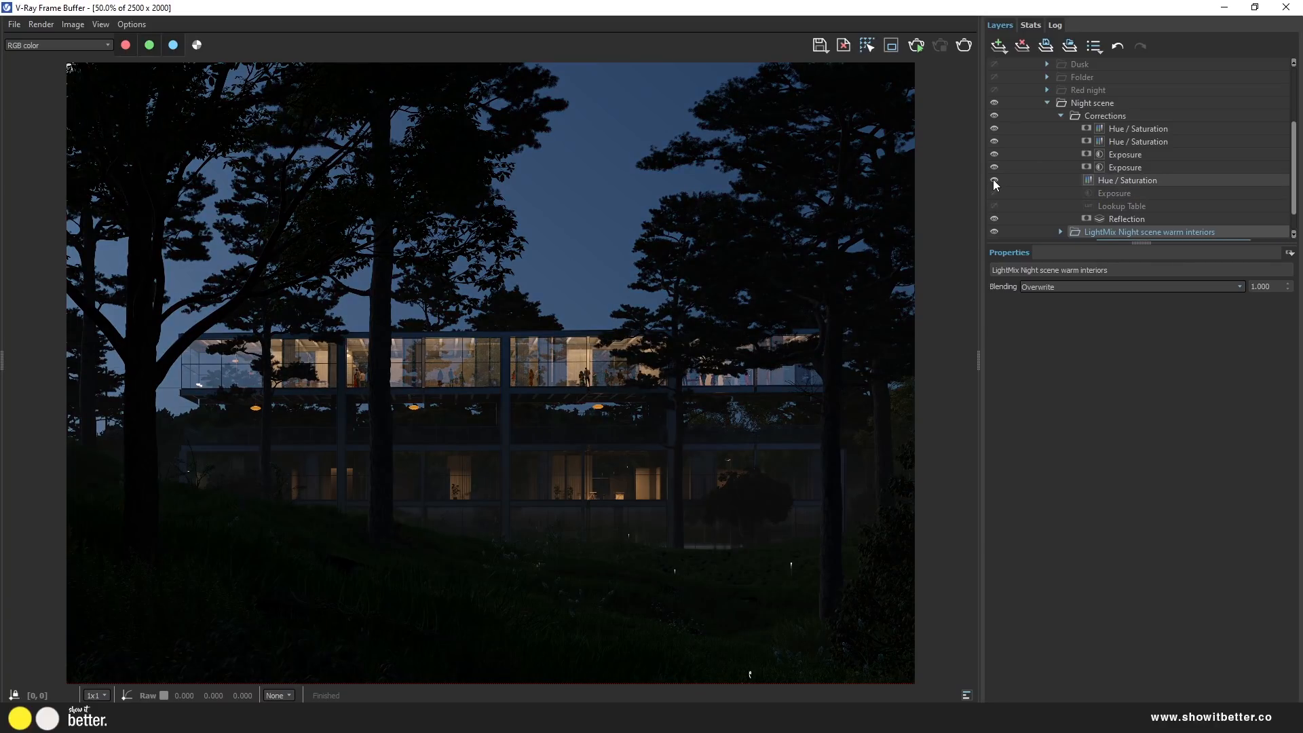
click(993, 180)
click(995, 167)
click(995, 154)
click(994, 141)
click(994, 128)
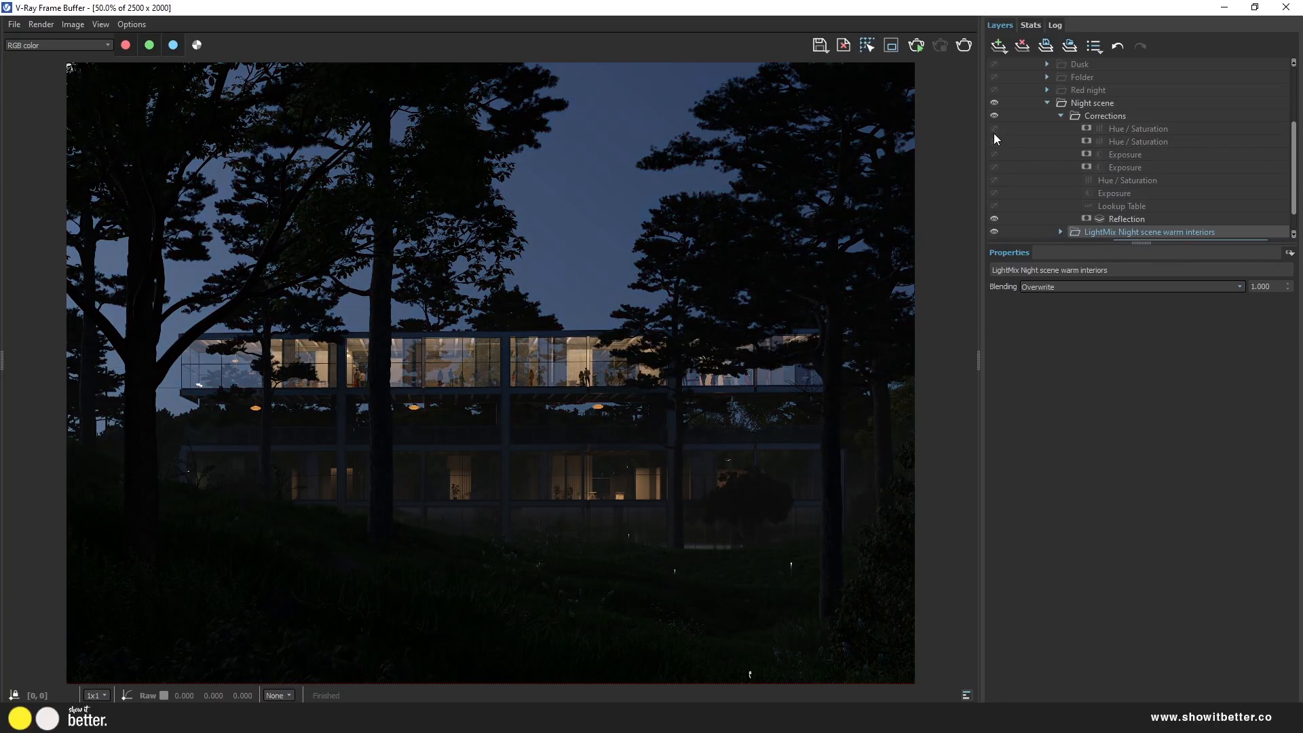
Toggle the masked Reflection layer's visibility repeatedly to examine its effect, leave it enabled and show its settings
click(993, 218)
click(994, 217)
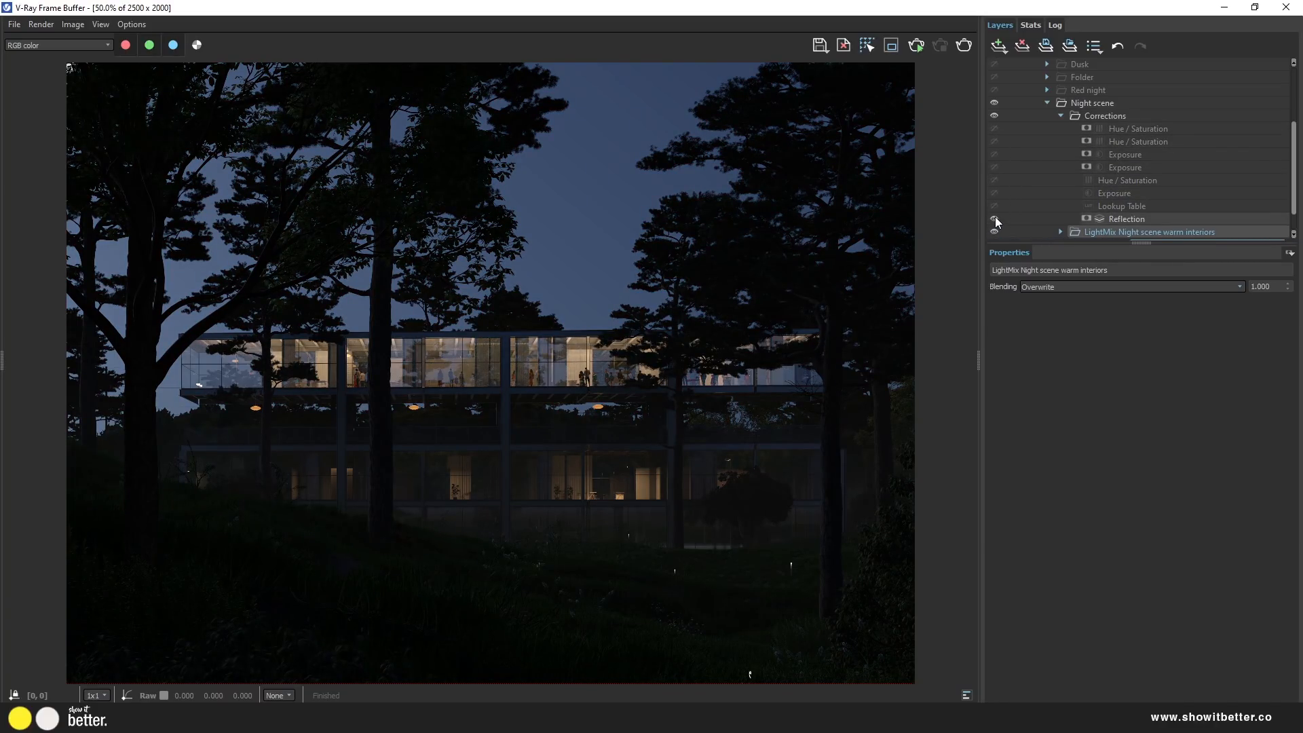
click(994, 217)
click(994, 217)
click(994, 217)
click(995, 217)
click(1123, 218)
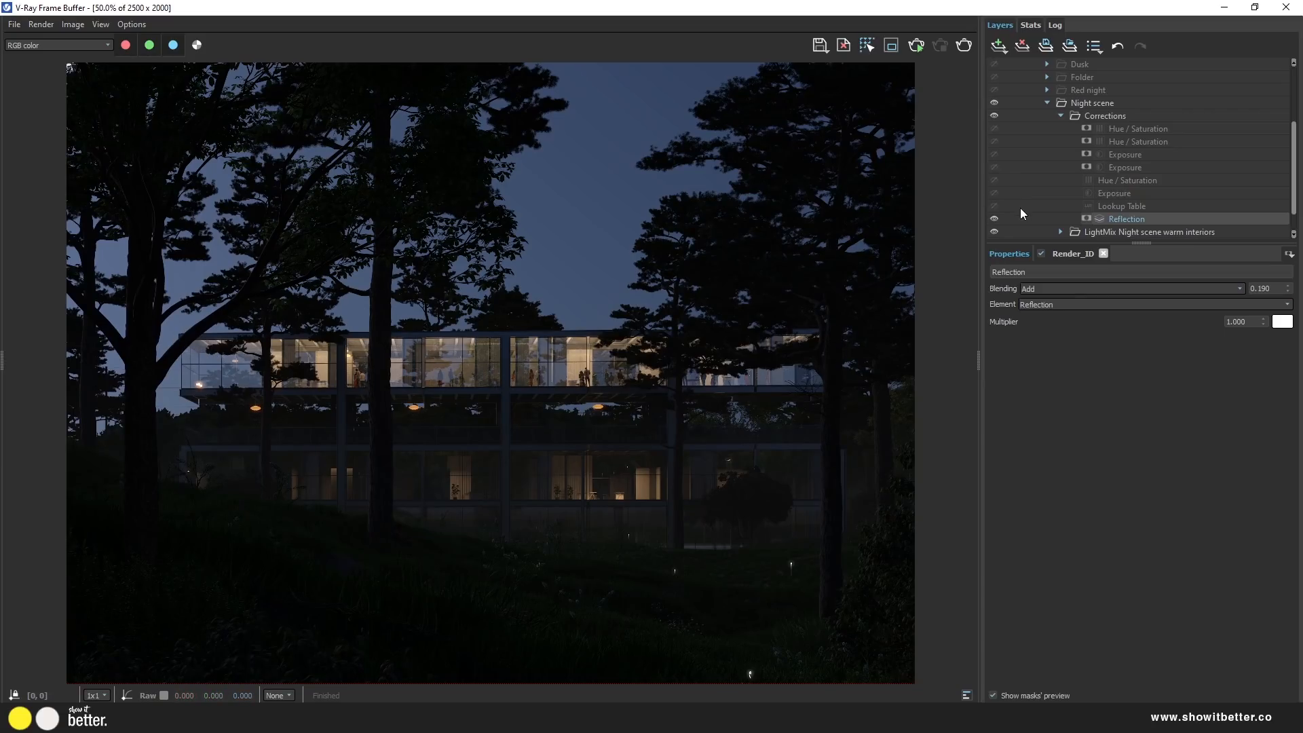
Enable the Lookup Table, compare the image with the unmasked Exposure layer off and on, and show that layer's settings
click(995, 206)
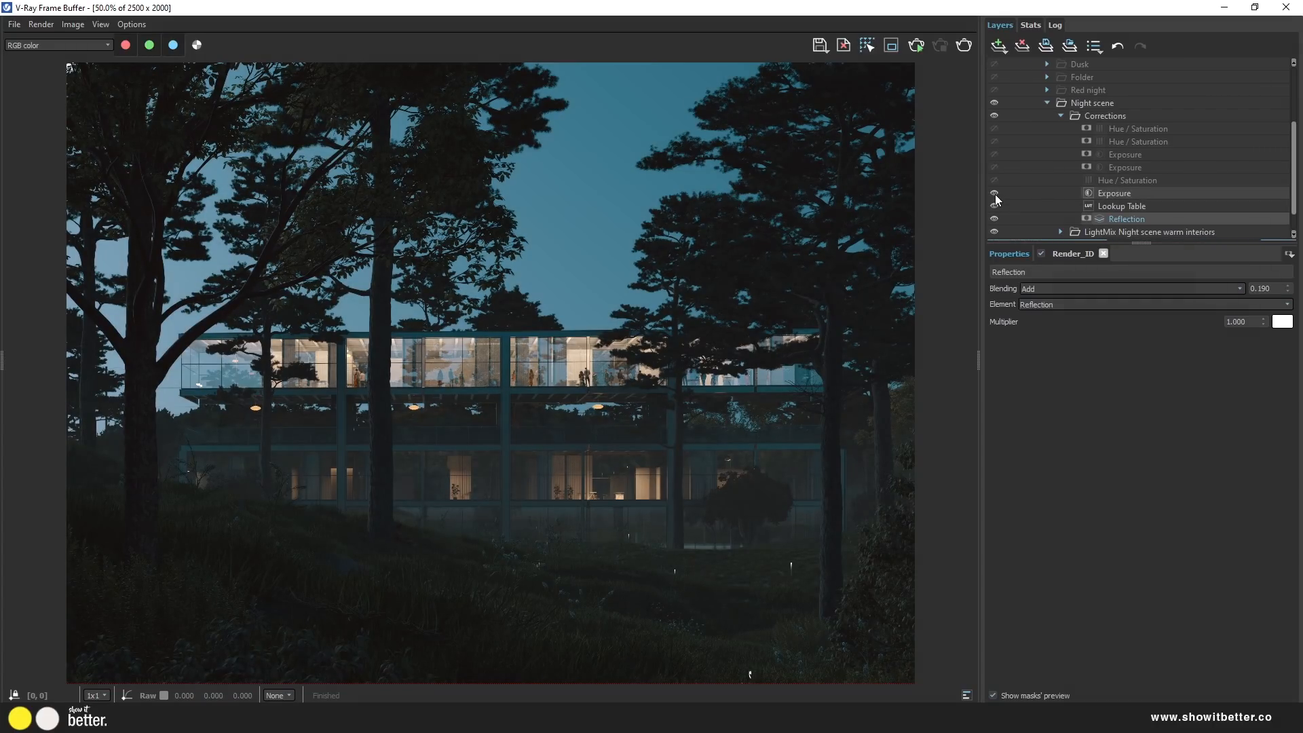
click(995, 194)
click(995, 194)
click(994, 194)
click(994, 194)
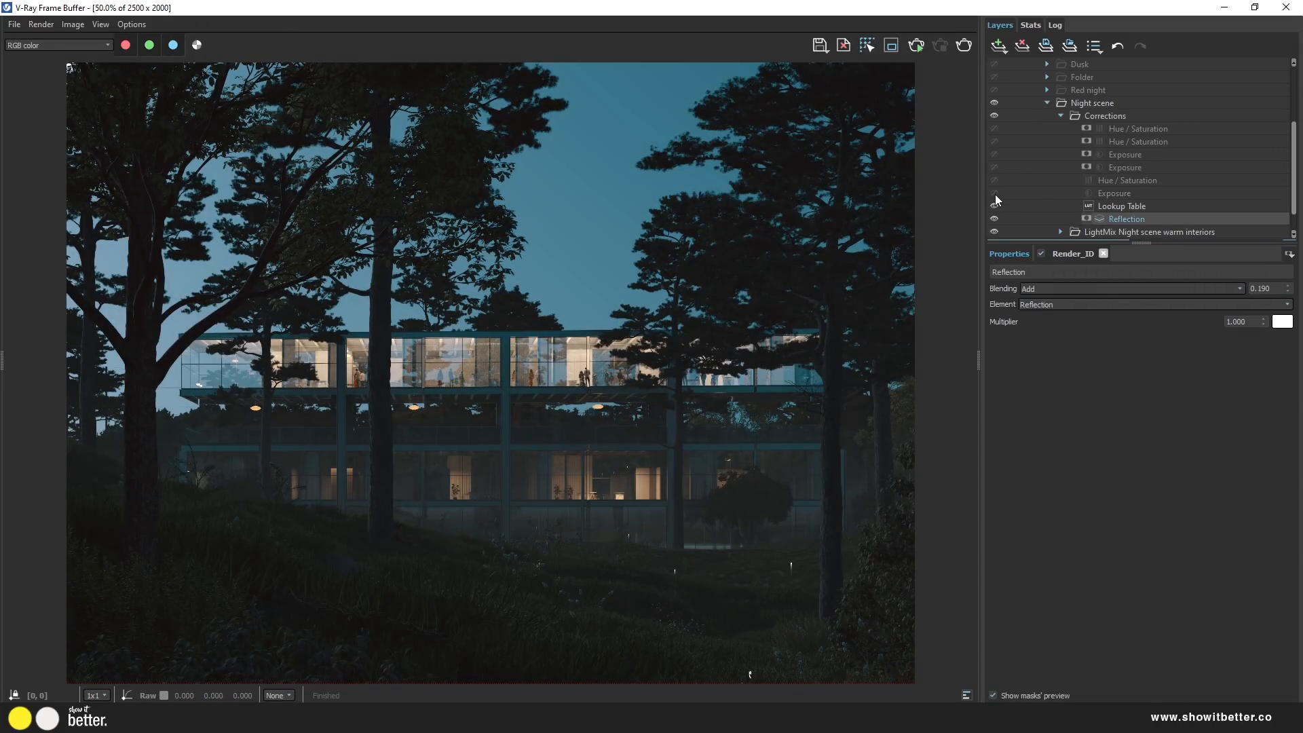
click(995, 194)
click(1112, 196)
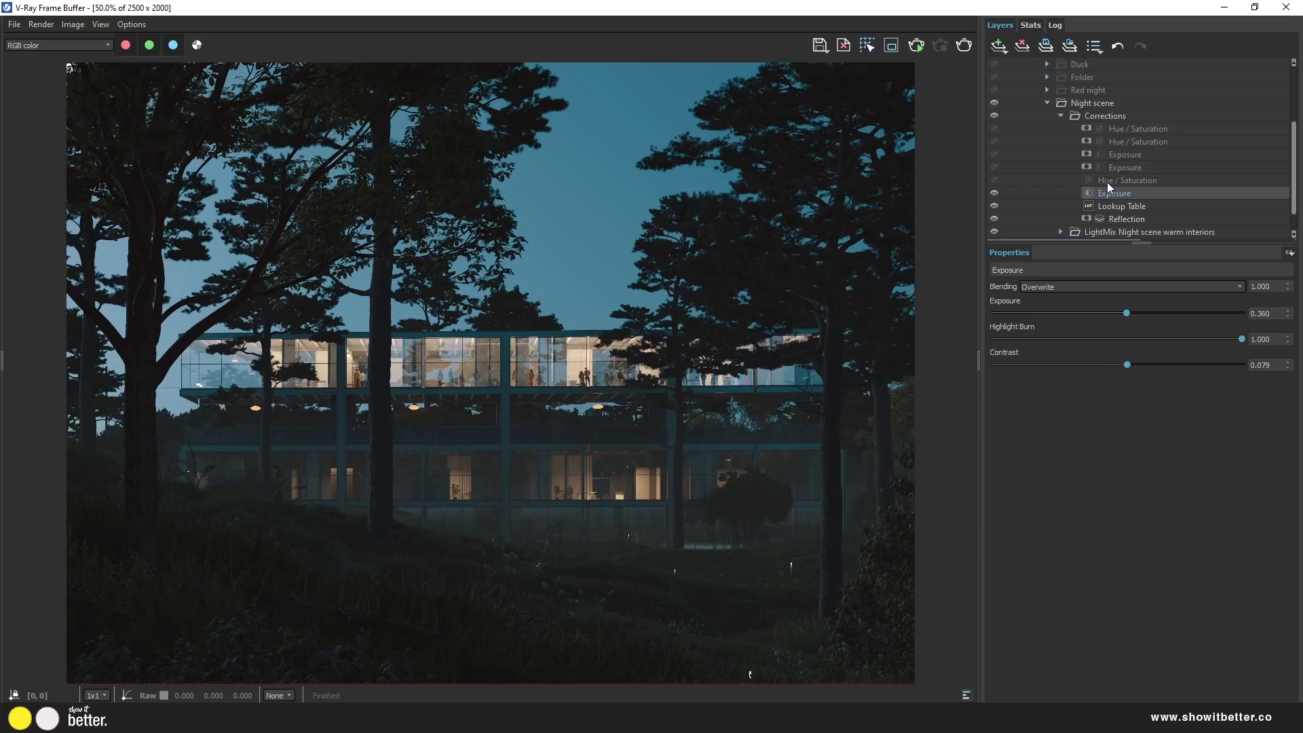
Compare the image with the unmasked Hue / Saturation layer off and on, leaving it enabled
click(1106, 180)
click(993, 179)
click(993, 179)
click(993, 179)
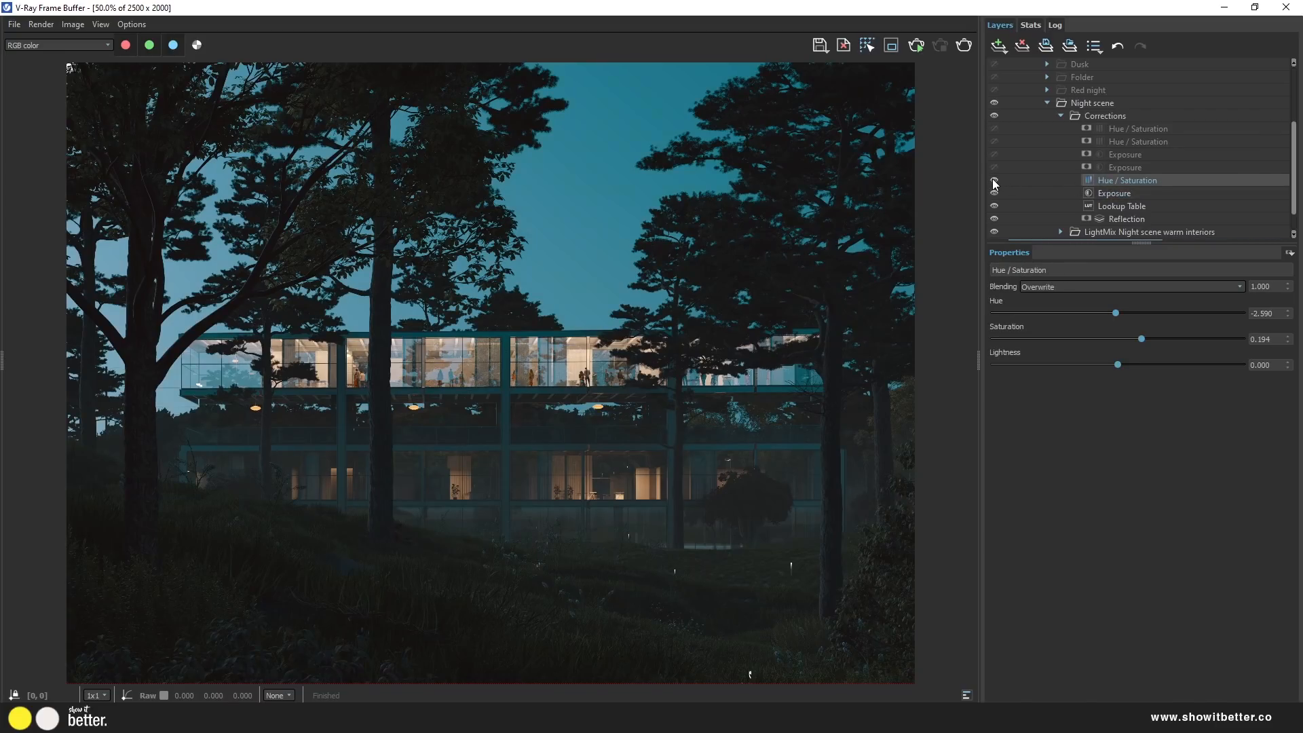
Compare the image with each Cryptomatte-masked Exposure layer off and on, starting with the lower one, leaving both enabled
click(1083, 167)
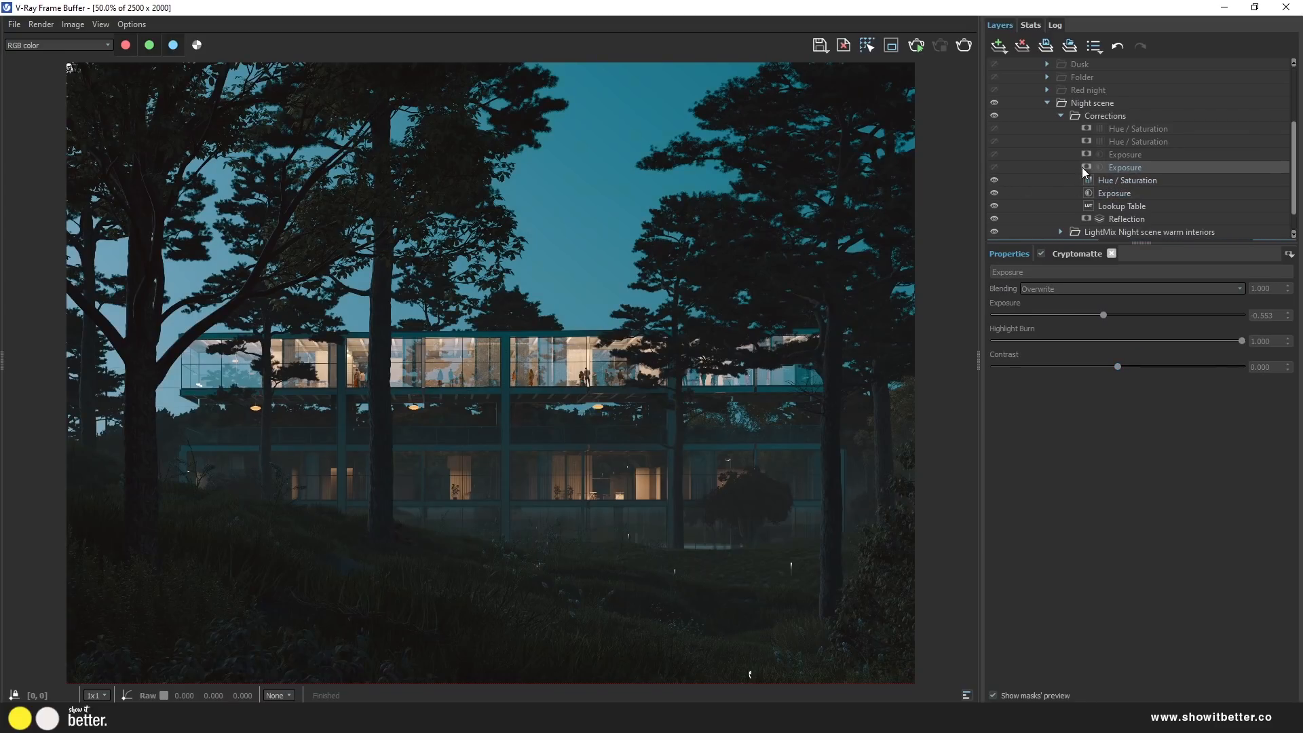
click(994, 167)
click(994, 168)
click(994, 167)
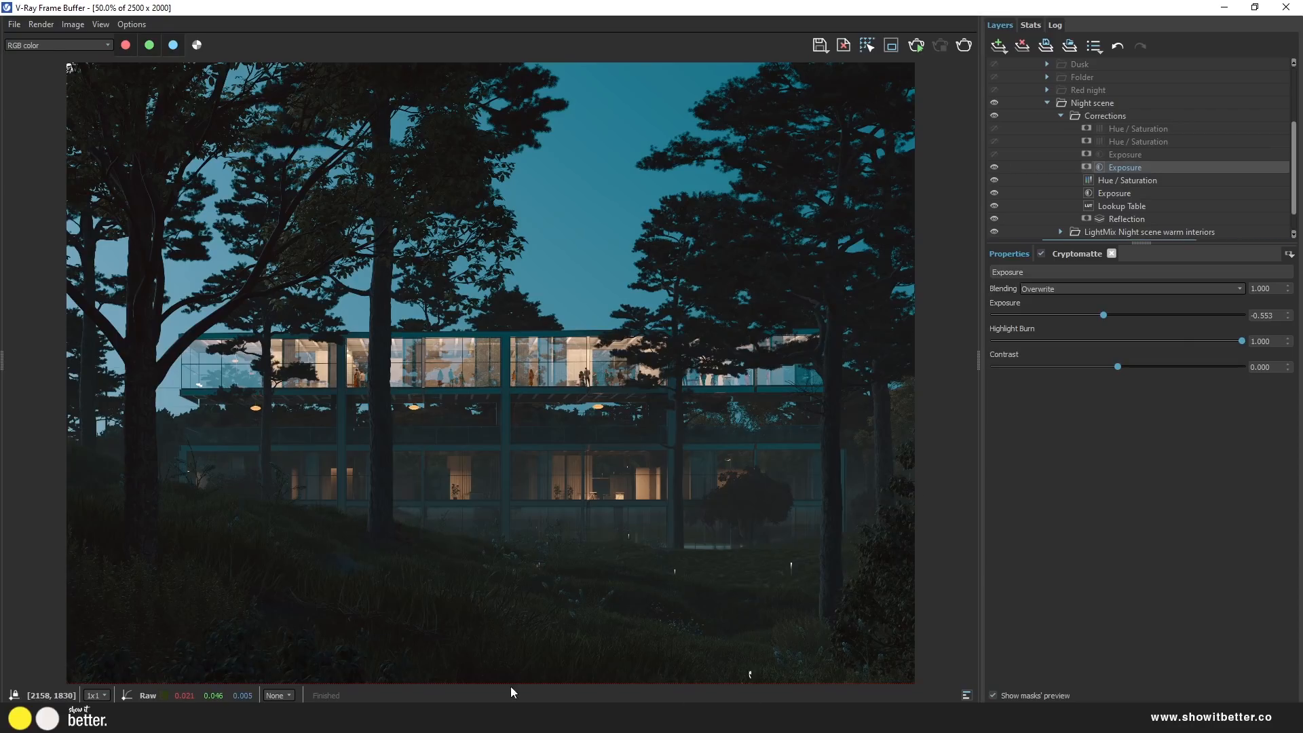
click(1133, 156)
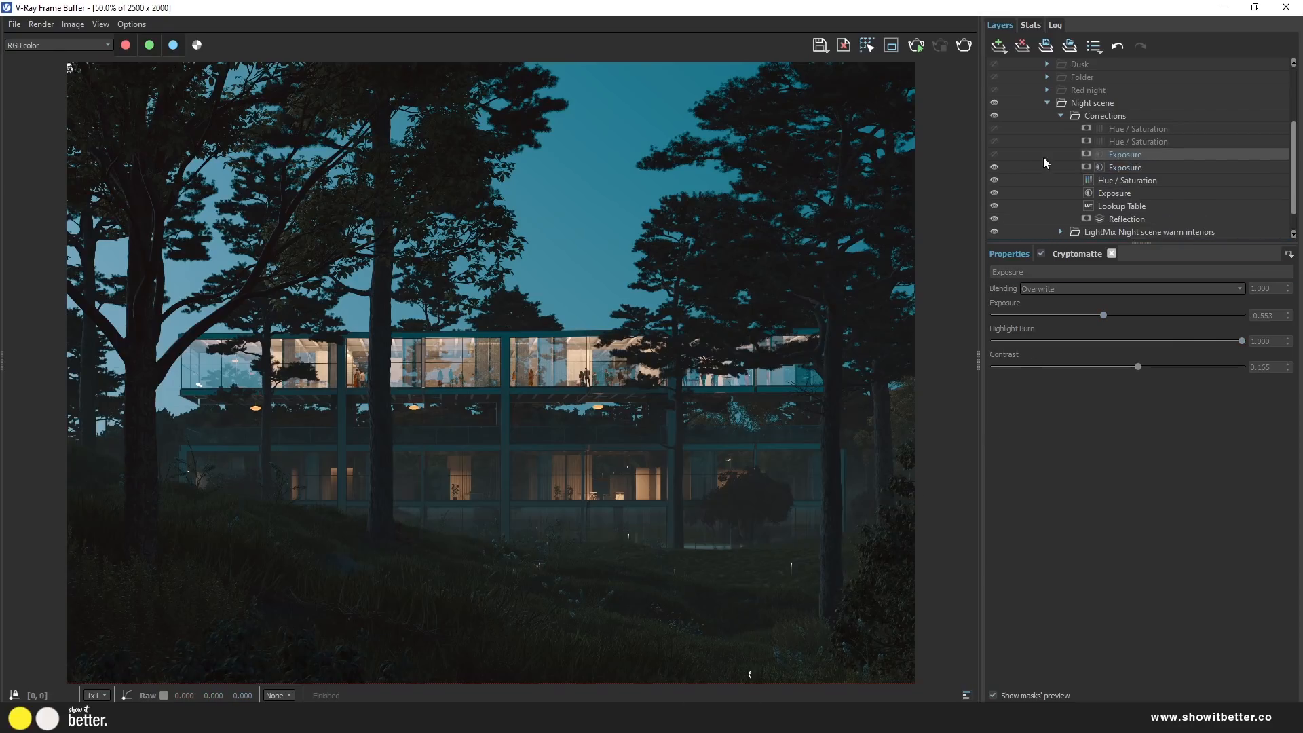
click(995, 155)
click(996, 155)
click(996, 156)
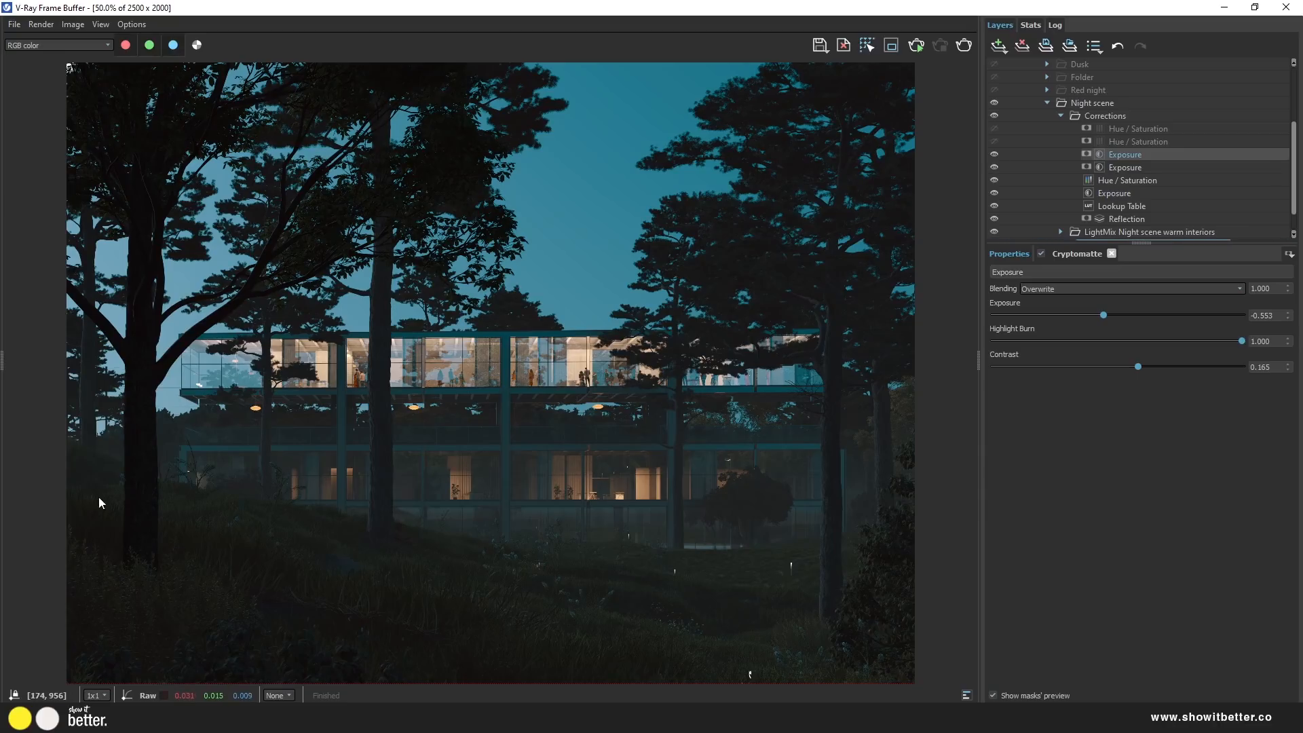
Enable the two masked Hue / Saturation layers and compare them off and on in a close-up of the grass, leaving both enabled
click(1134, 144)
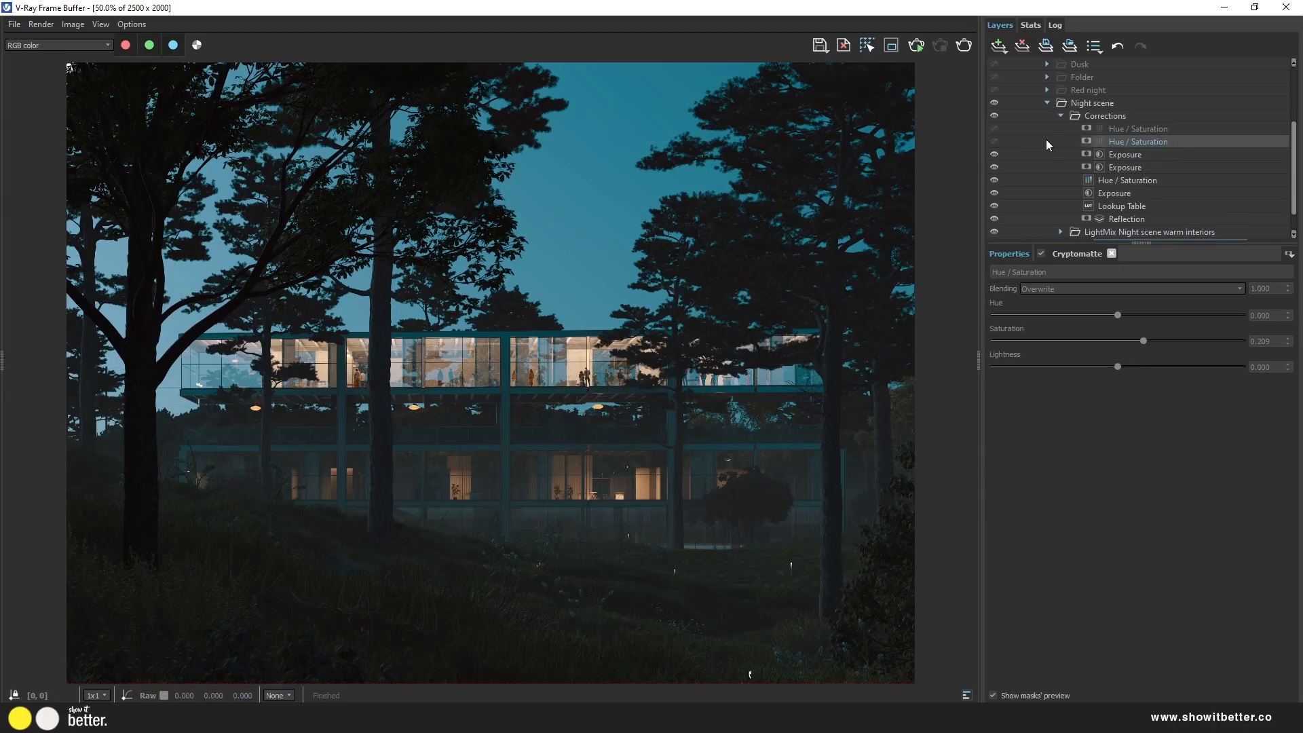
click(995, 141)
click(994, 128)
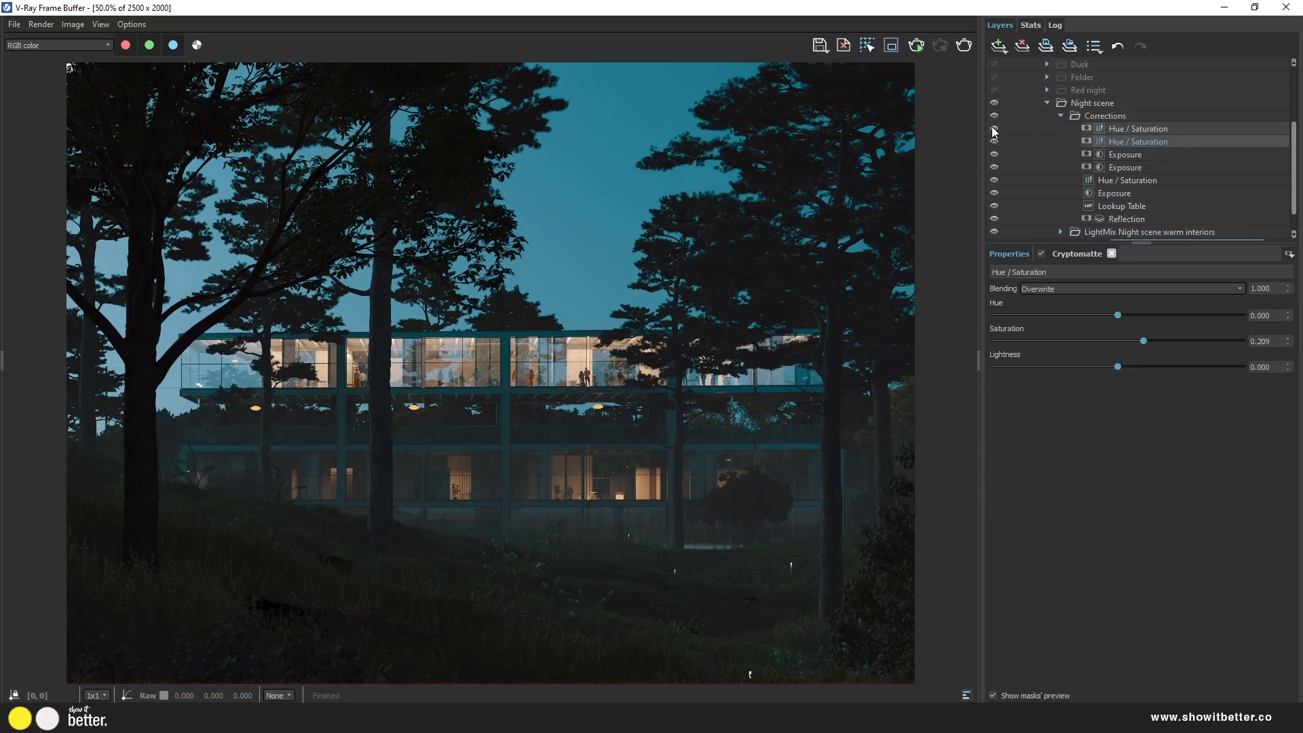
scroll(327, 590, up, 2)
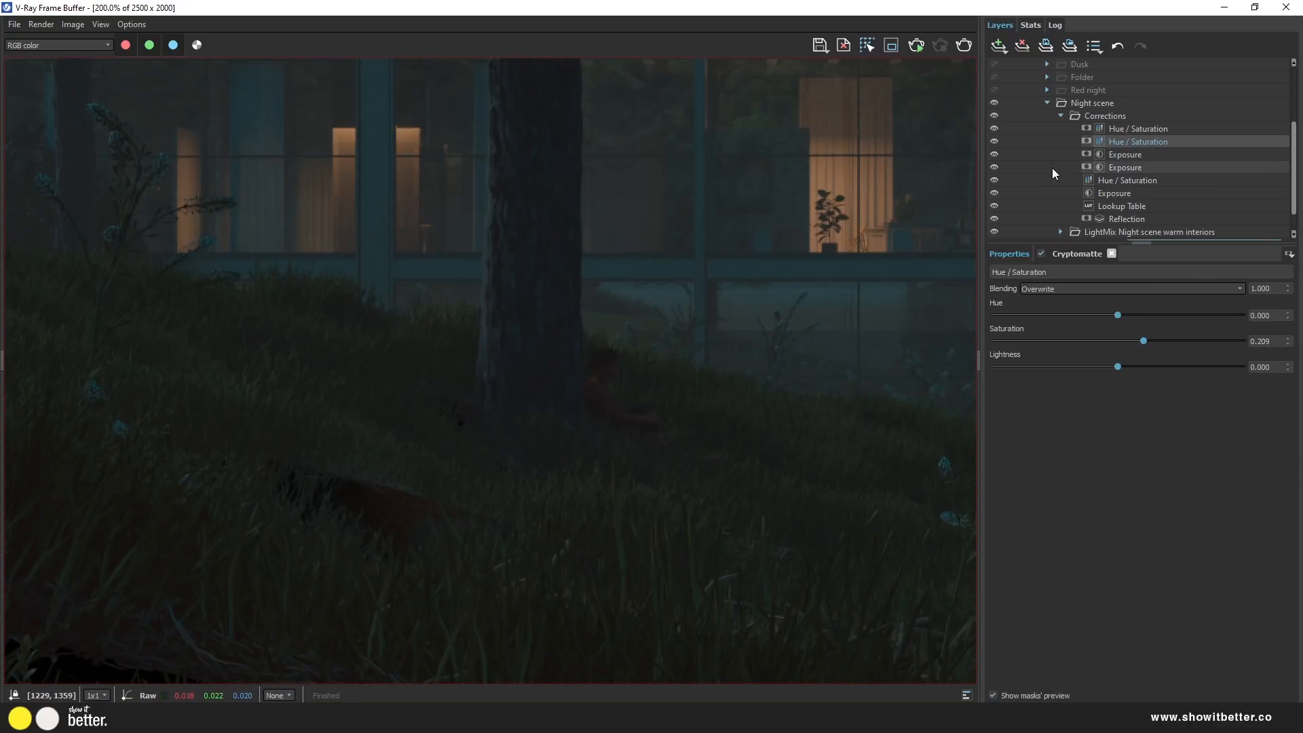
click(996, 140)
click(995, 127)
click(995, 128)
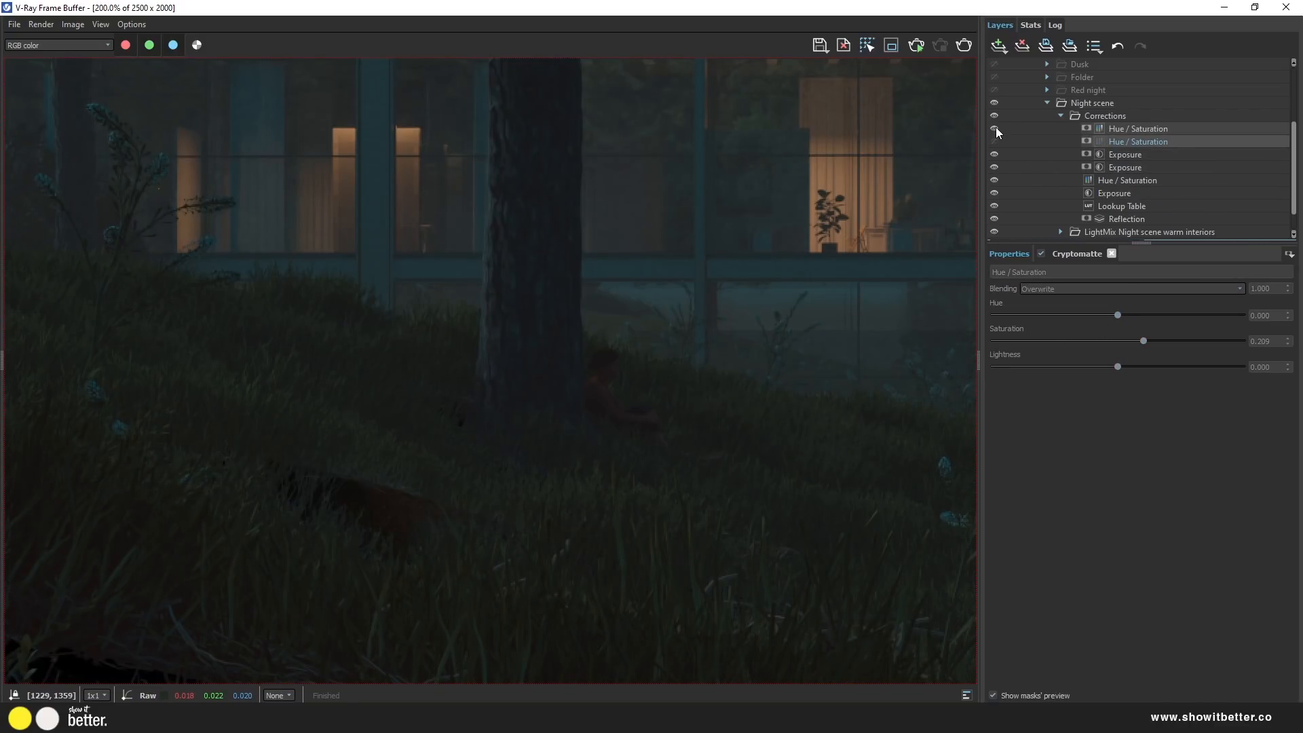
click(994, 141)
scroll(618, 400, down, 4)
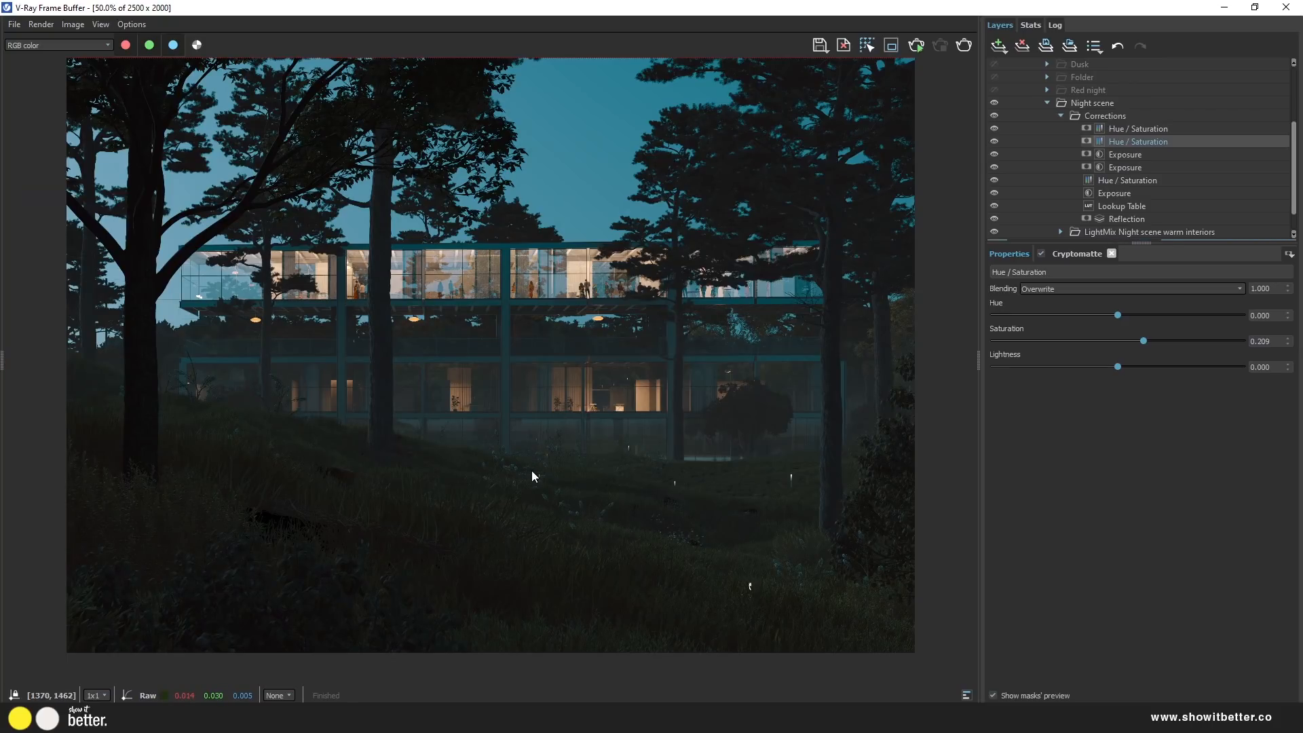
Collapse the Corrections folder and replace the Night scene look with the Red night folder
click(1093, 116)
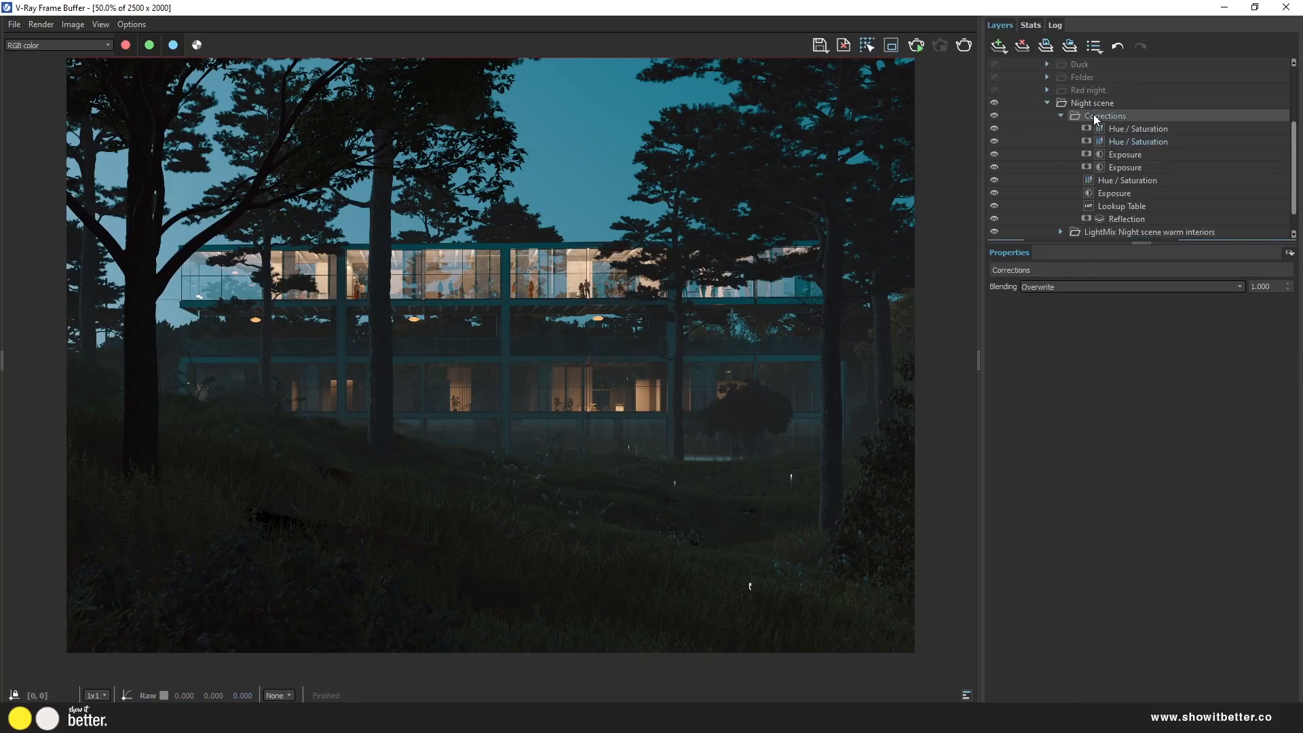
click(1061, 116)
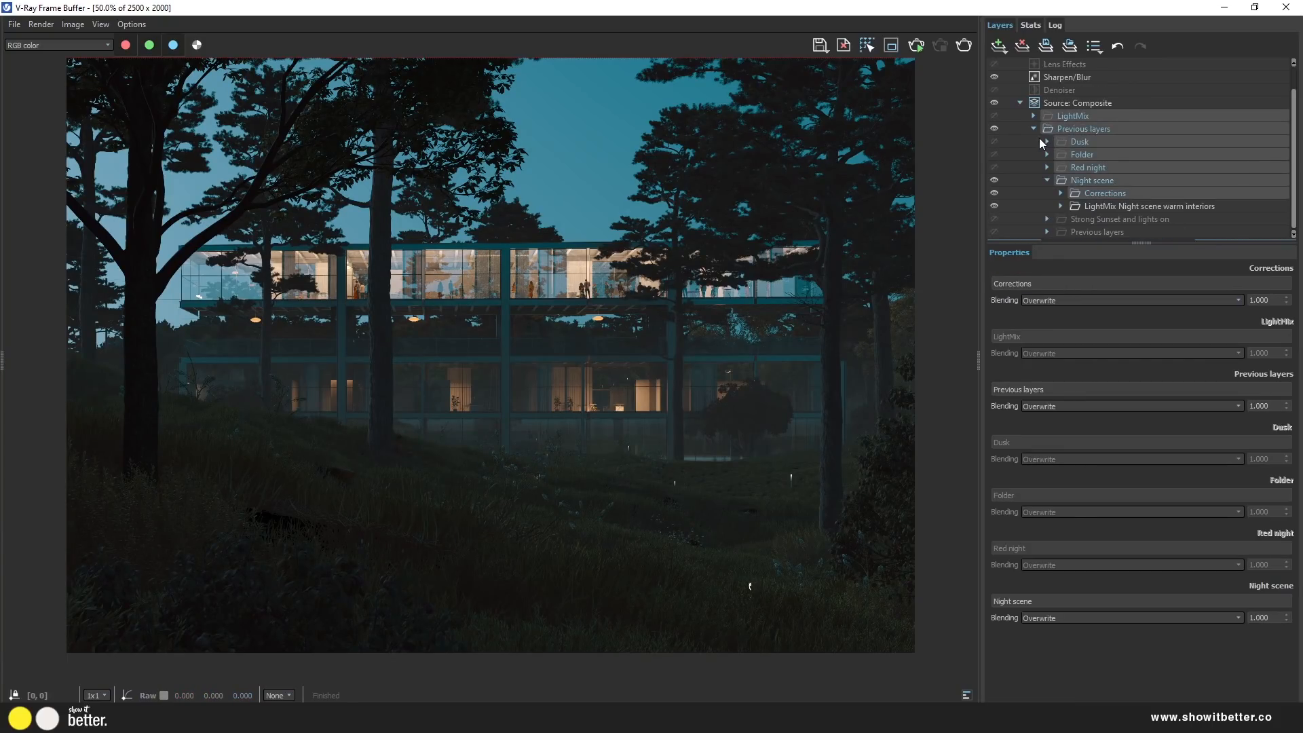
click(1086, 181)
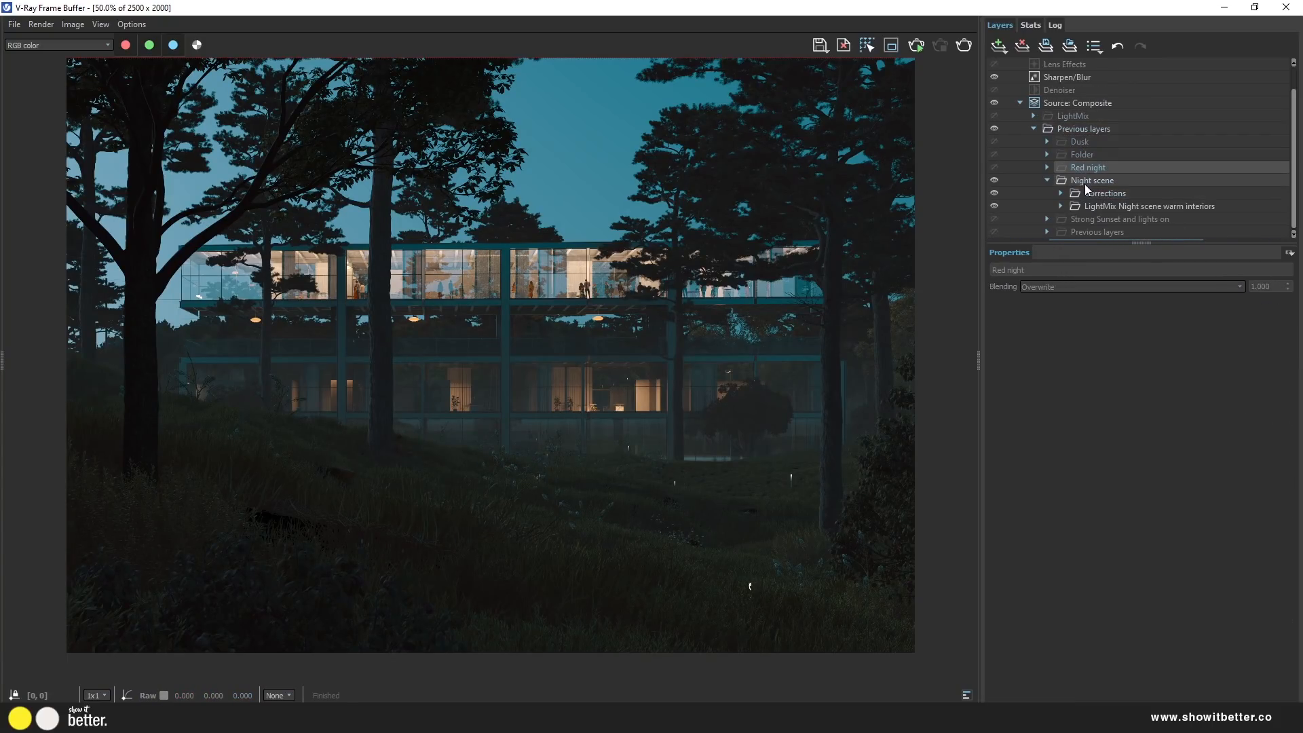
click(995, 180)
click(993, 171)
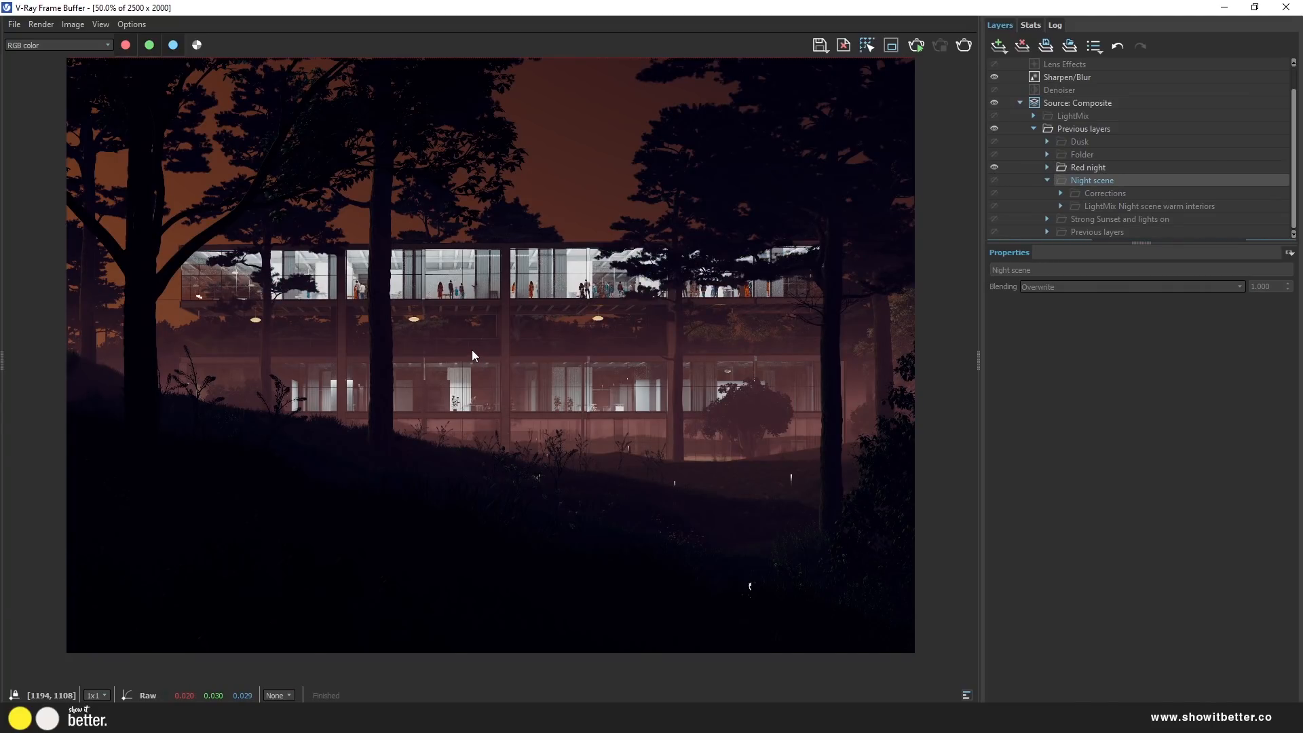
Replace the Red night look with the layer group named Folder and expand that group
click(995, 167)
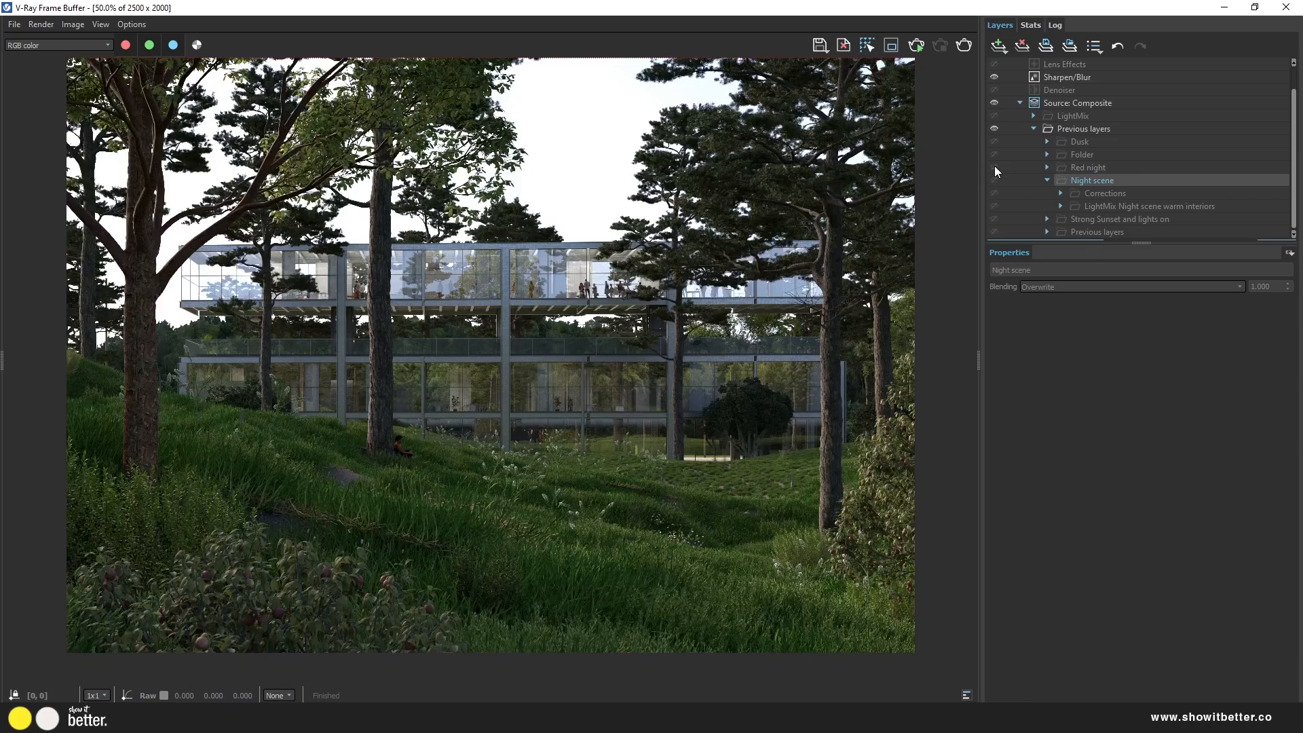
click(994, 155)
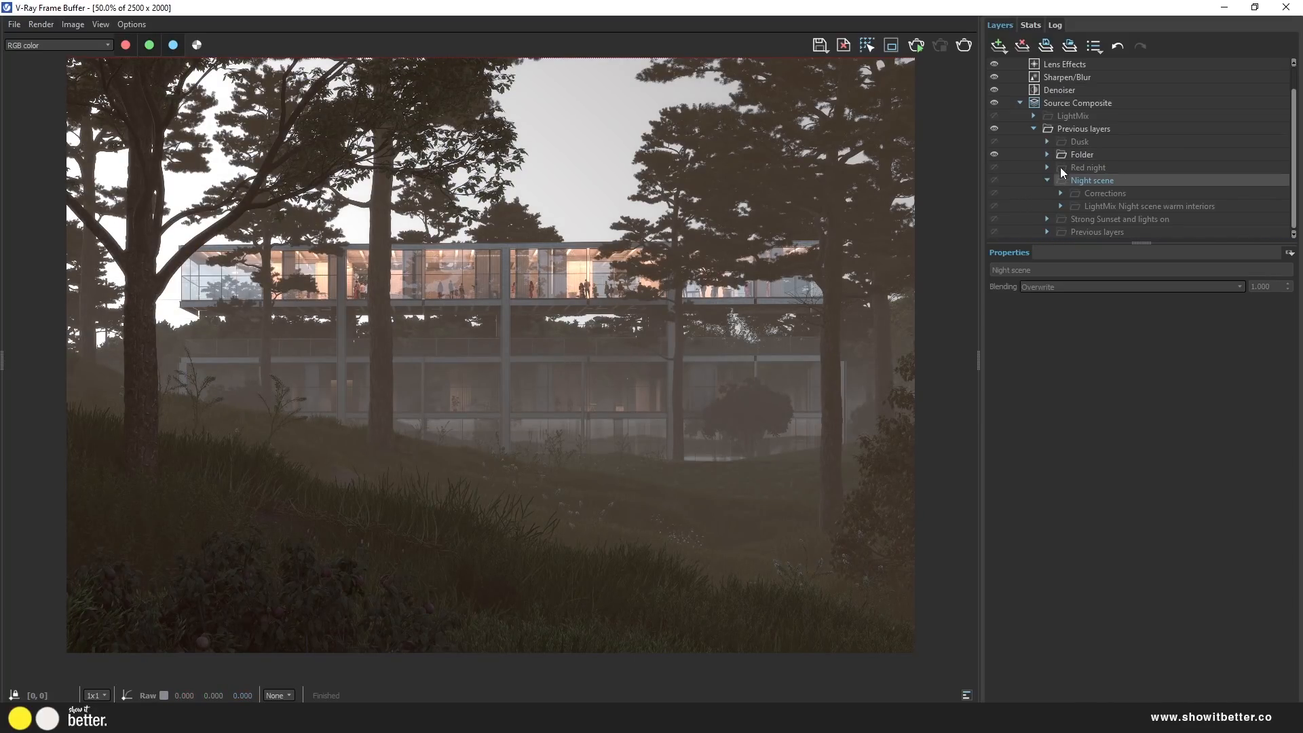
click(1074, 155)
click(1047, 155)
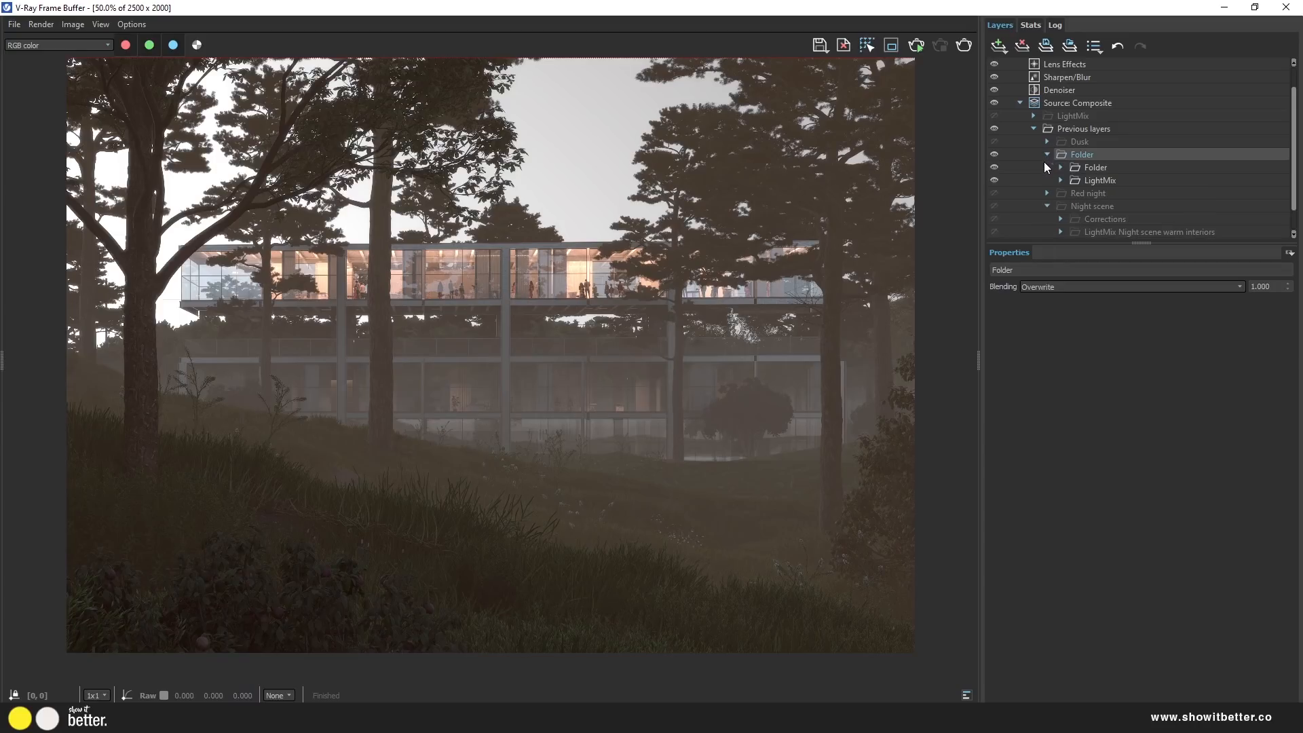
Compare the foggy look with its LightMix and inner Folder groups off and on, leaving both enabled
click(995, 179)
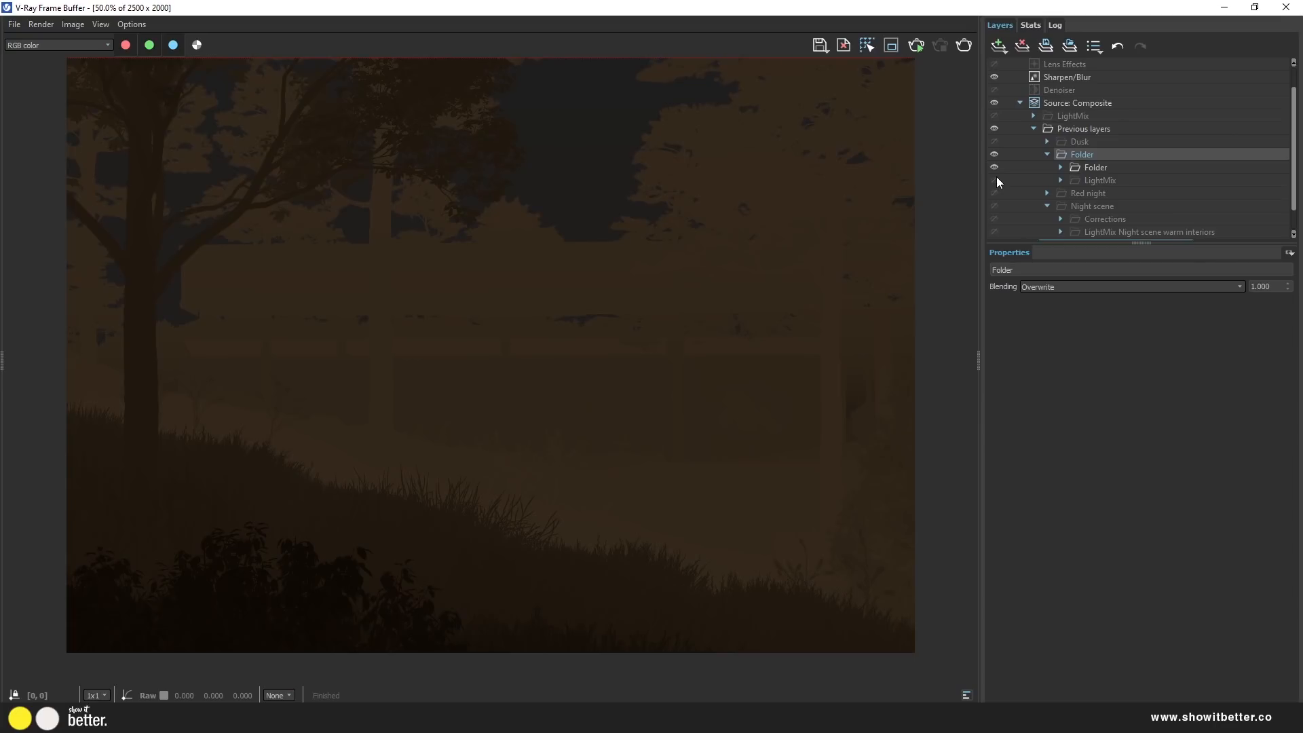
click(995, 180)
click(996, 179)
click(995, 179)
click(1060, 180)
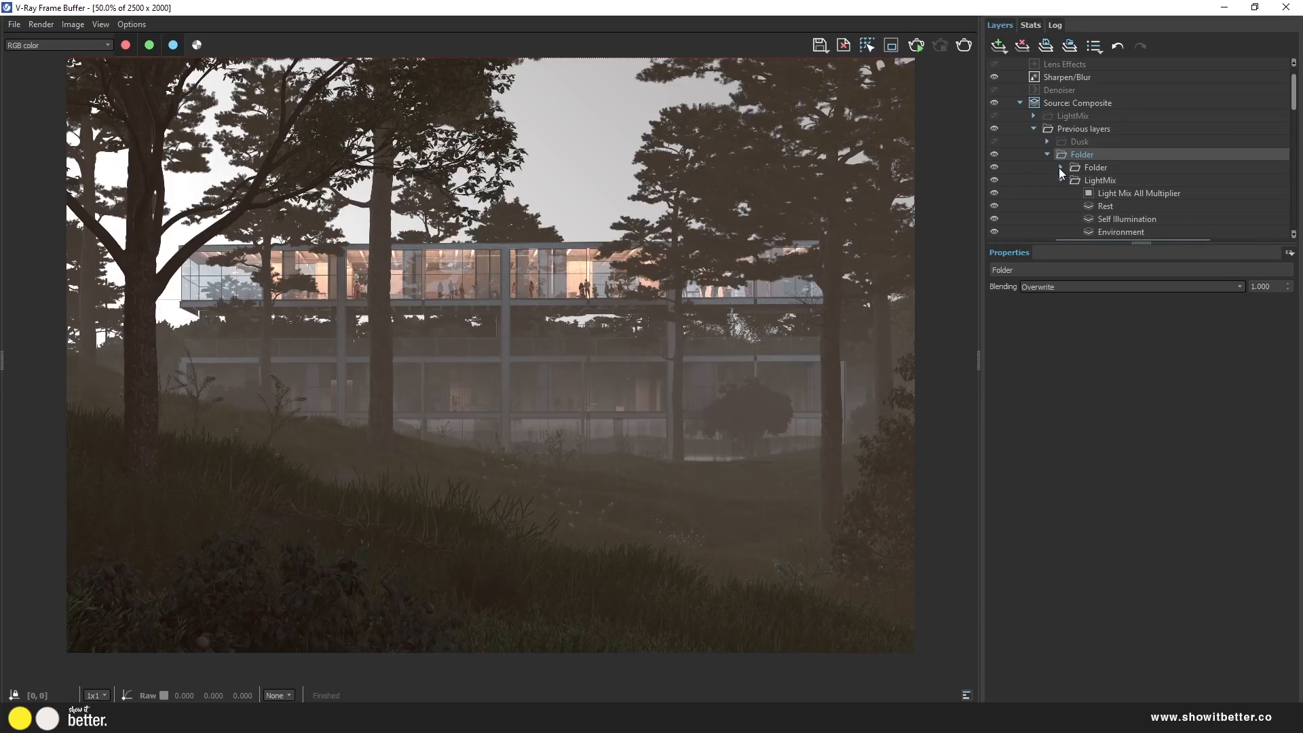
click(996, 168)
click(995, 169)
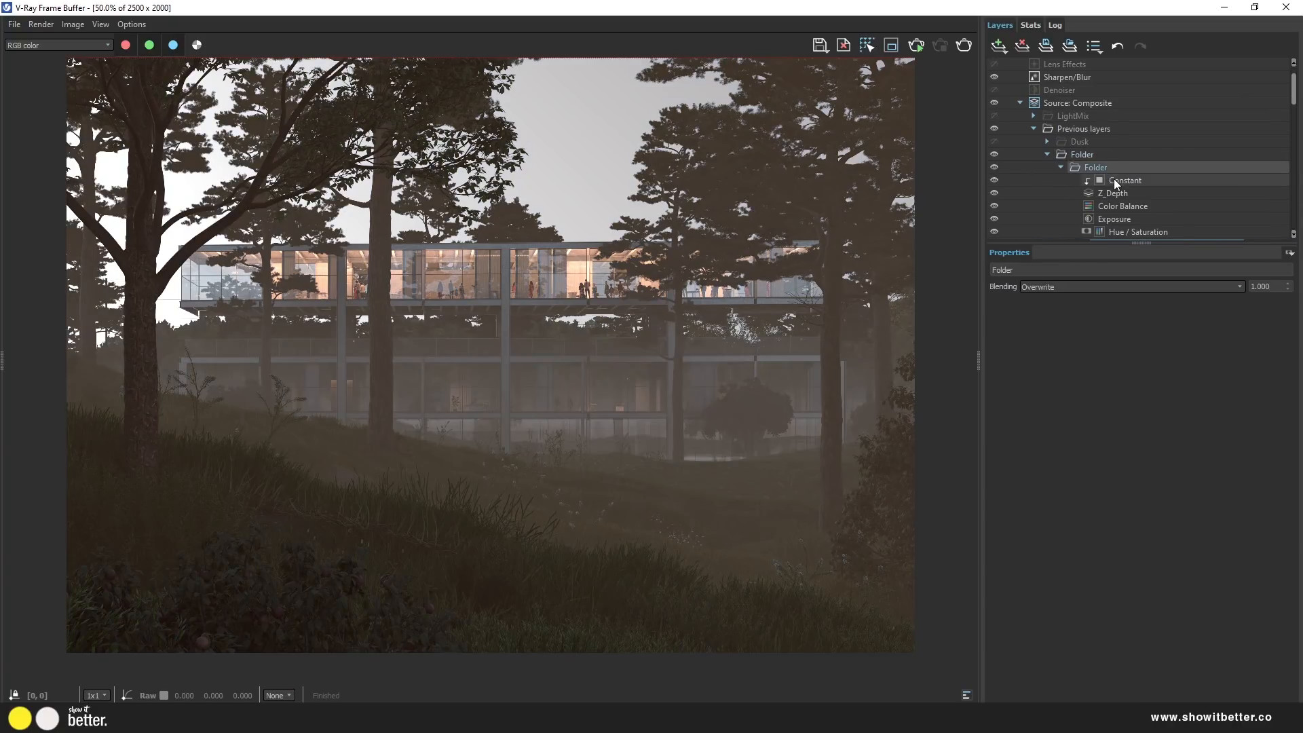
Compare the foggy look with its Z_Depth and Constant layers off and on, leaving both enabled
scroll(1113, 170, down, 1)
click(1123, 154)
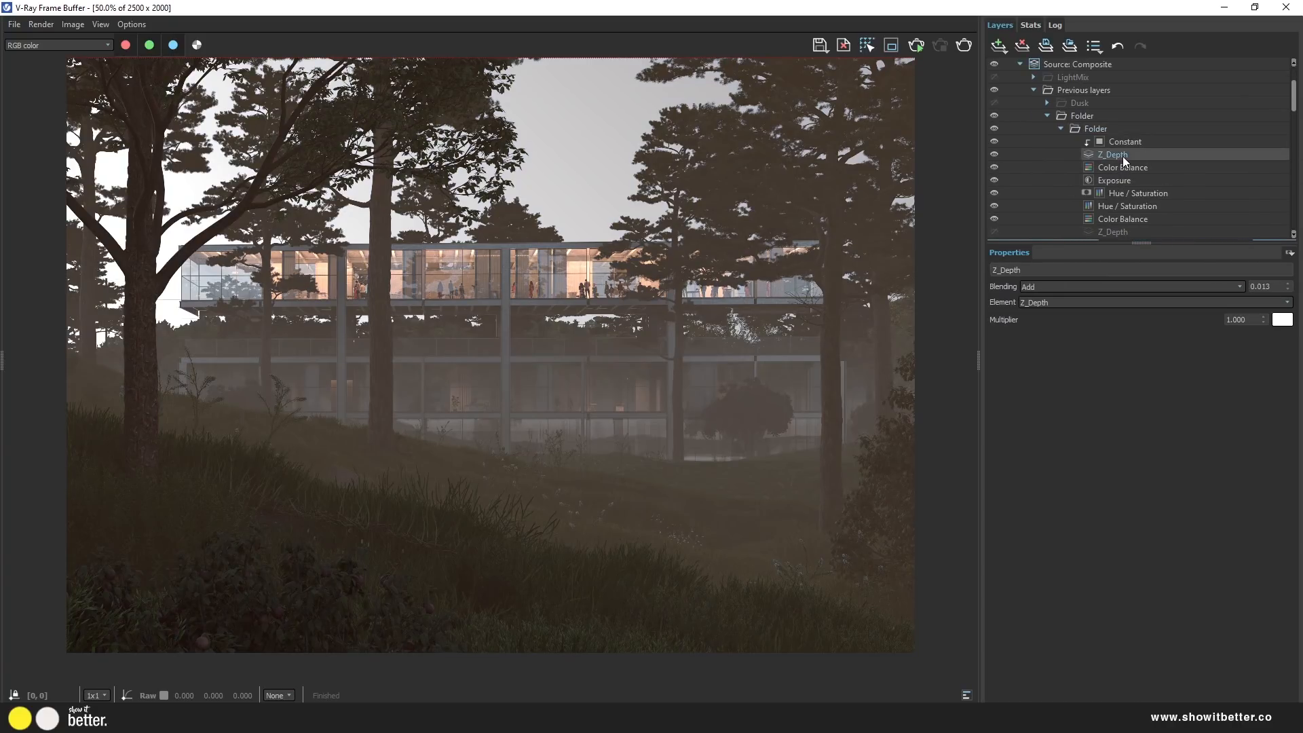
click(994, 155)
click(993, 155)
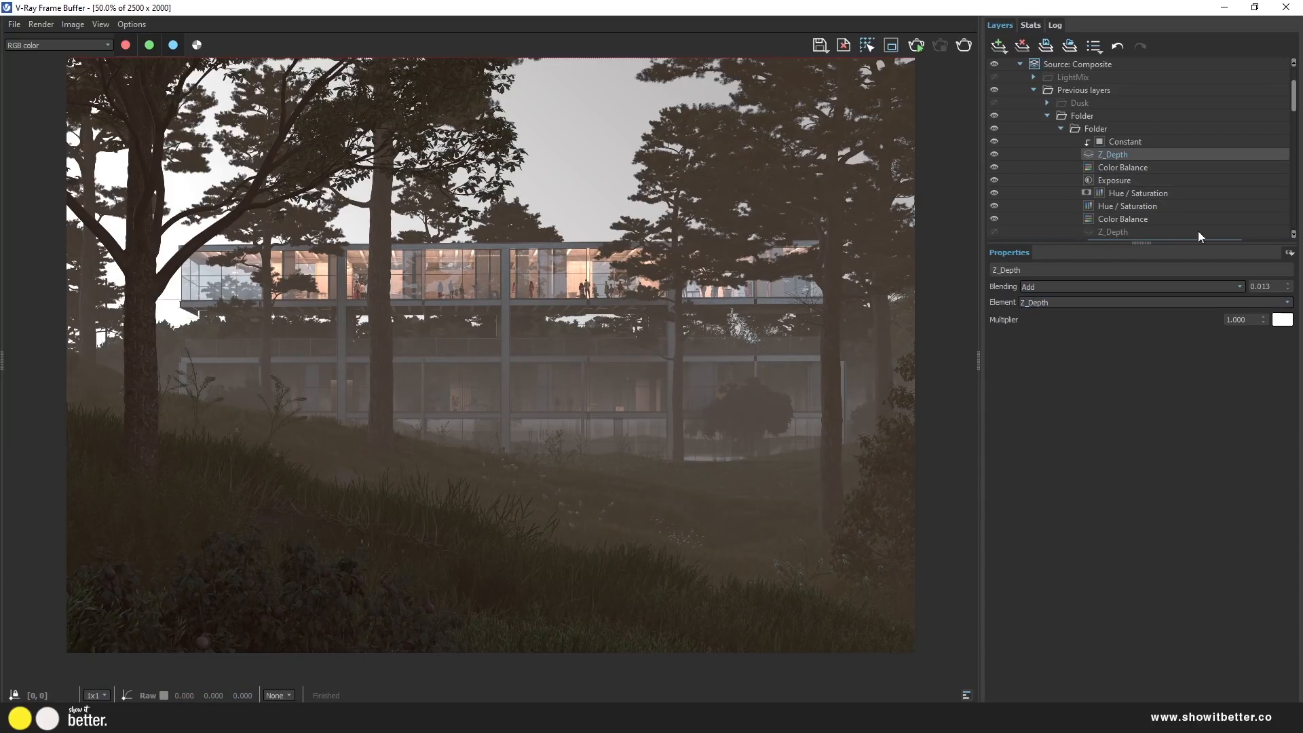
click(1128, 144)
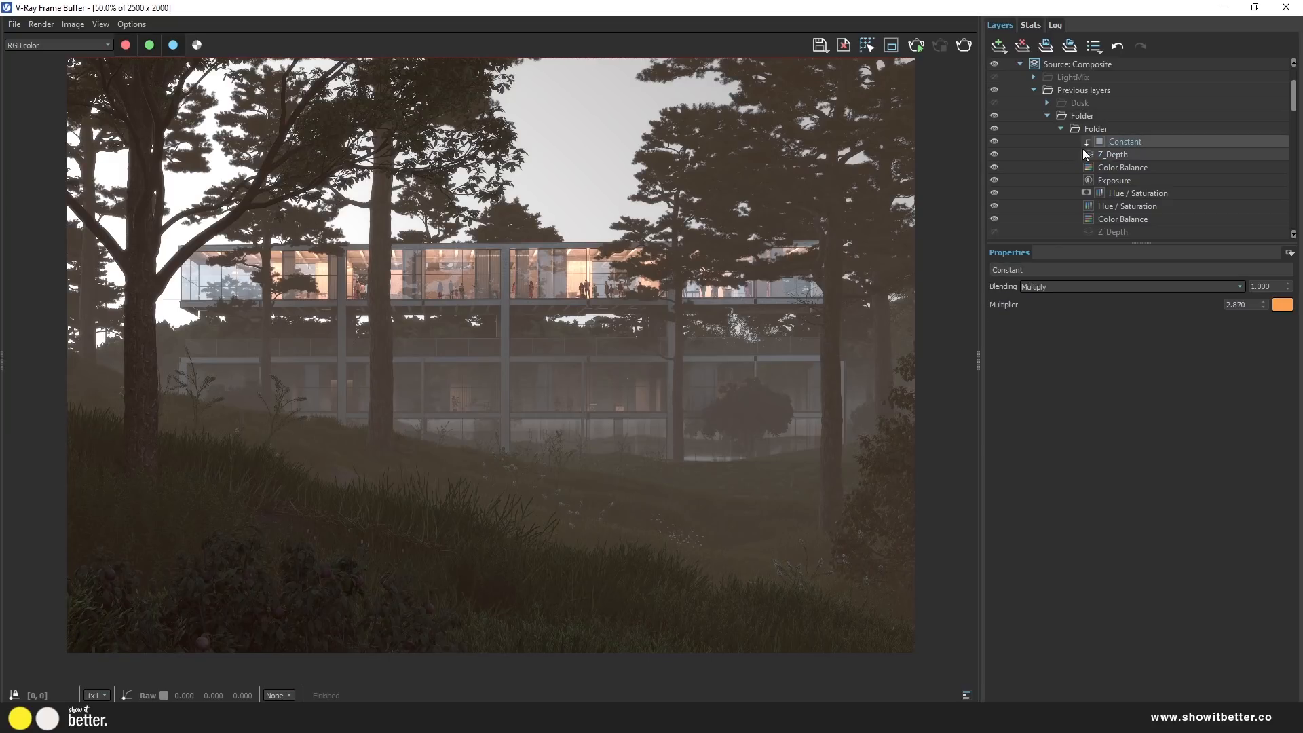
click(994, 141)
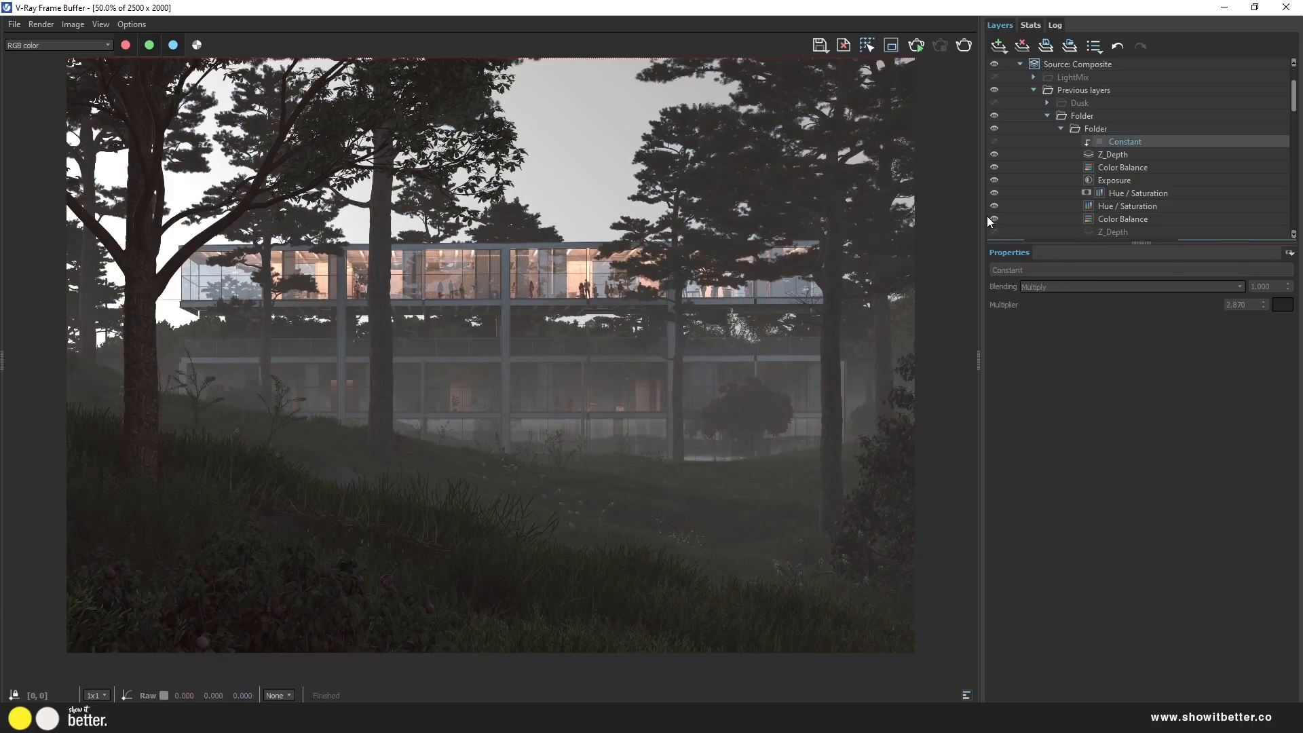
click(994, 141)
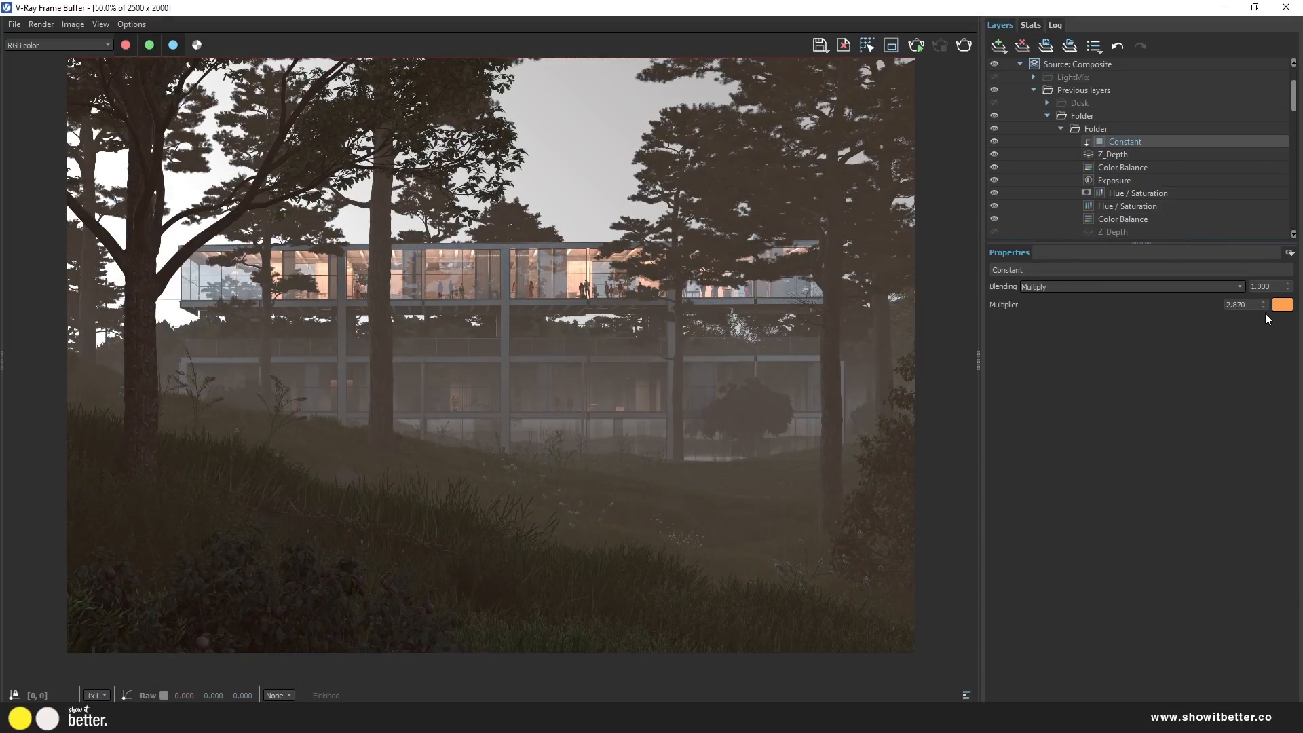
Try red and blue tints on the Constant layer's multiplier colour and apply a light blue of R 0.317, G 0.717, B 1.000
click(1280, 306)
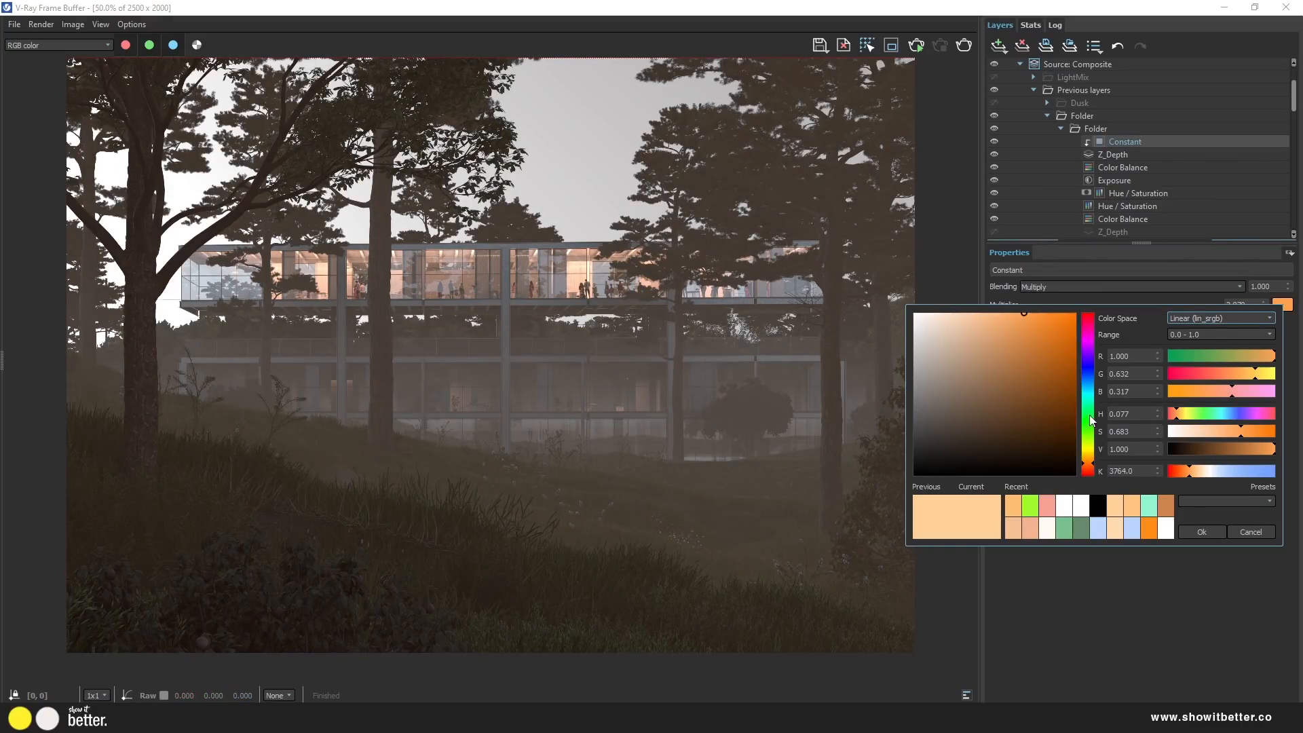
drag(1088, 467, 1091, 483)
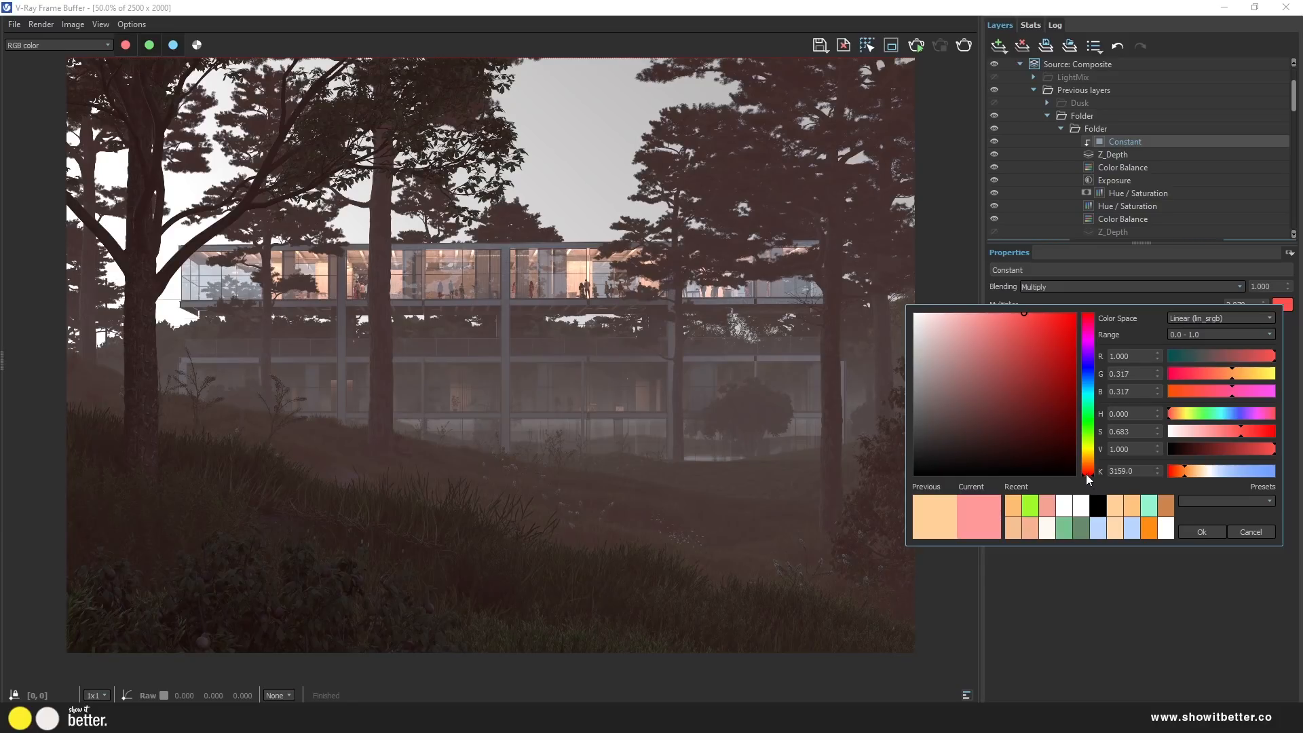
click(1090, 377)
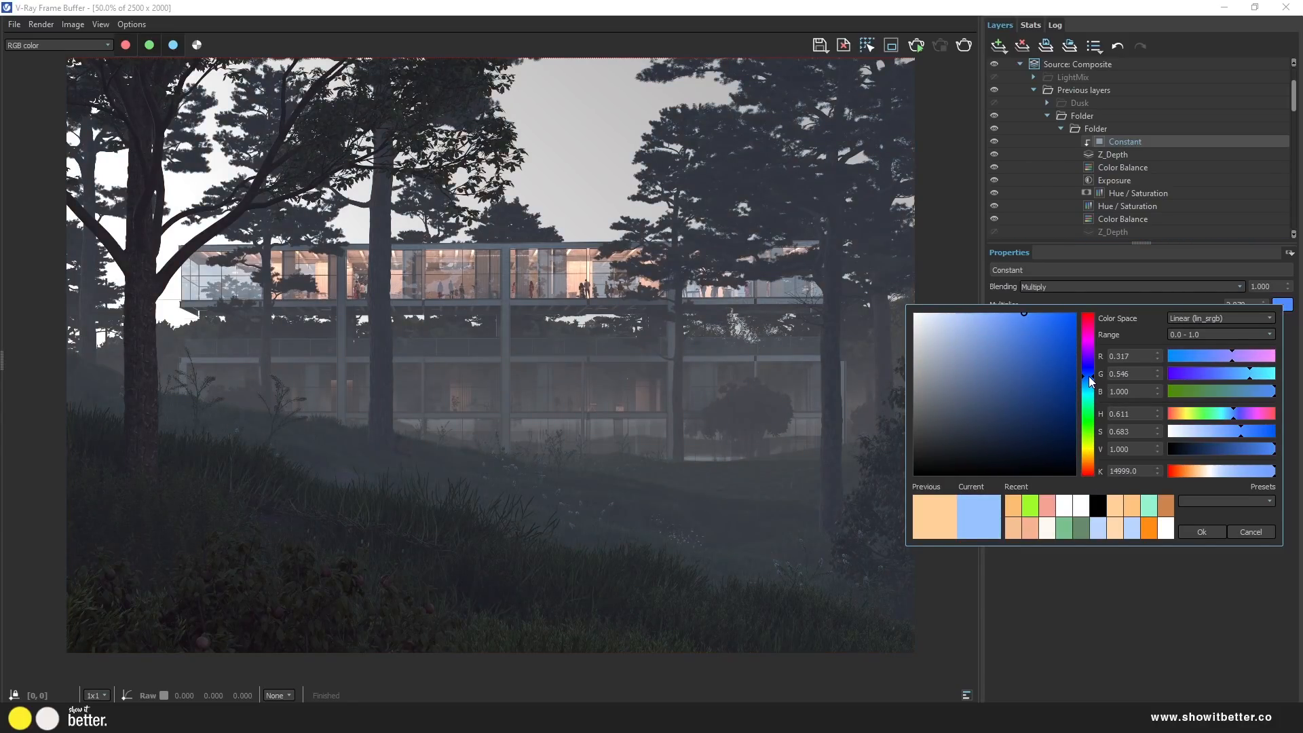
click(1088, 371)
click(1086, 382)
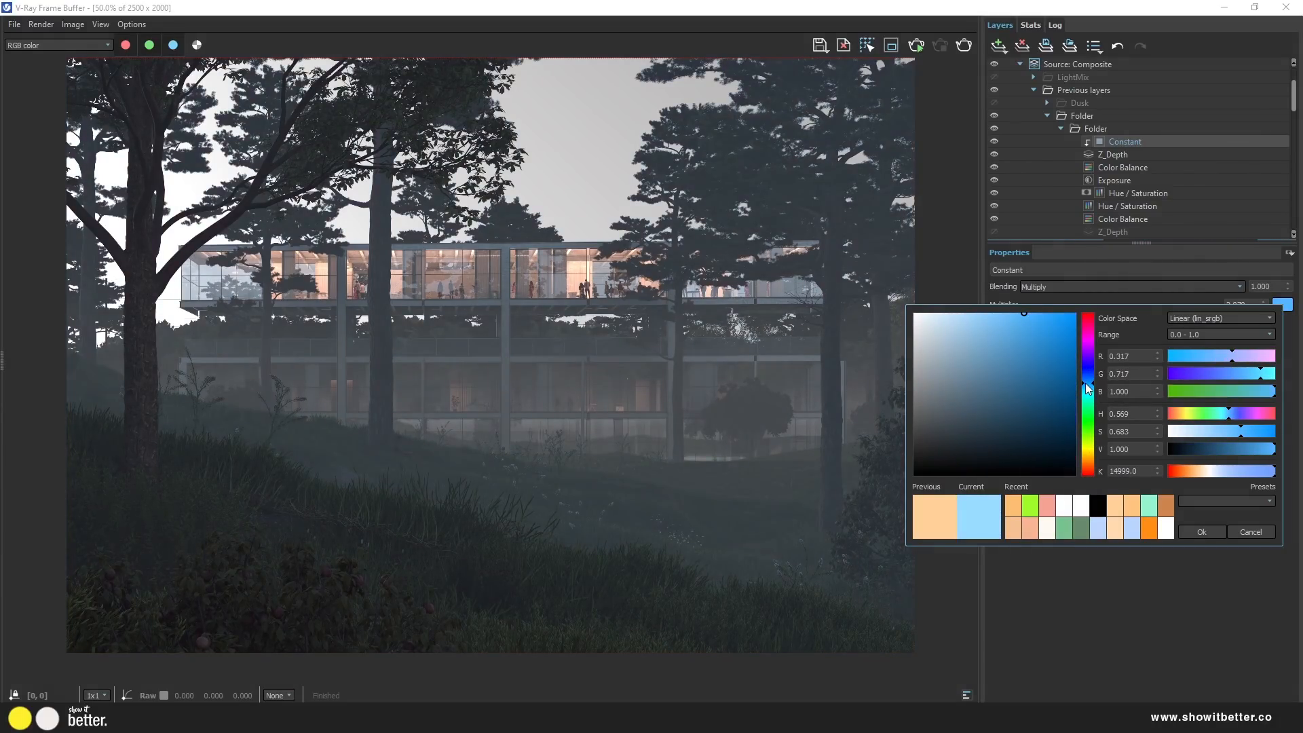
click(1201, 531)
Collapse the foggy layer group named Folder and compare it off and on, leaving it disabled
click(1060, 129)
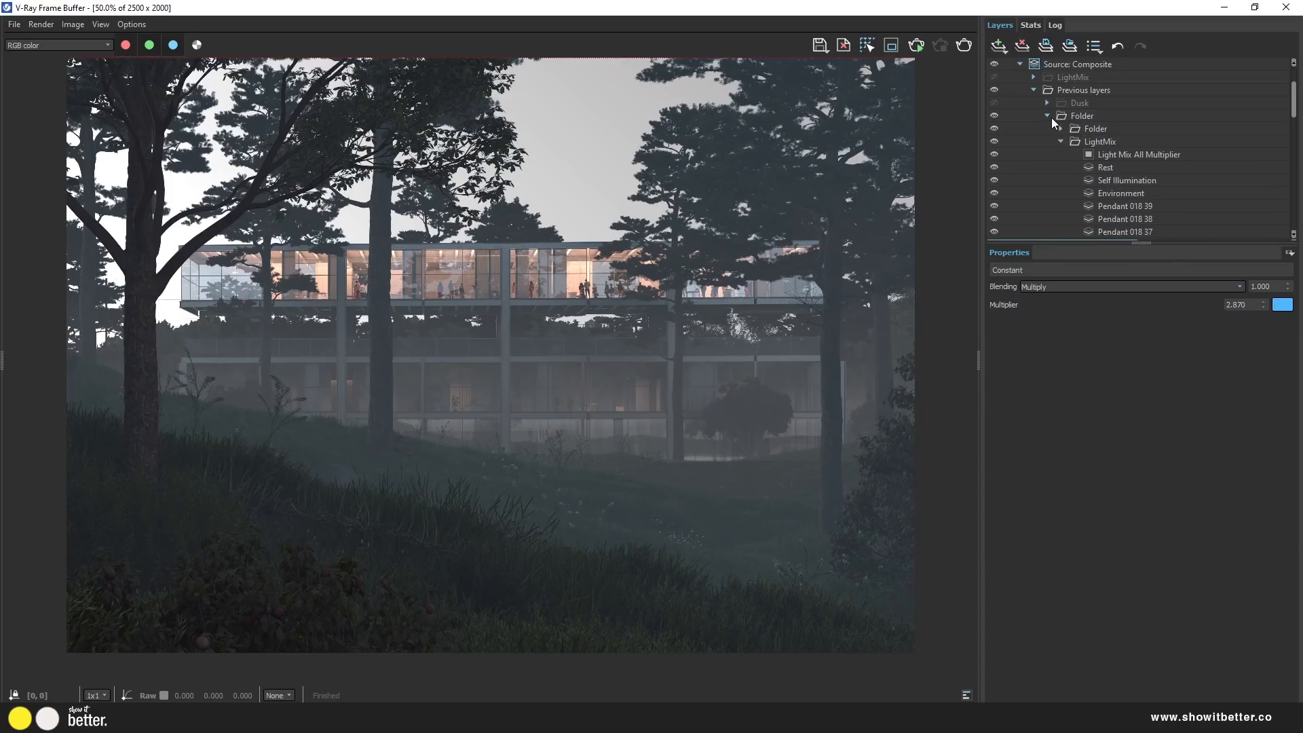
click(1047, 116)
click(1047, 155)
click(1068, 156)
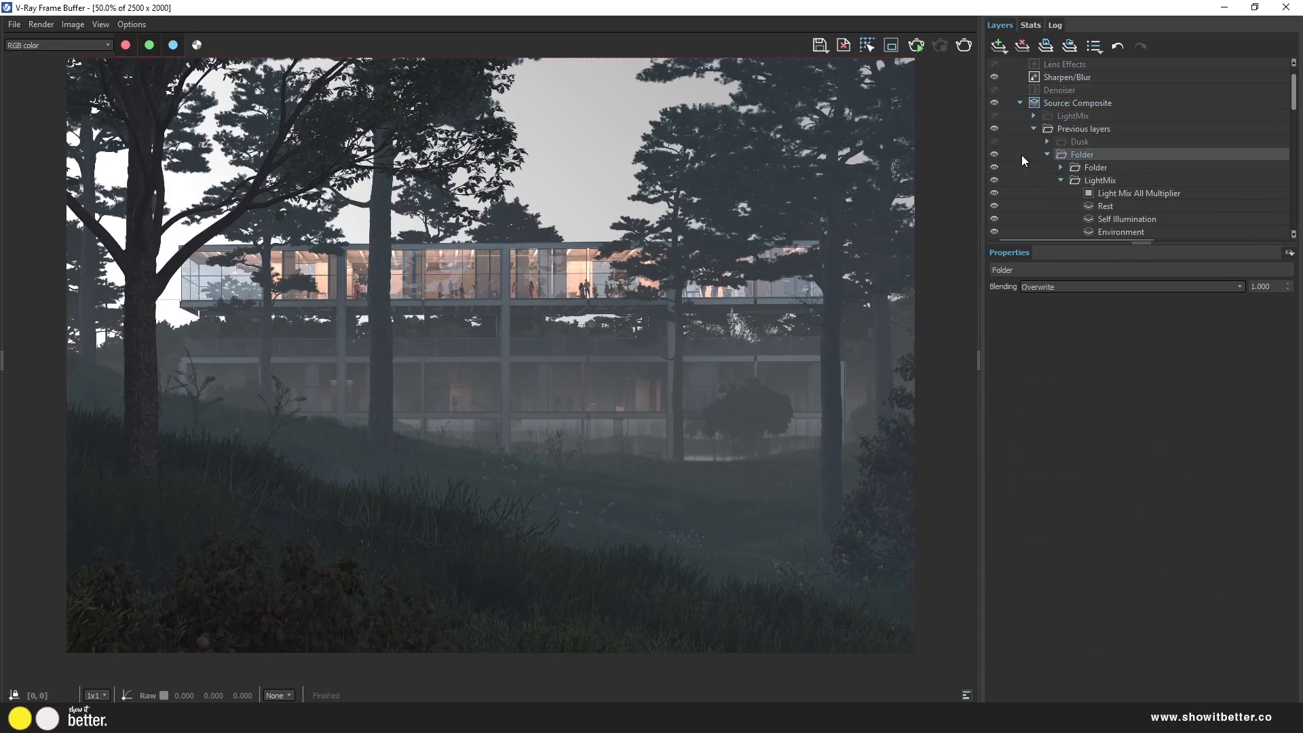
click(995, 156)
click(995, 155)
click(994, 155)
click(995, 156)
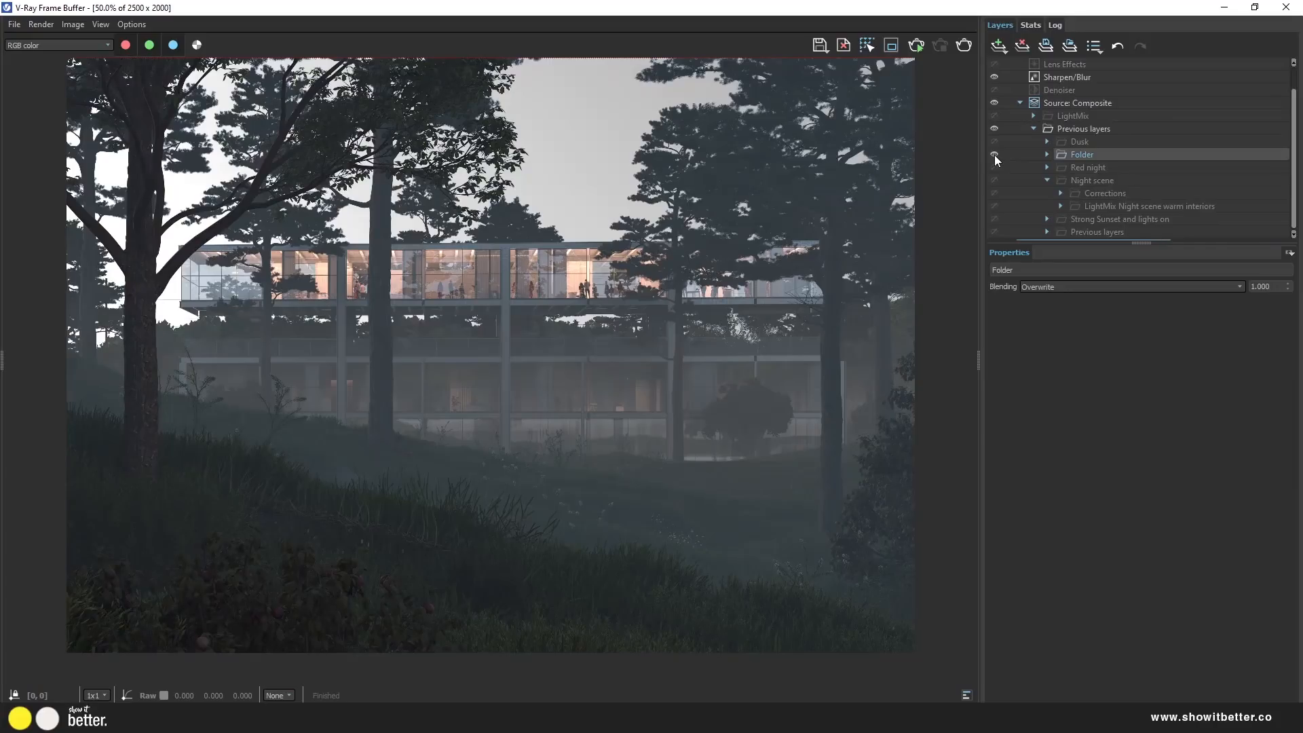
click(995, 155)
click(995, 155)
click(994, 155)
click(1046, 155)
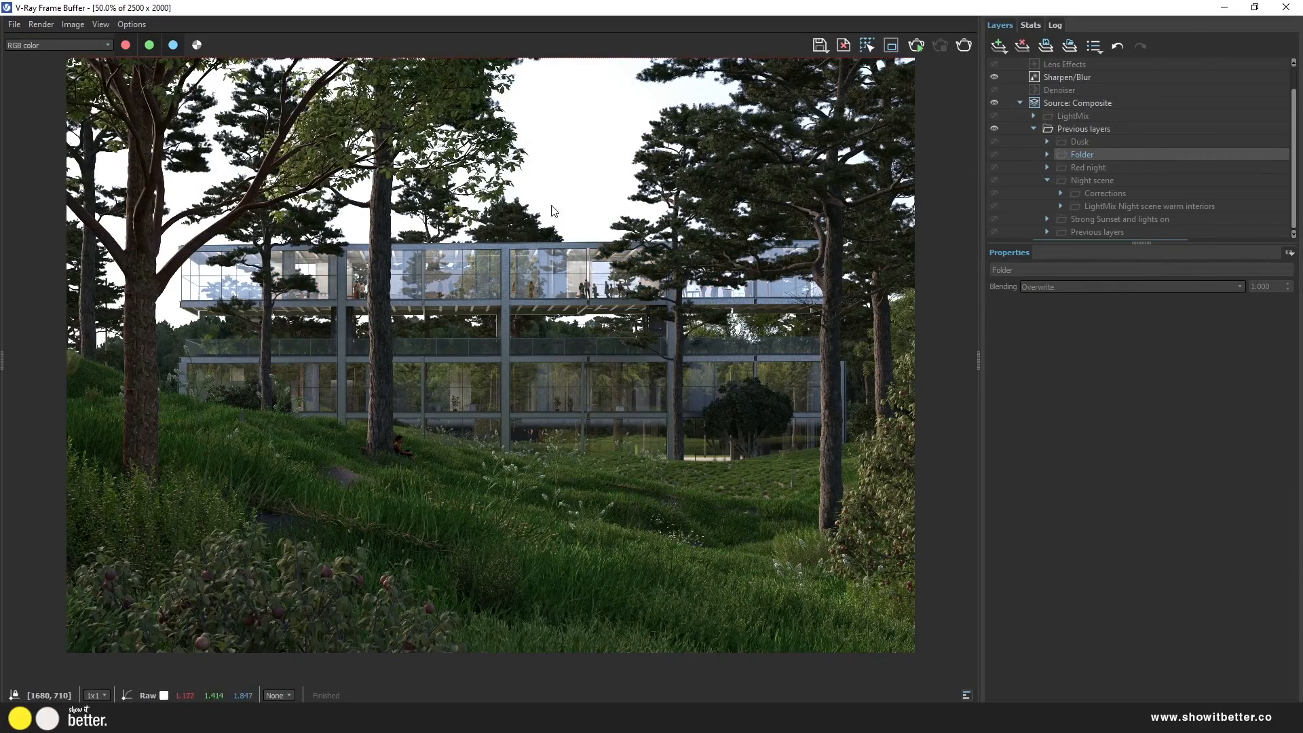
Preview the Folder, Red night, Night scene and Strong Sunset looks one at a time, leaving all disabled, and collapse Night scene
click(994, 155)
click(994, 154)
click(993, 168)
click(993, 168)
click(993, 180)
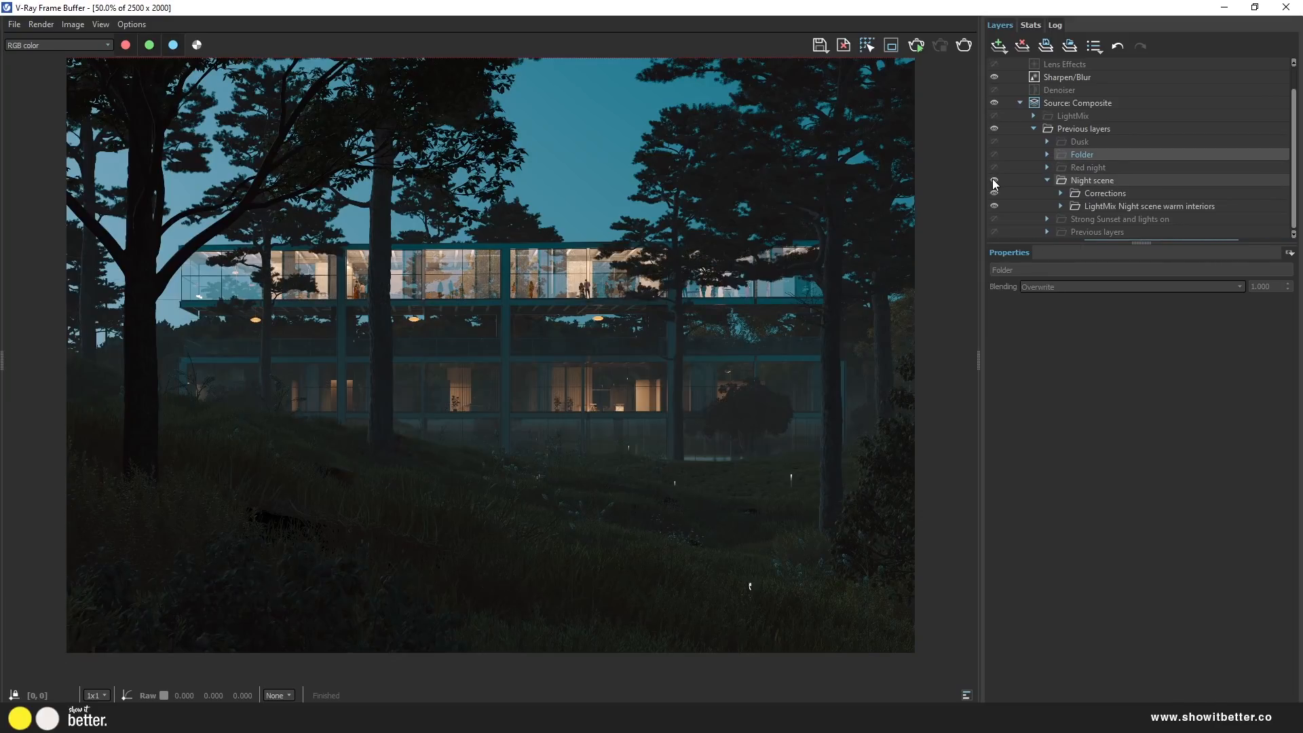
click(993, 180)
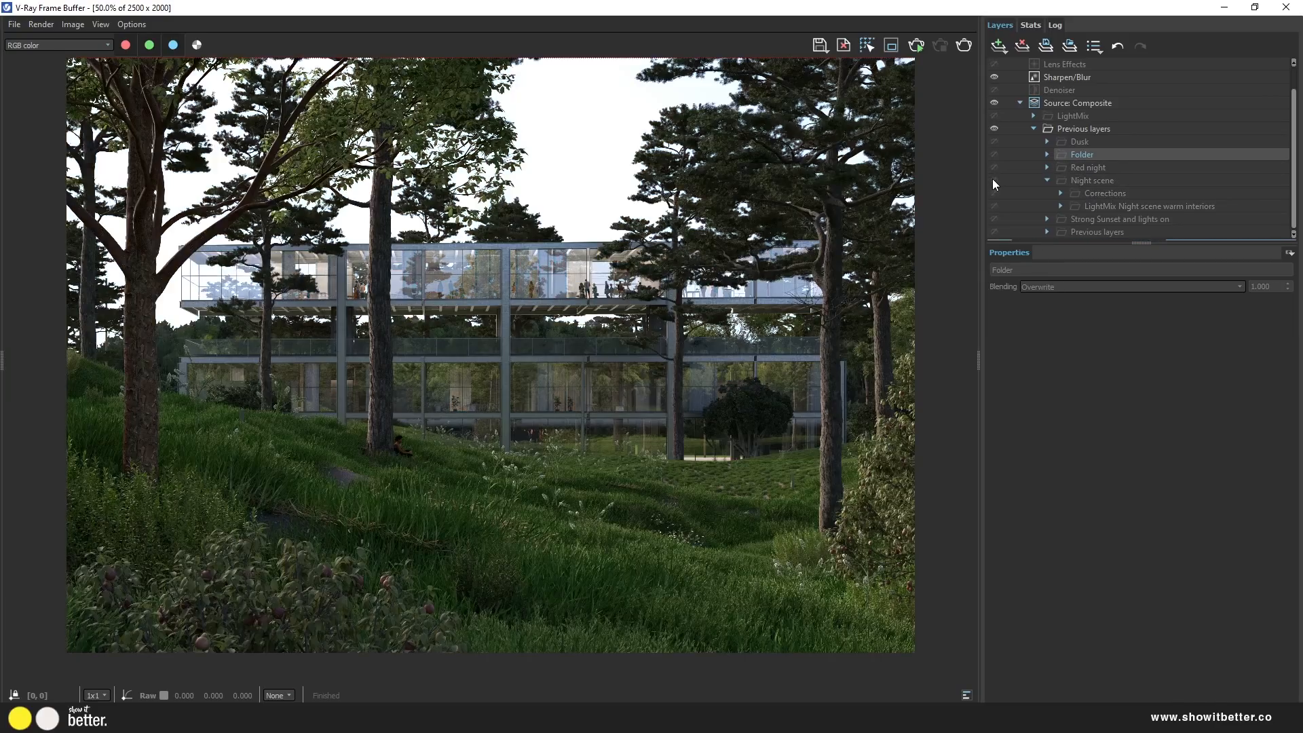
click(996, 219)
click(995, 219)
click(1048, 181)
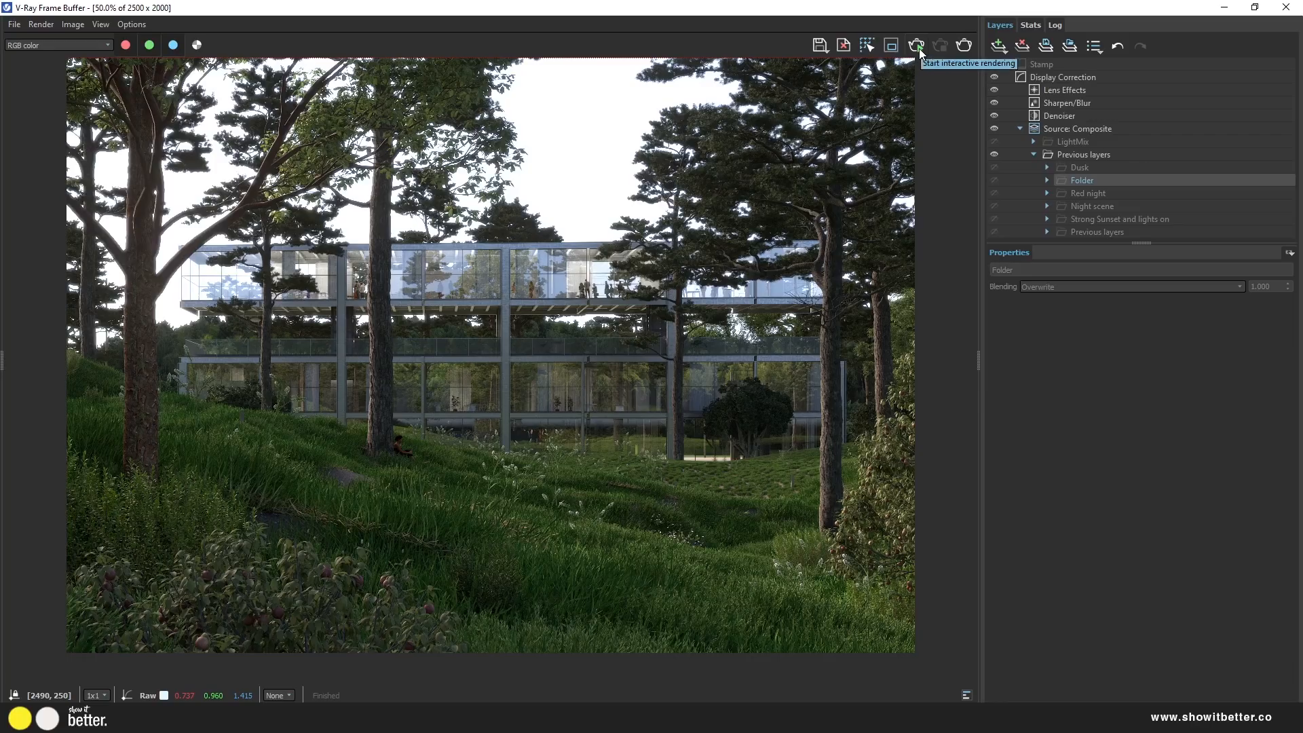
Check the Composite source and the Red night and Night scene folders' properties, and show the Night scene look
click(1065, 159)
click(1084, 128)
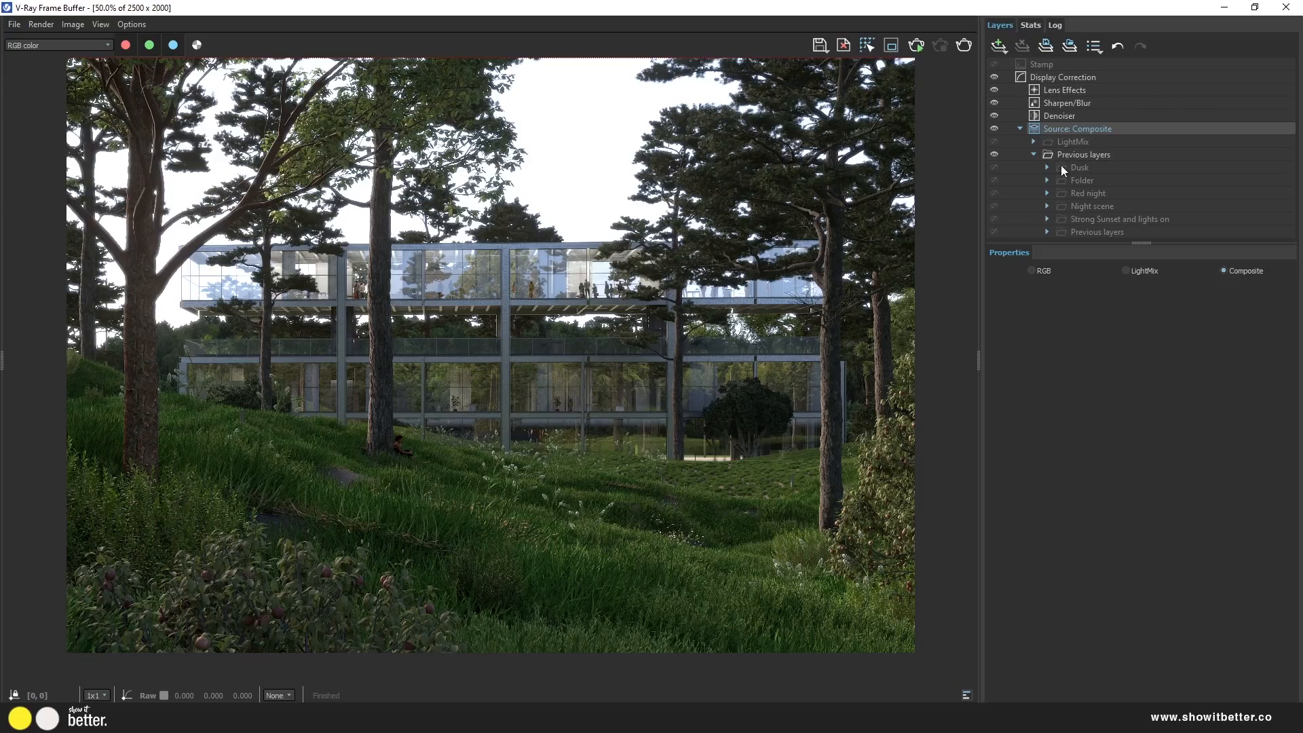
click(1100, 194)
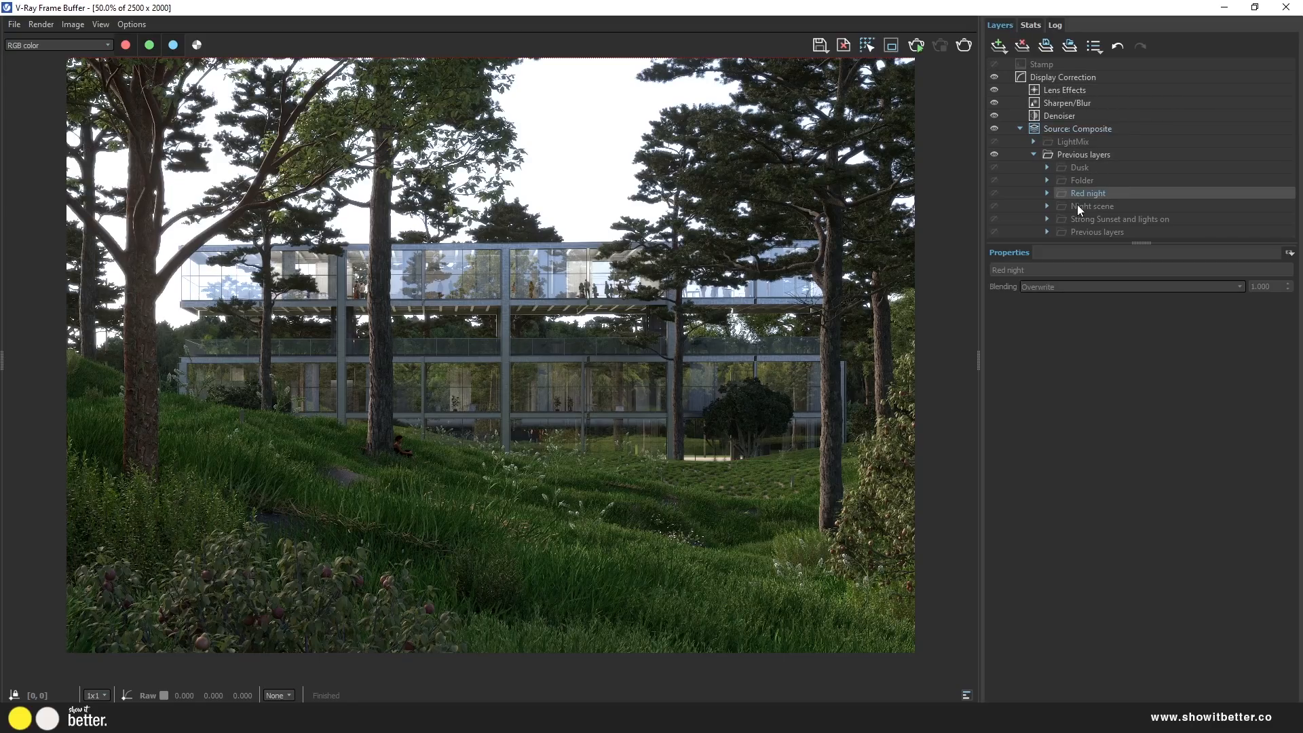
click(1095, 207)
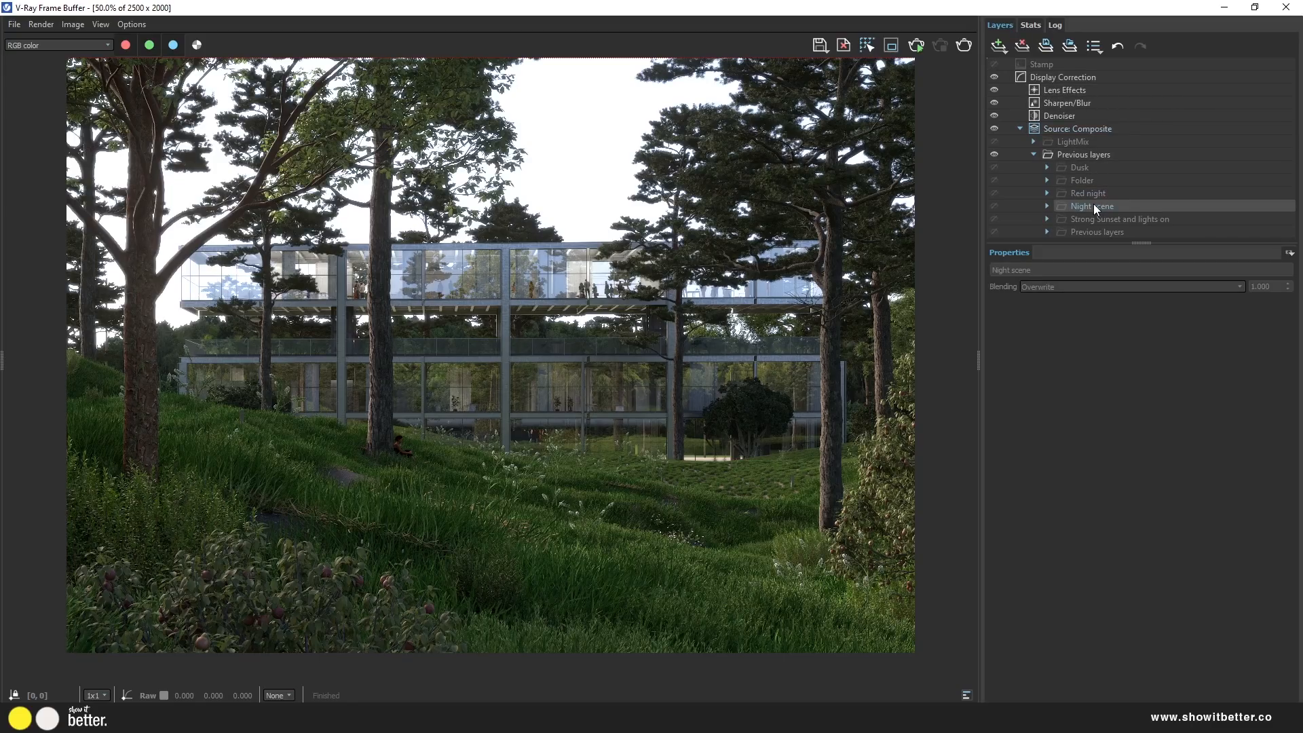
click(994, 206)
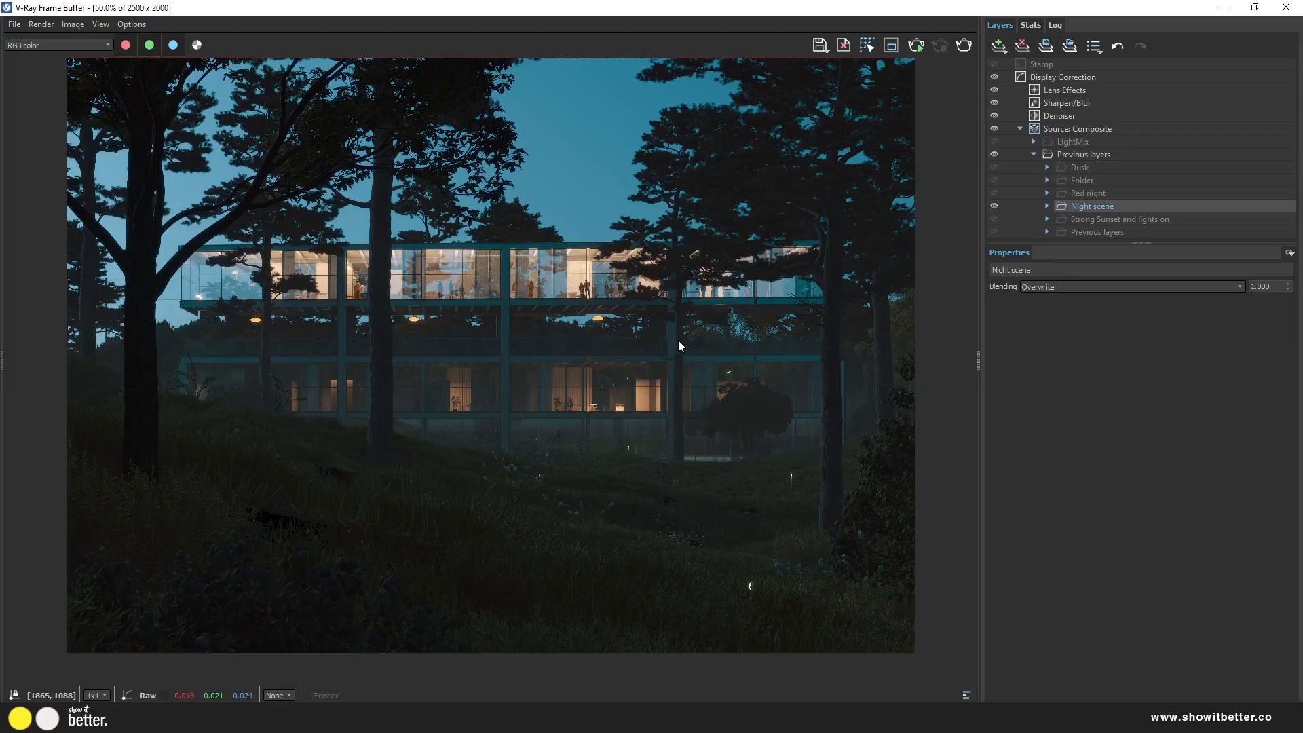
click(994, 205)
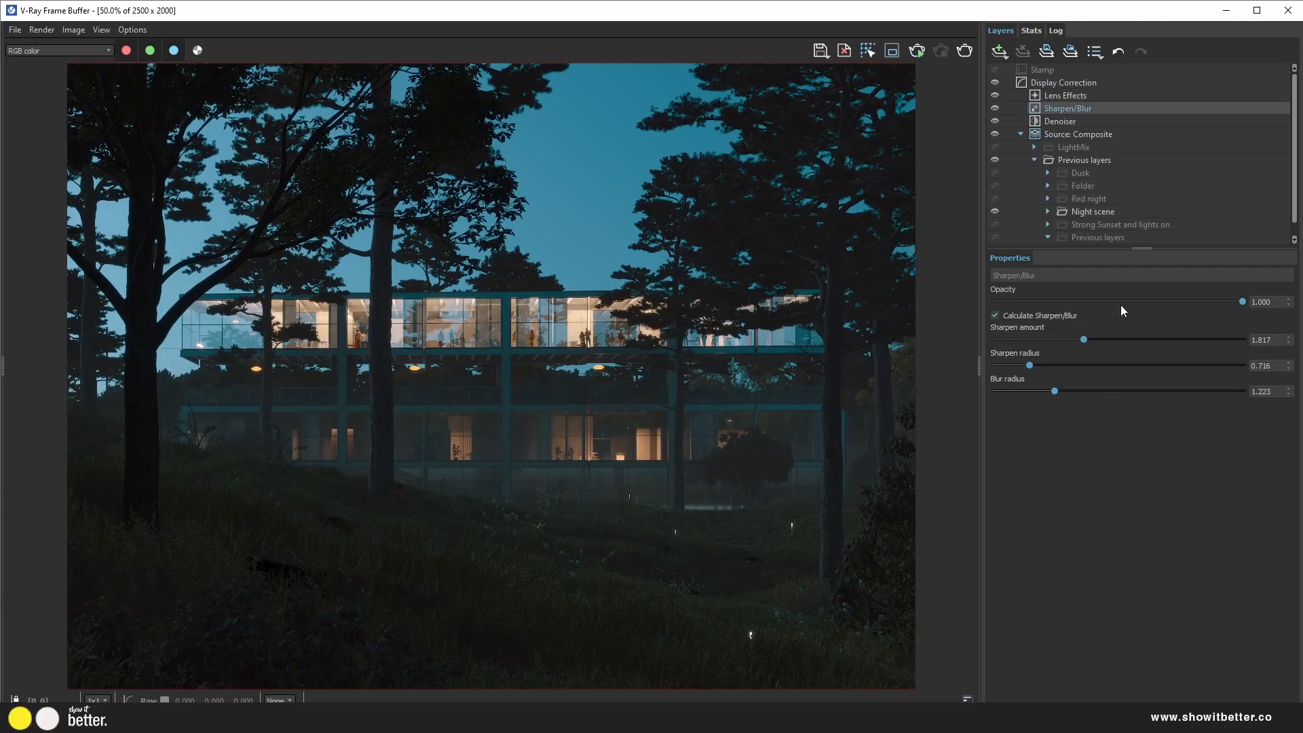
Examine the upper floor's lit windows and people at 200% with the Sharpen/Blur settings shown
scroll(539, 363, up, 2)
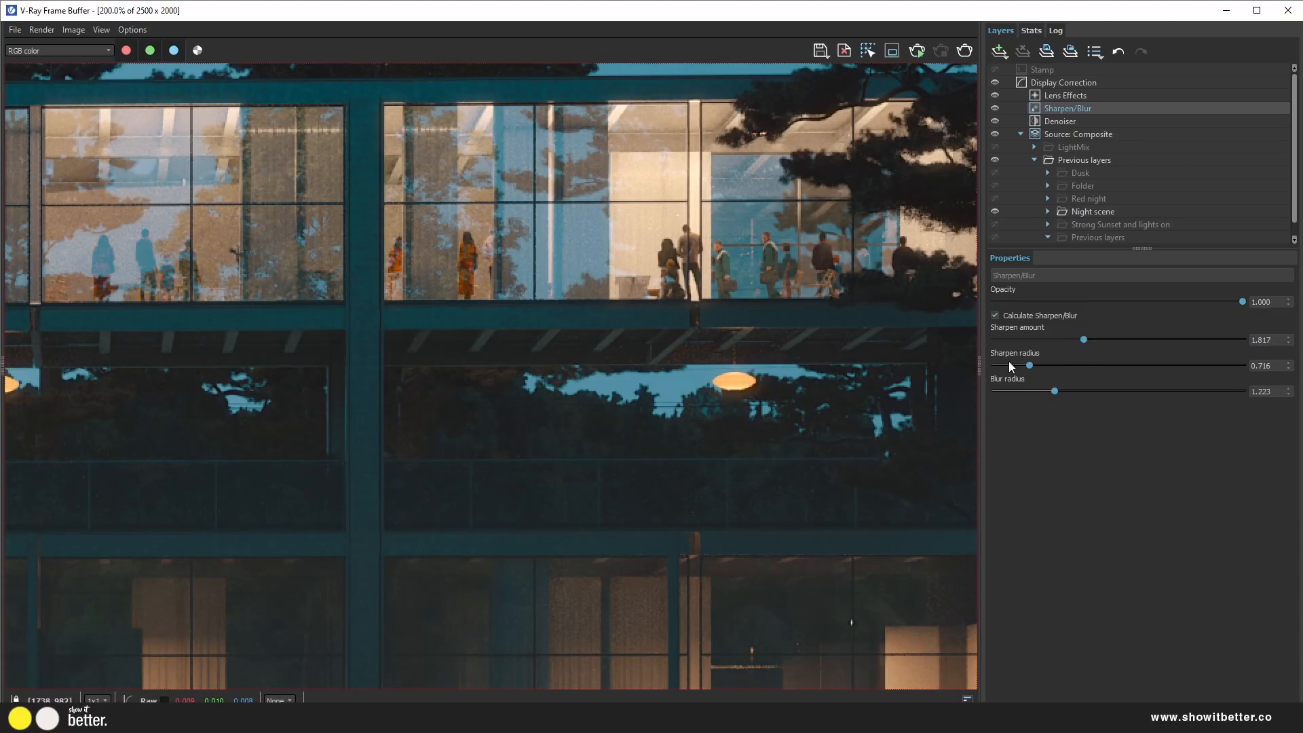
scroll(615, 347, down, 1)
scroll(436, 246, up, 1)
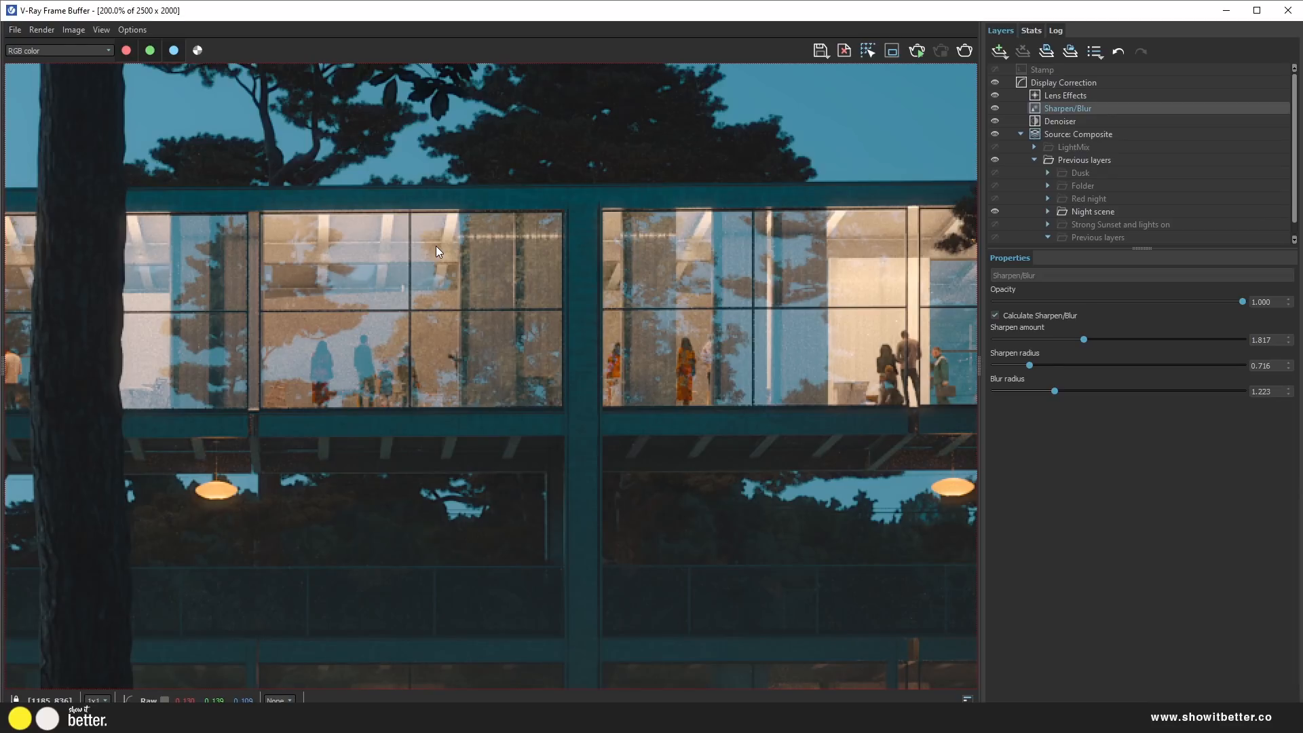
scroll(507, 250, down, 1)
scroll(327, 337, up, 1)
middle_drag(506, 331, 440, 364)
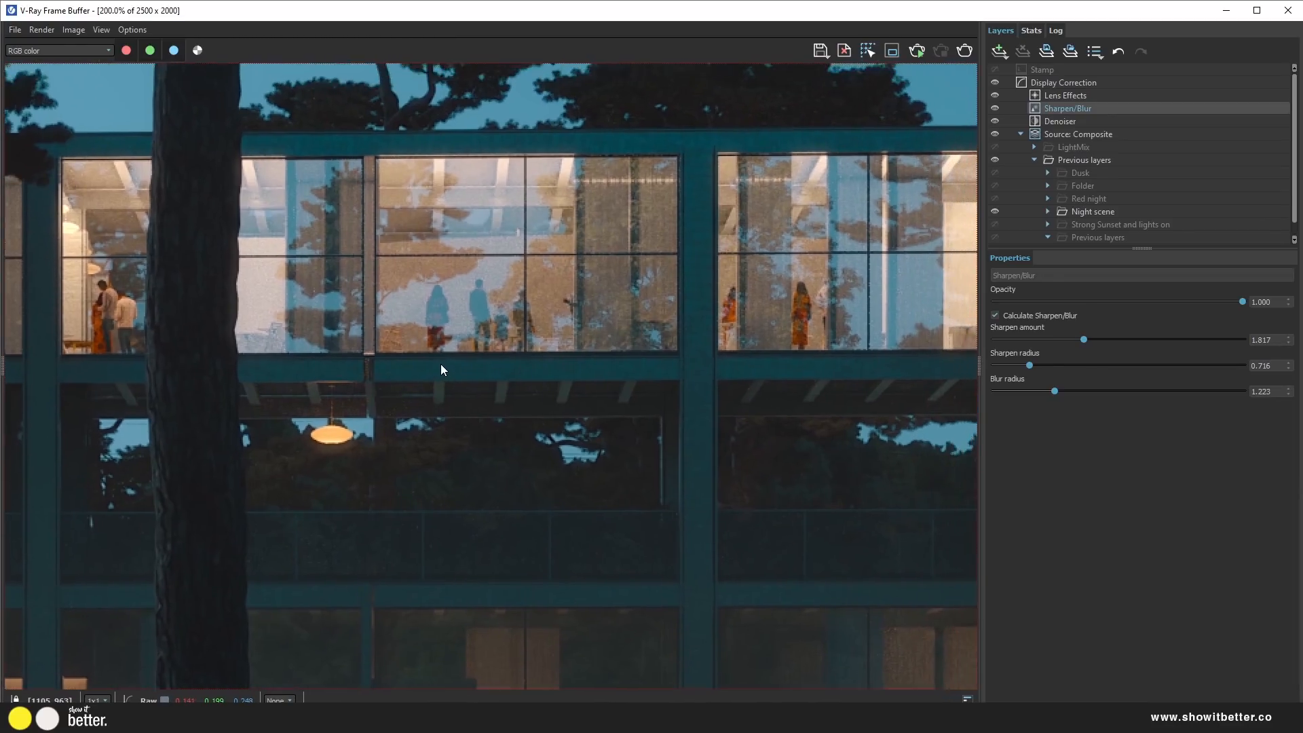
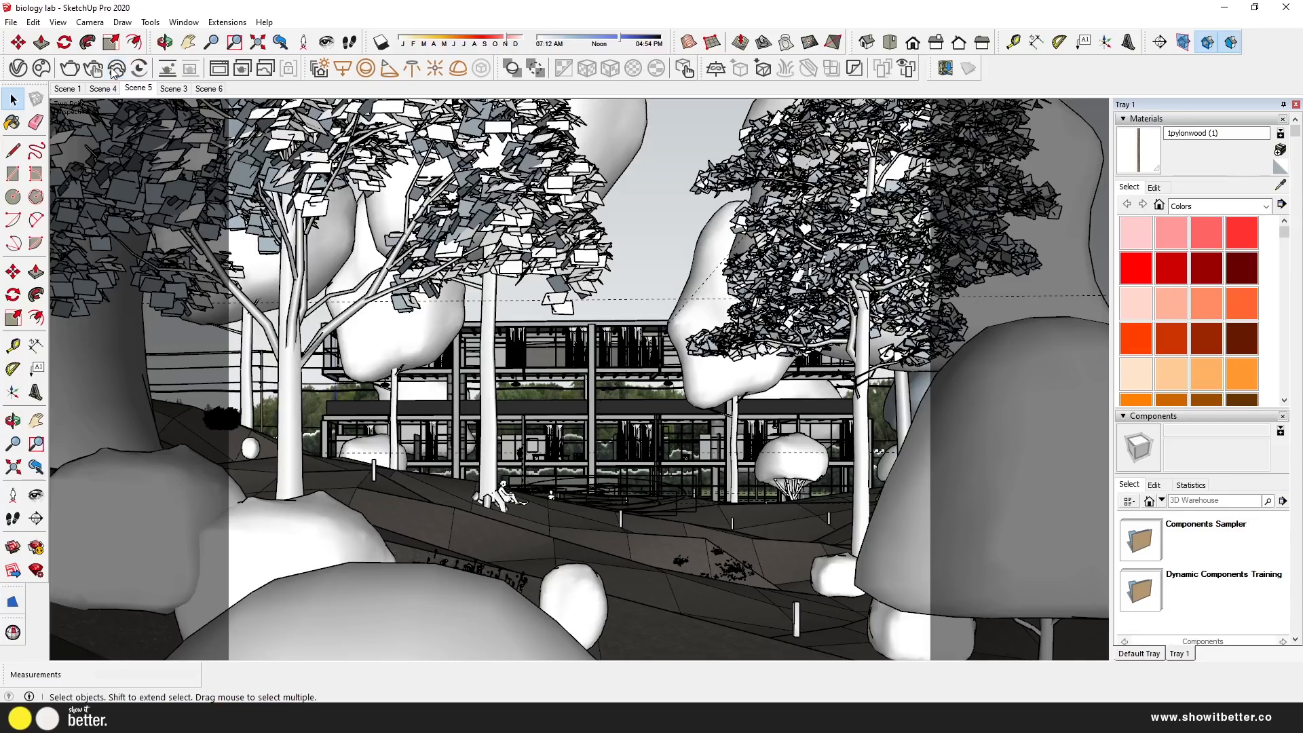
Send the biology lab scene from SketchUp to Chaos Cloud and keep the Submit job page maximized
click(113, 71)
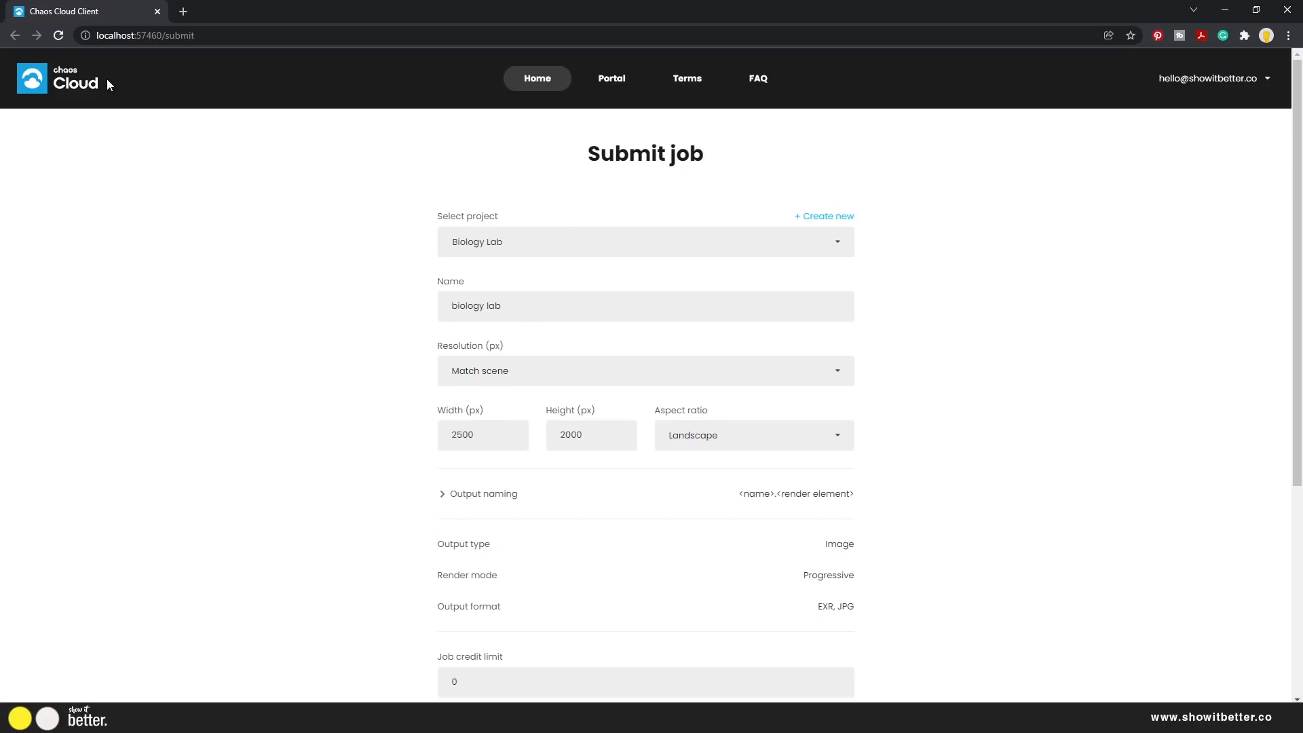
mouse_move(638, 9)
mouse_down()
mouse_move(726, 210)
mouse_move(733, 1)
mouse_move(811, 103)
mouse_move(867, 80)
mouse_up()
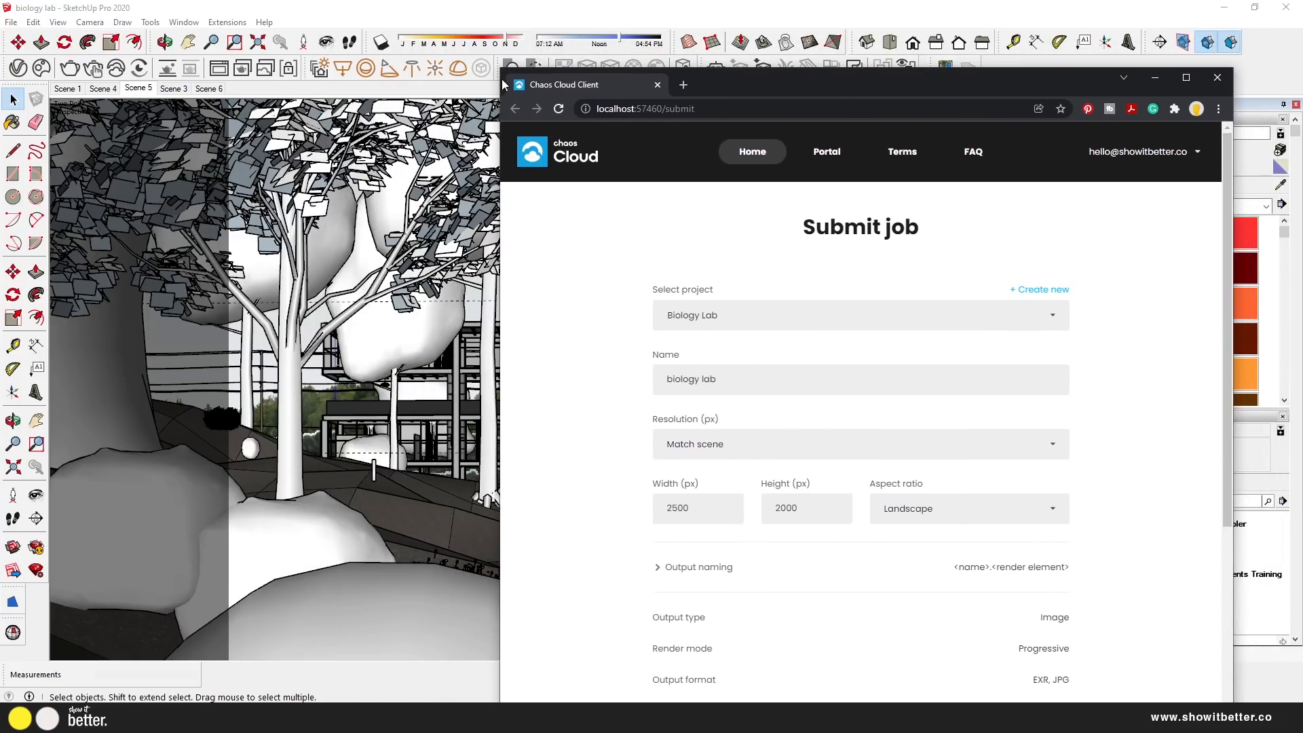
double_click(744, 84)
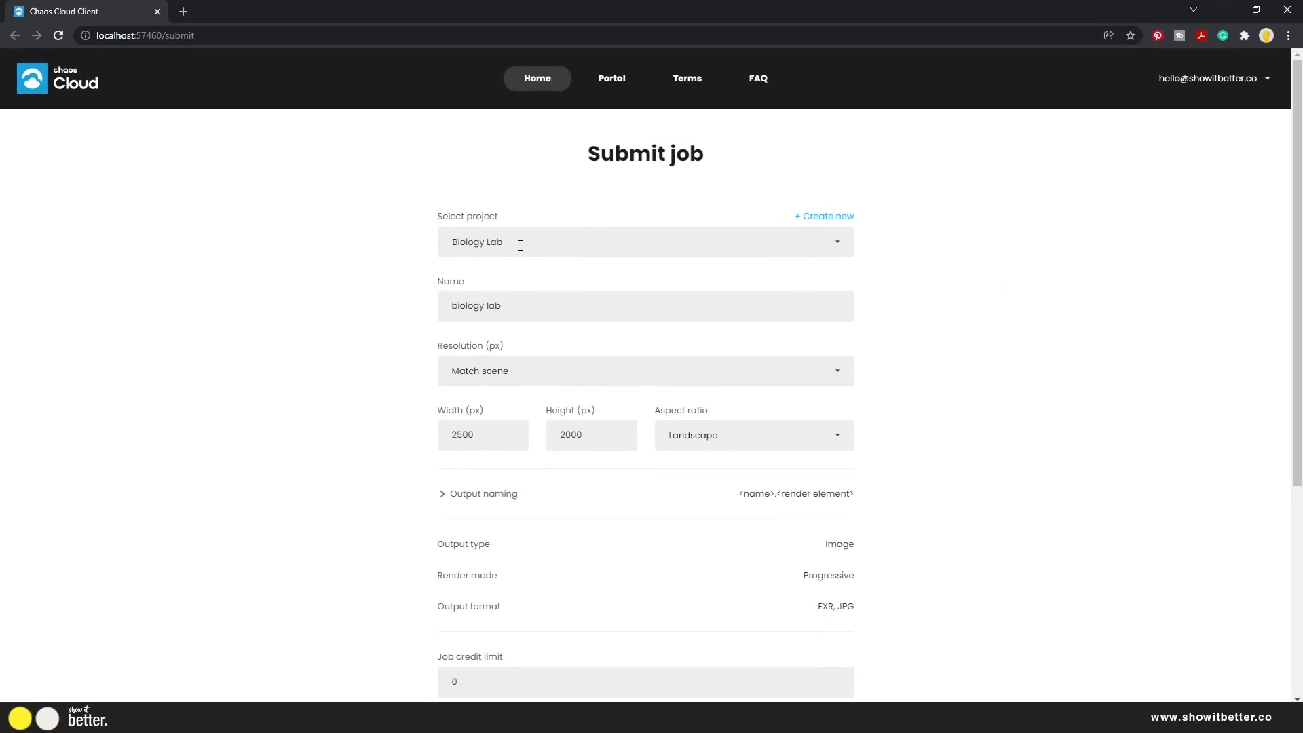
Name the cloud job Exterior Render and check the resolution and aspect ratio options, keeping Match scene and Landscape
triple_click(488, 299)
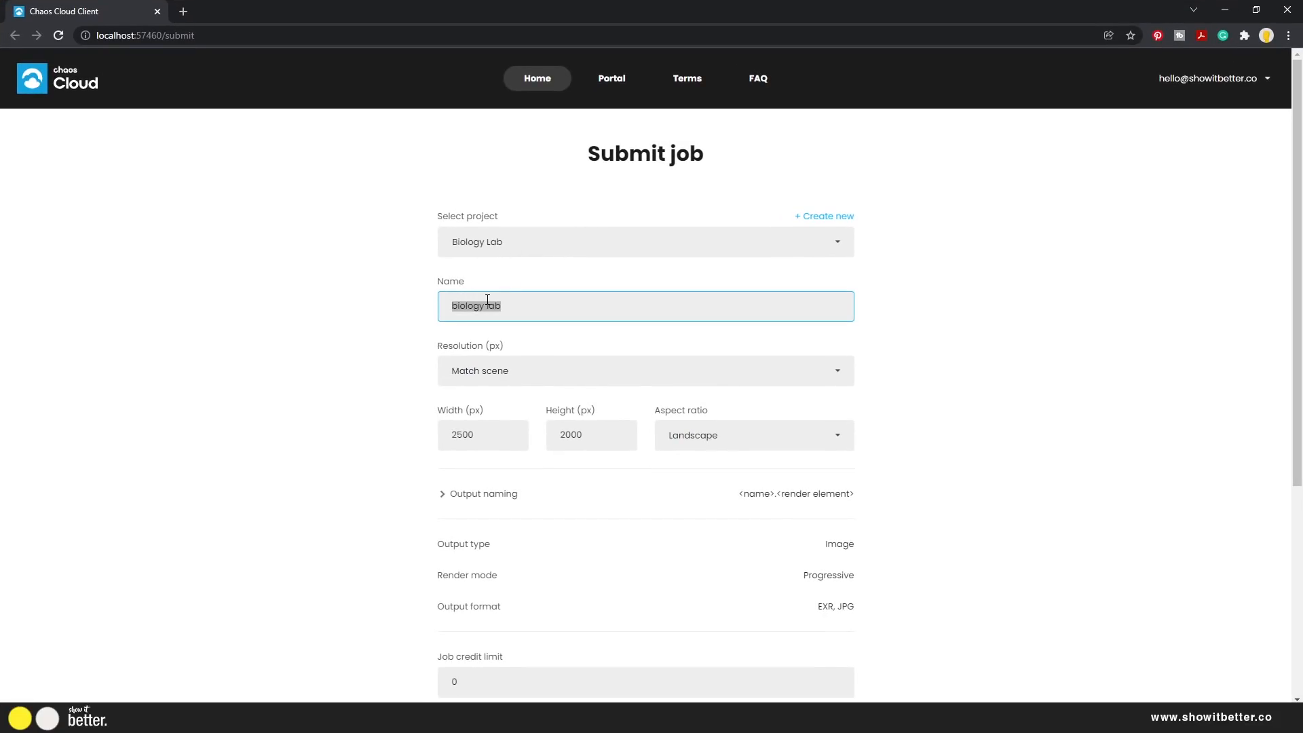
text(Exterior Render)
click(497, 370)
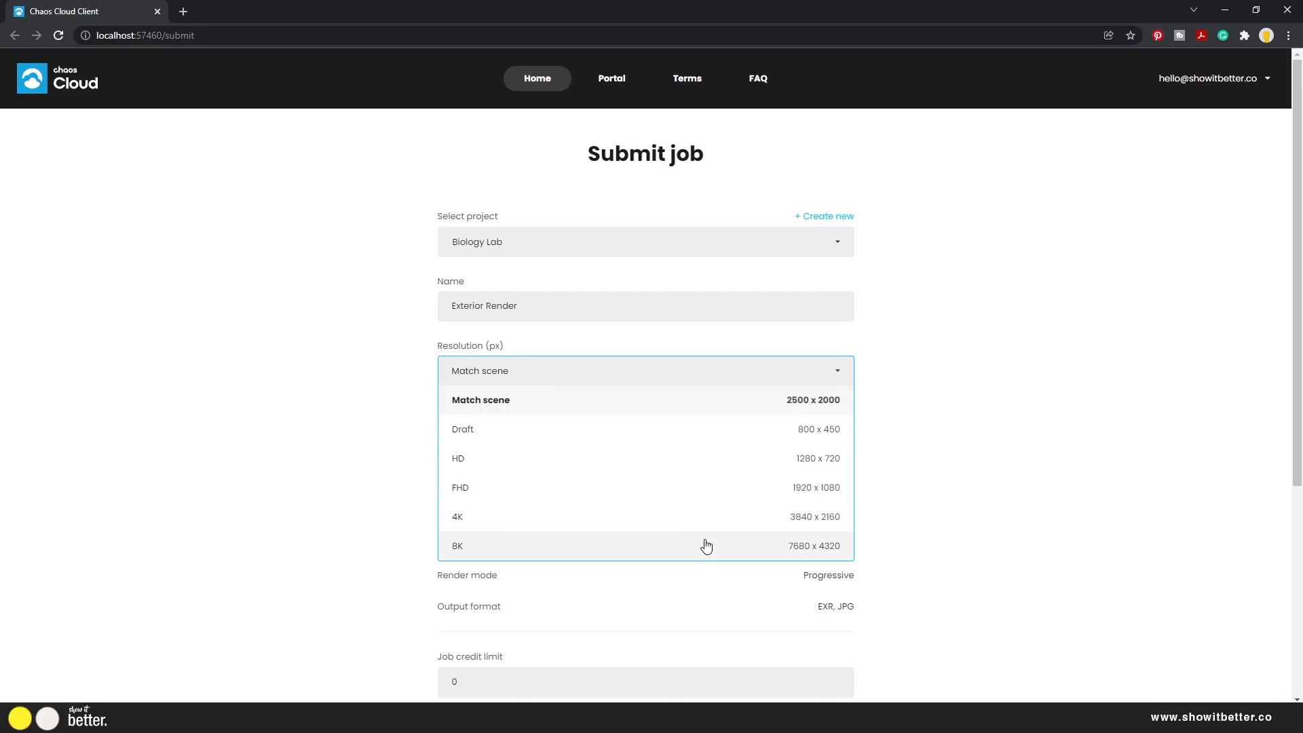
click(412, 389)
click(708, 443)
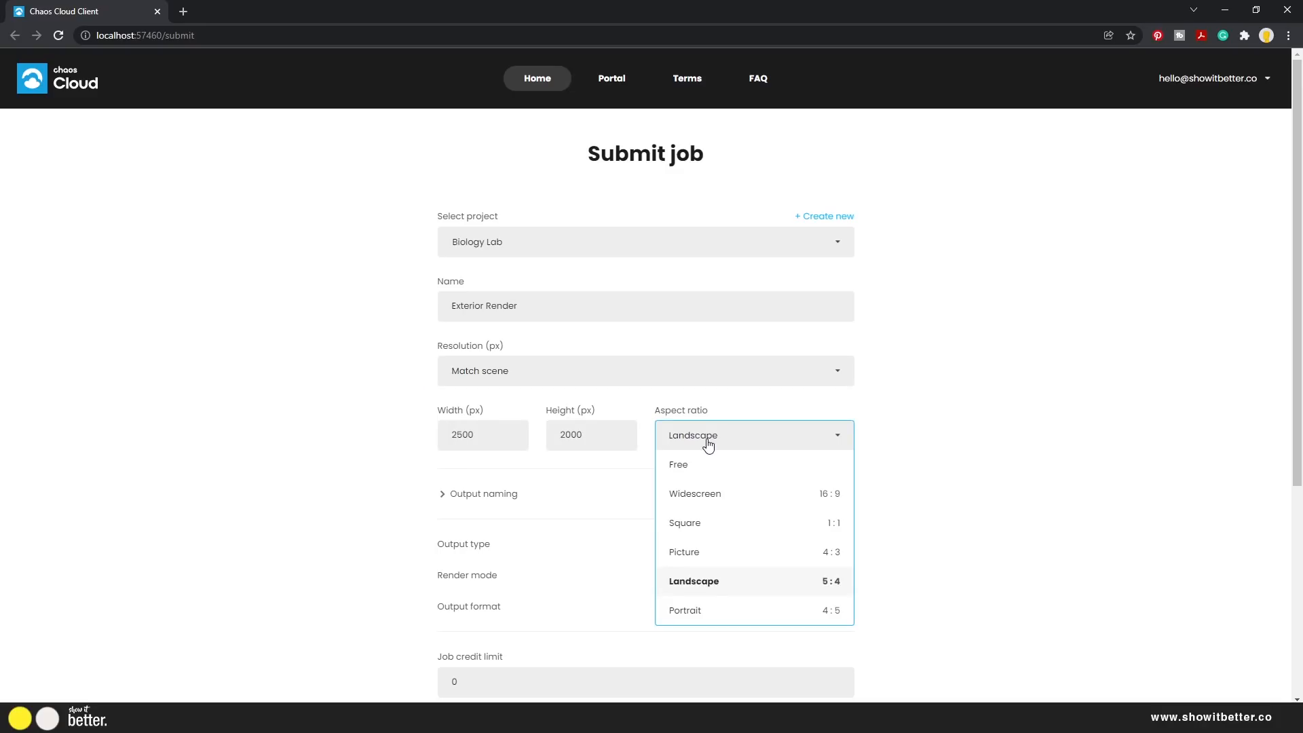
click(708, 443)
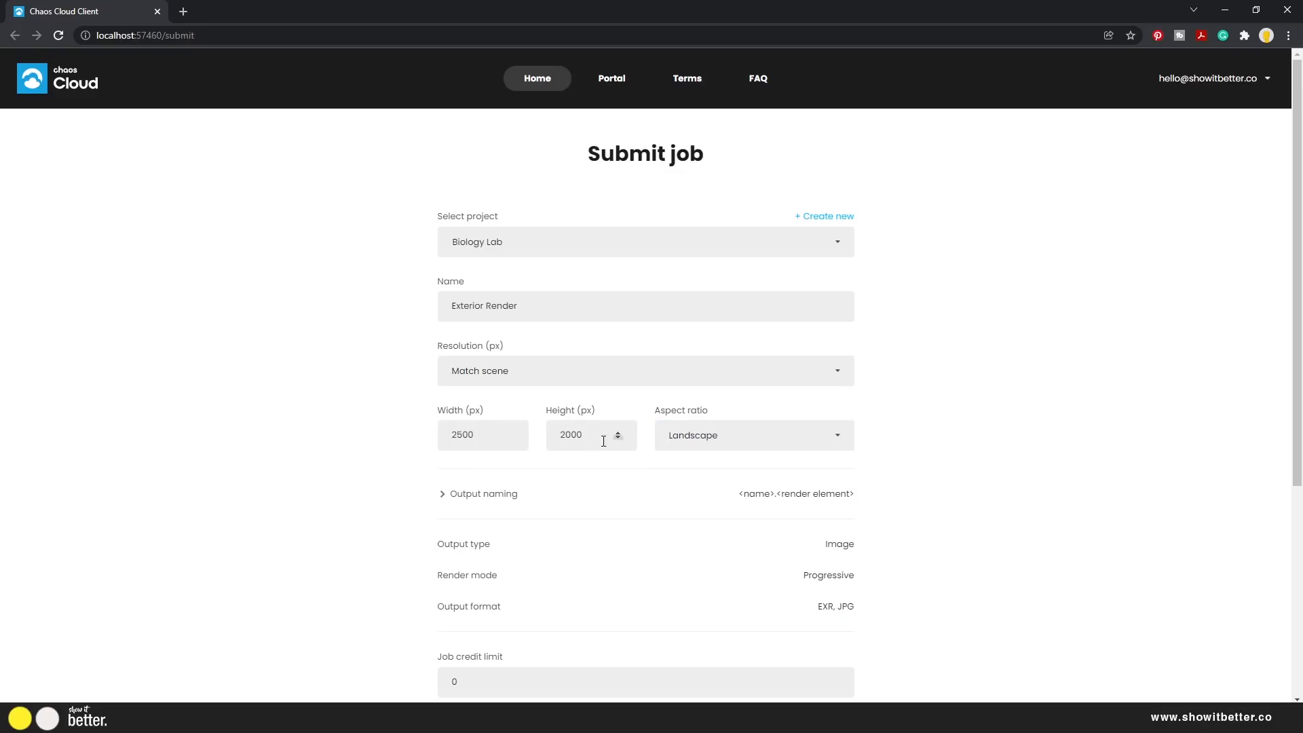
Set the job credit limit to 1 and go to the end of the Submit job form
scroll(405, 459, down, 2)
click(557, 548)
scroll(558, 553, down, 3)
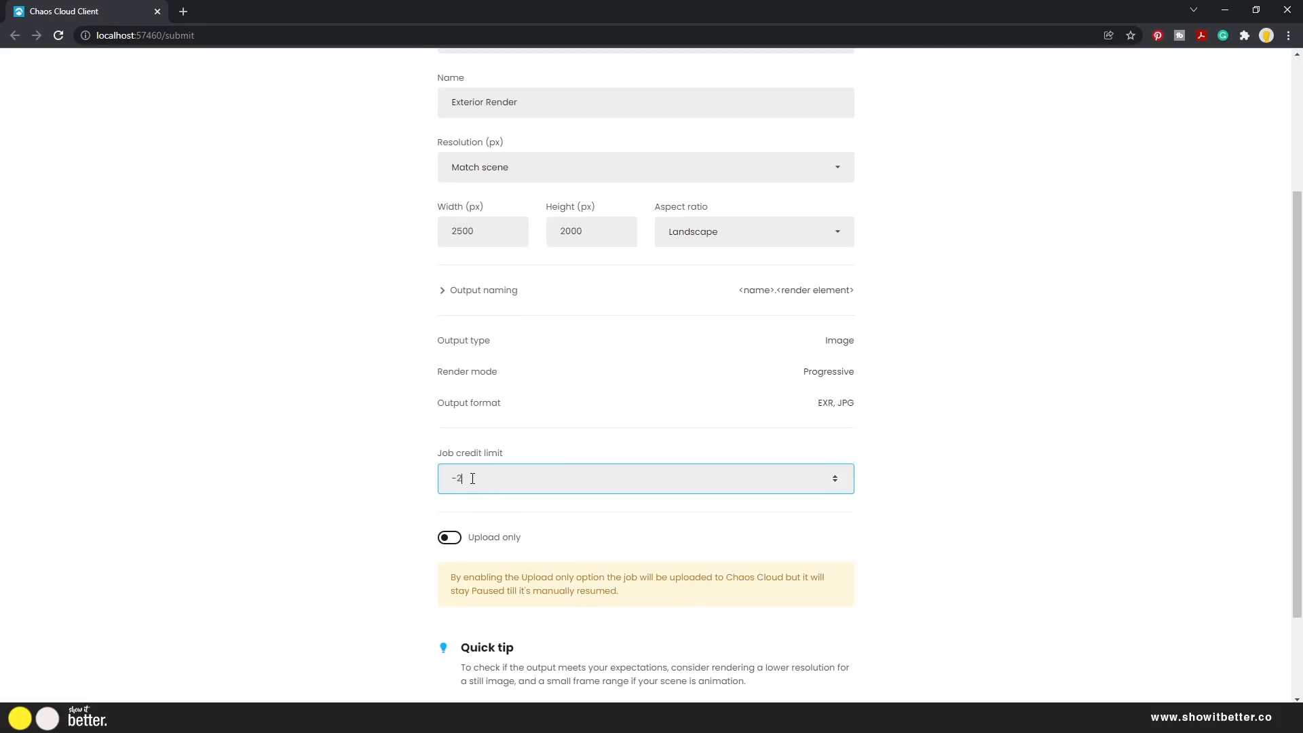
drag(474, 479, 450, 477)
text(1)
key(Tab)
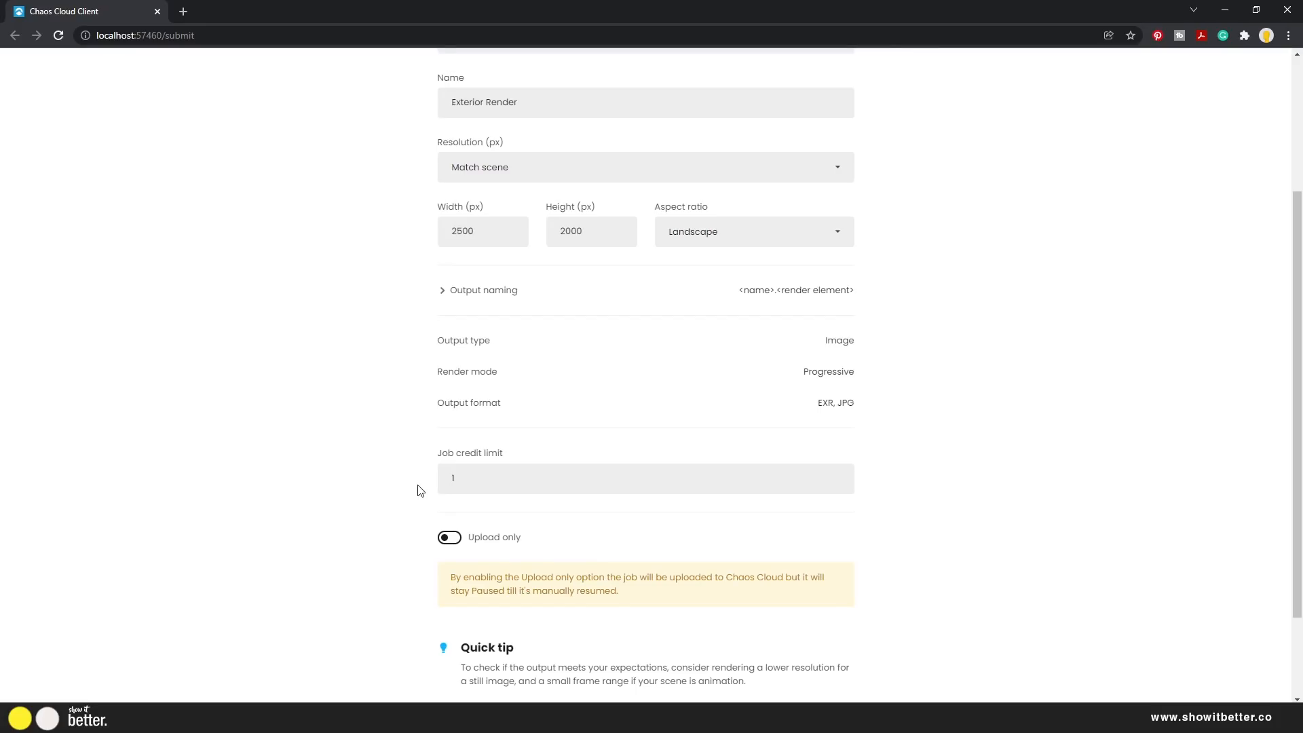
scroll(420, 489, down, 2)
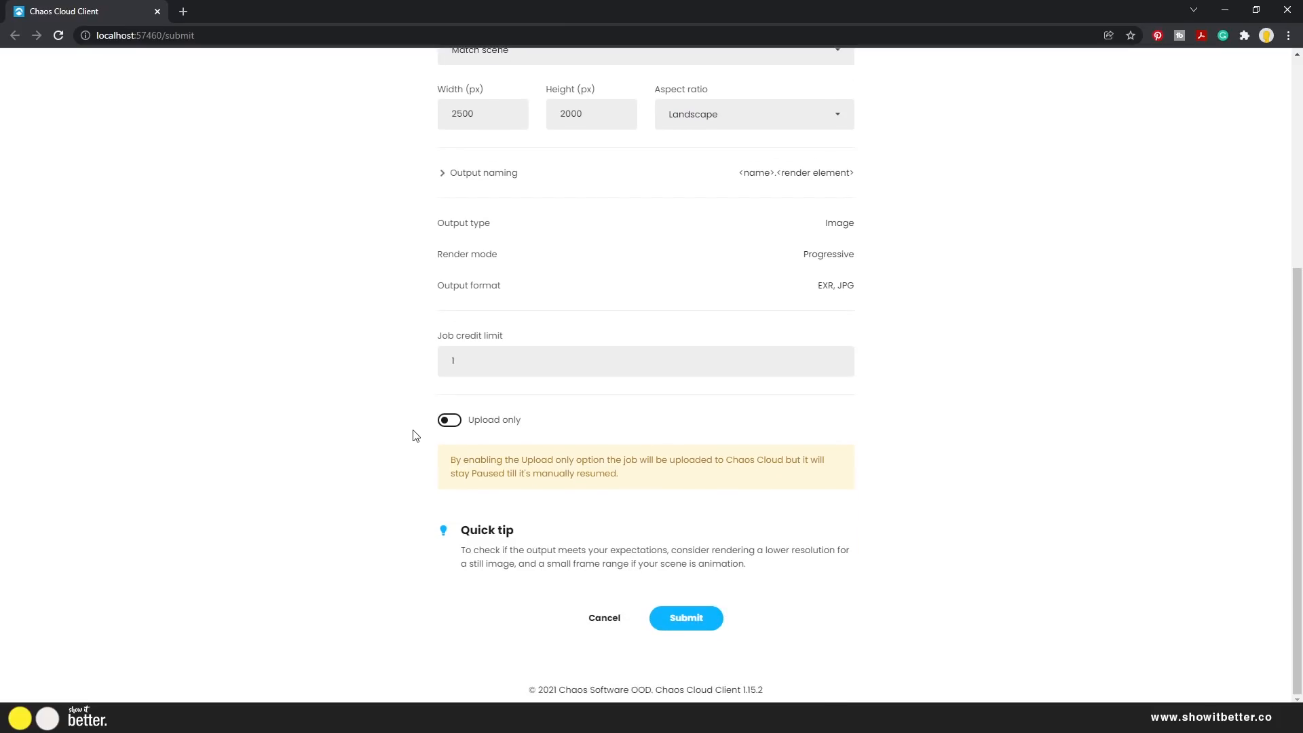
Try a job credit limit of 10, set it back to 1 and submit the Exterior Render job
click(468, 368)
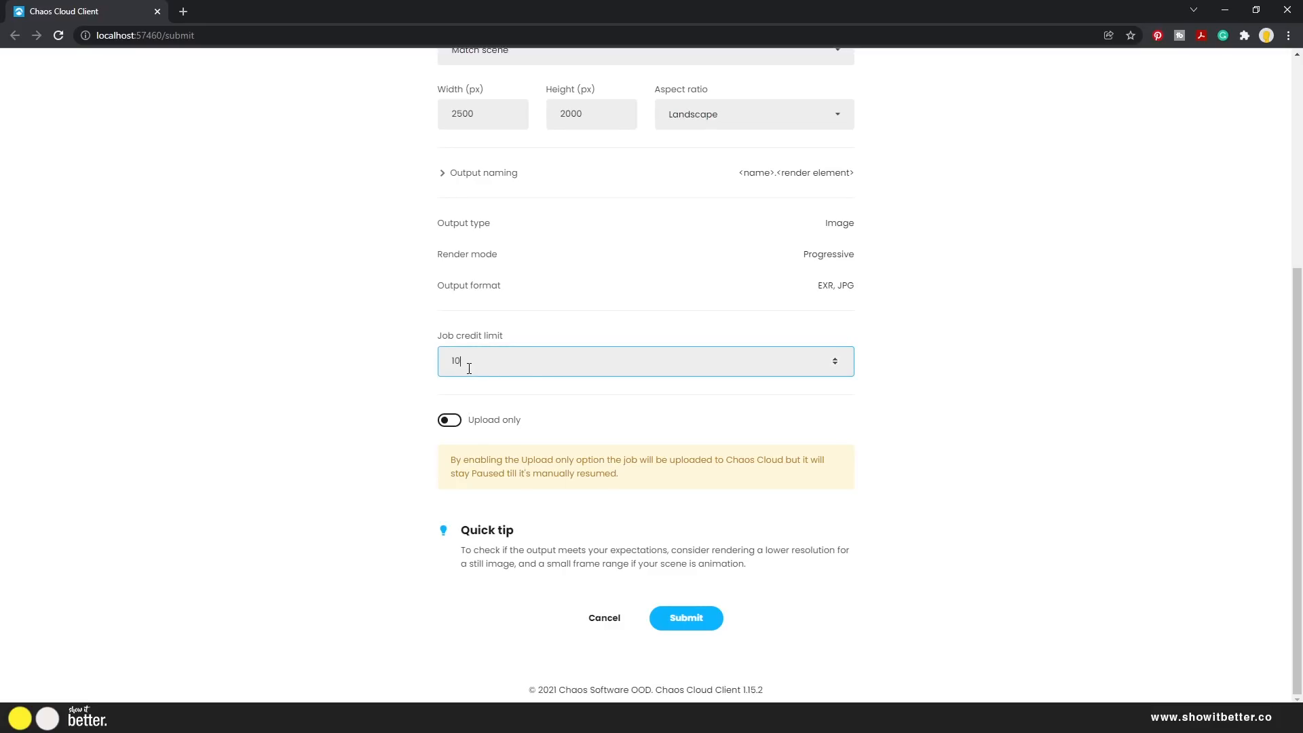
click(419, 377)
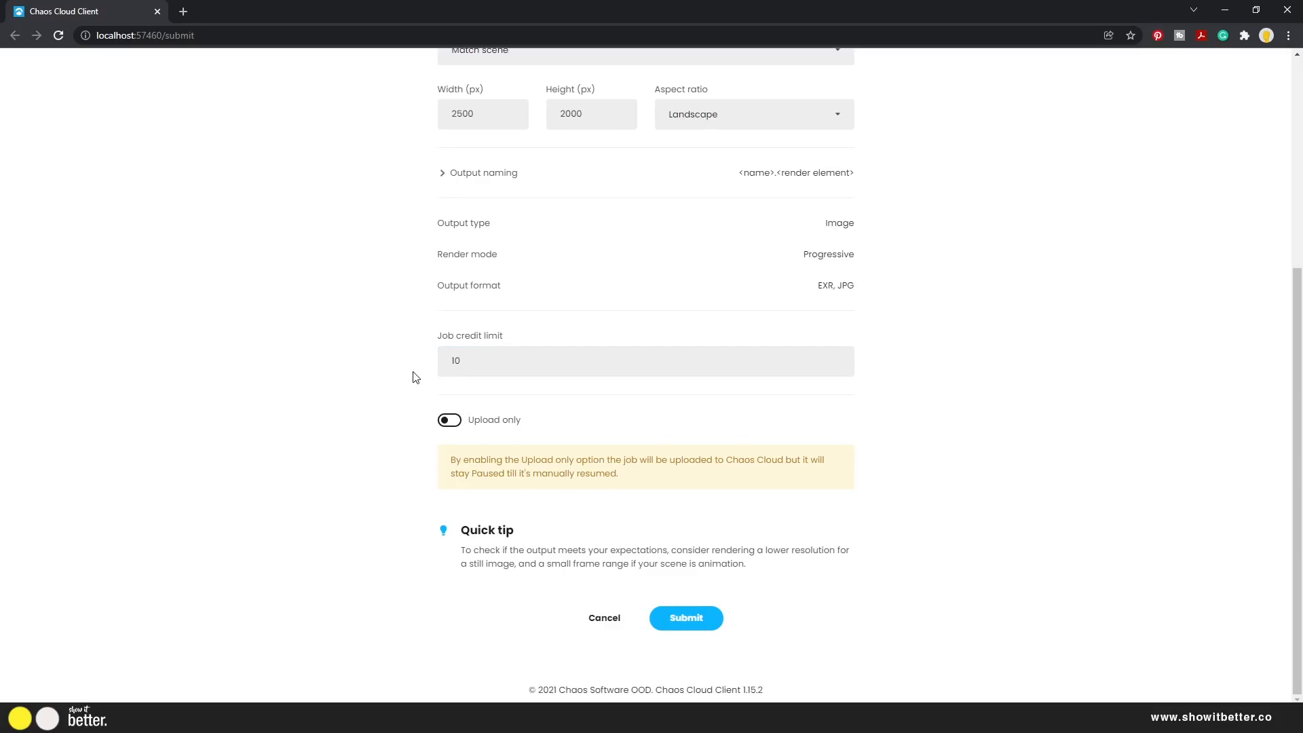
double_click(454, 361)
text(1)
click(682, 617)
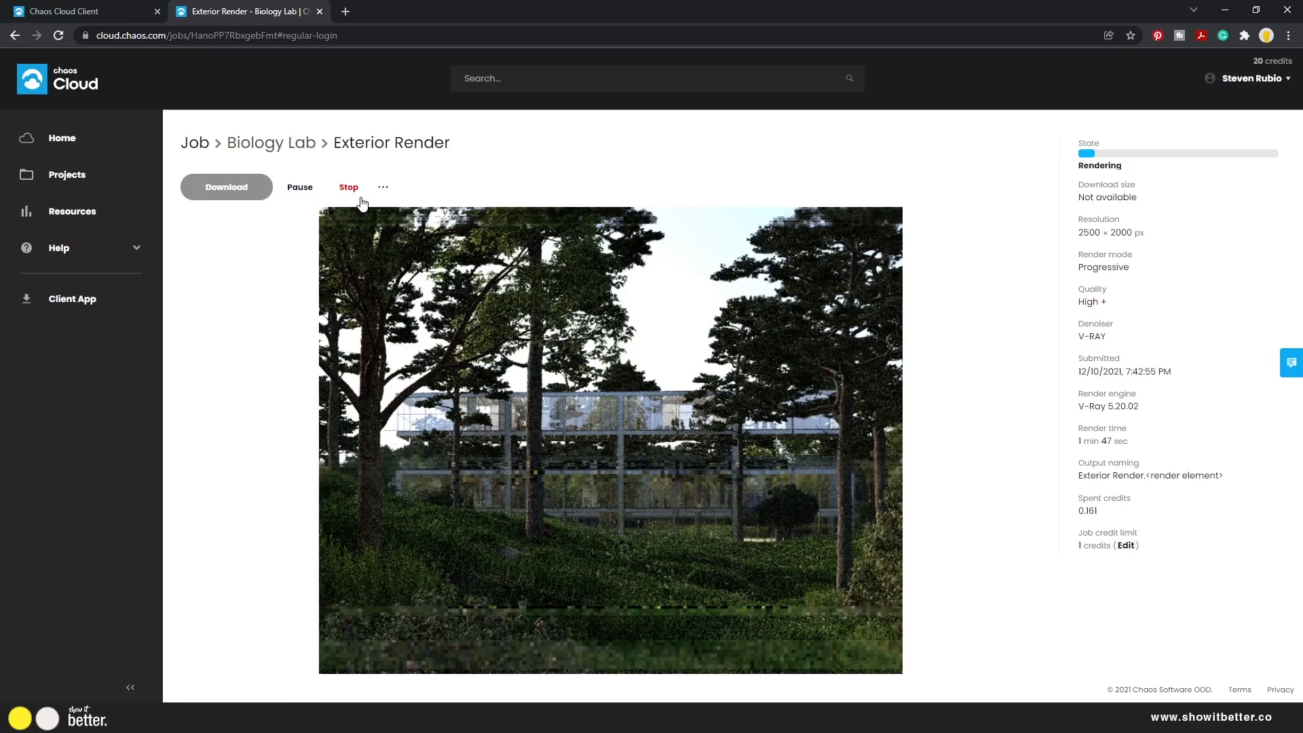
Inspect the in-progress Exterior Render image at full size, then close the full-size view
click(524, 393)
click(525, 393)
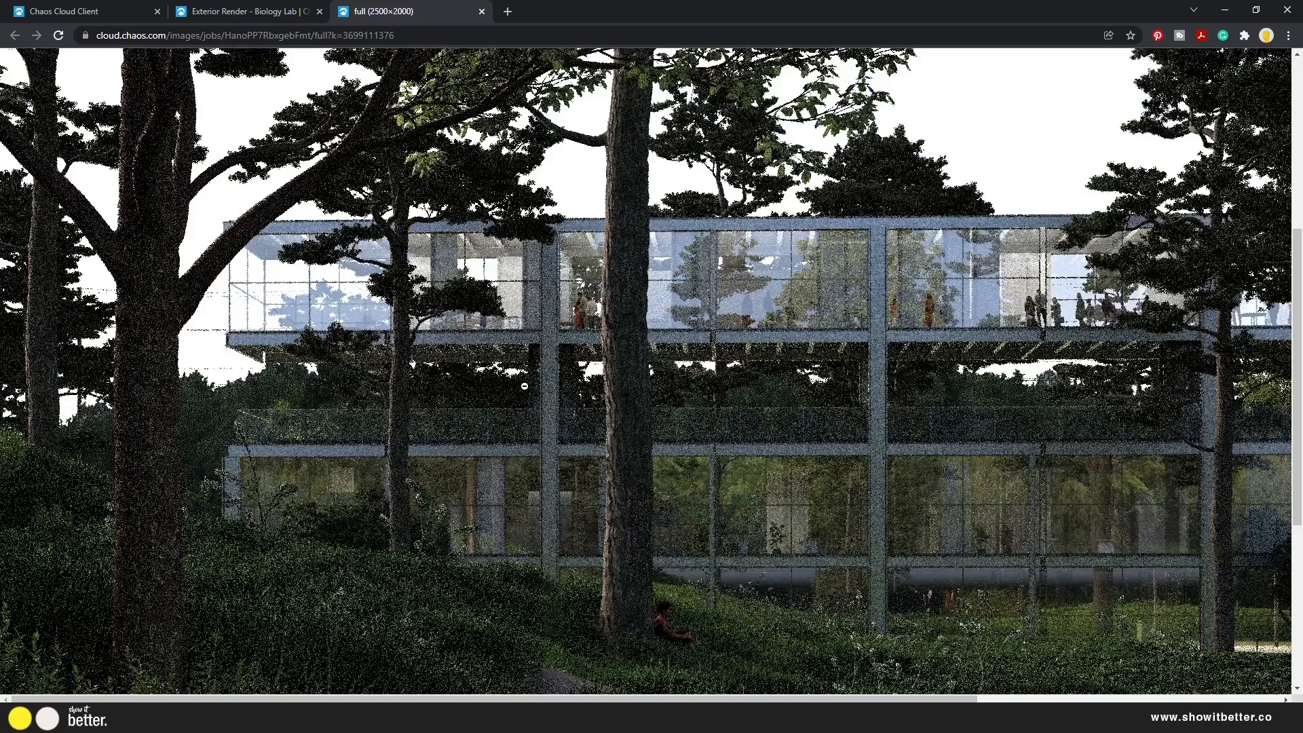
click(595, 428)
click(482, 12)
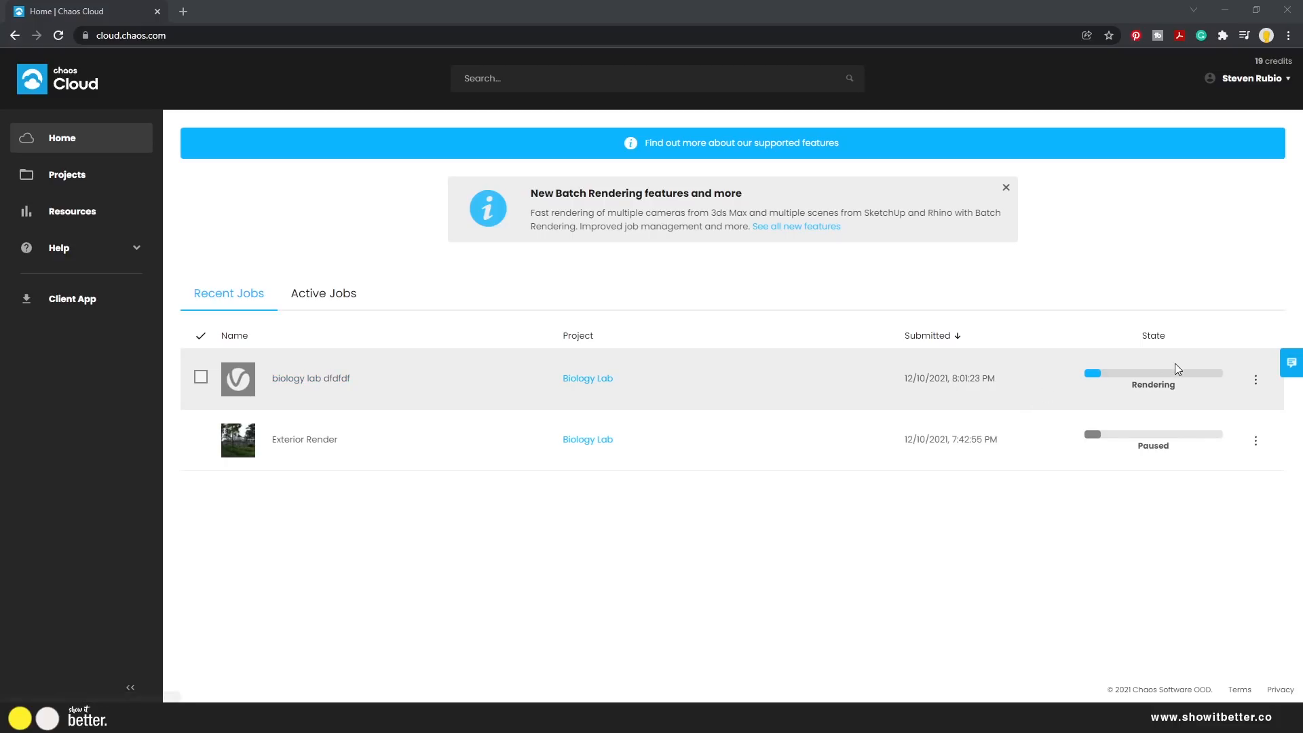
Open the paused Exterior Render job, inspect its image at full size and return to the job page
click(336, 441)
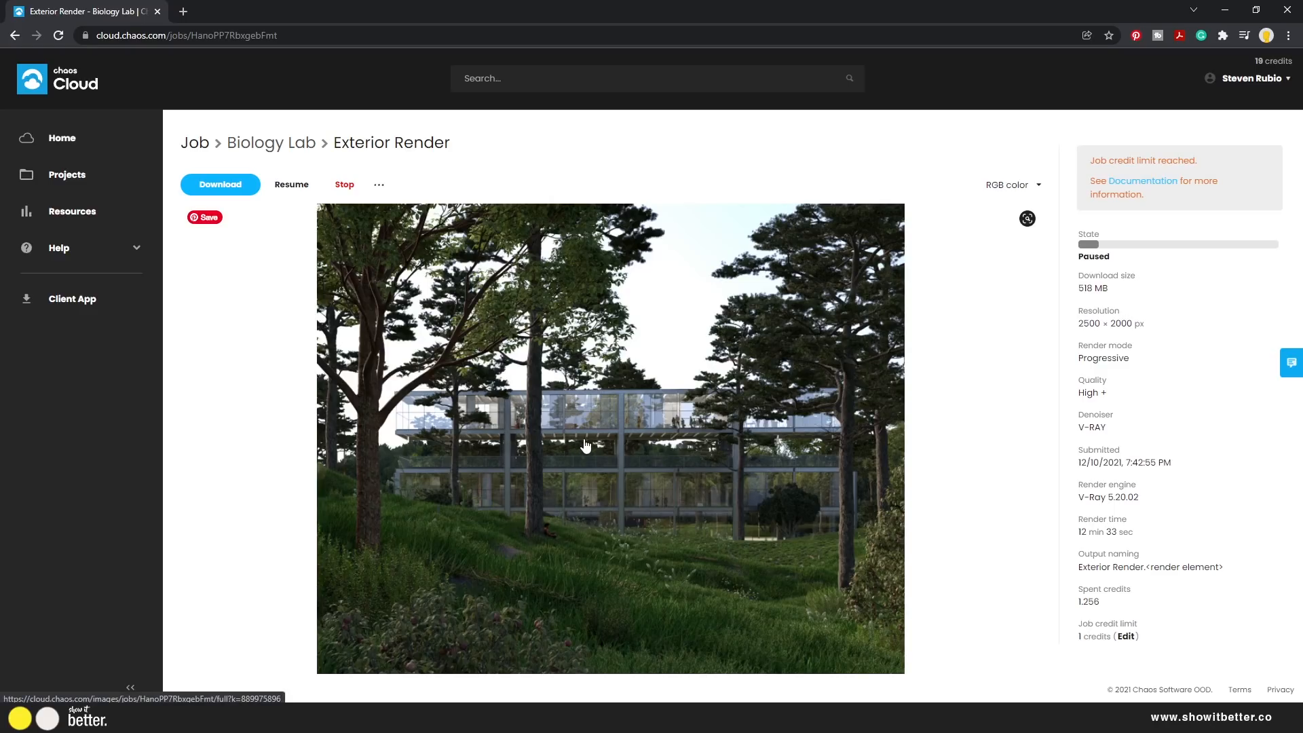
click(715, 432)
click(572, 382)
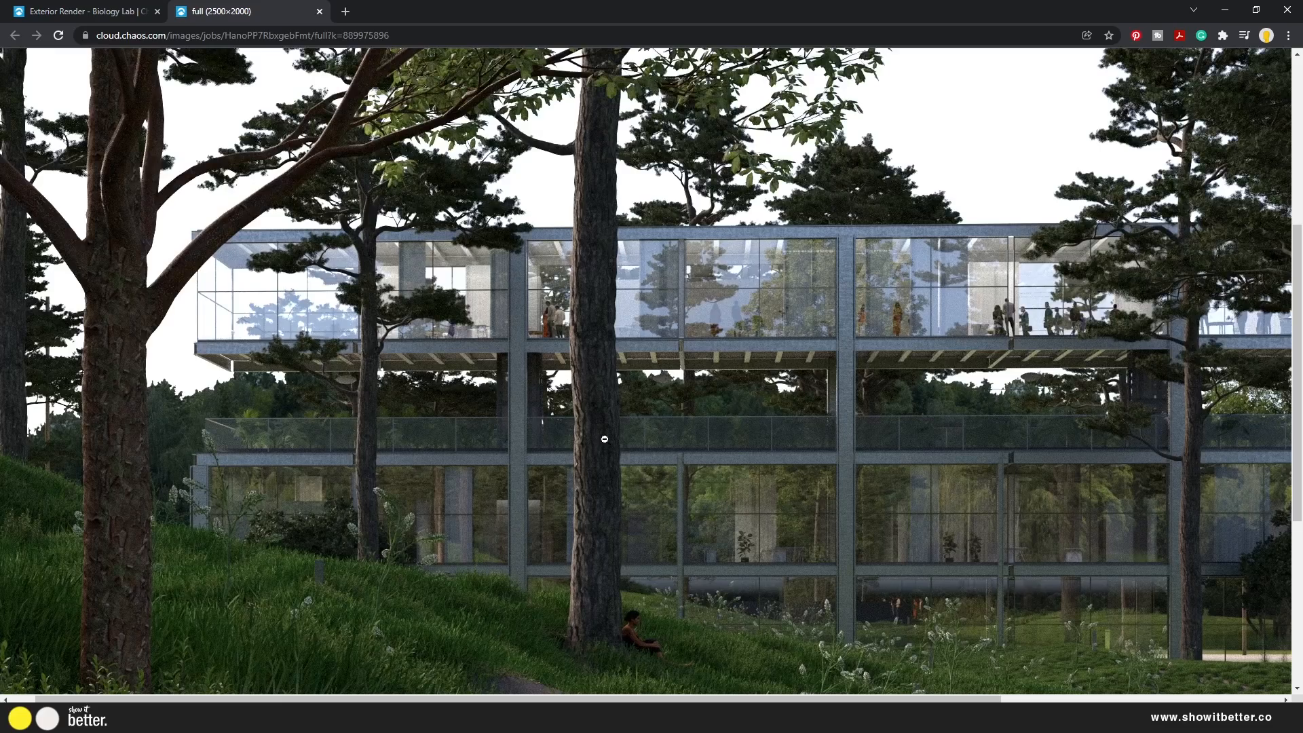
click(319, 12)
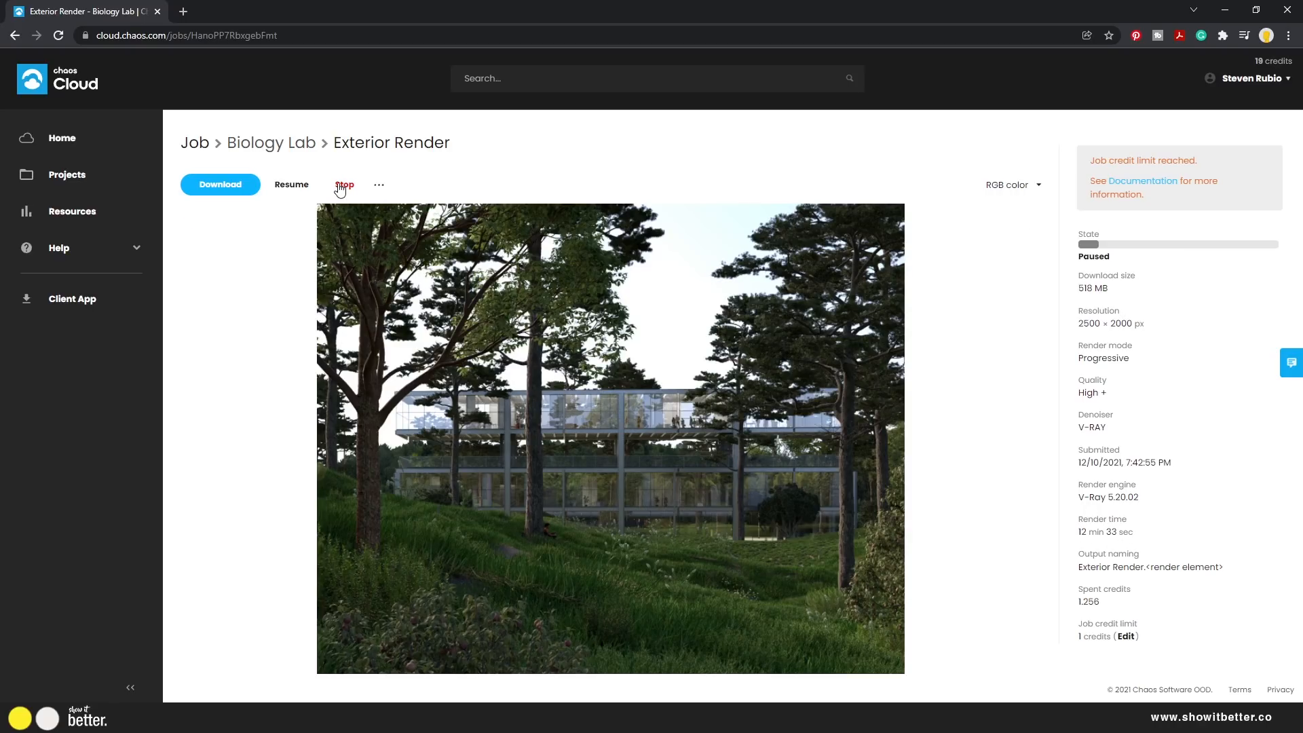
Download the Exterior Render output with the Chaos Cloud App, choosing the RENDER EXTERIOR folder as the destination
click(238, 189)
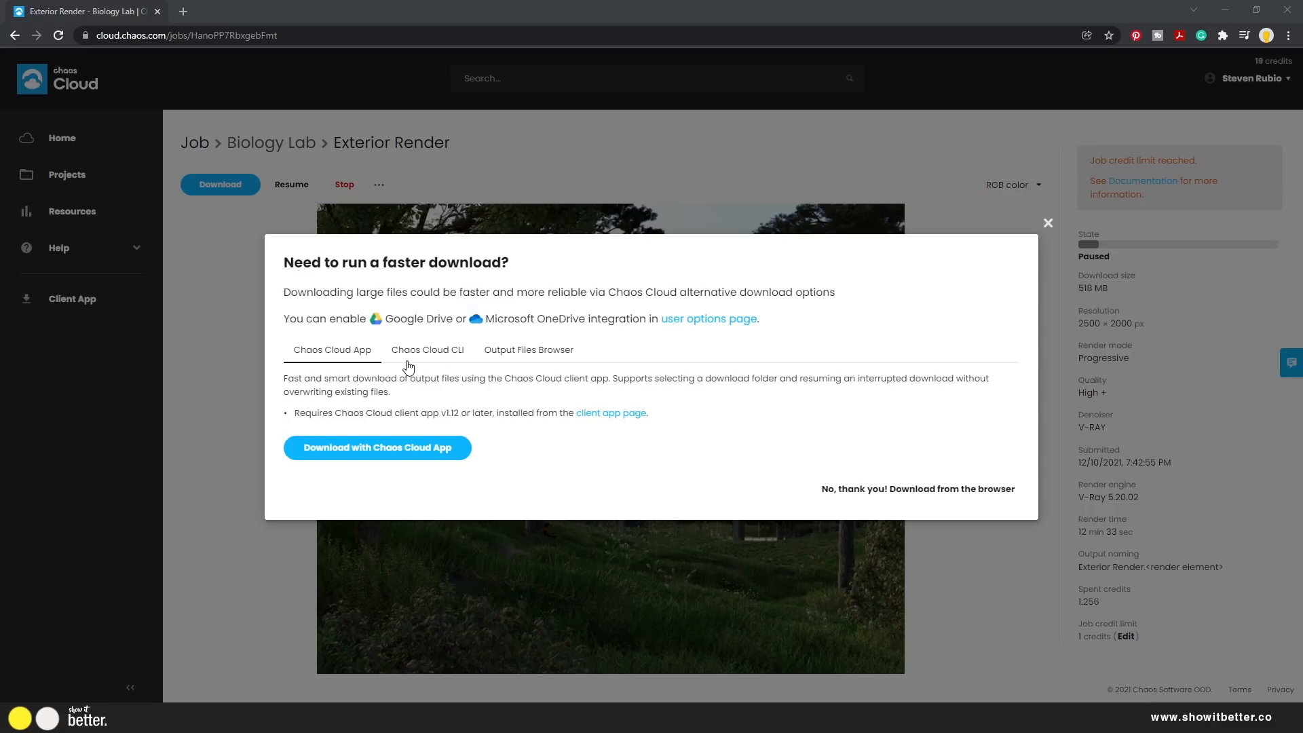
click(381, 449)
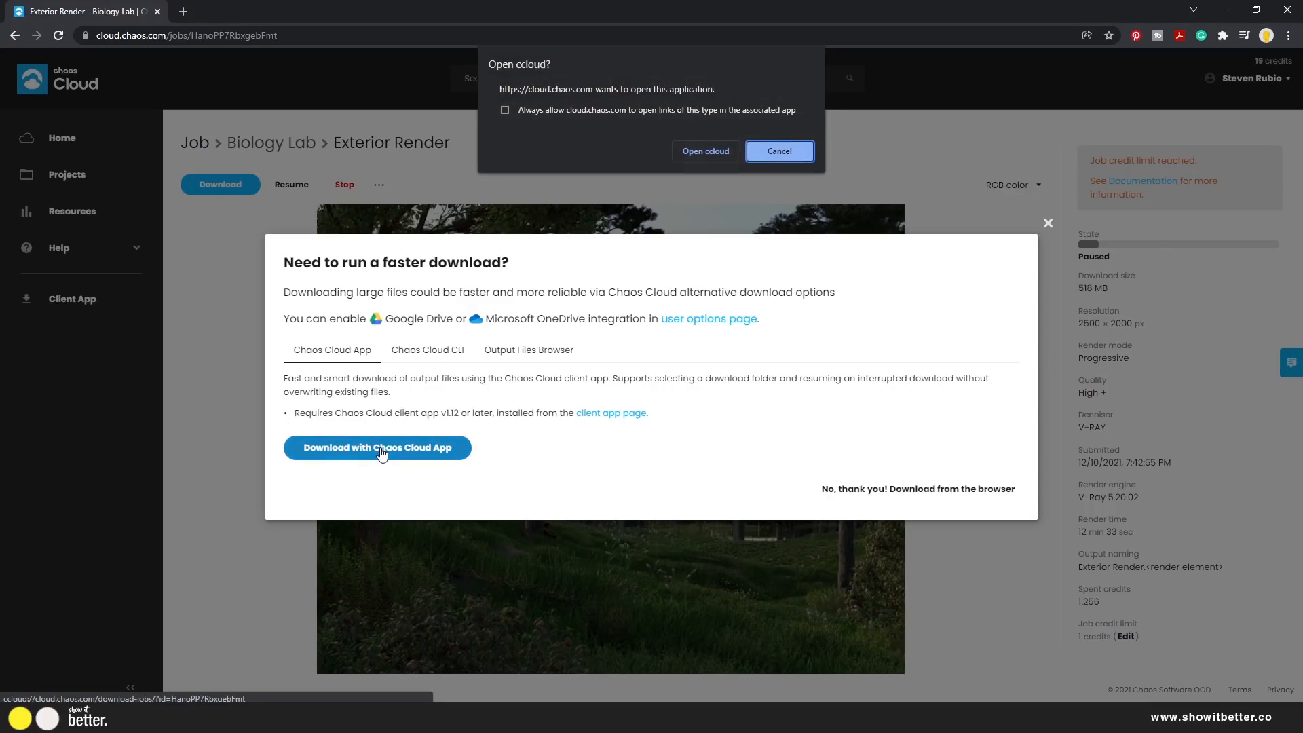
click(706, 150)
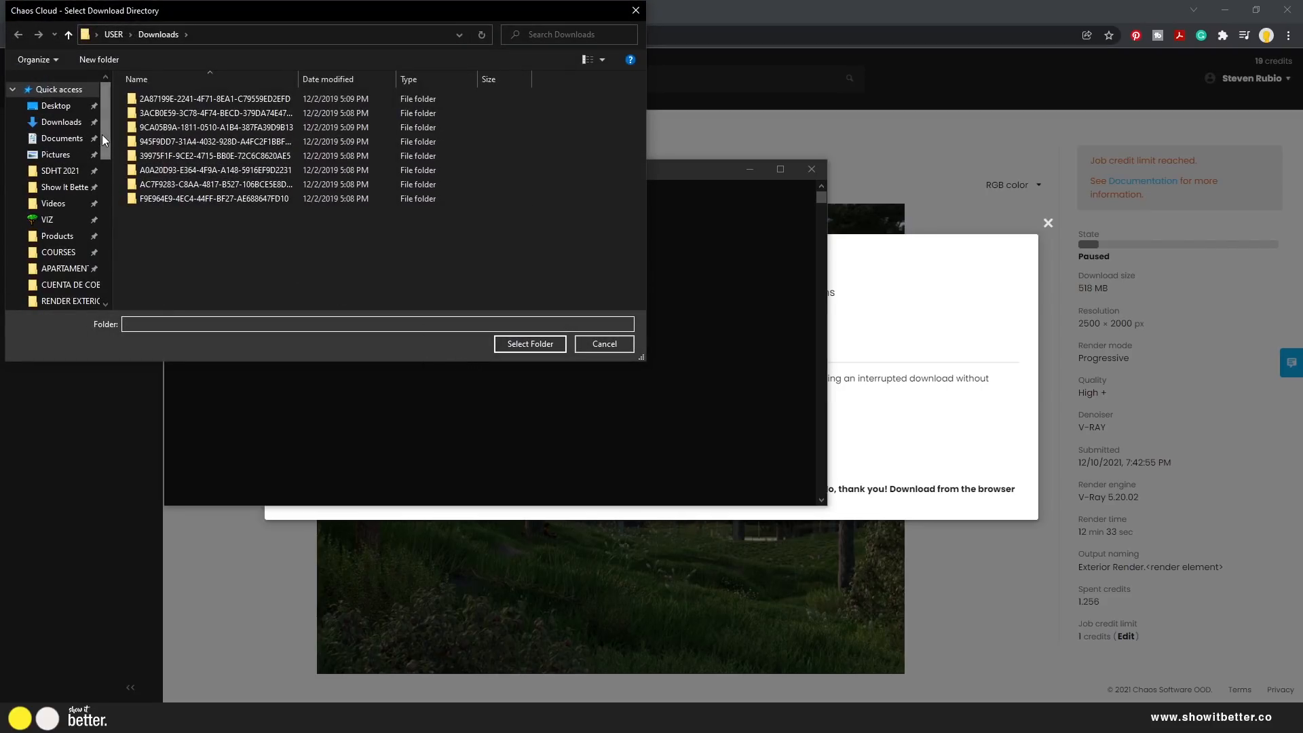
drag(102, 135, 104, 178)
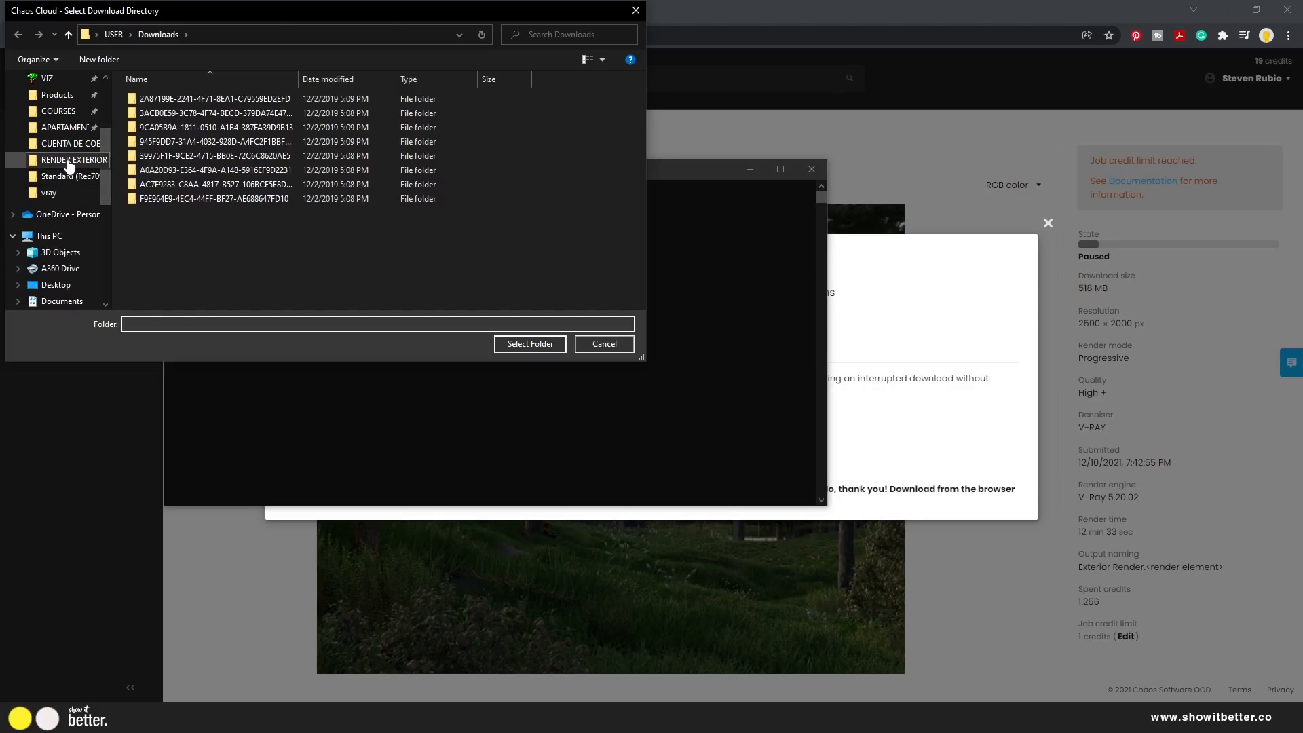
click(68, 159)
click(539, 344)
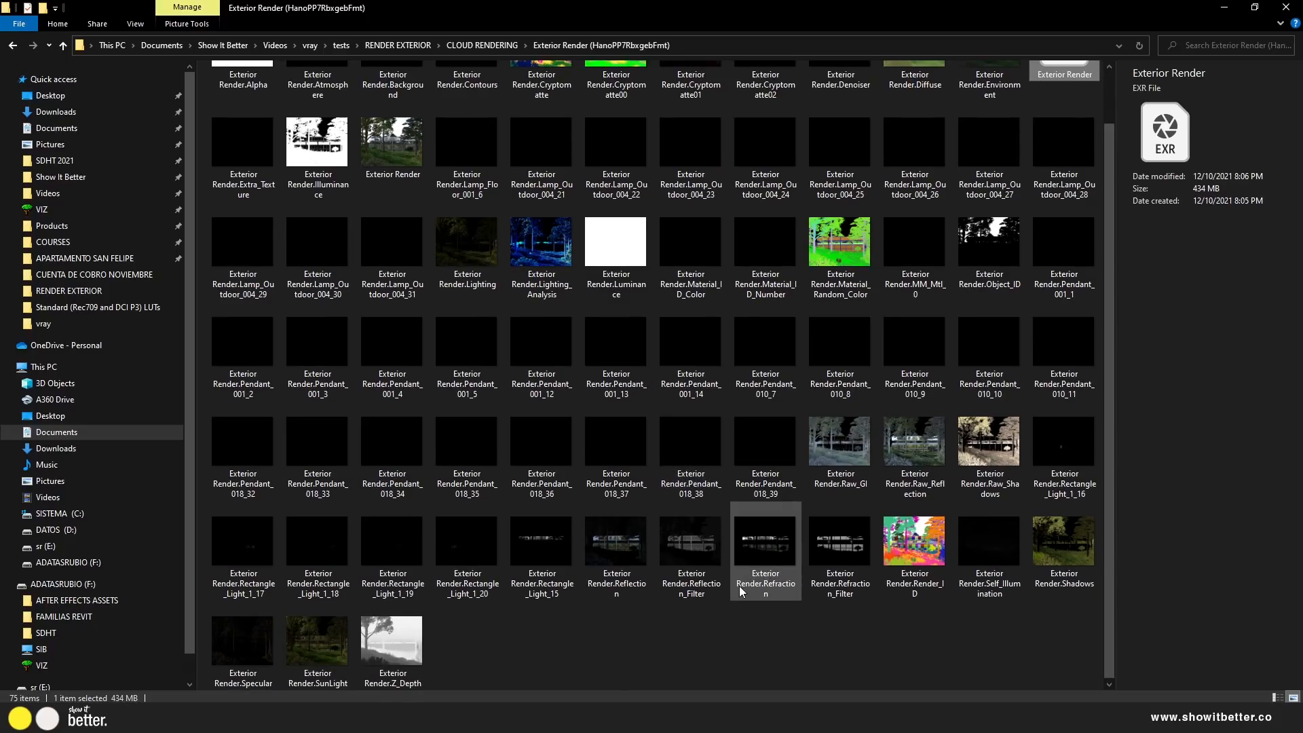
Examine the downloaded render element files, from Alpha to Z_Depth, and widen the file area to show them all
click(692, 628)
scroll(679, 475, up, 1)
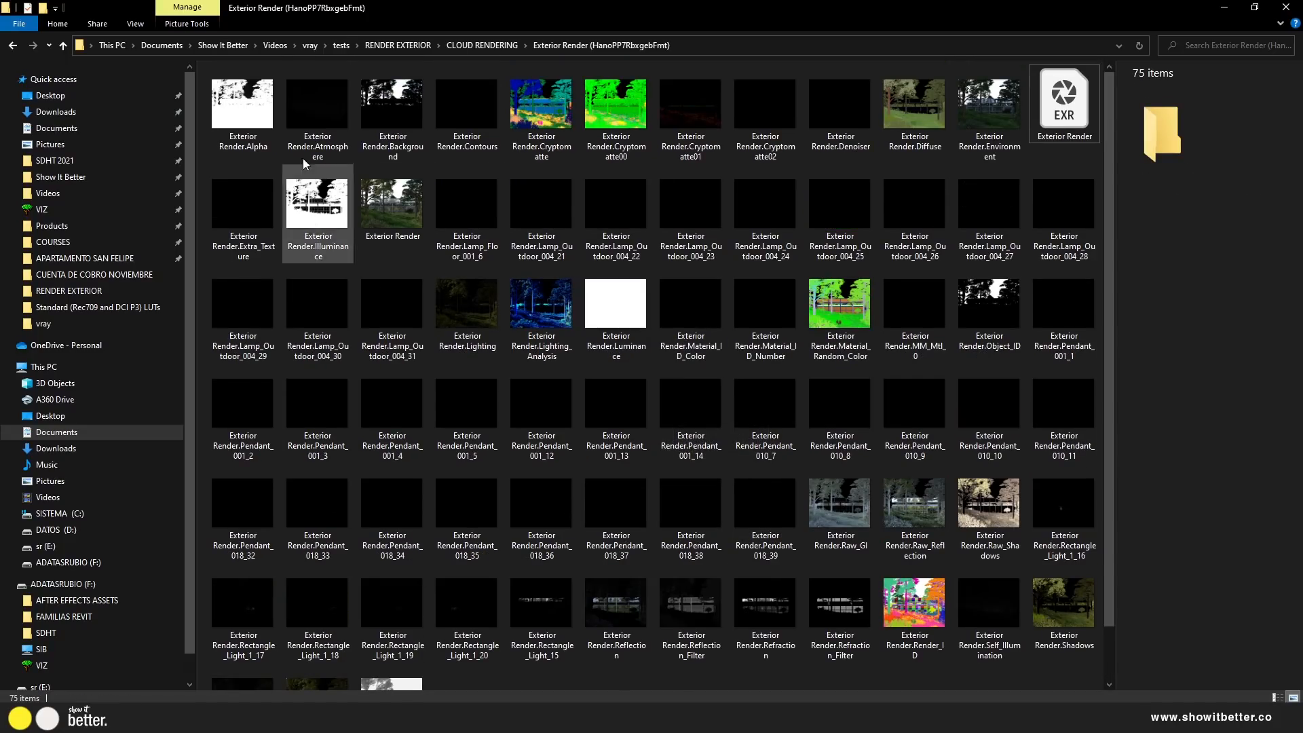
click(236, 119)
scroll(451, 364, down, 1)
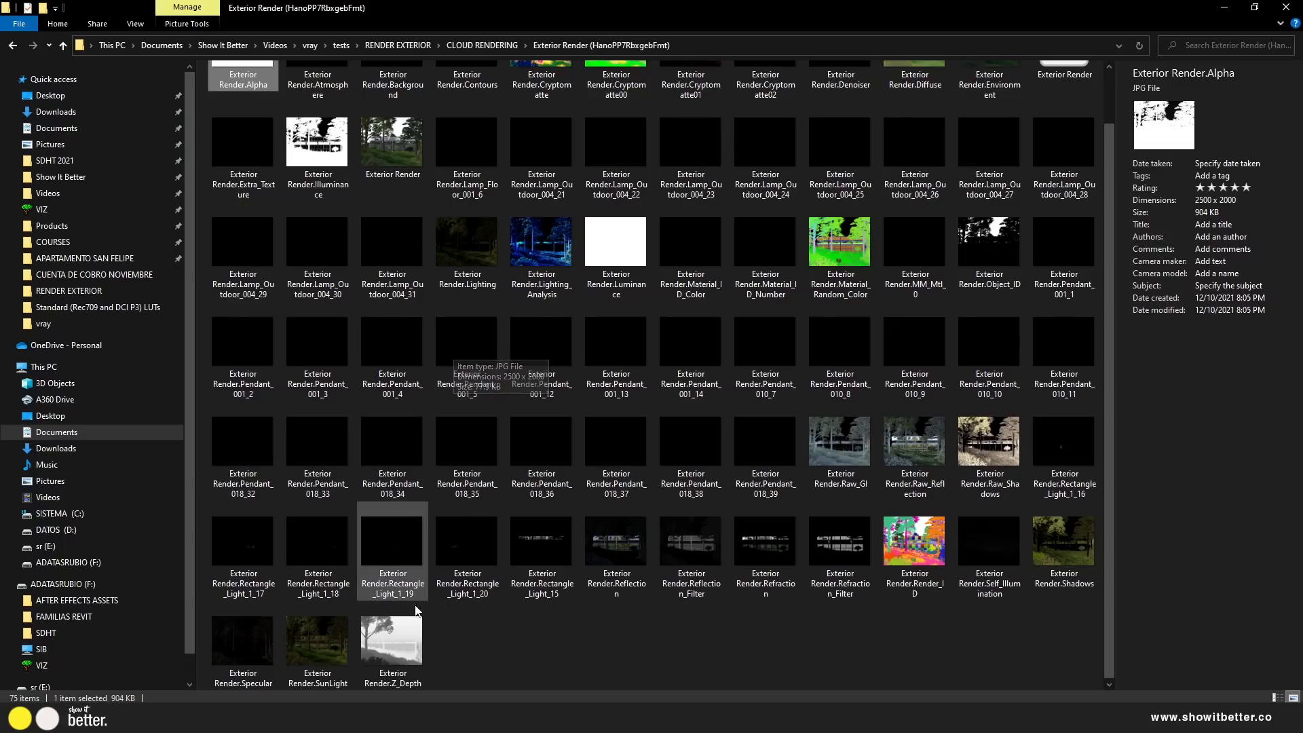
click(412, 645)
scroll(400, 549, up, 1)
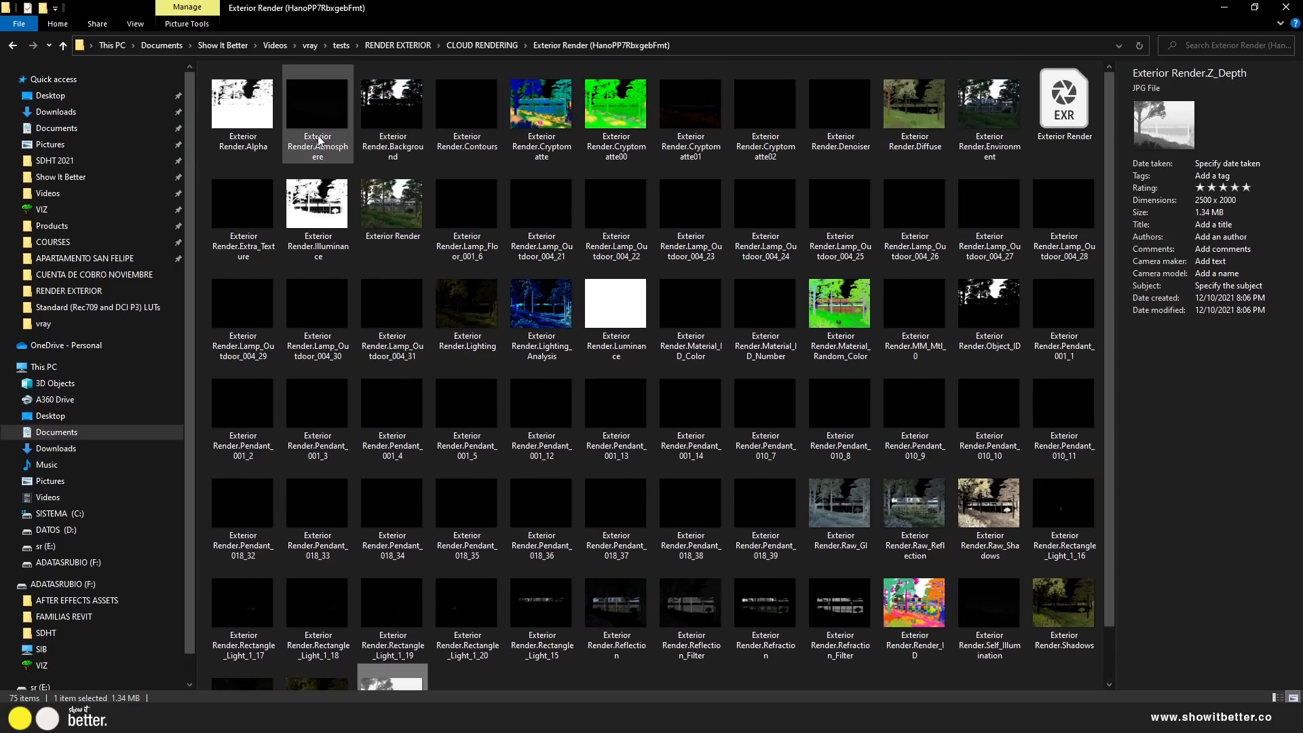
click(243, 112)
scroll(372, 217, down, 1)
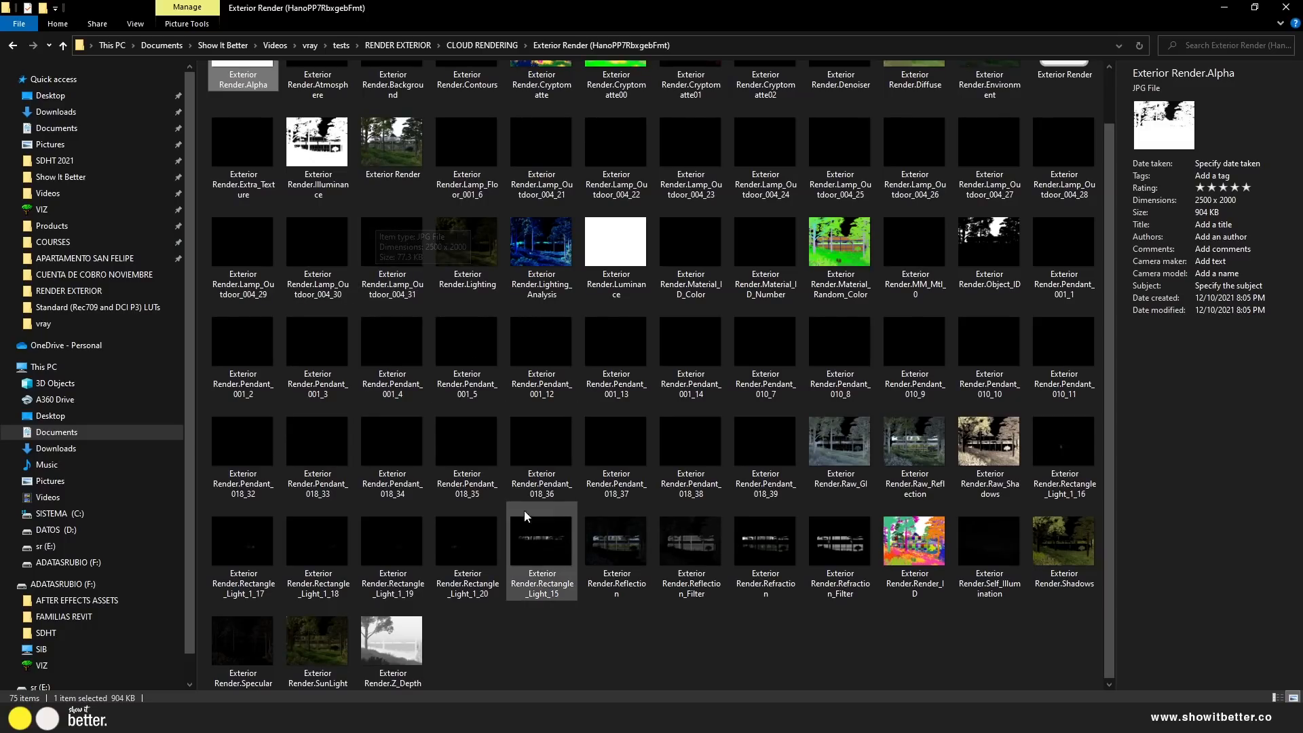
click(517, 637)
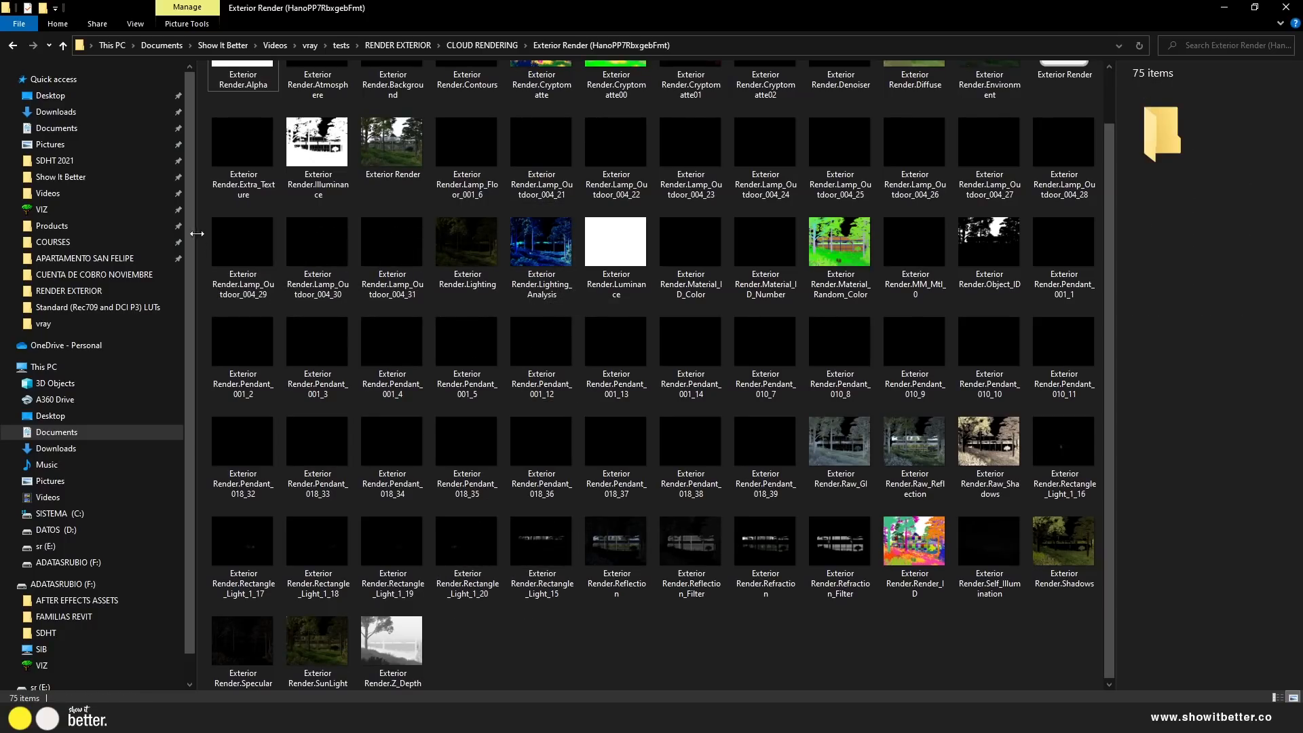
drag(196, 237, 93, 238)
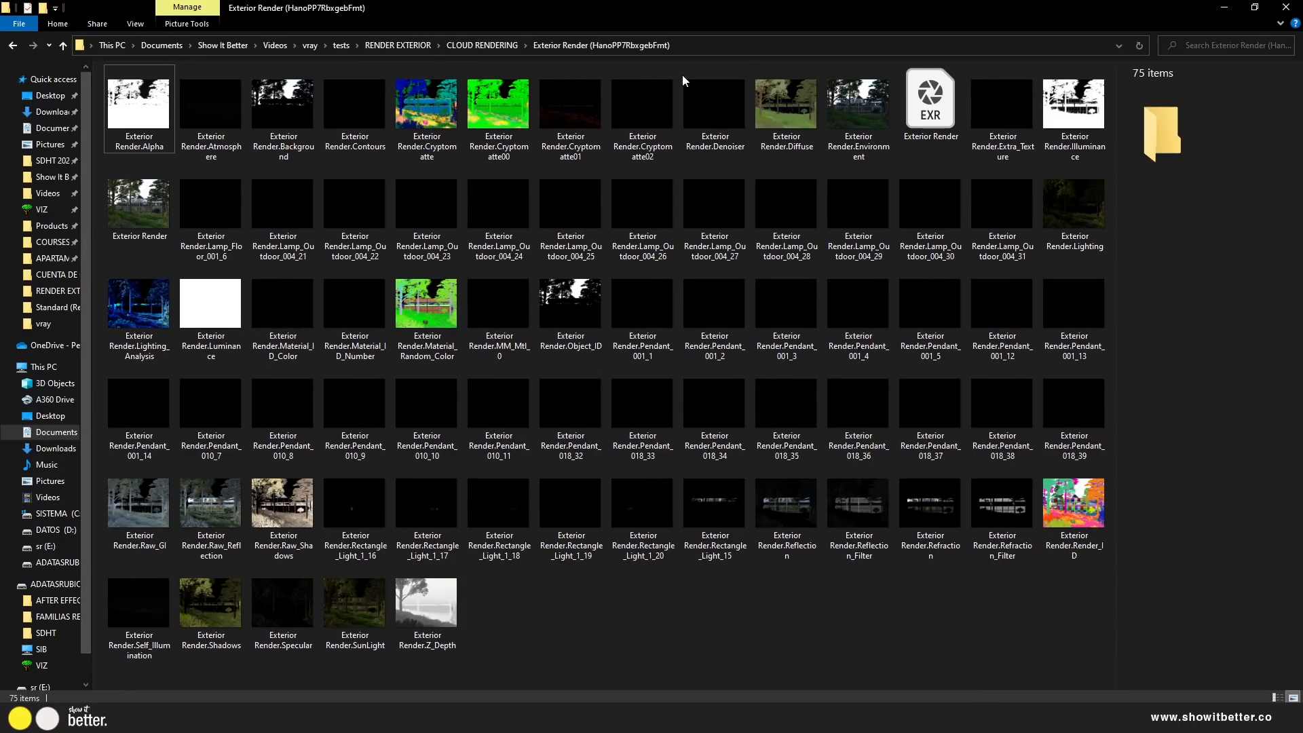
Locate the Exterior Render EXR file, switch to the V-Ray Frame Buffer and try loading that image into it
click(931, 125)
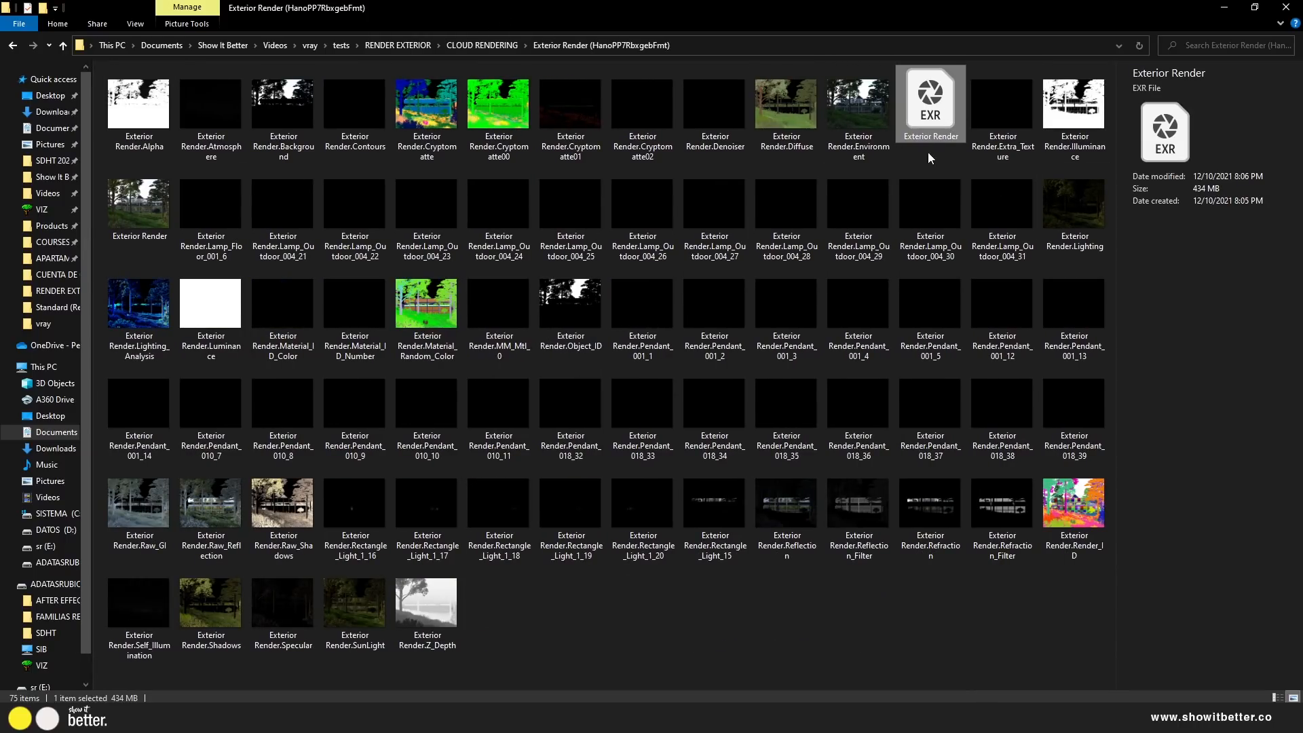
double_click(928, 97)
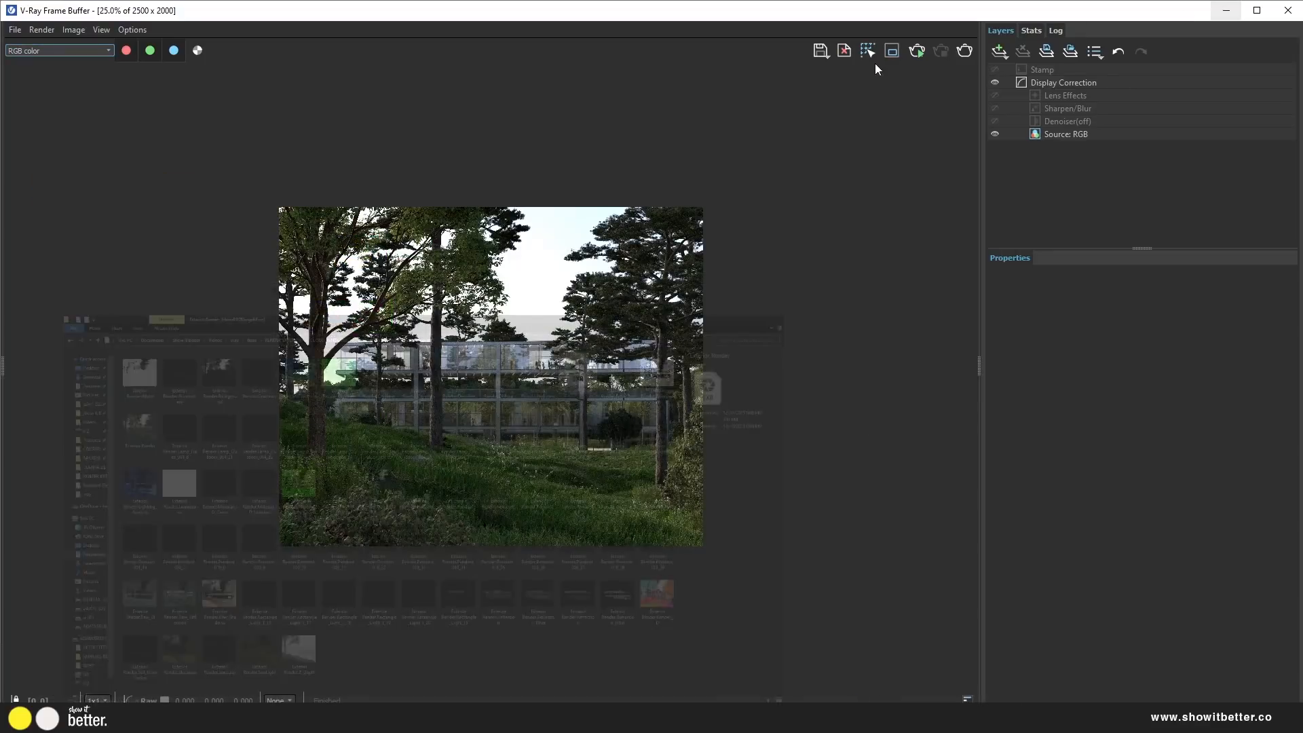
click(15, 30)
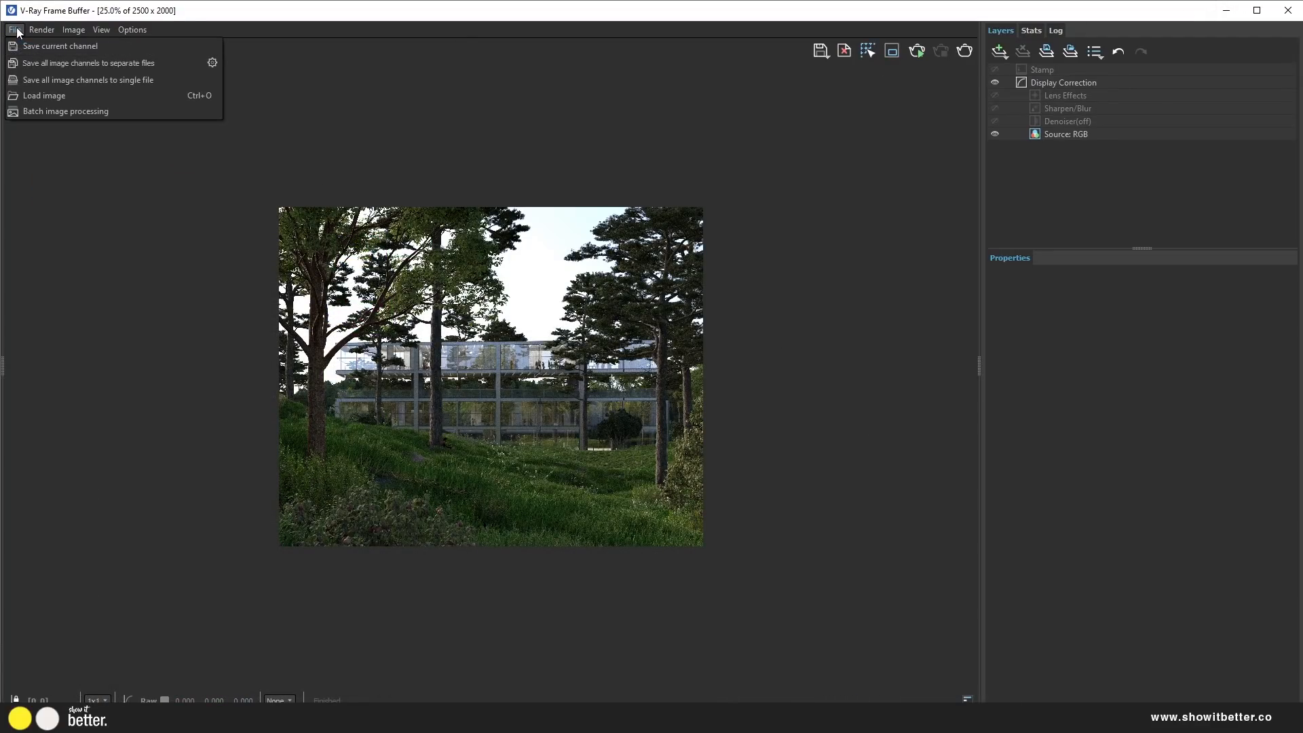
click(49, 96)
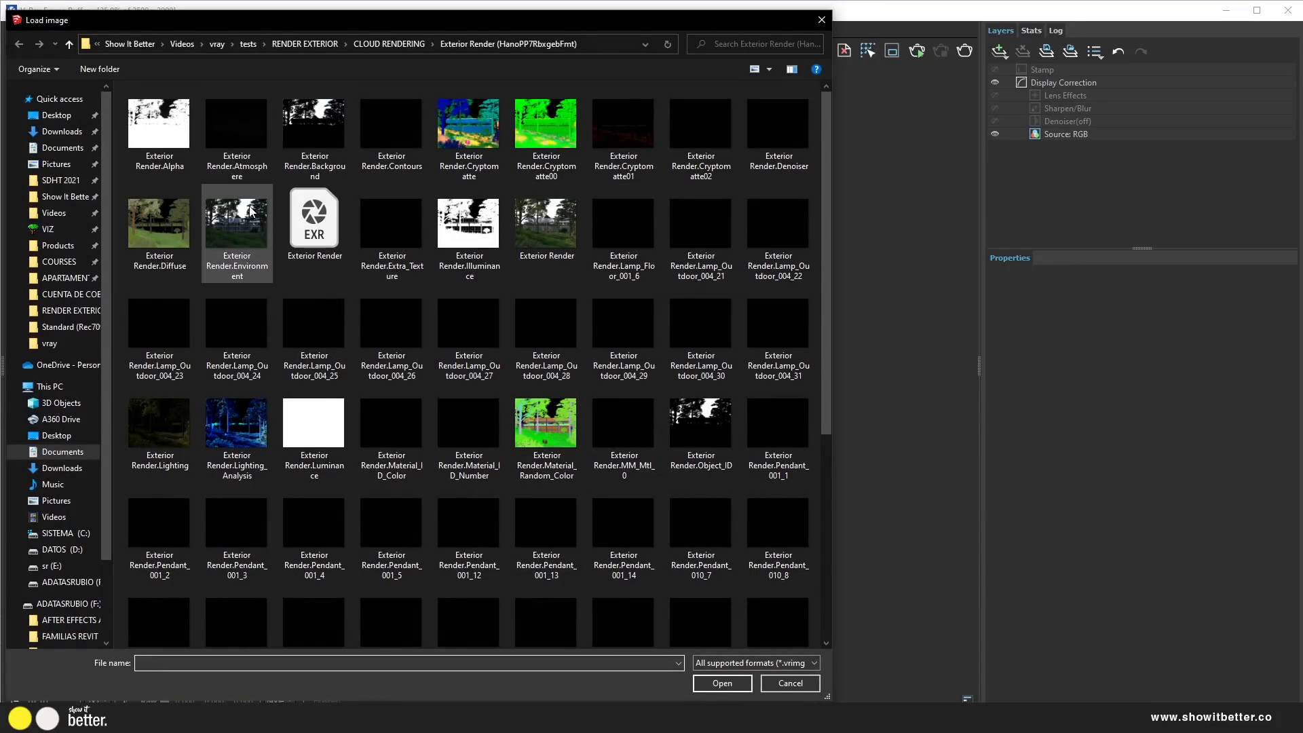
double_click(314, 217)
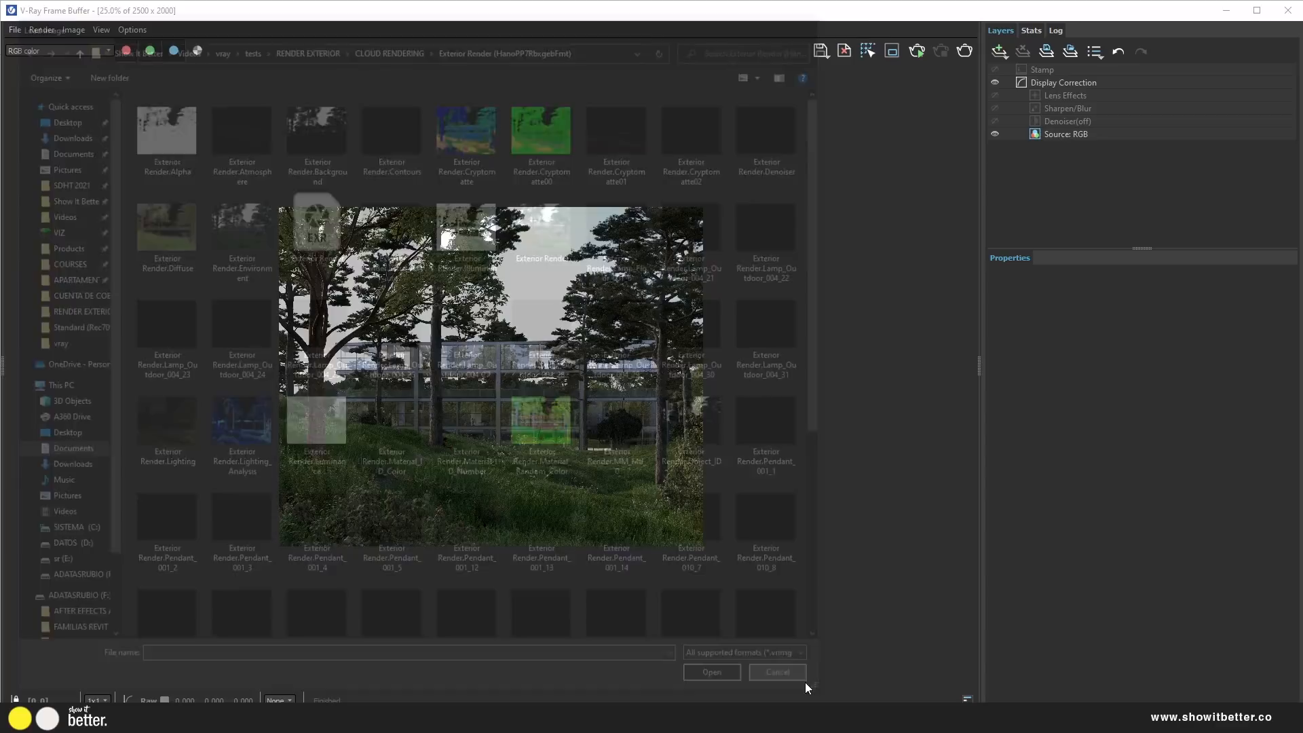
View the Render_ID channel of the render and switch back to RGB color
click(76, 50)
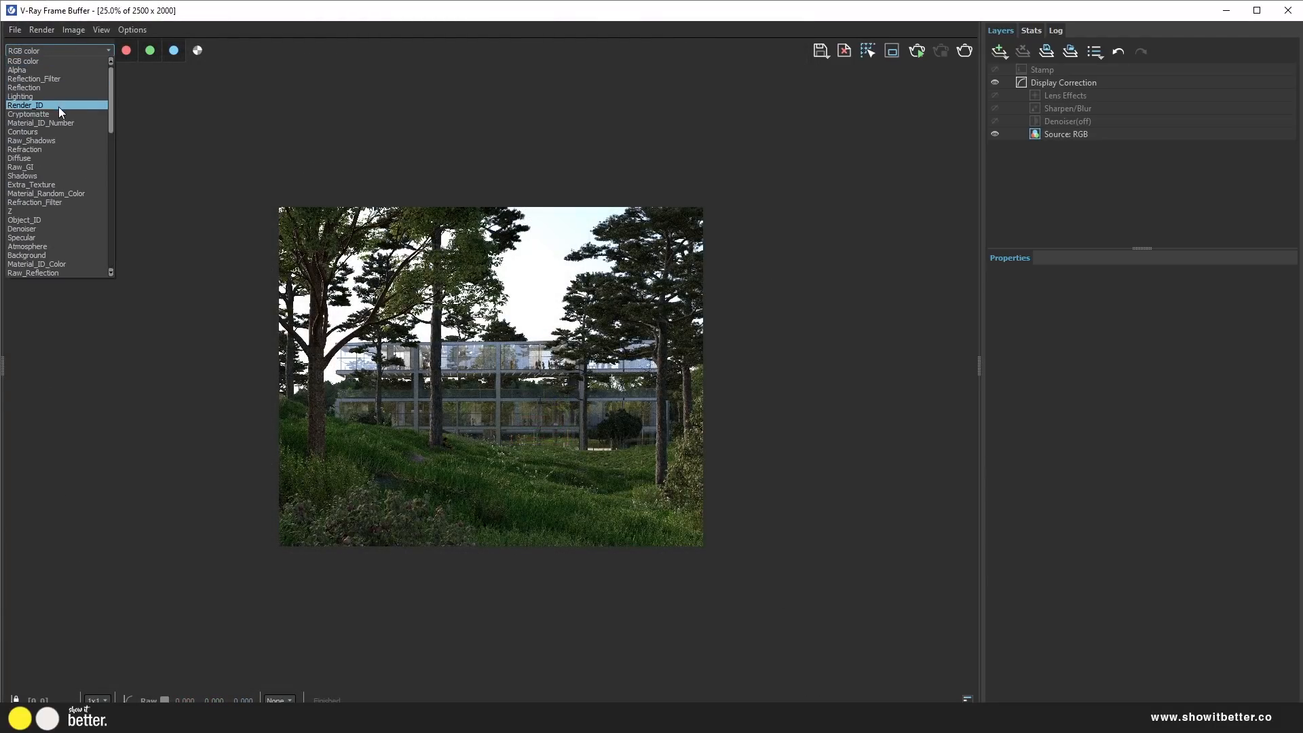
click(58, 107)
click(79, 49)
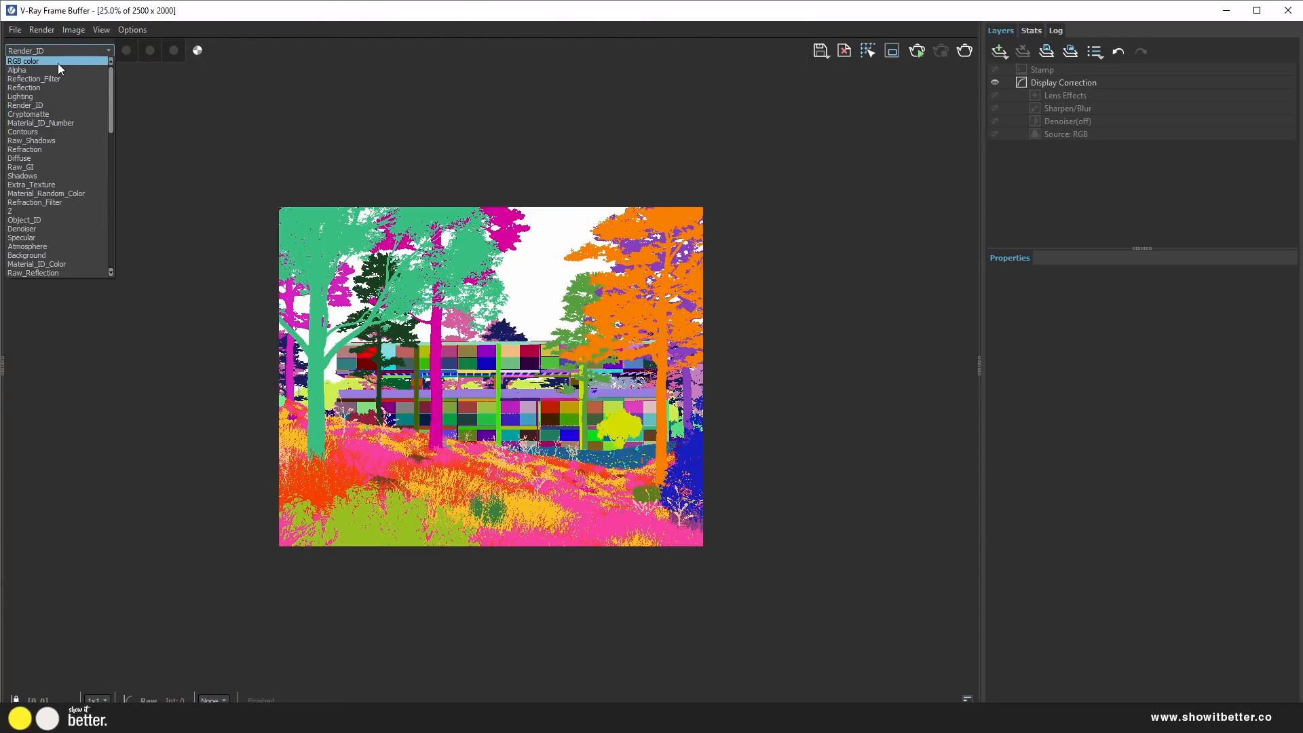
click(58, 62)
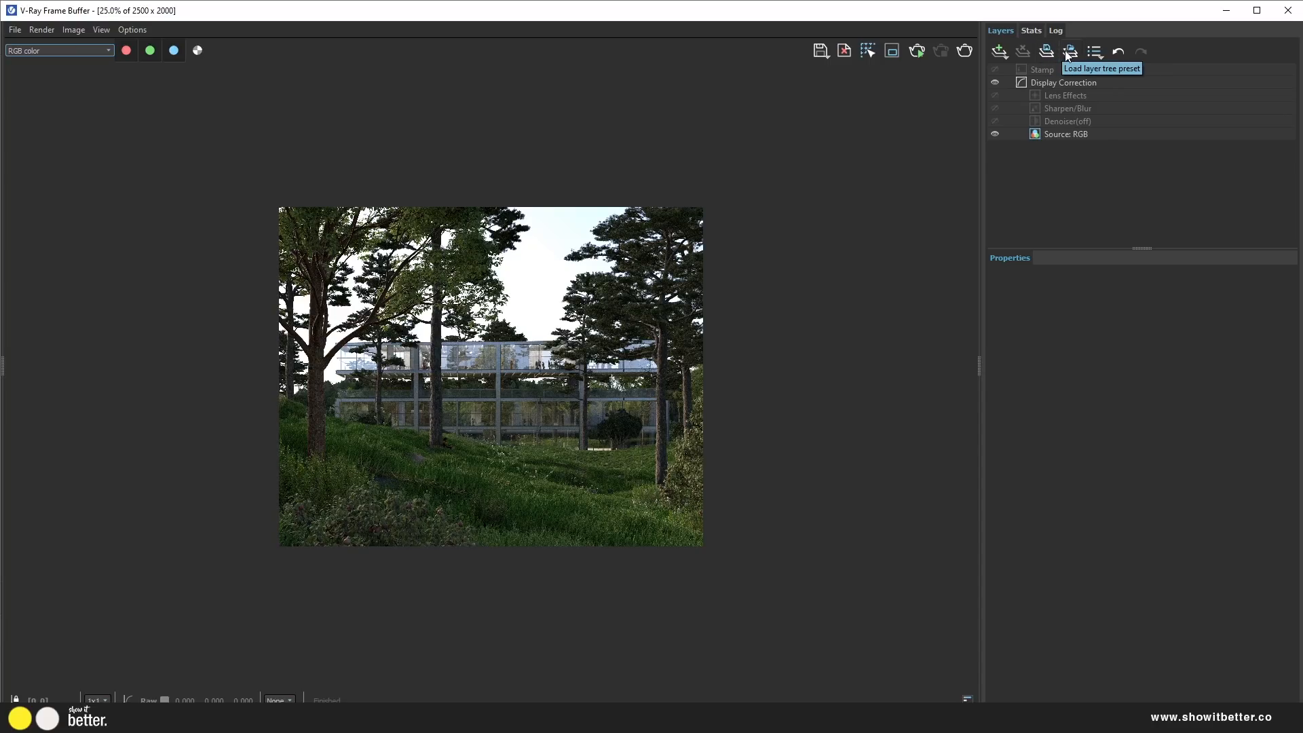
Load the layer tree preset tree file.vfbl from RENDER EXTERIOR's blue night folder and check the image up close
click(1068, 52)
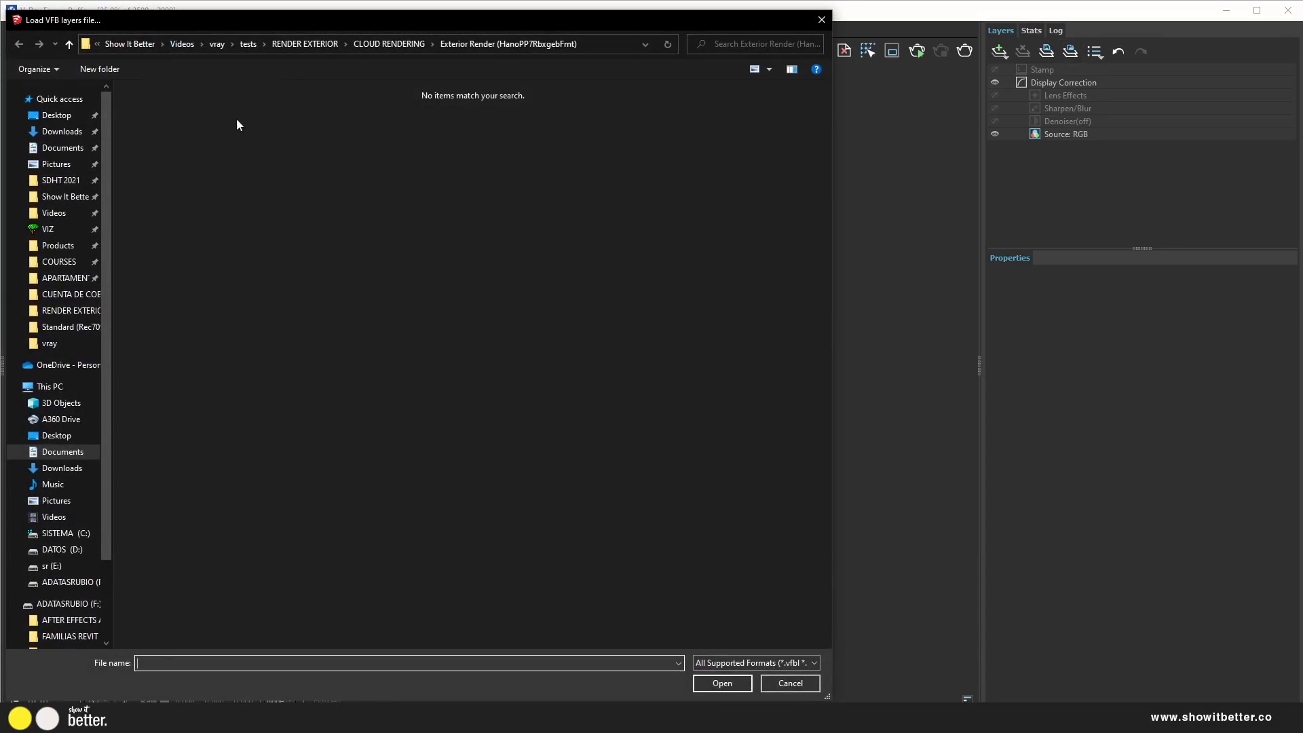
click(312, 43)
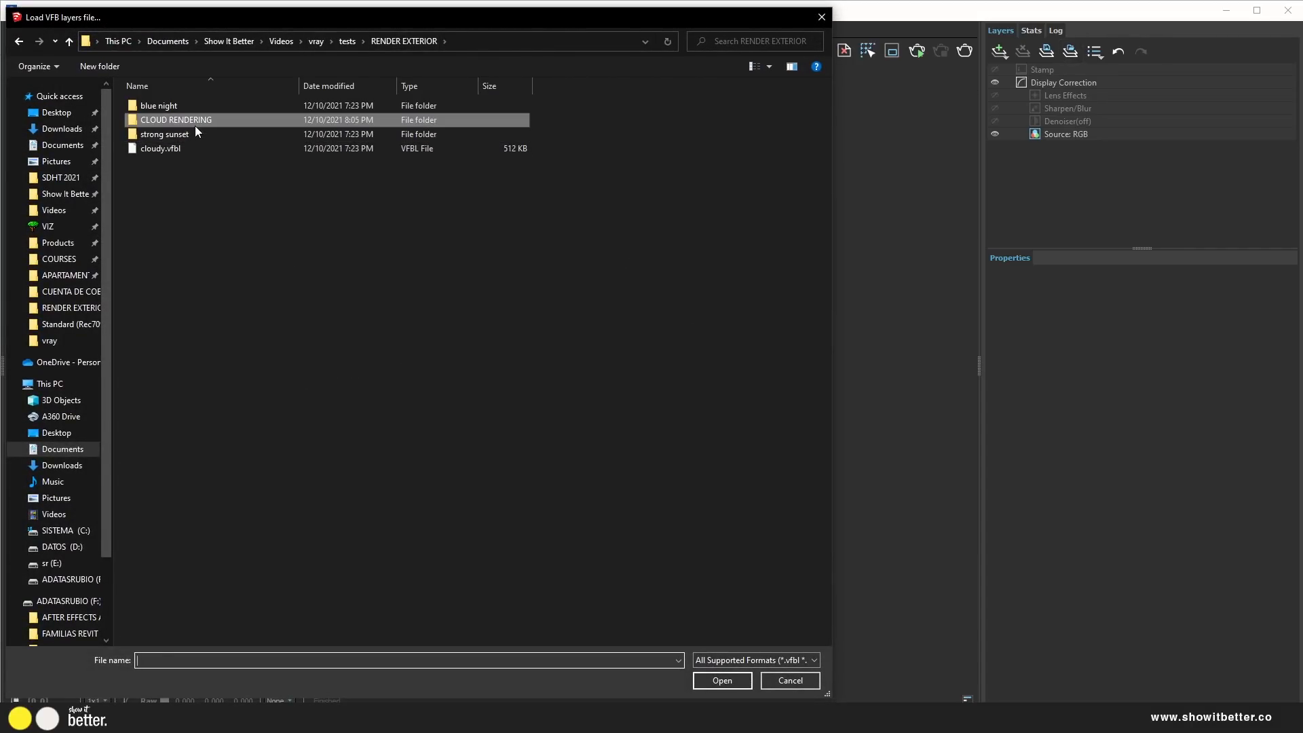
double_click(186, 107)
click(186, 109)
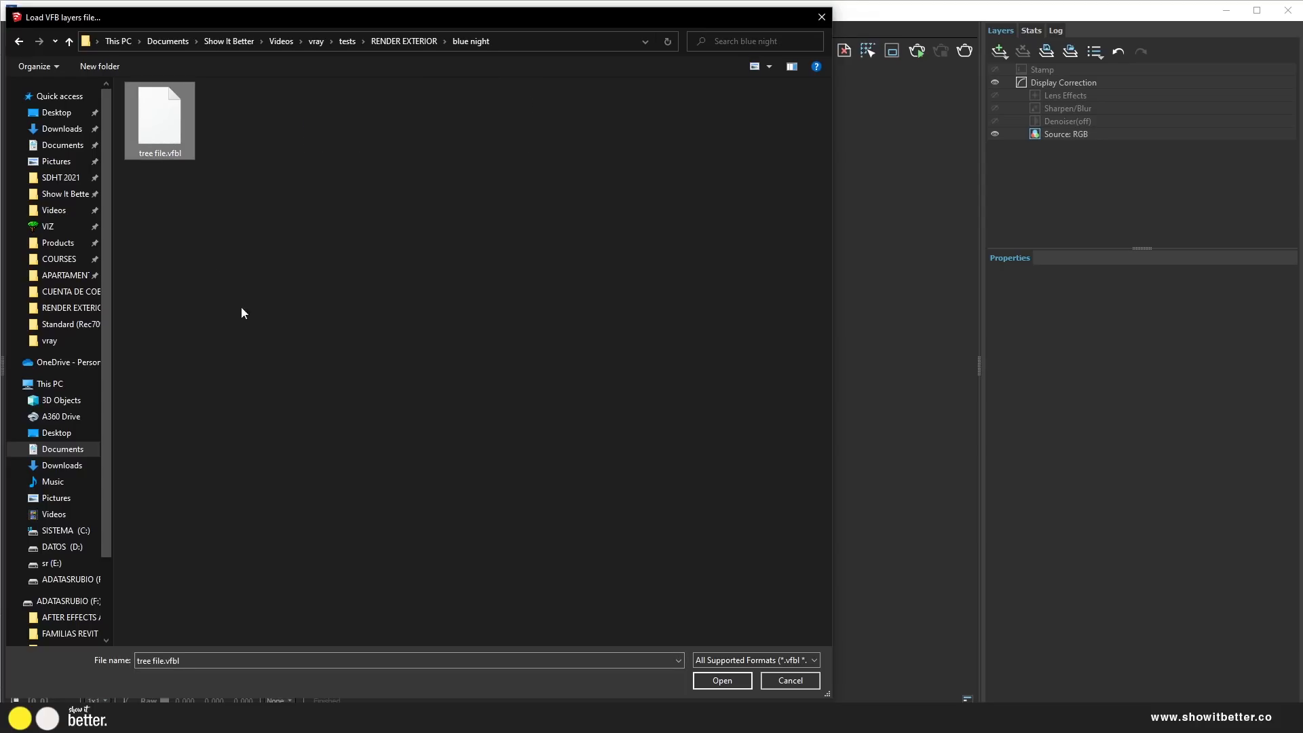
click(727, 681)
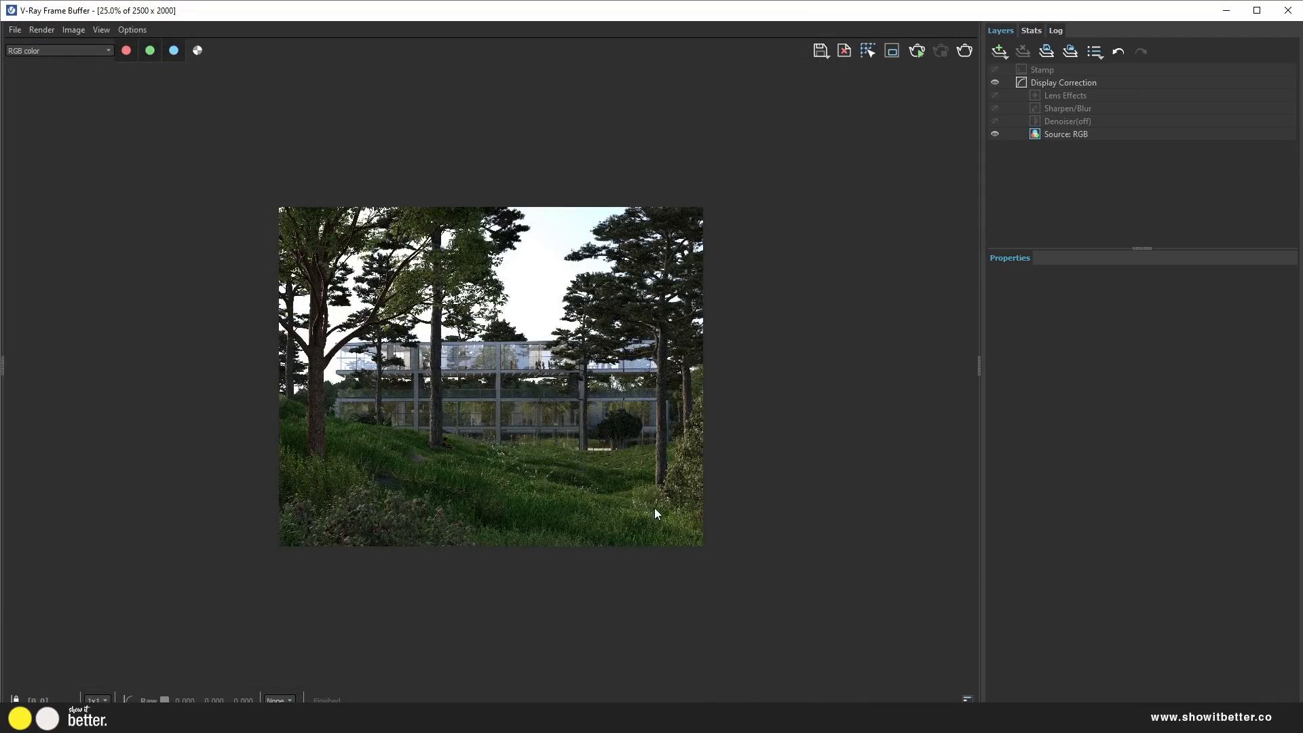
scroll(470, 383, up, 3)
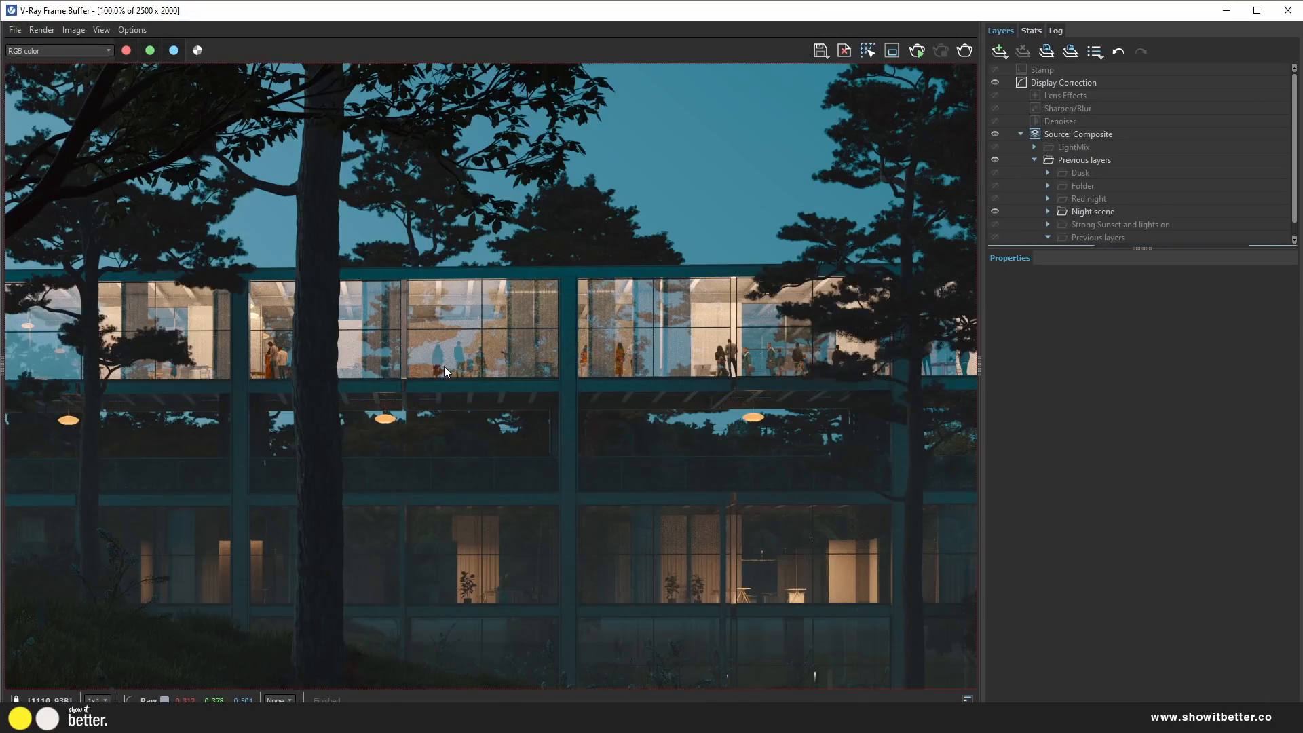
scroll(464, 368, down, 2)
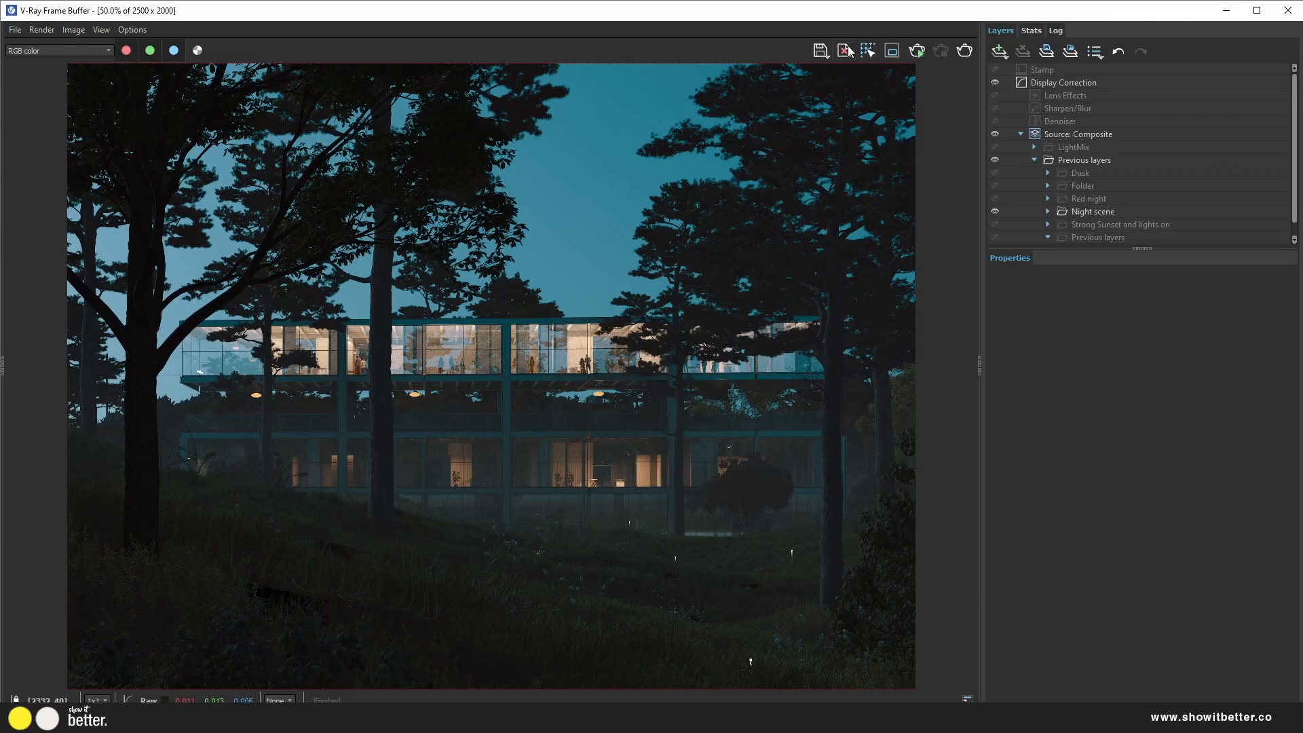
Return to SketchUp and send the biology lab scene to Chaos Cloud for a new job
click(1225, 10)
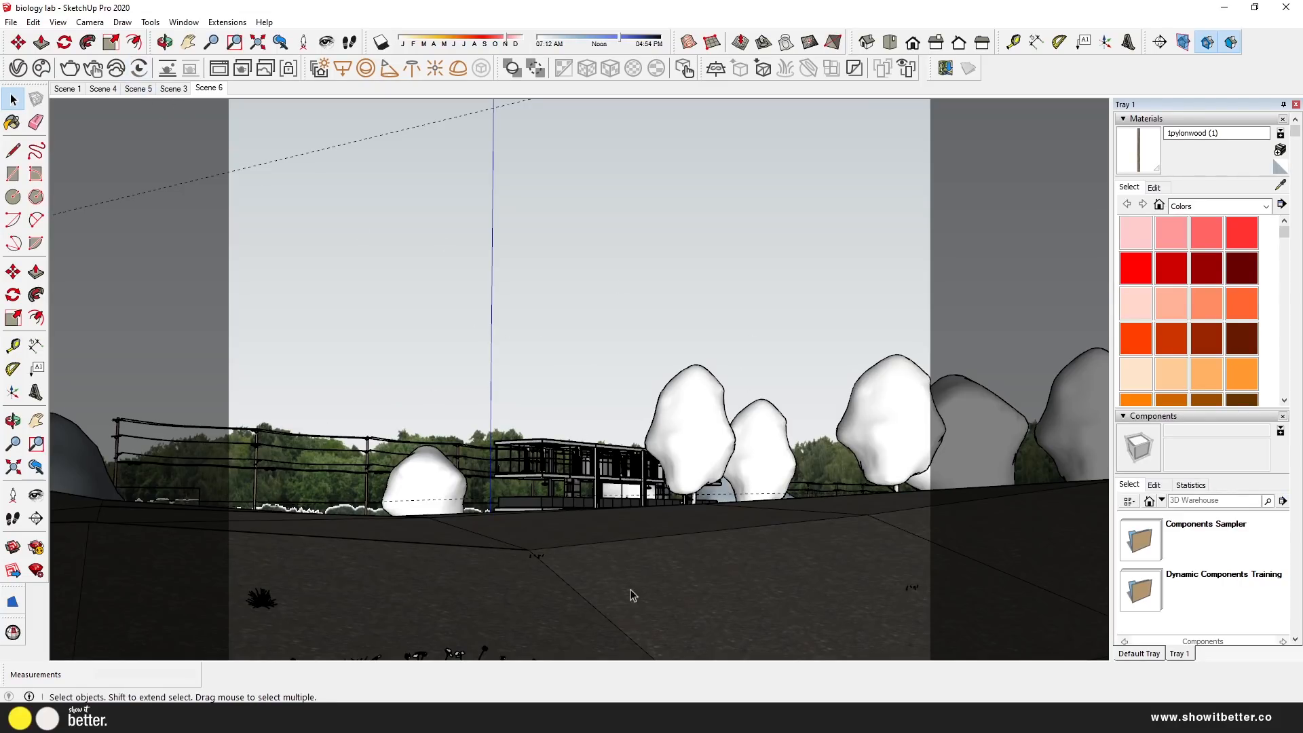
click(118, 71)
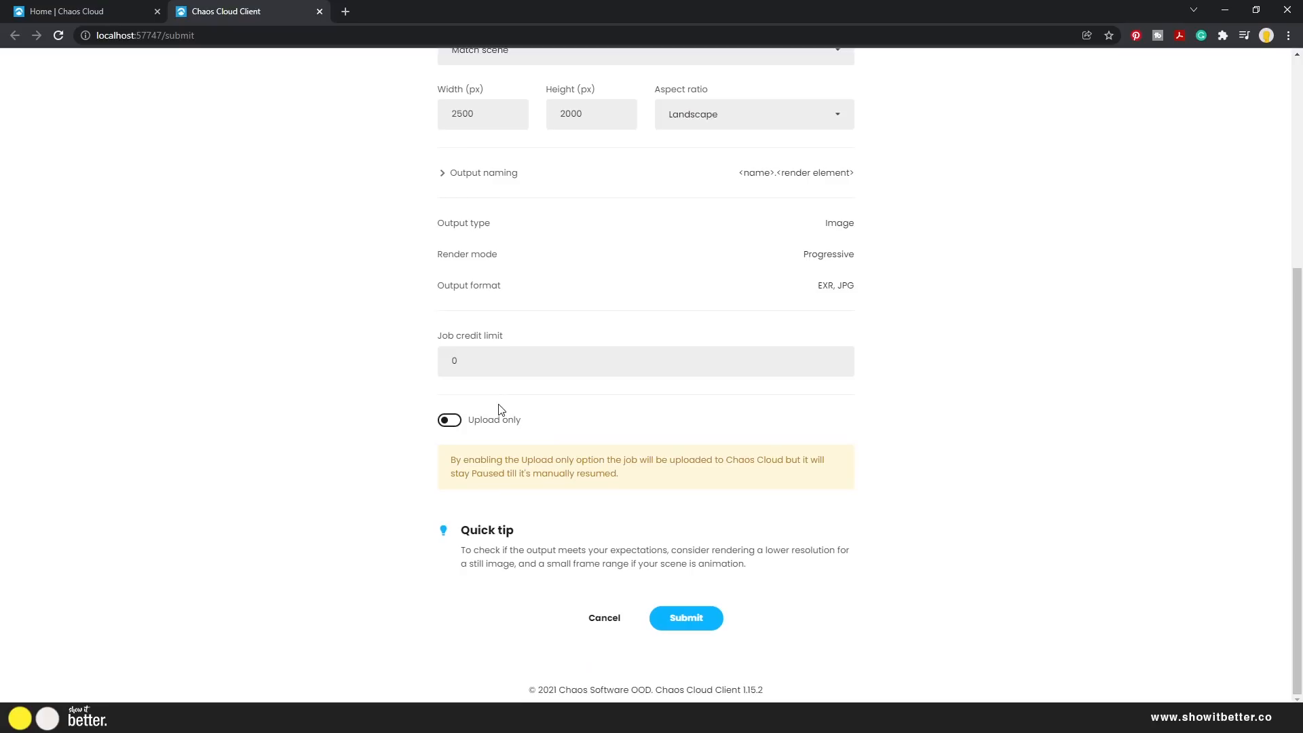
Set the job credit limit to 1 and submit the cloud rendering job
double_click(474, 367)
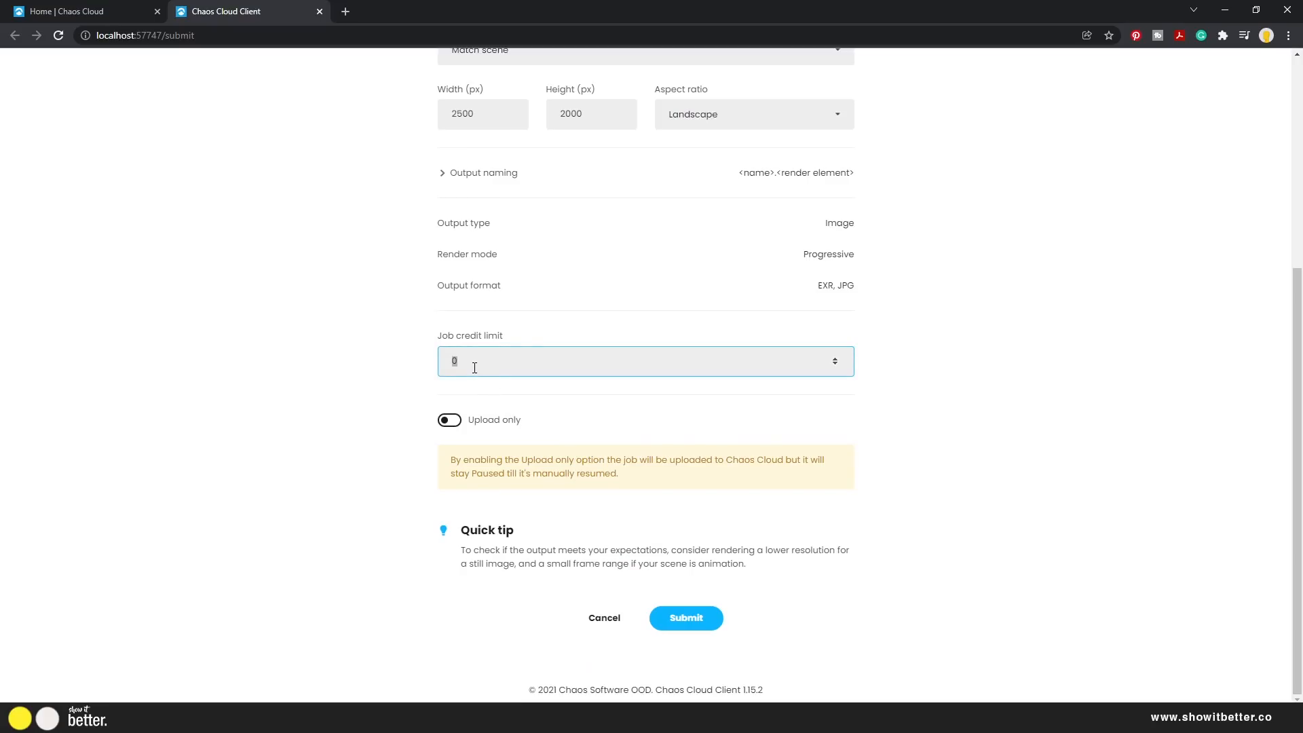
key(Return)
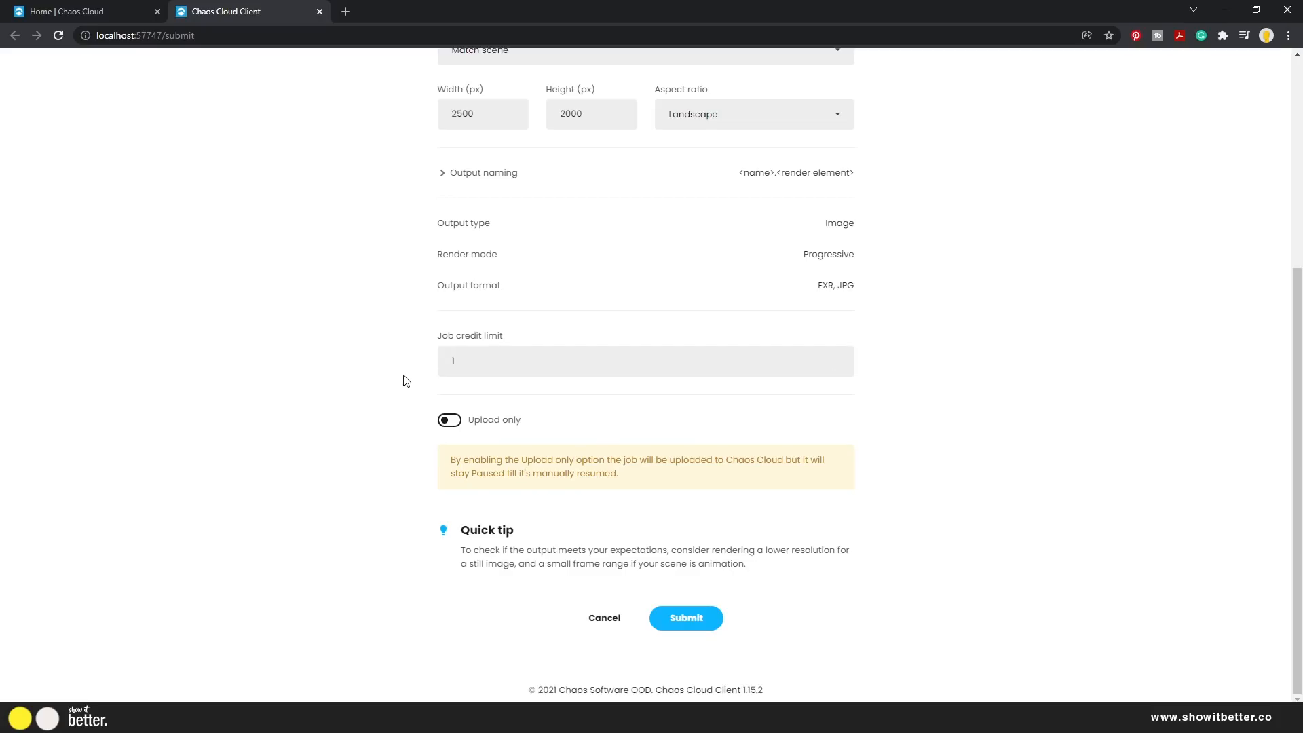
click(698, 621)
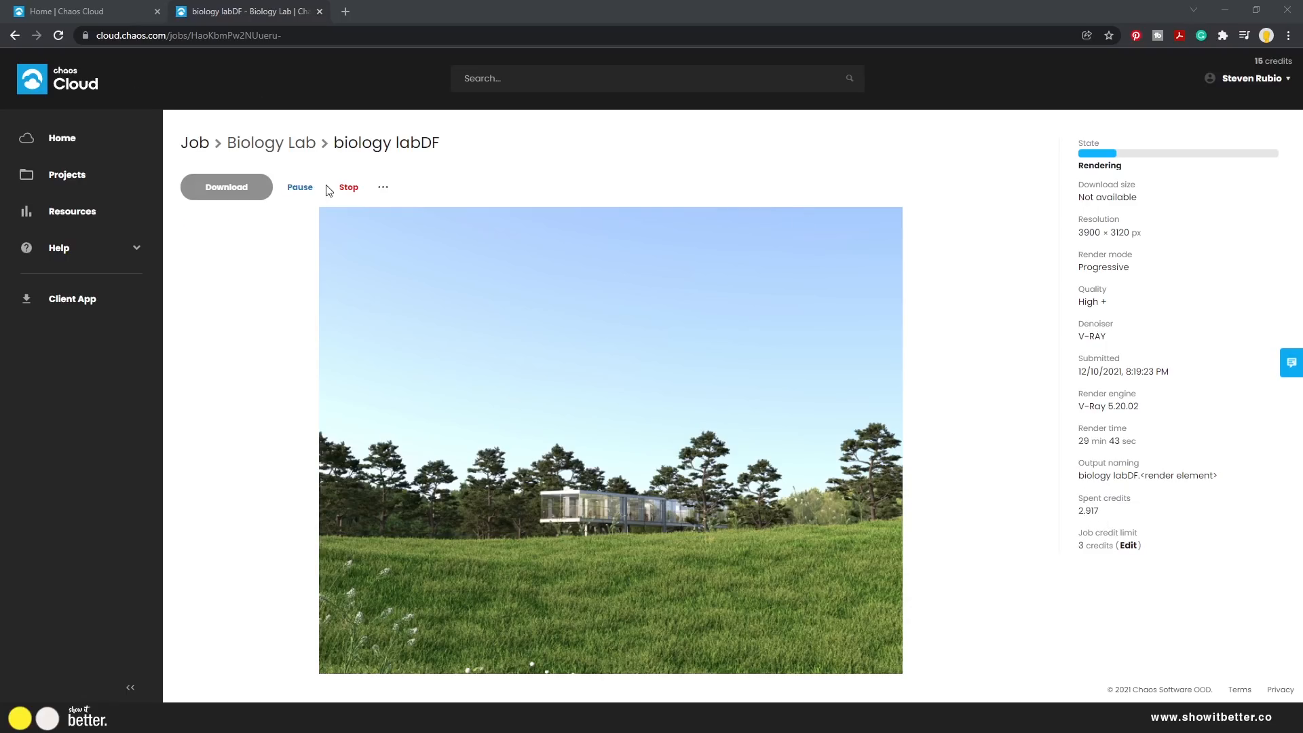
Stop the biology labDF rendering job and open its download options for the Output Files Browser
click(349, 188)
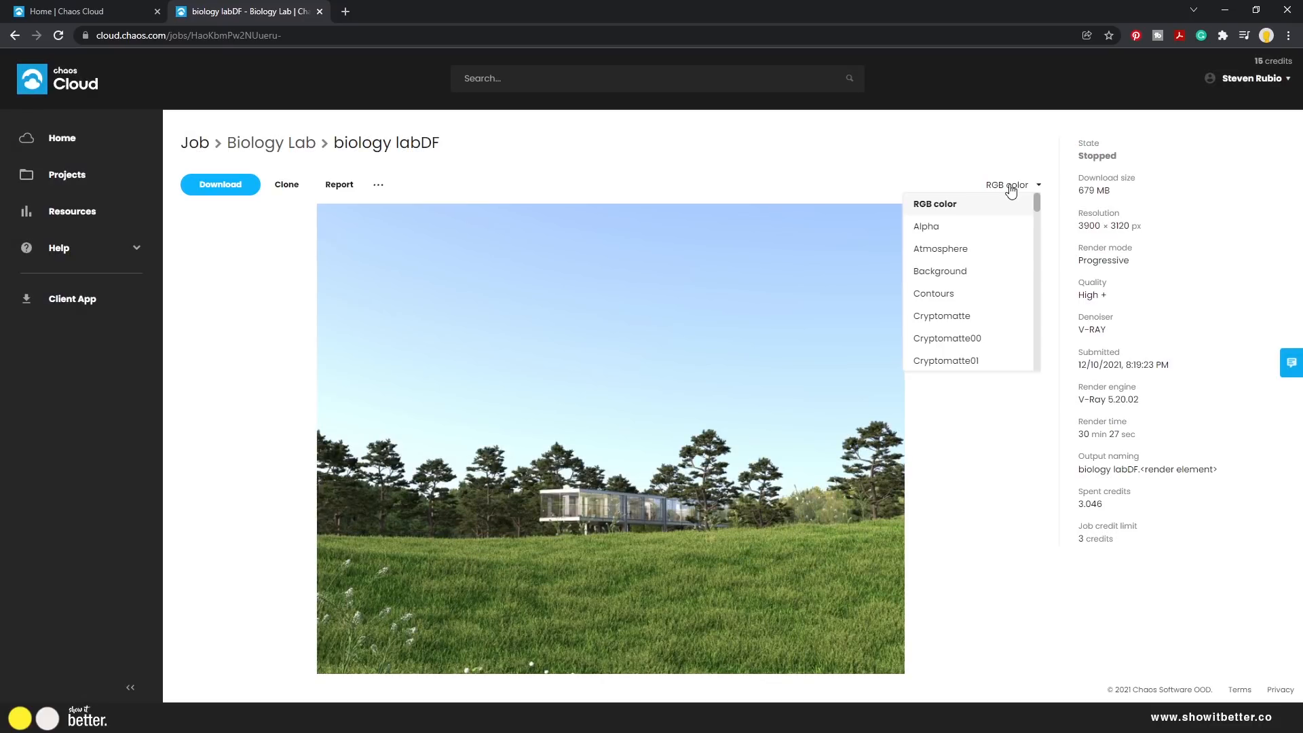
click(257, 192)
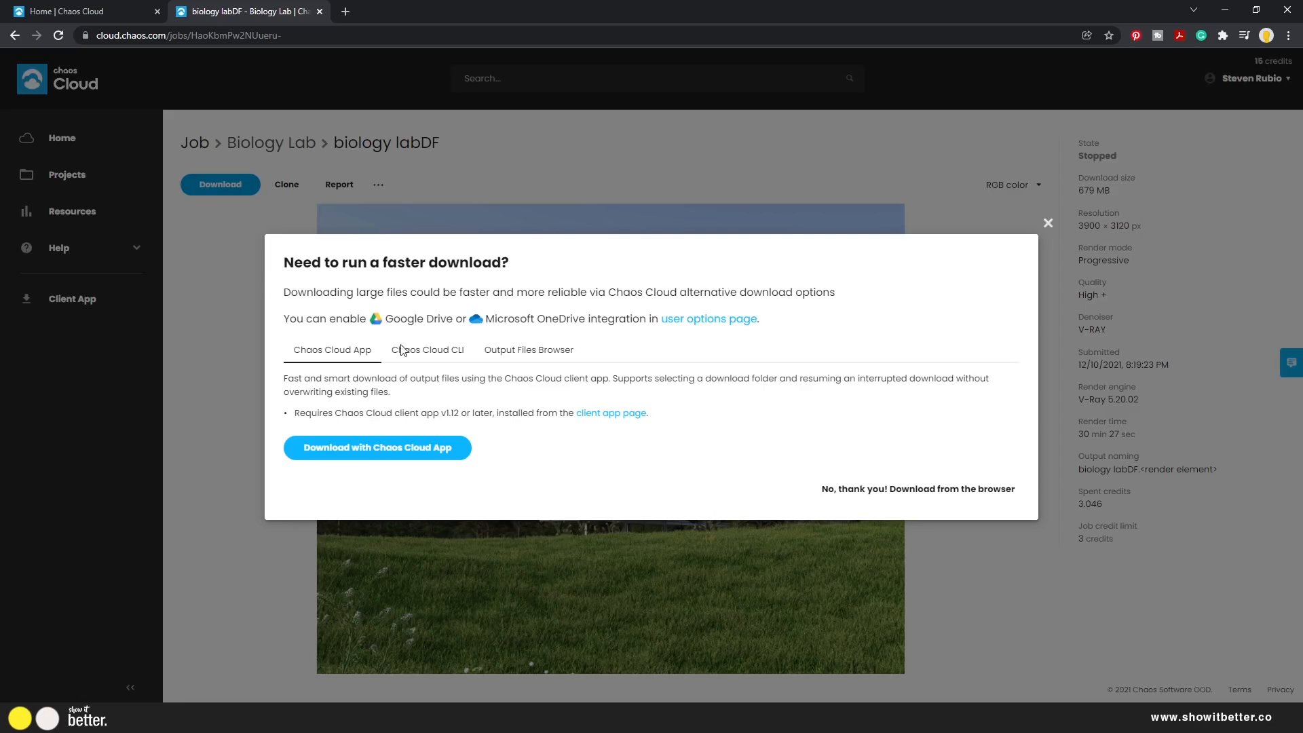
click(305, 505)
click(531, 350)
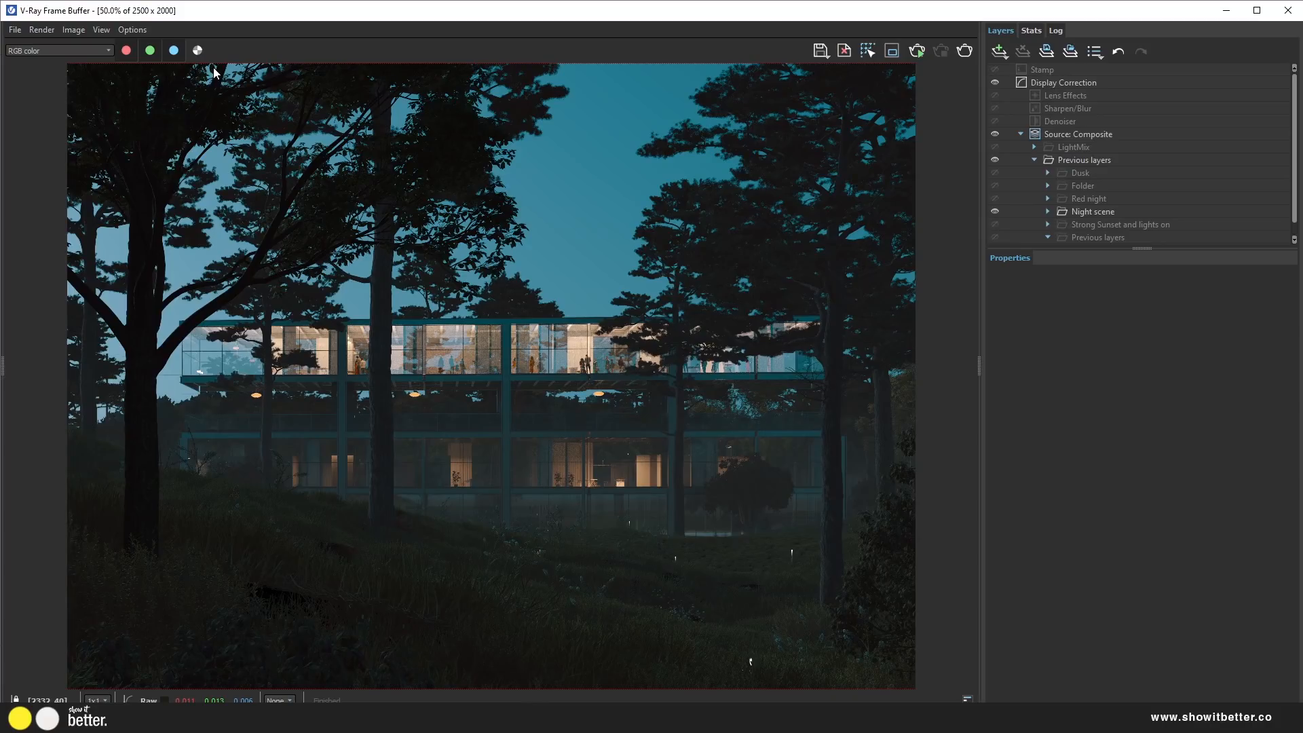
In V-Ray Frame Buffer, clear all channel data and load the biology labDF EXR image from the SECOND PERSPECTIVE folder
click(844, 50)
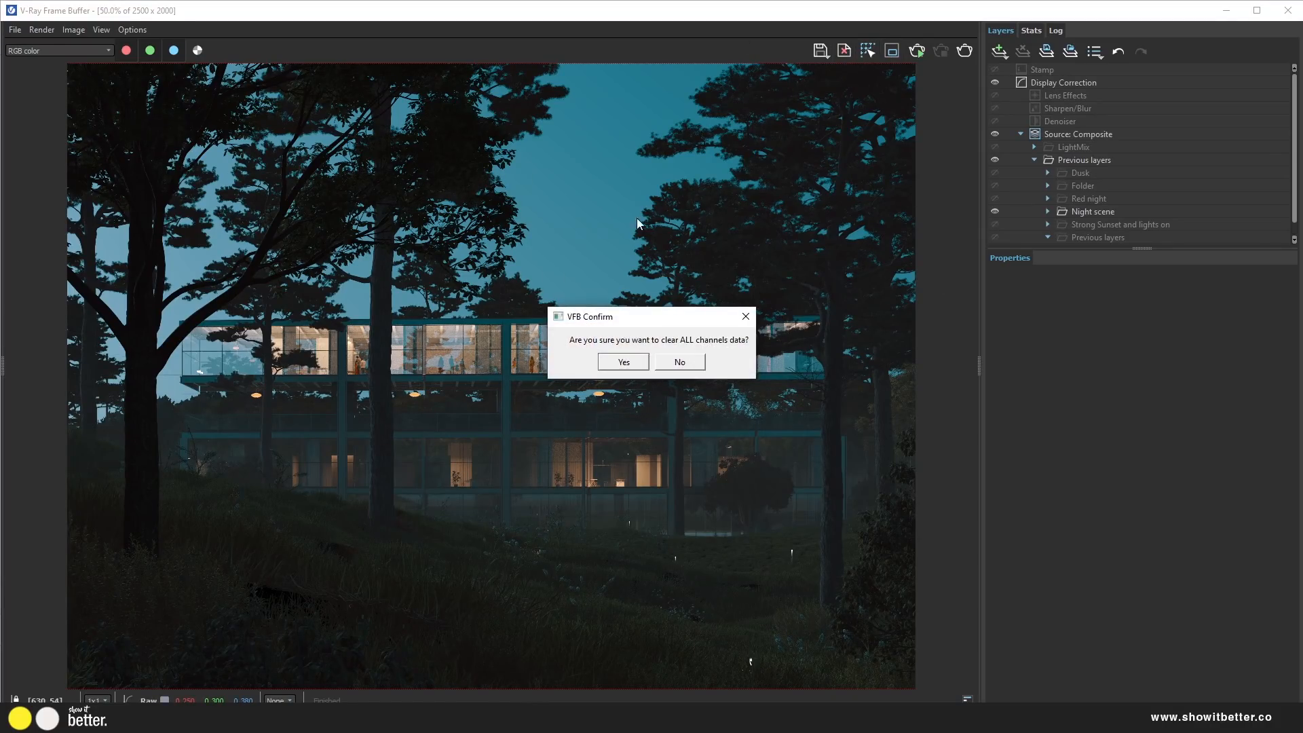
click(621, 362)
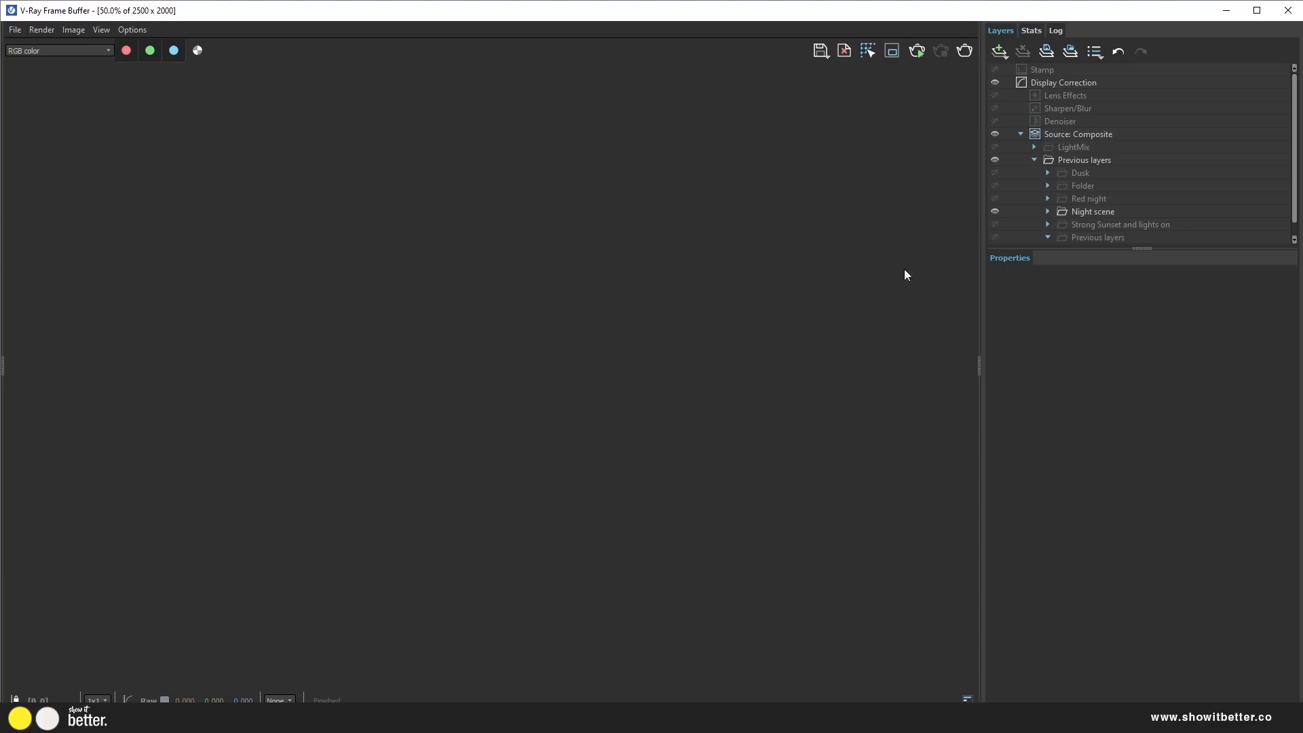
click(14, 30)
click(53, 93)
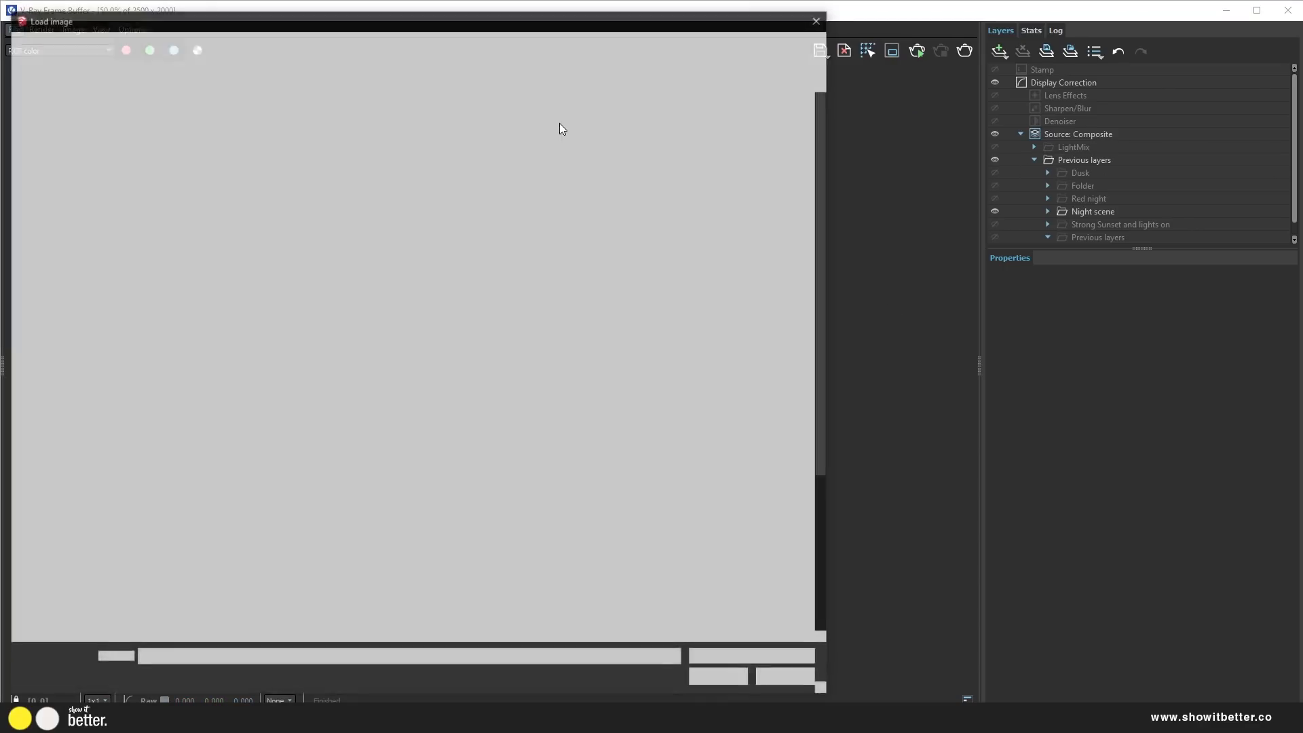
click(405, 42)
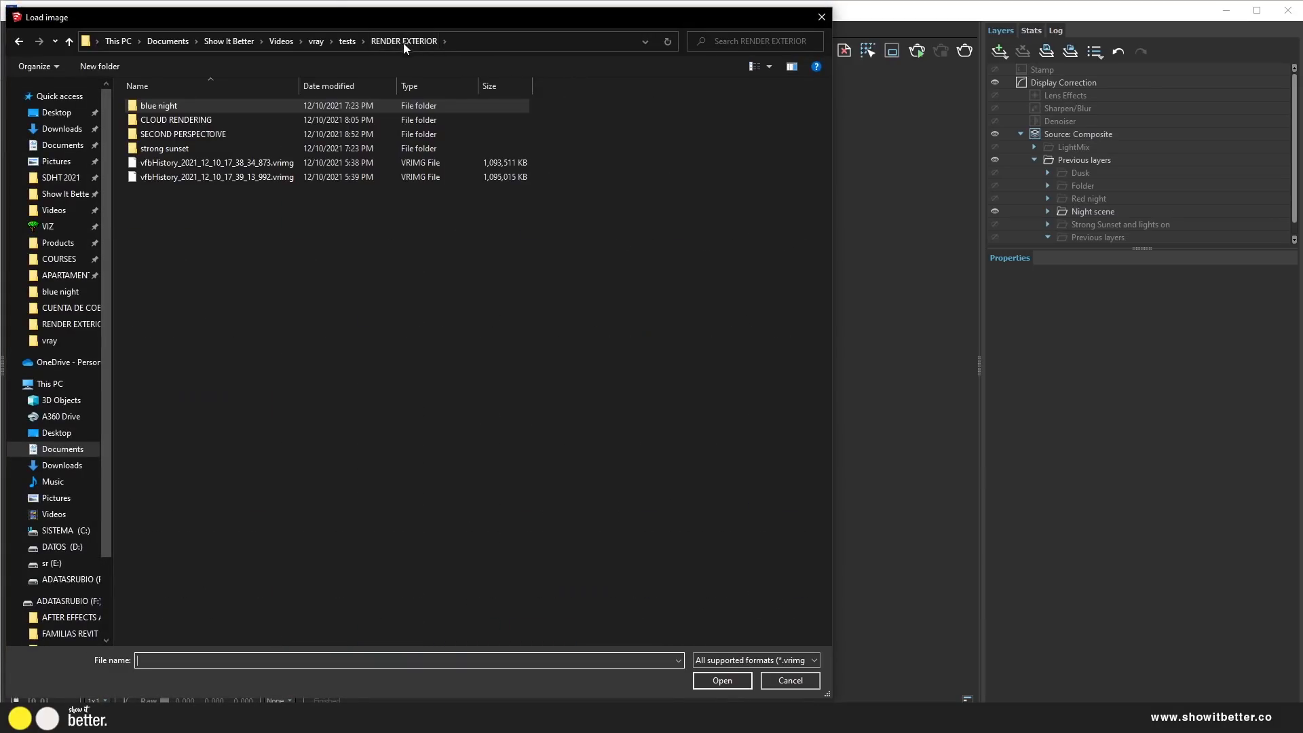
double_click(213, 135)
double_click(203, 106)
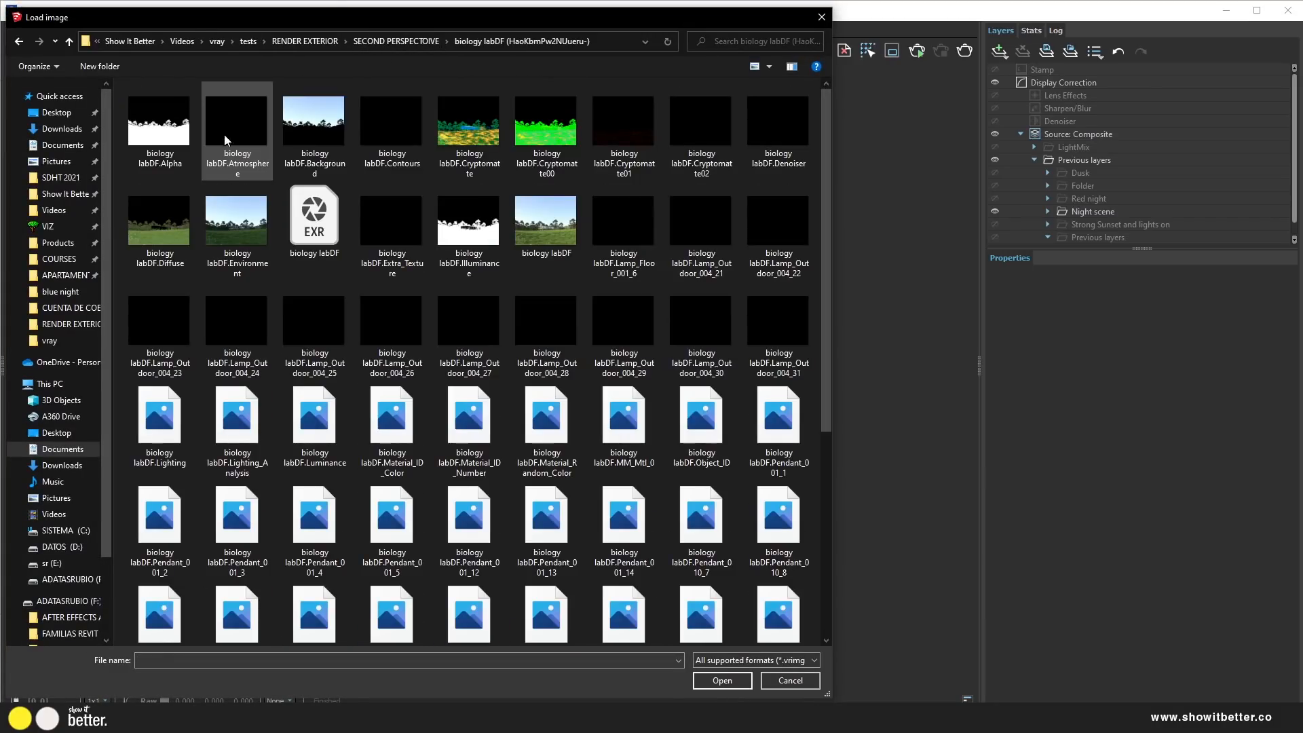
click(324, 242)
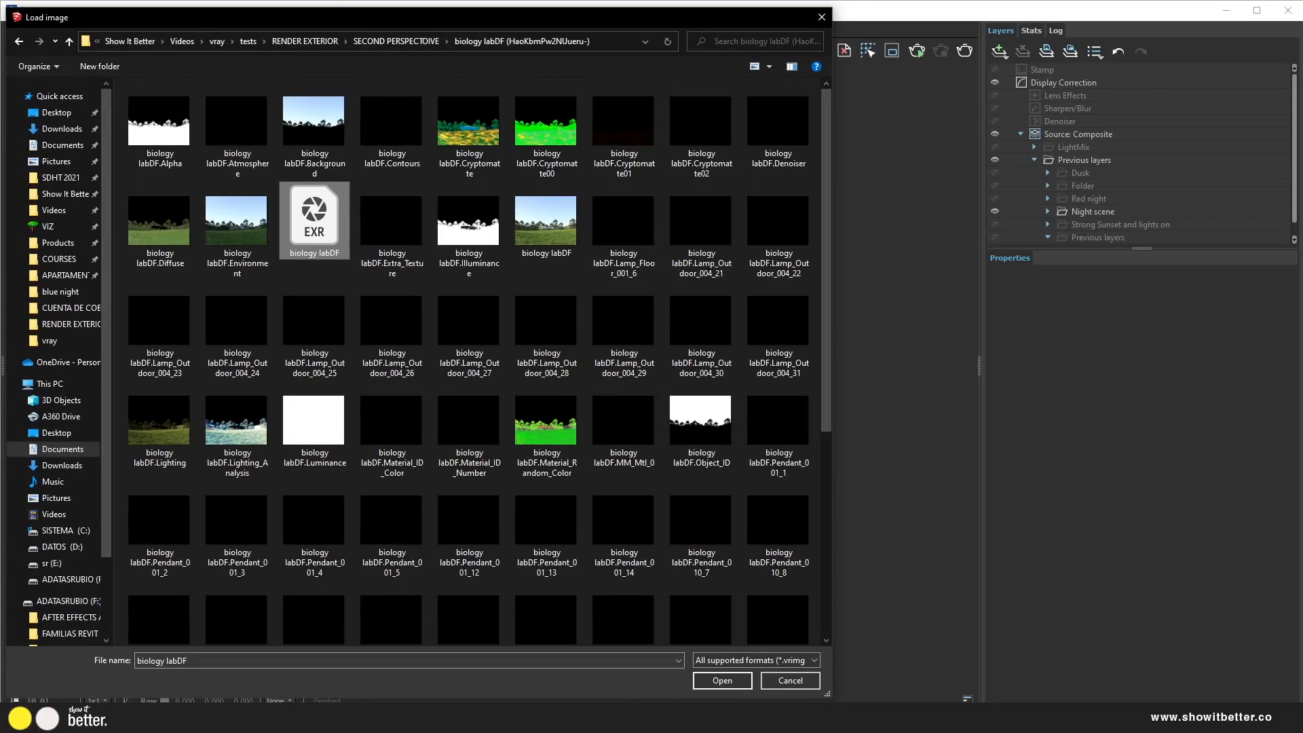
click(737, 686)
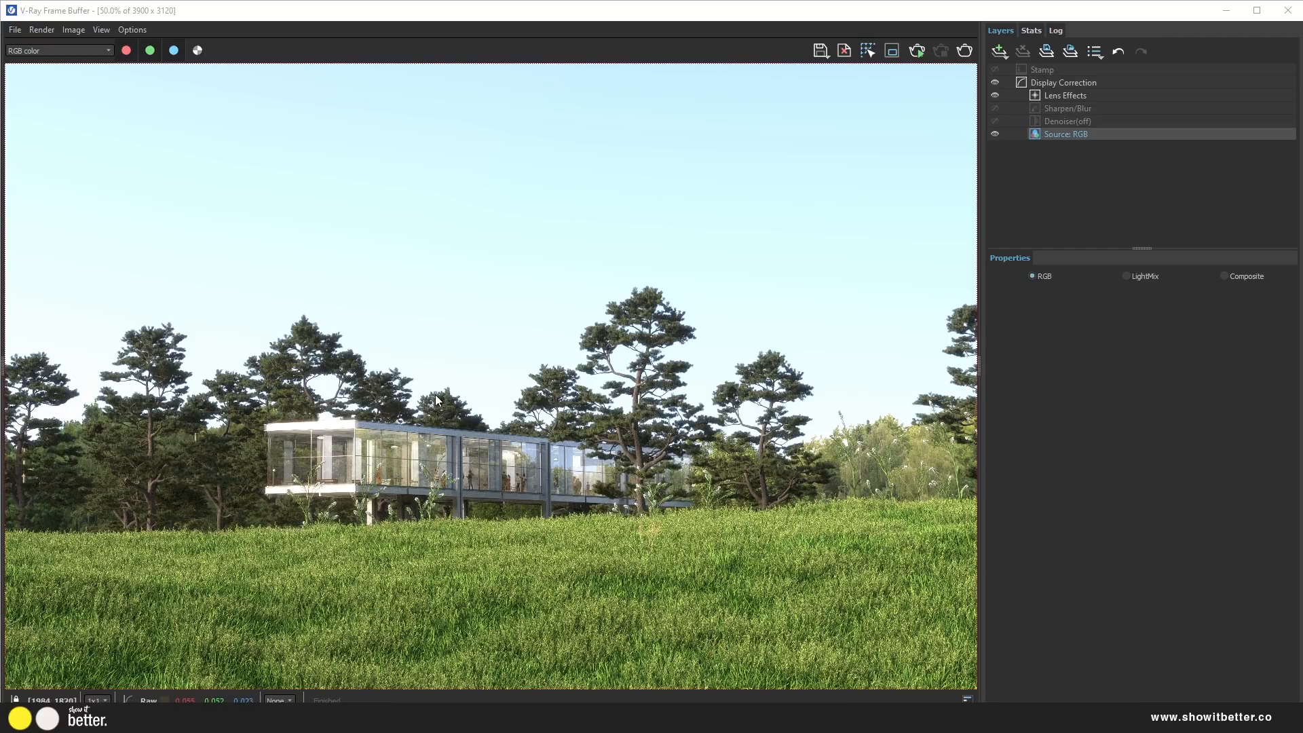
Inspect the building up close and turn off the Lens Effects layer
scroll(296, 348, down, 2)
scroll(296, 348, up, 6)
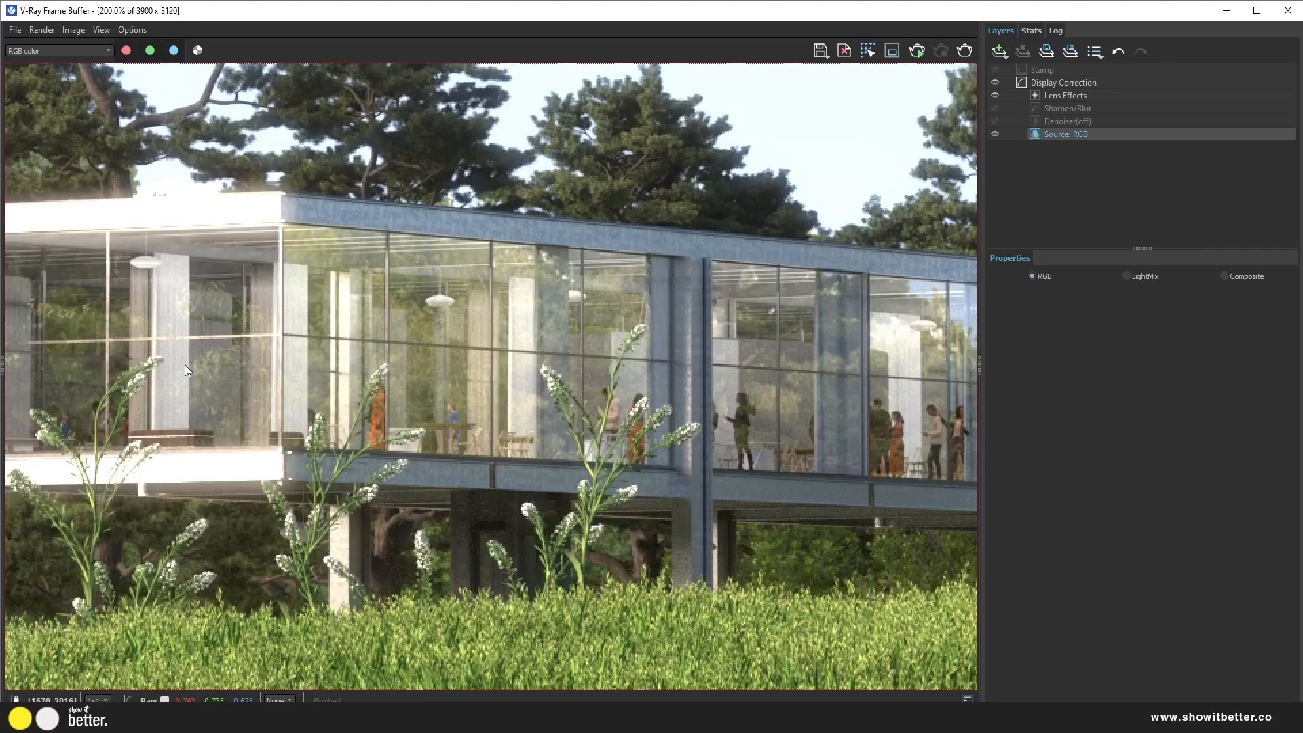
scroll(468, 387, down, 2)
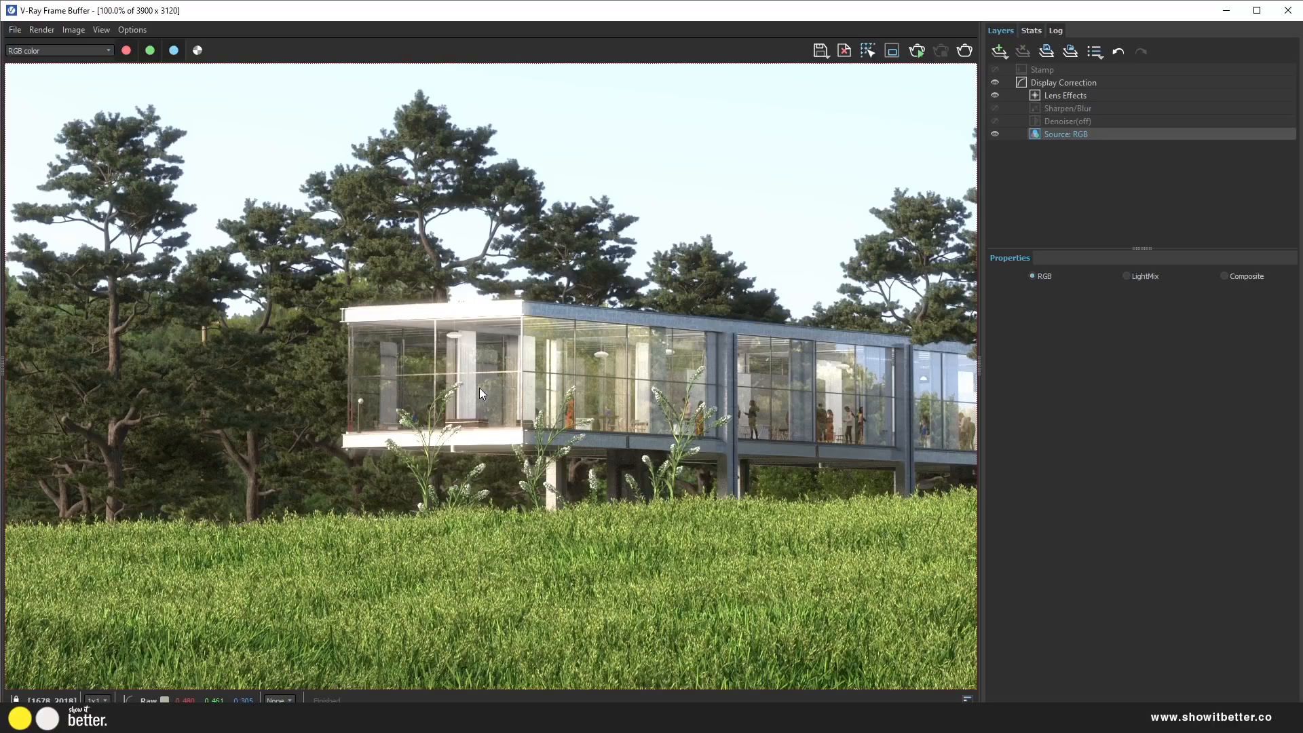
click(1048, 96)
click(994, 95)
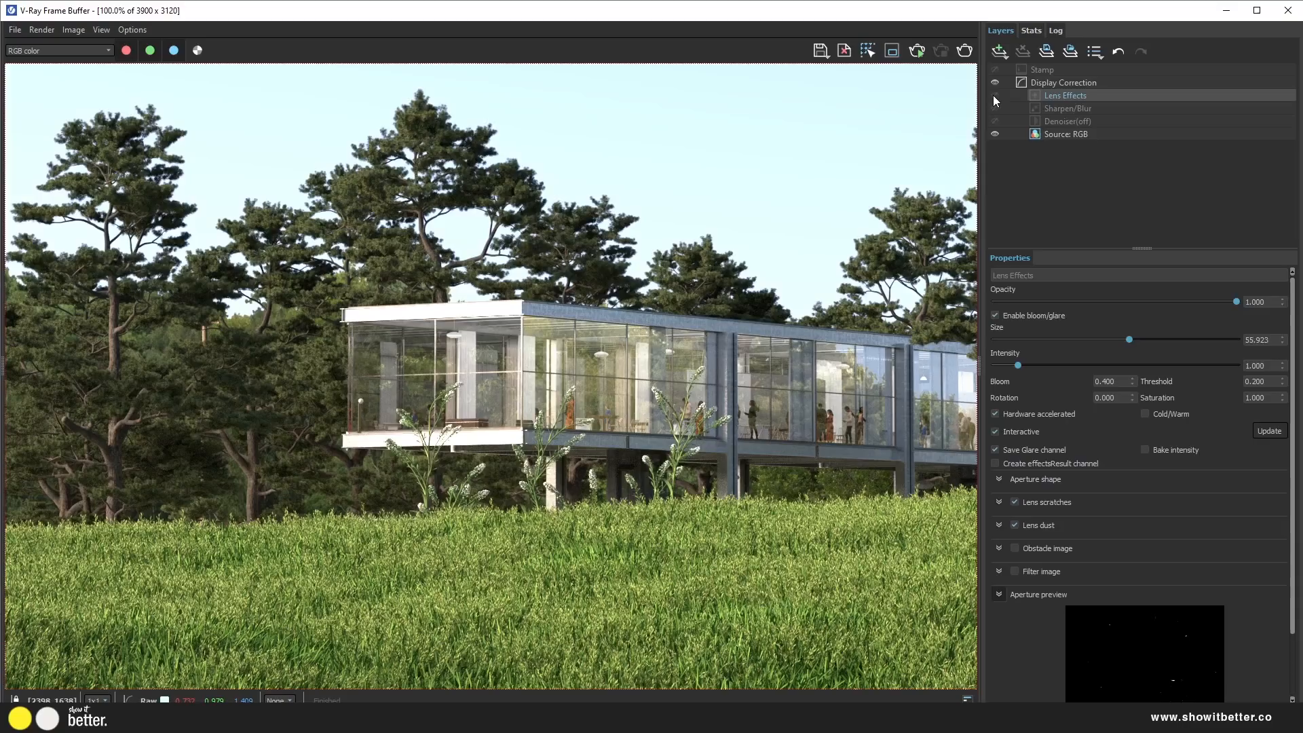
Look through the image's available render channels, keep RGB color, and view the whole picture
click(27, 51)
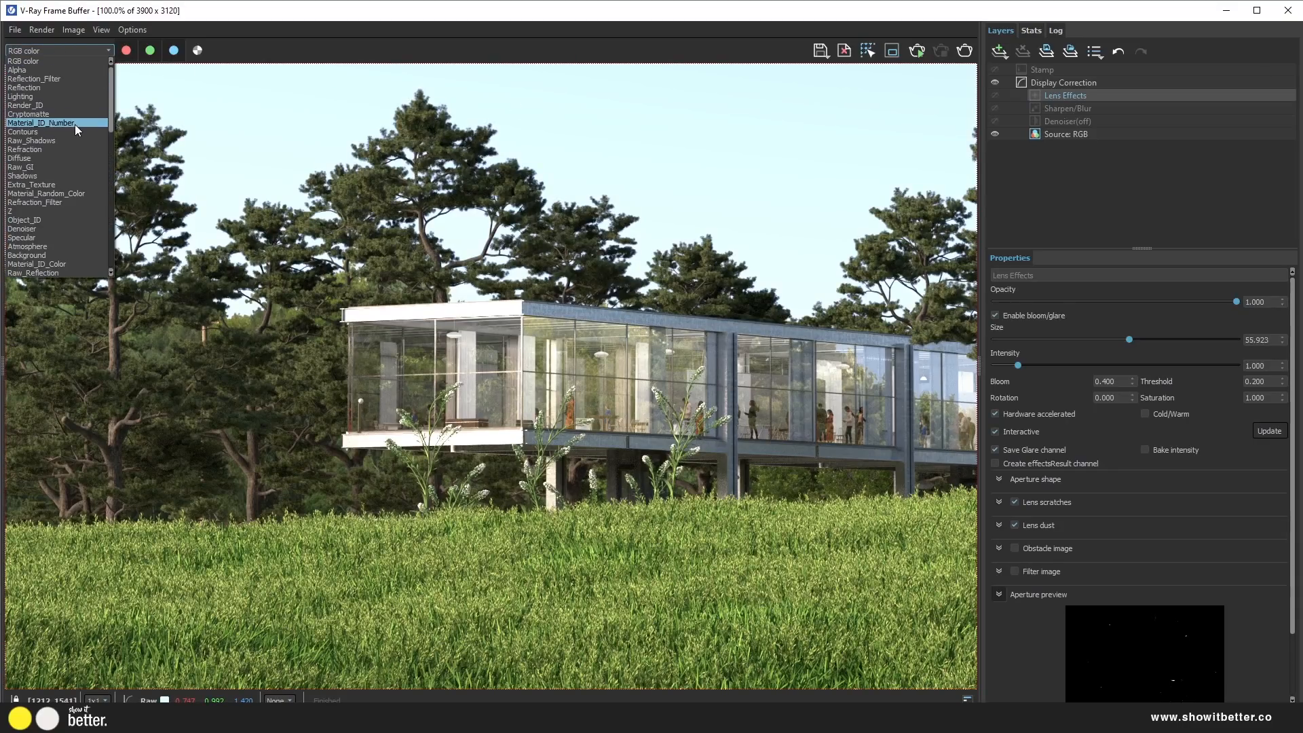
click(96, 47)
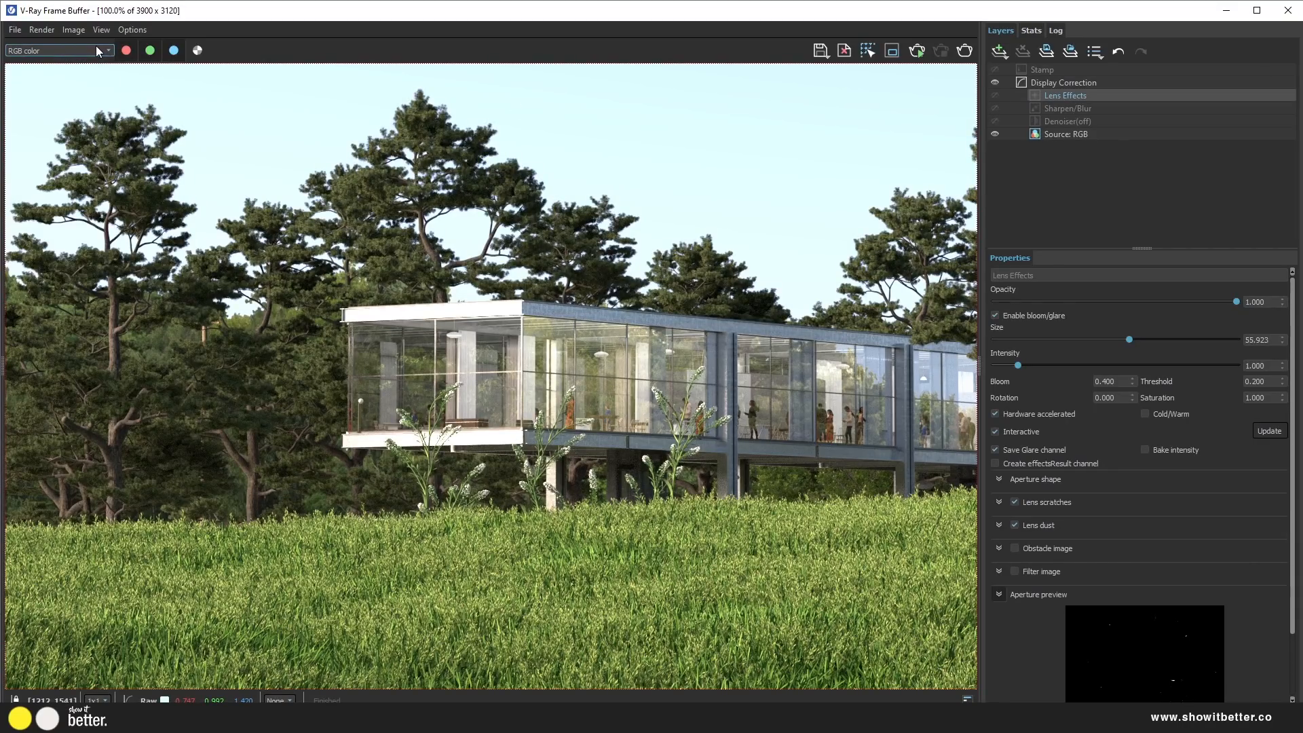
scroll(418, 387, down, 2)
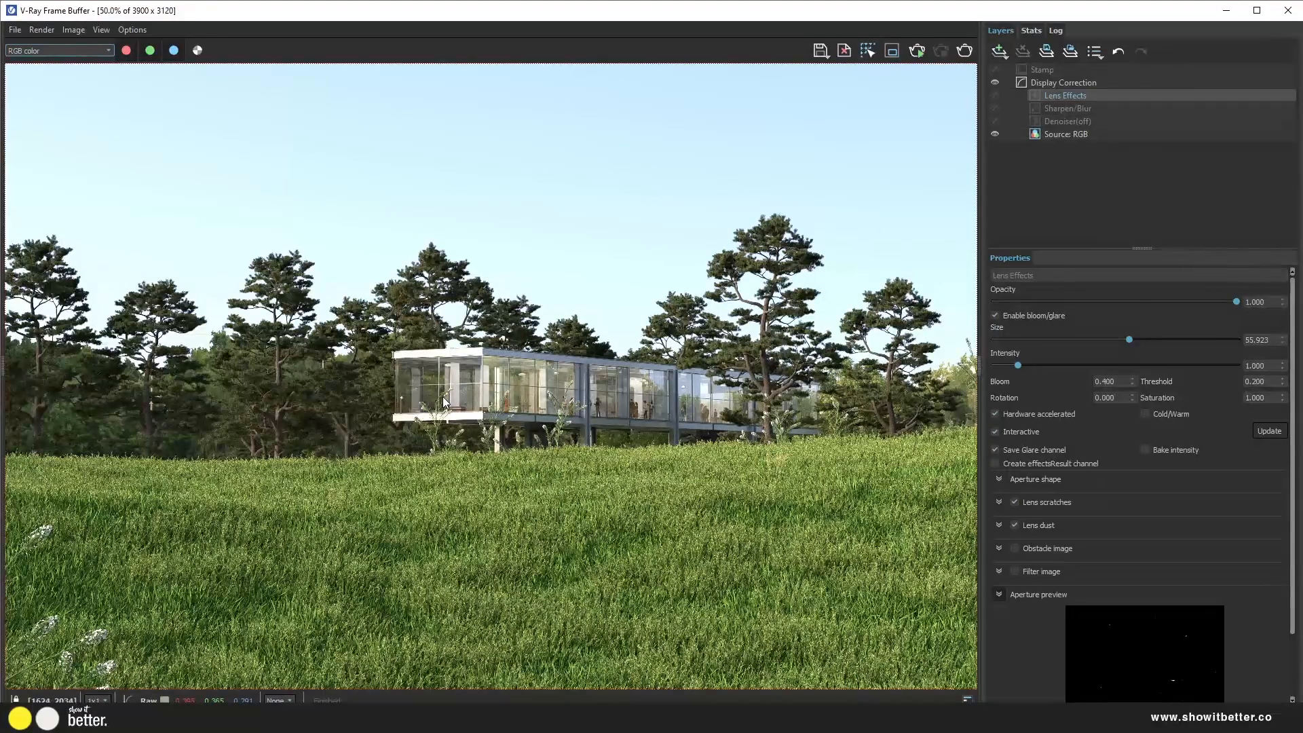
scroll(444, 403, down, 1)
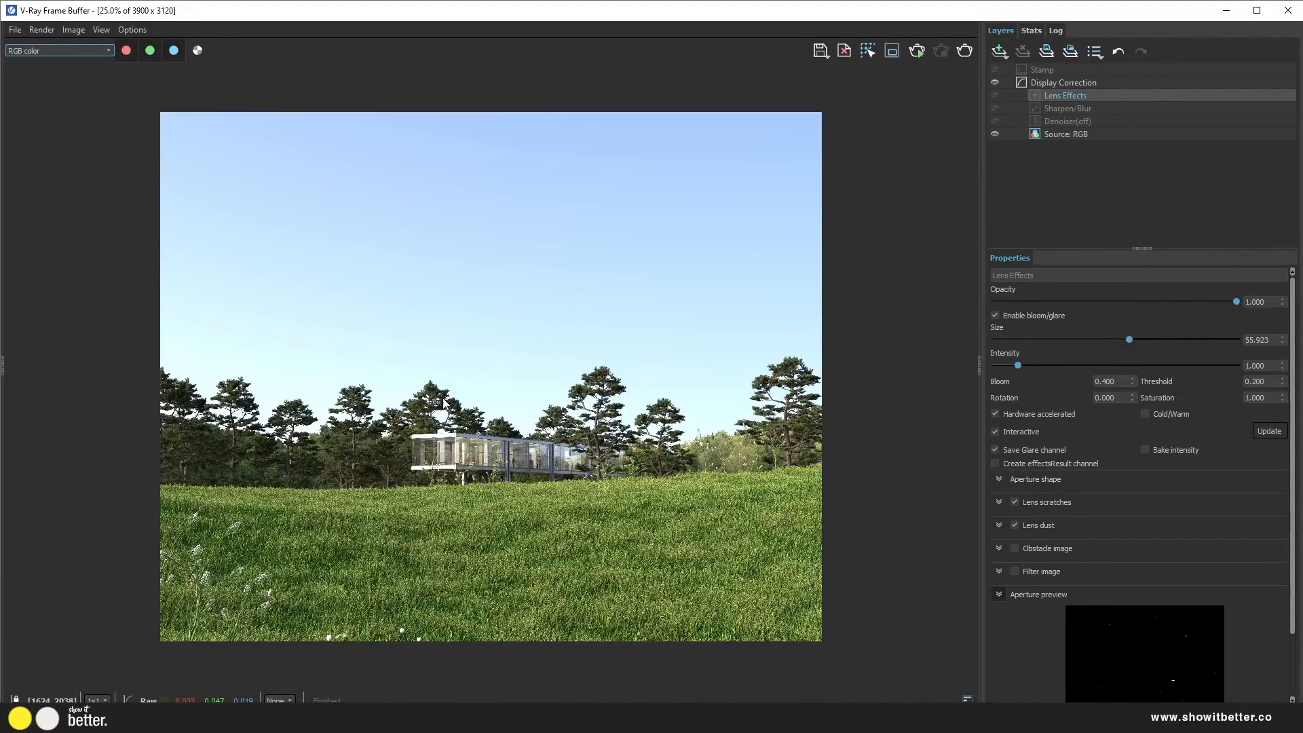
click(1028, 194)
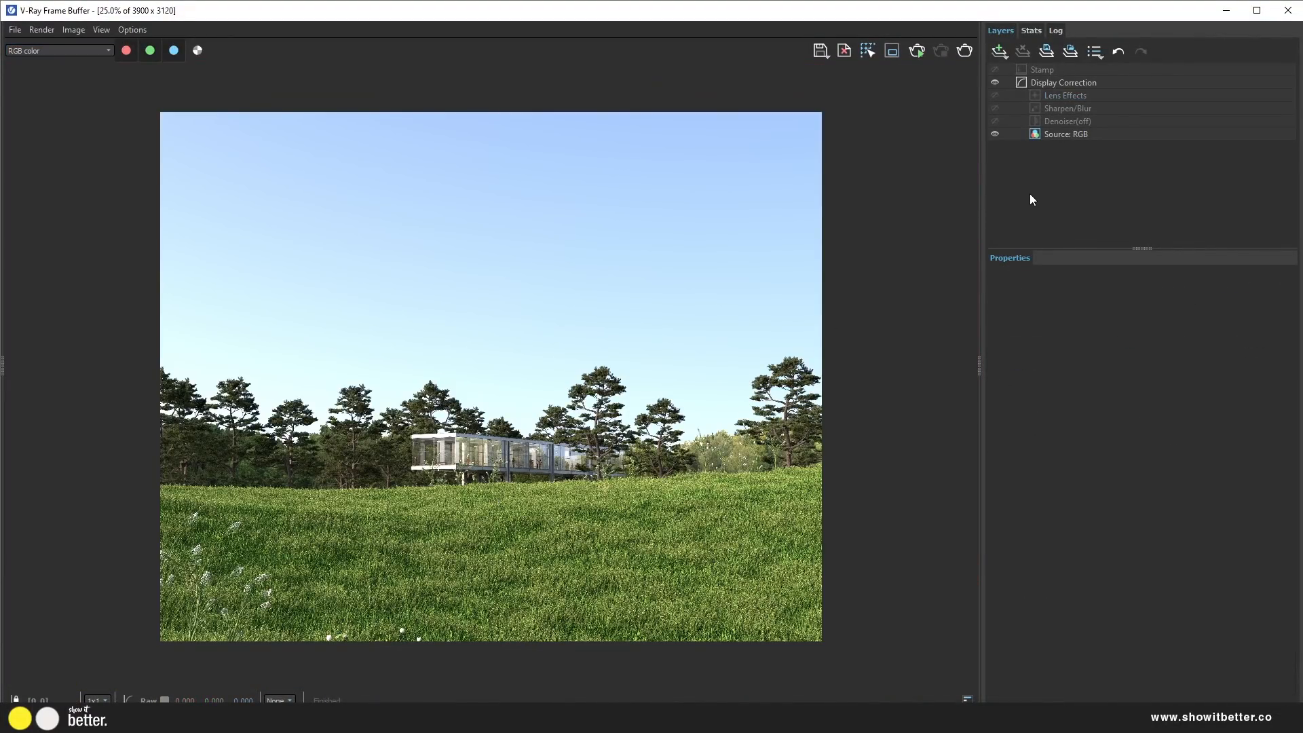
Switch the source layer to Composite and load the layer preset tree file.vfbl from RENDER EXTERIOR's blue night folder
click(1079, 136)
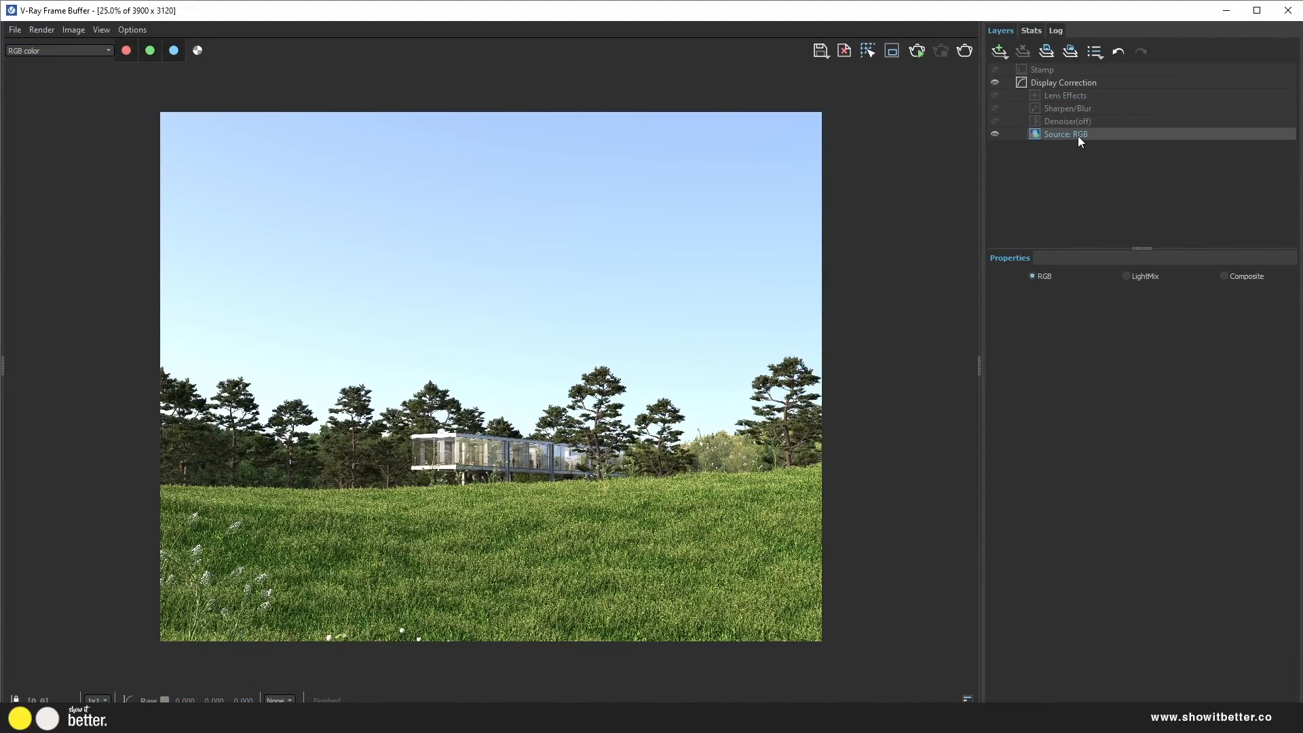
click(1222, 277)
click(1074, 51)
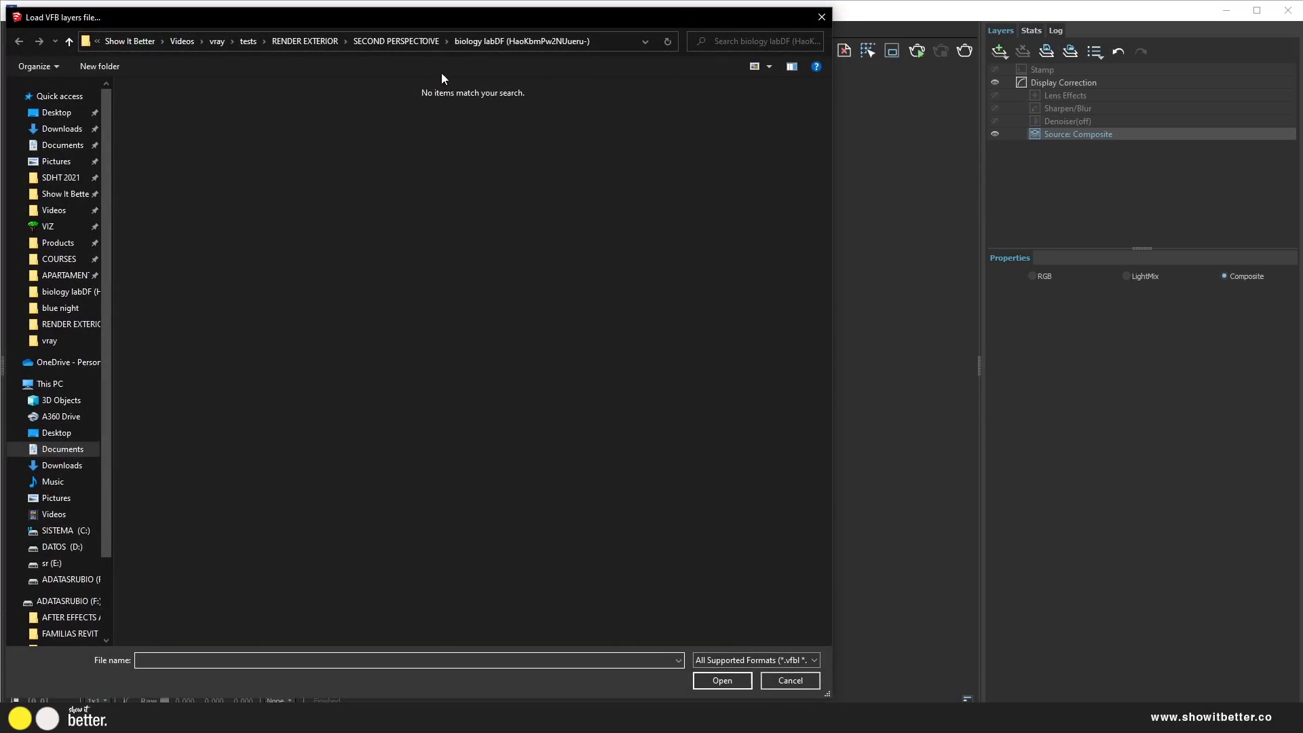
click(410, 40)
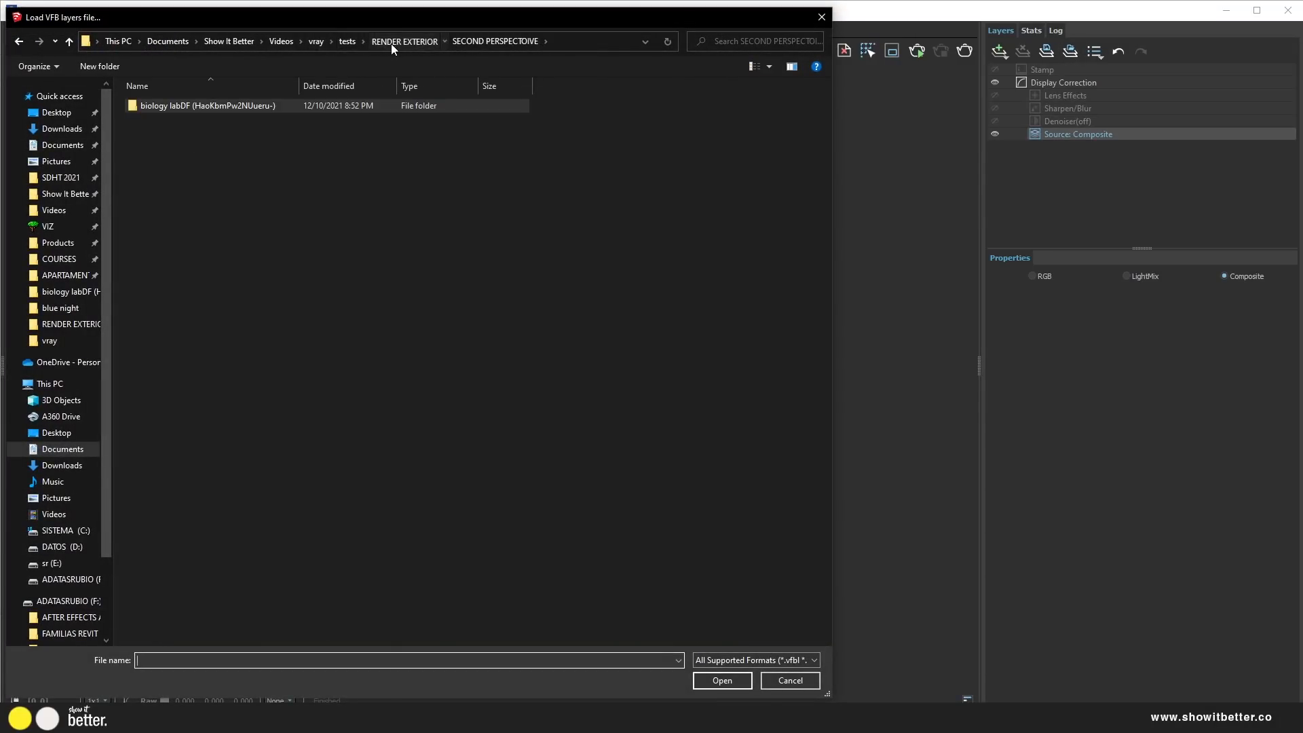
click(391, 41)
double_click(202, 107)
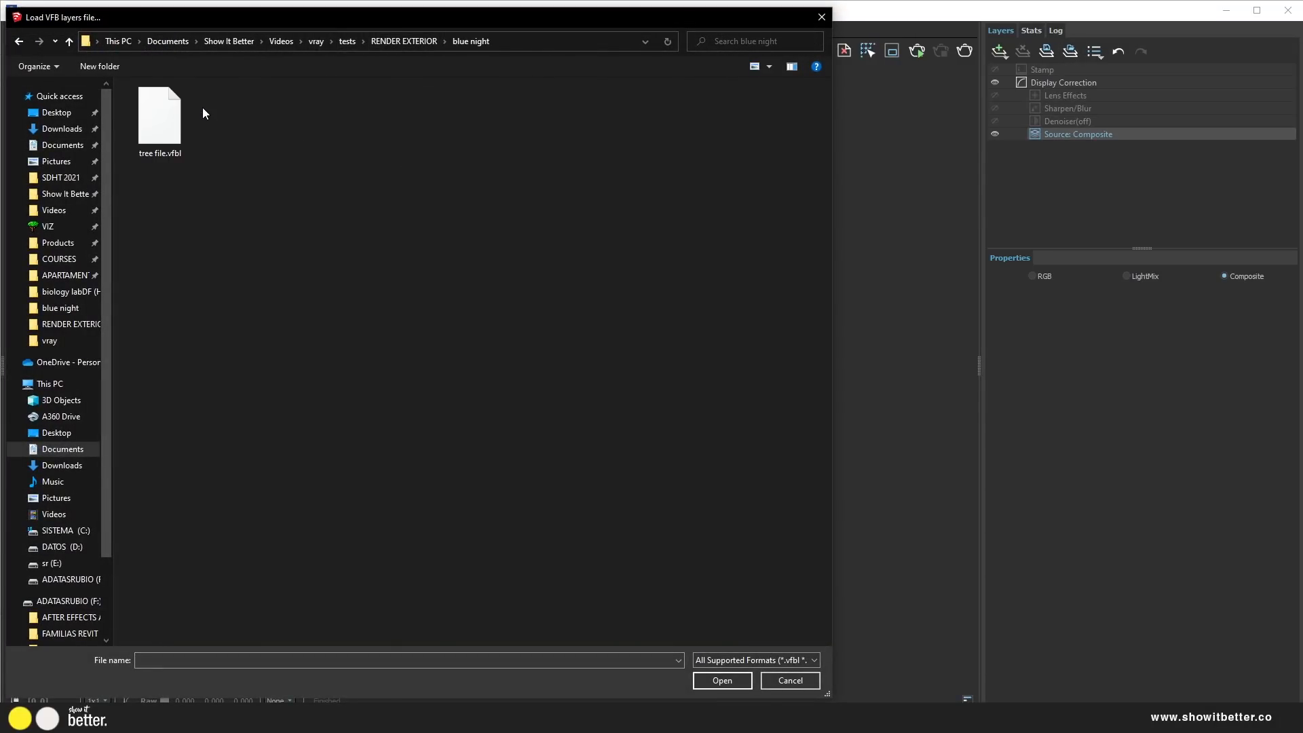
click(169, 132)
click(722, 680)
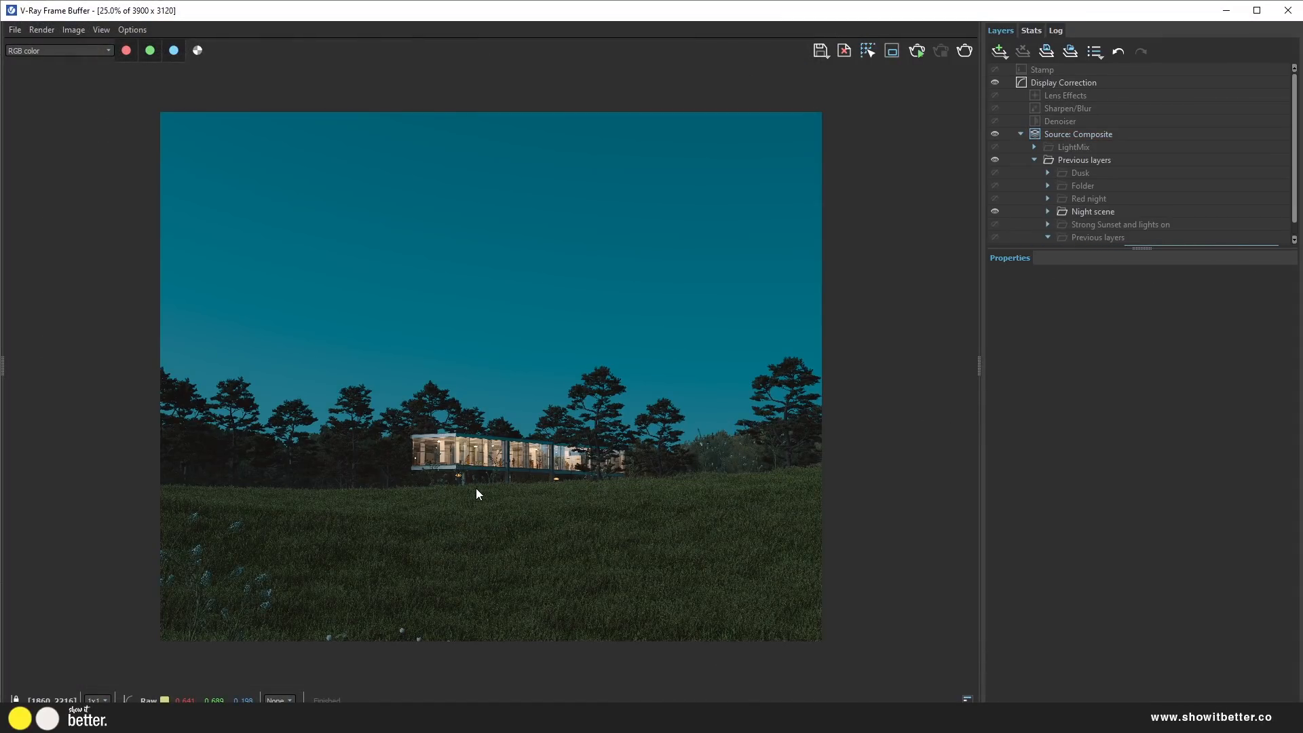
Examine the building in the Night scene look, hide that layer folder and show Red night instead
scroll(468, 486, up, 2)
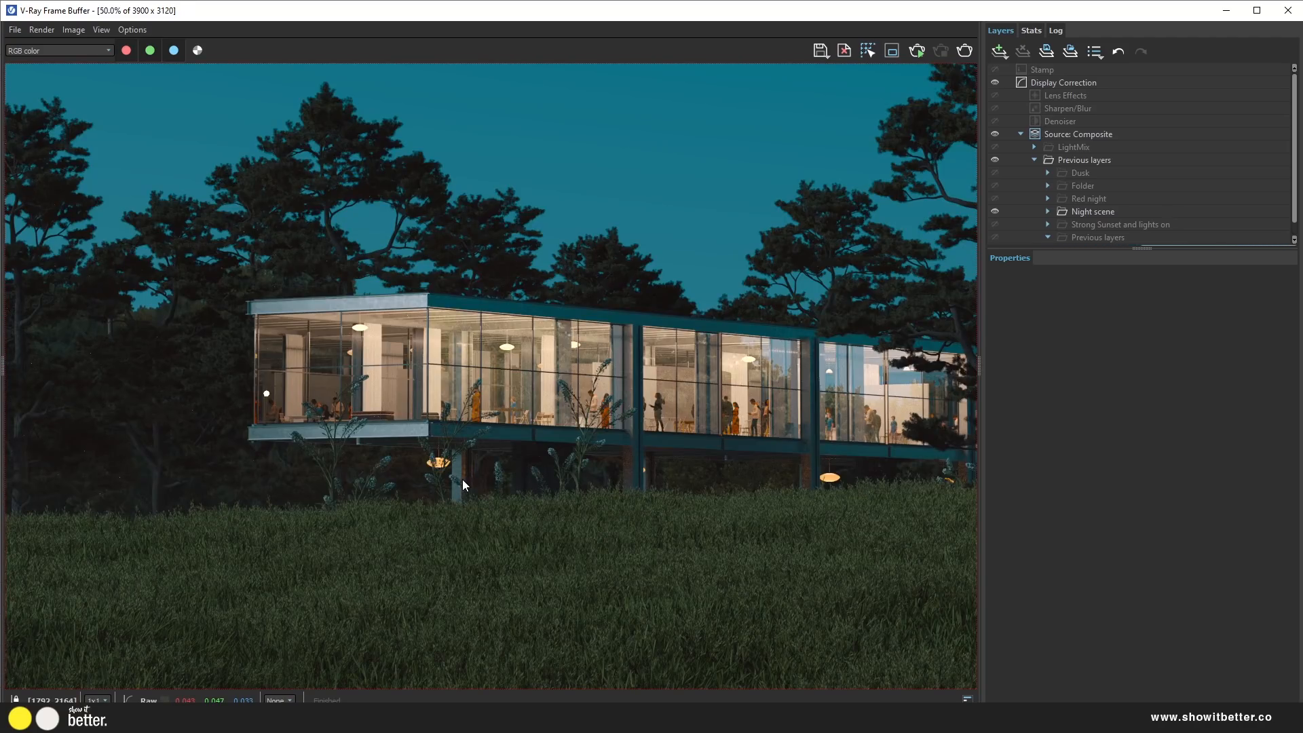
scroll(462, 478, down, 1)
click(996, 209)
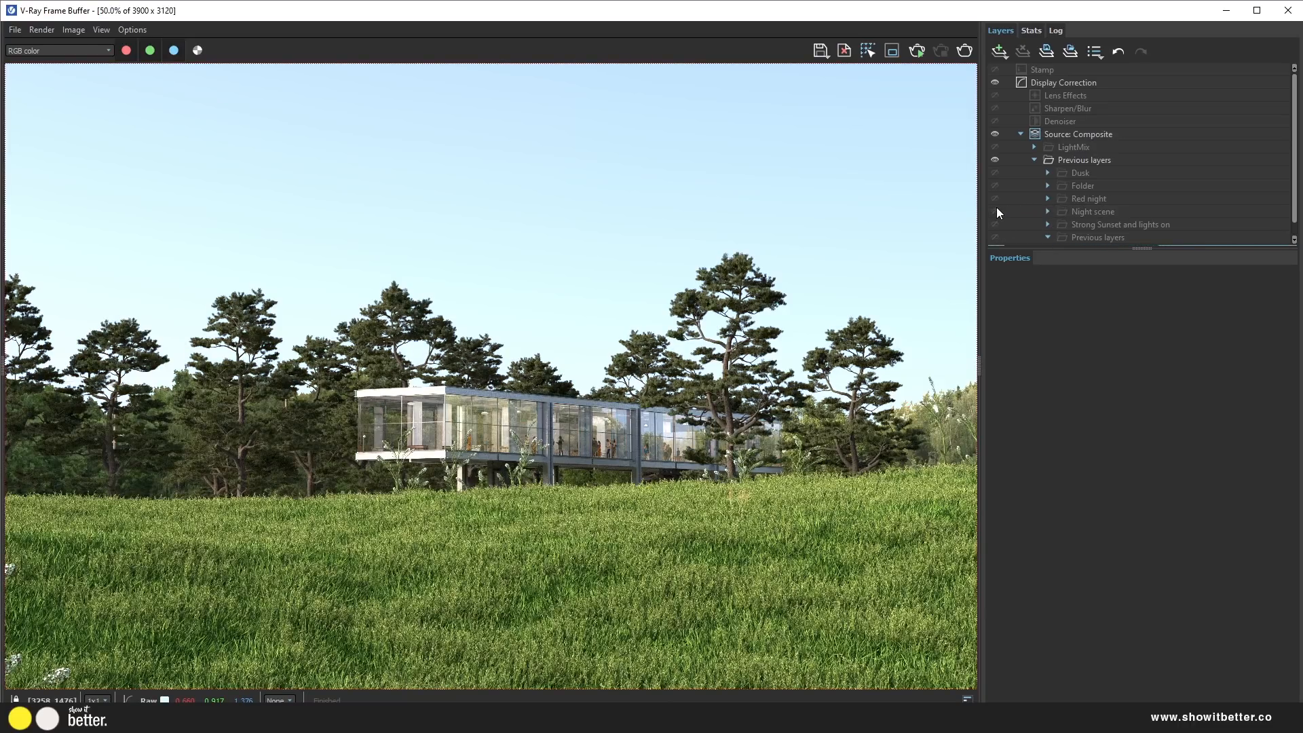
click(995, 201)
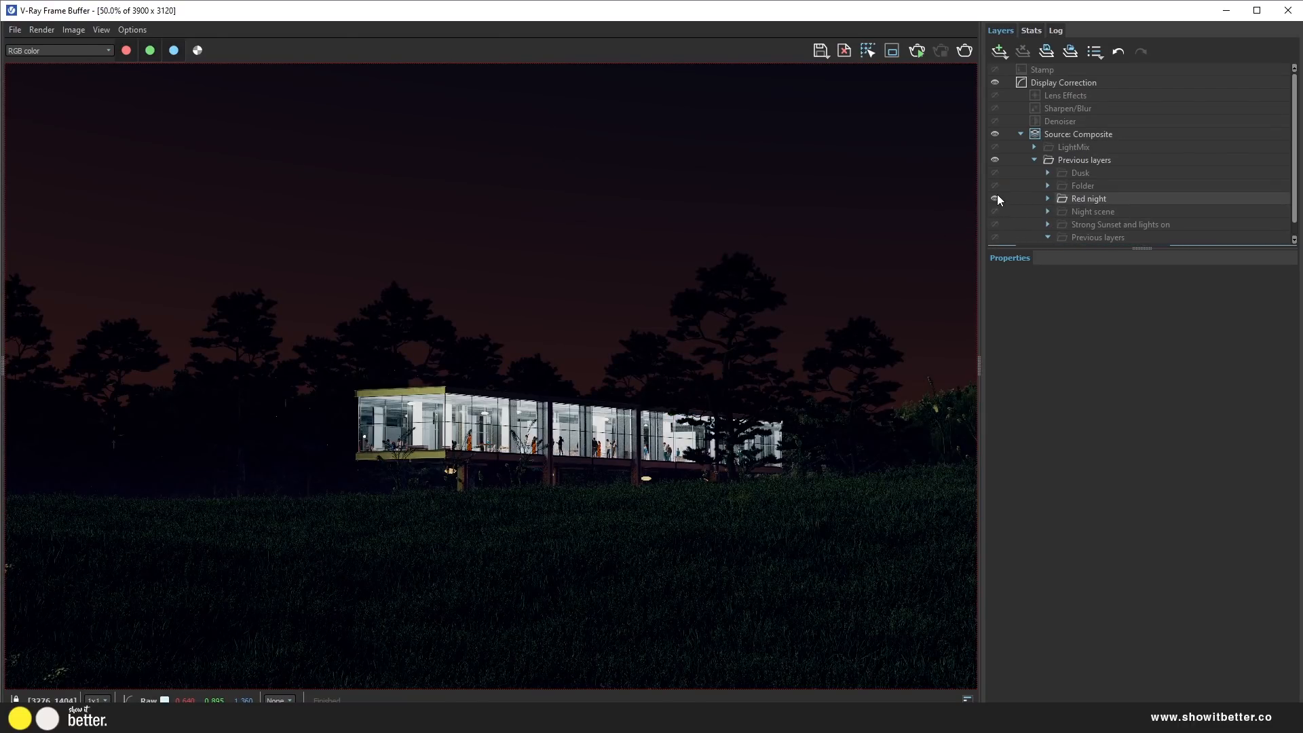
scroll(720, 370, down, 1)
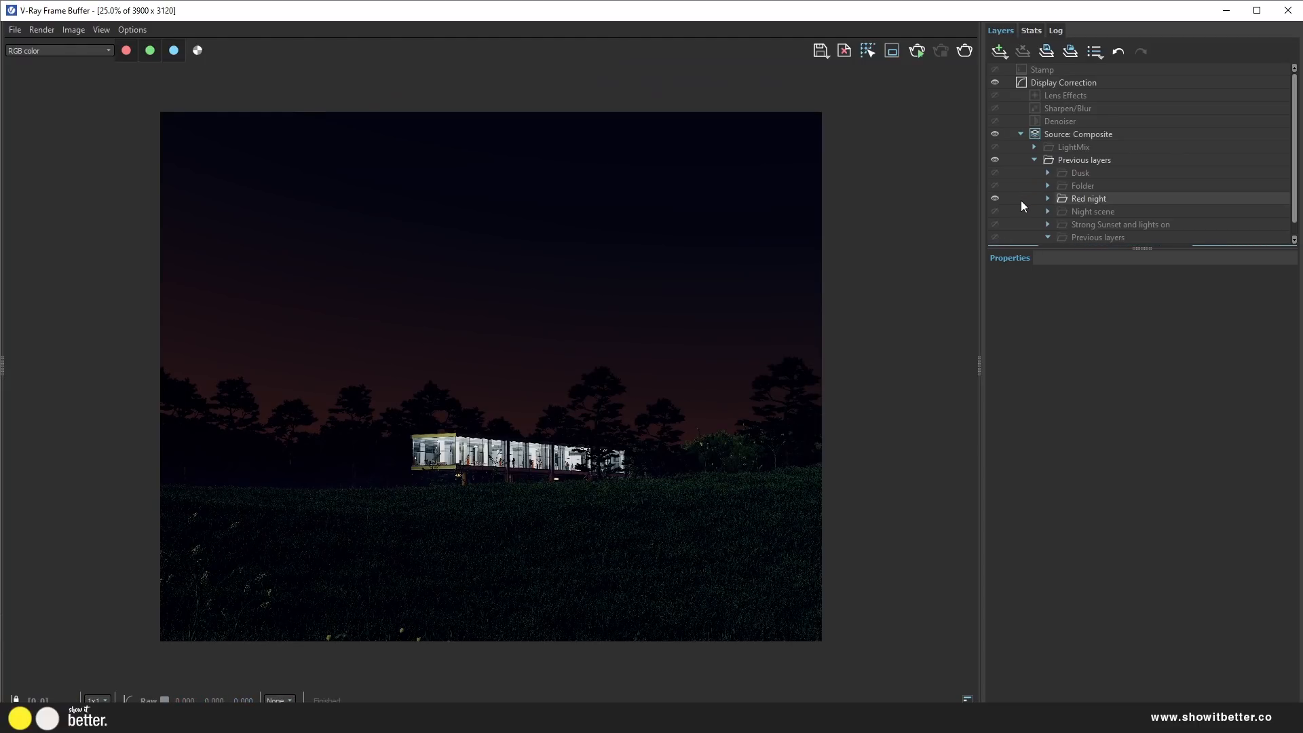
Hide Red night, preview the layer group named Folder on the building up close, and hide that group again
click(994, 198)
click(994, 186)
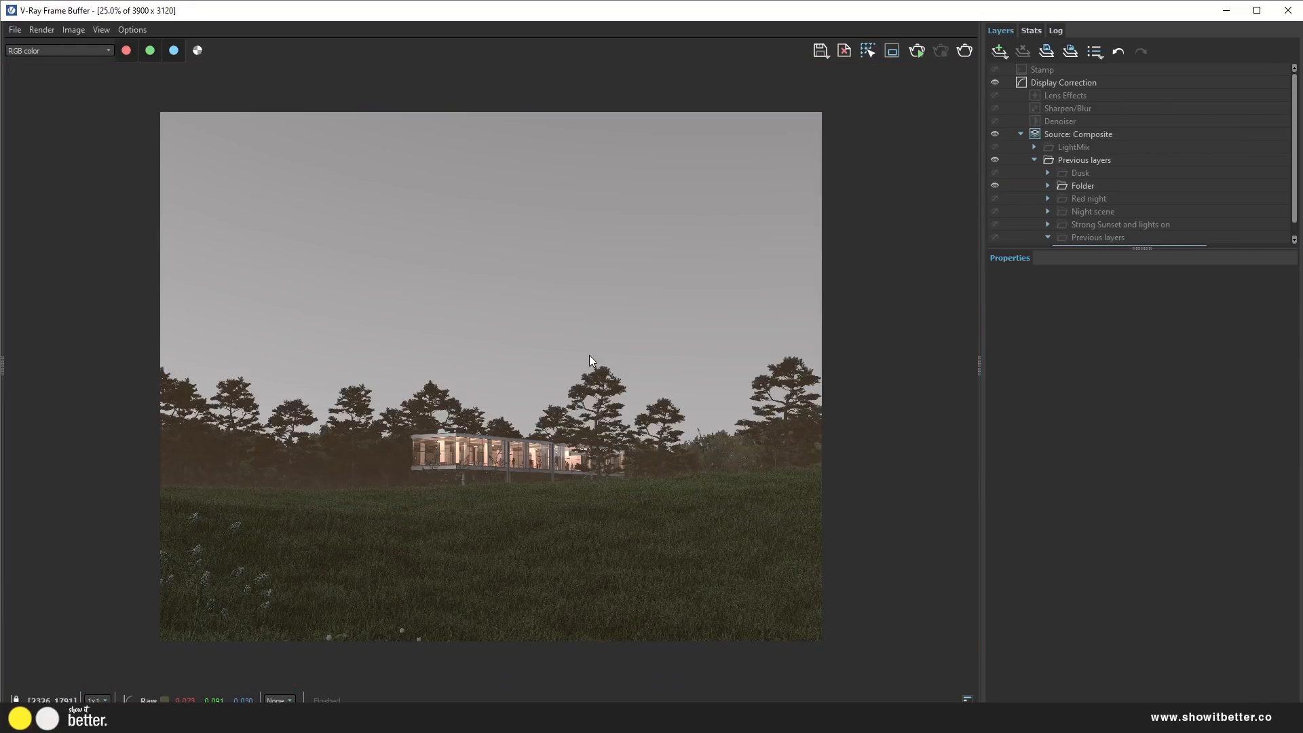
scroll(459, 467, up, 2)
middle_drag(459, 467, 480, 500)
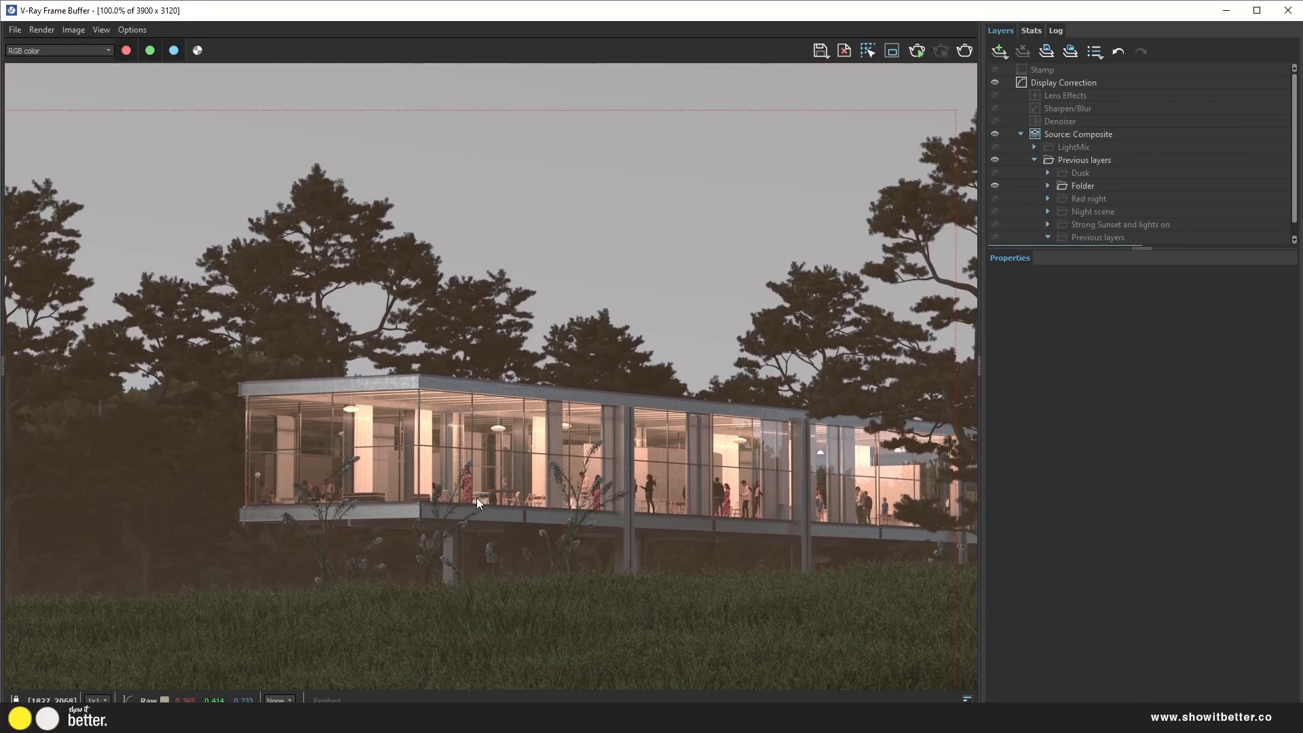
scroll(542, 473, down, 2)
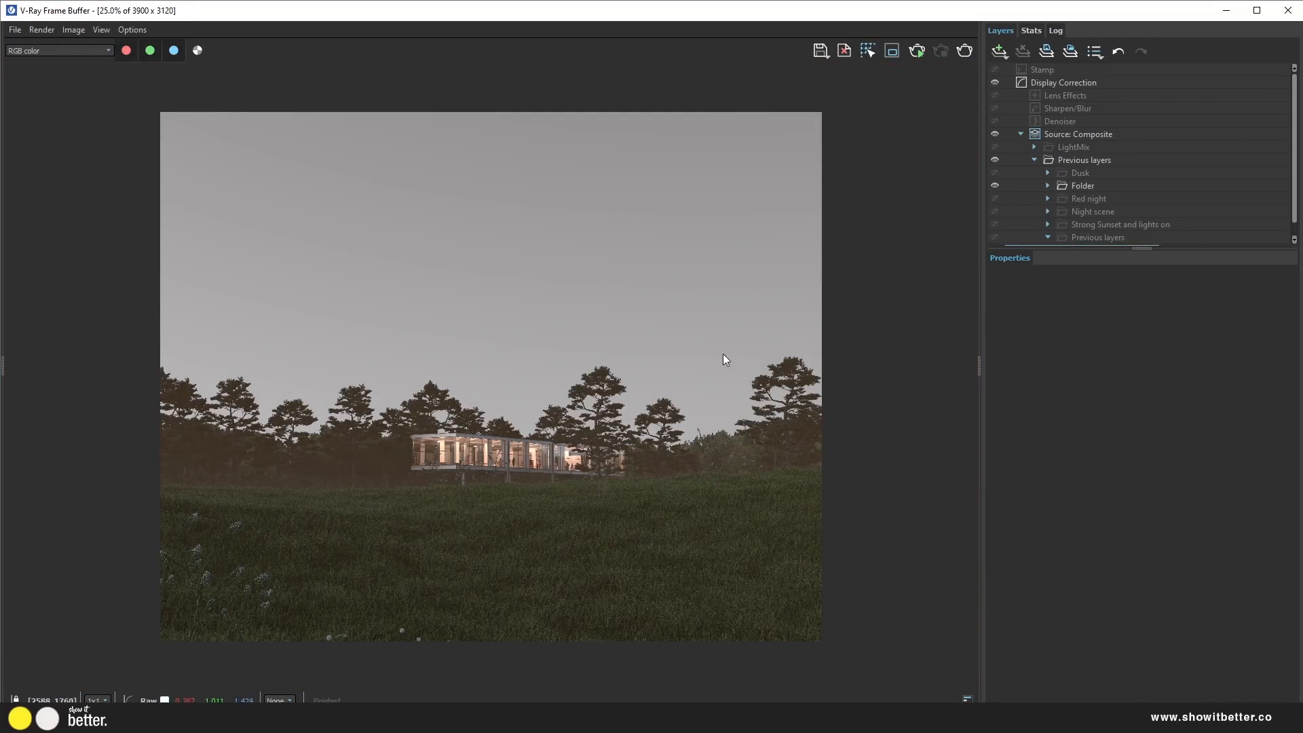
click(995, 186)
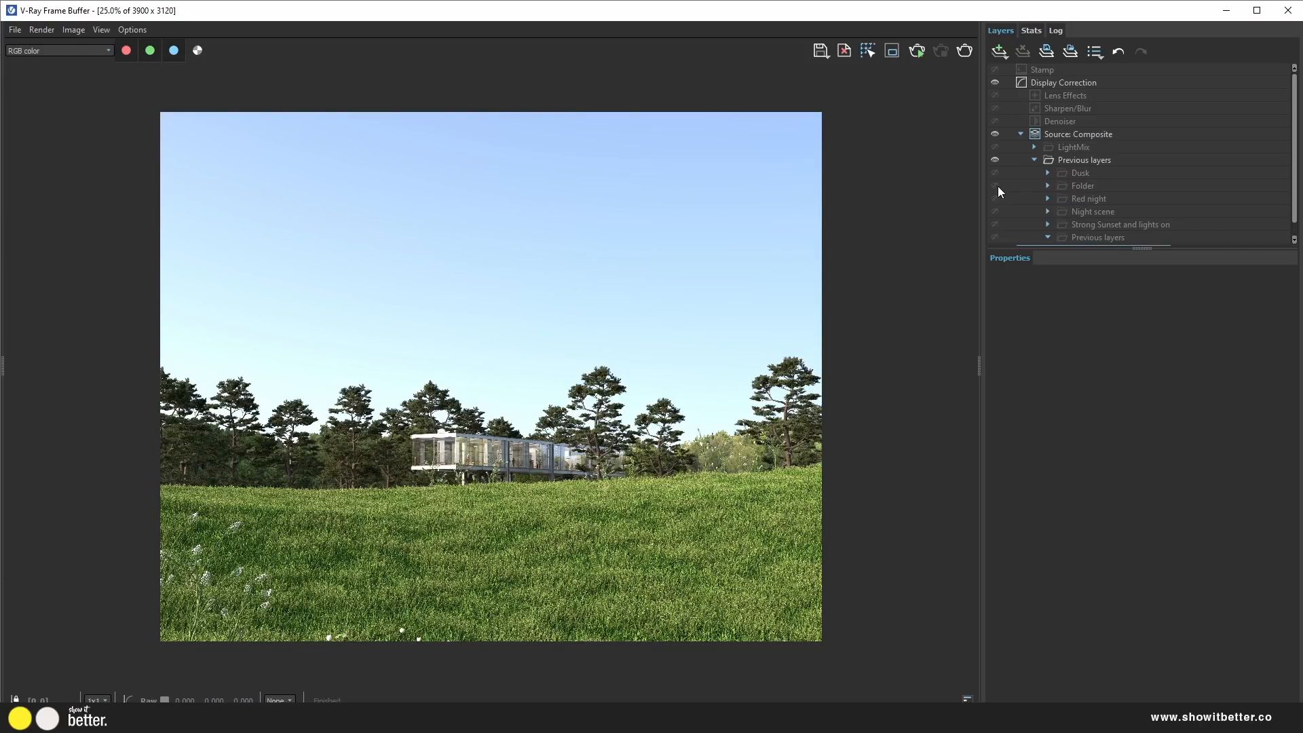
scroll(998, 186, down, 1)
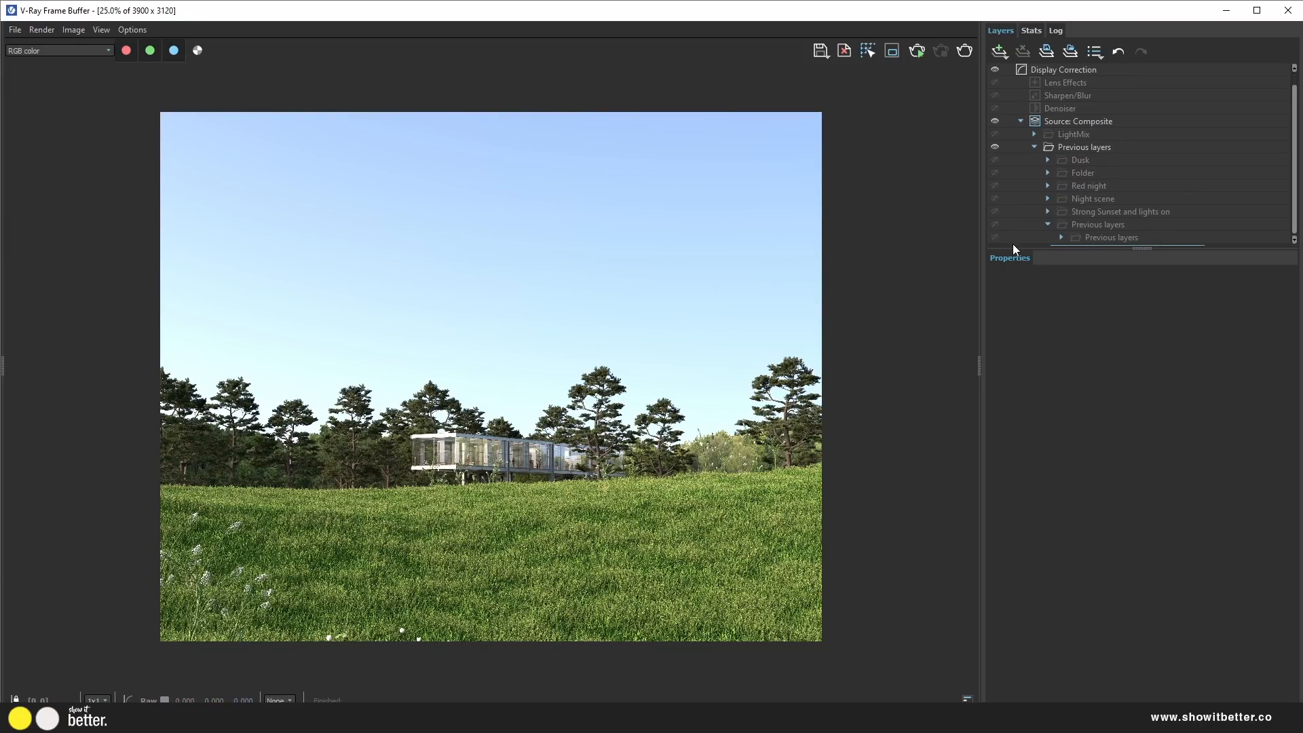
Preview the nested Previous layers and Strong Sunset and lights on looks, hide both, and show Night scene instead
click(995, 224)
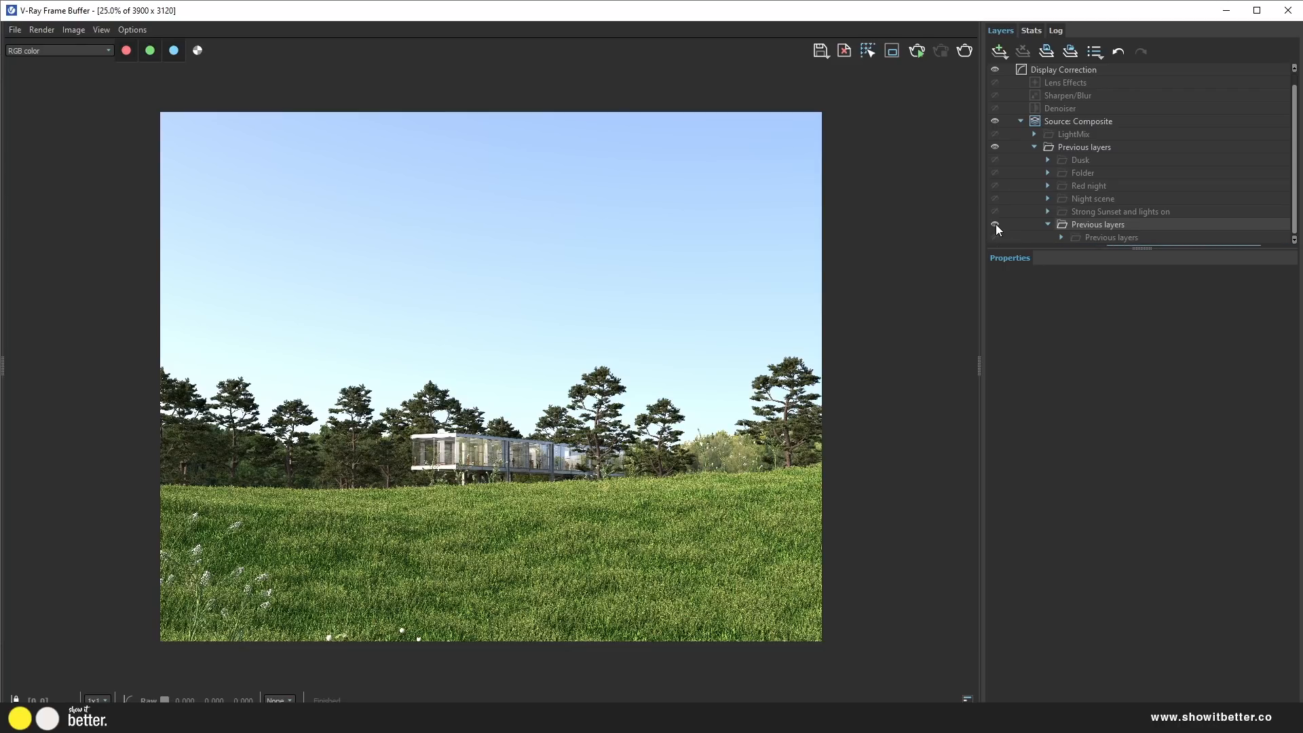
click(995, 224)
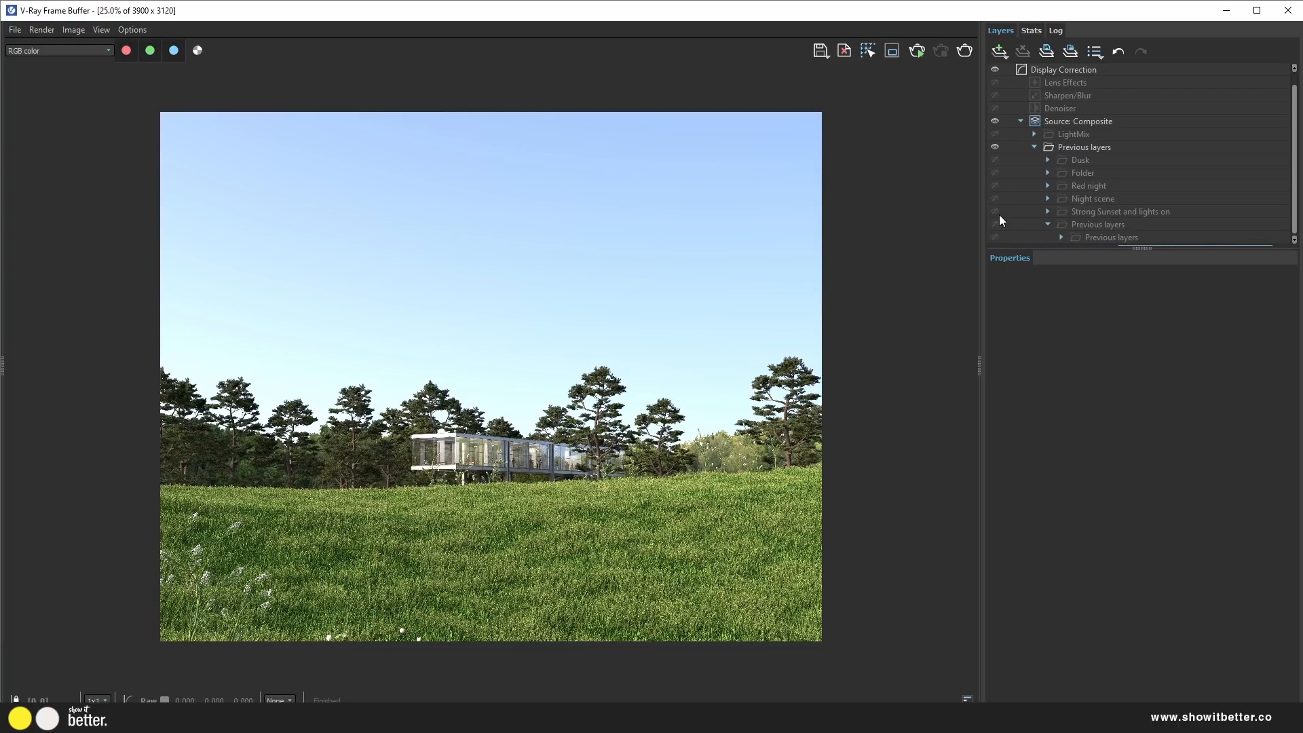
click(998, 212)
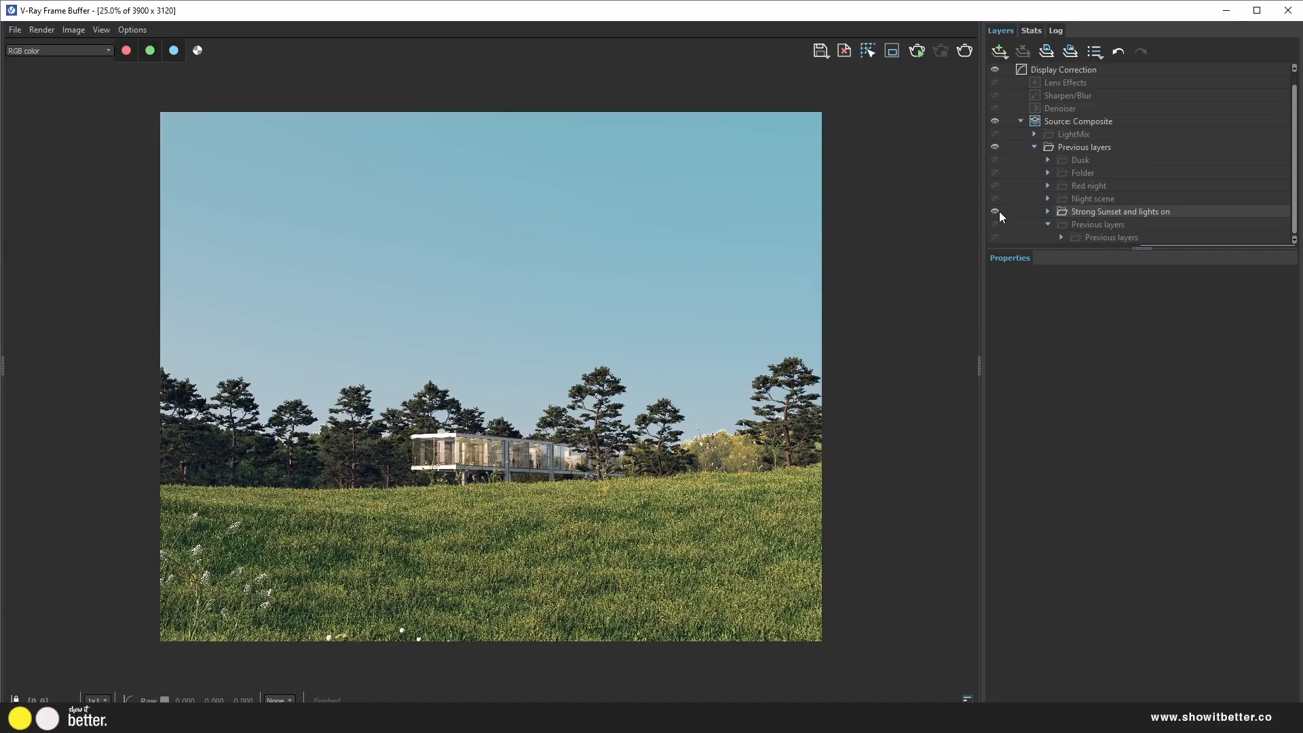
click(999, 210)
click(995, 199)
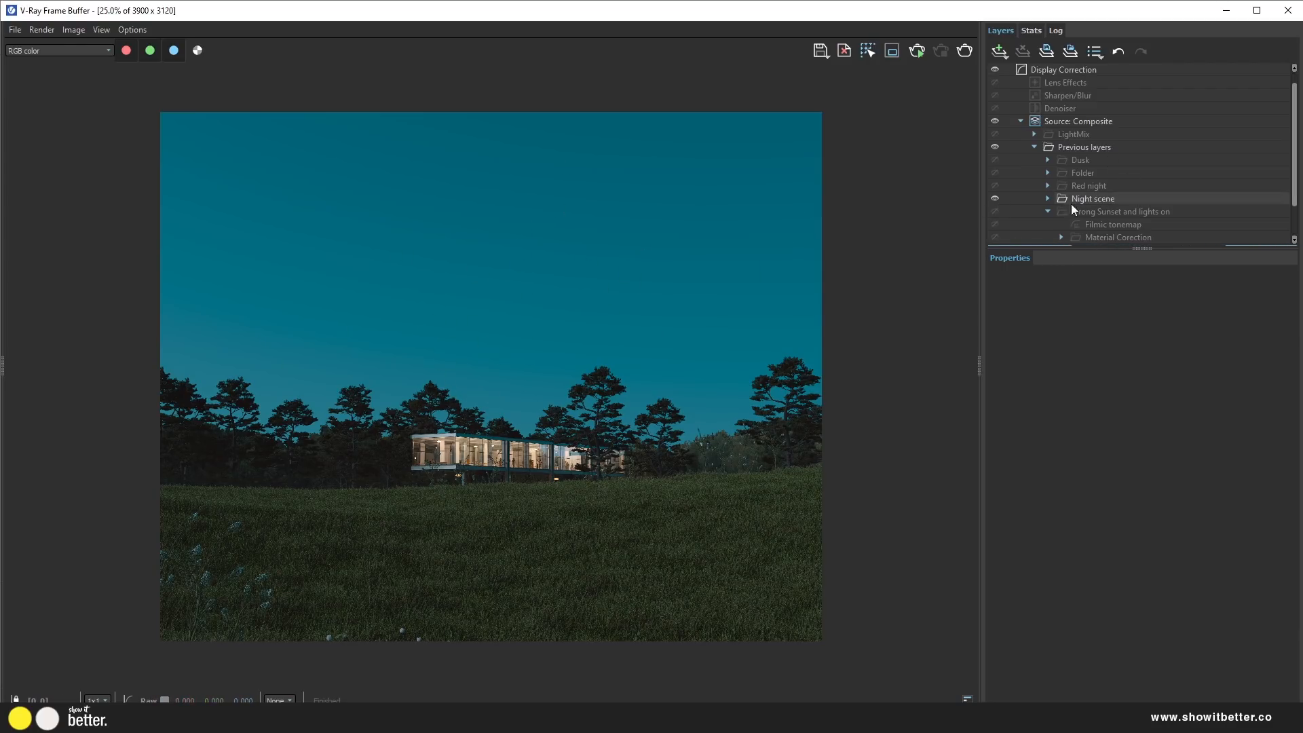
Add an unmasked Hue / Saturation layer inside Night scene's Corrections folder and set its saturation to -0.109
click(1047, 199)
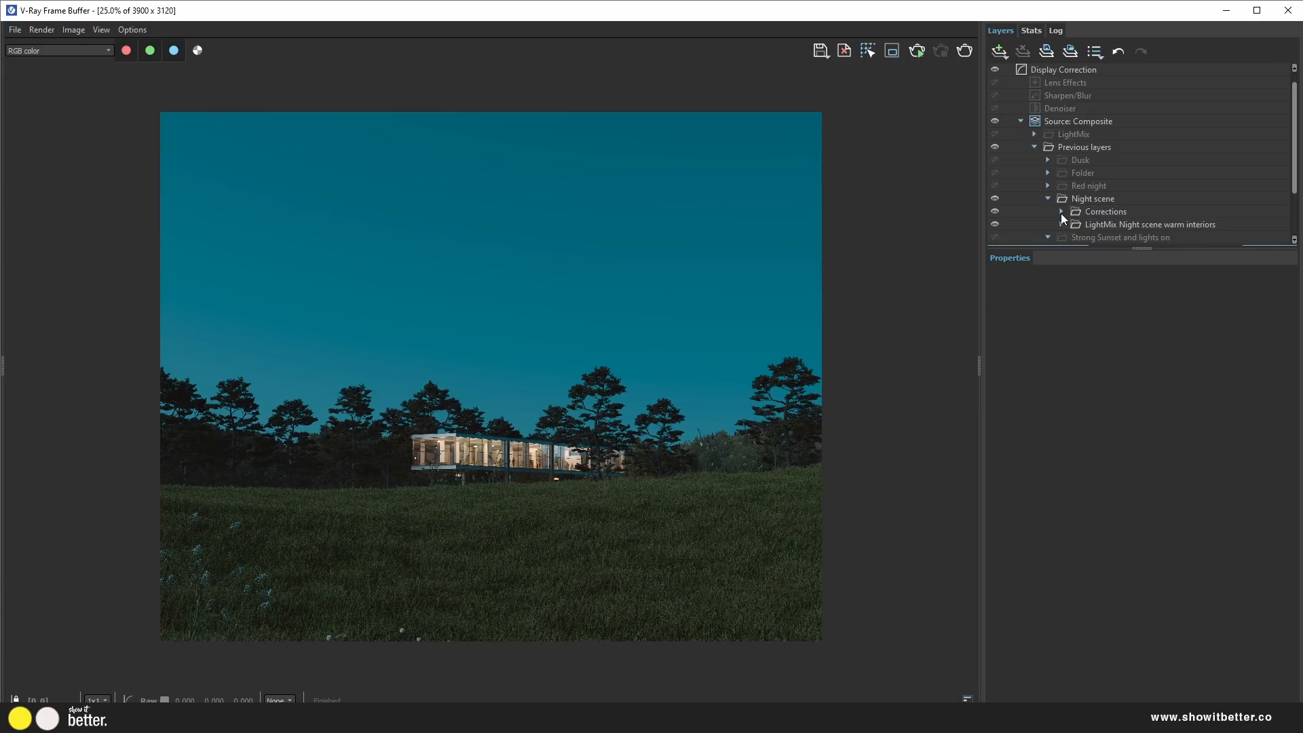
click(1061, 212)
scroll(1063, 213, down, 2)
click(1116, 147)
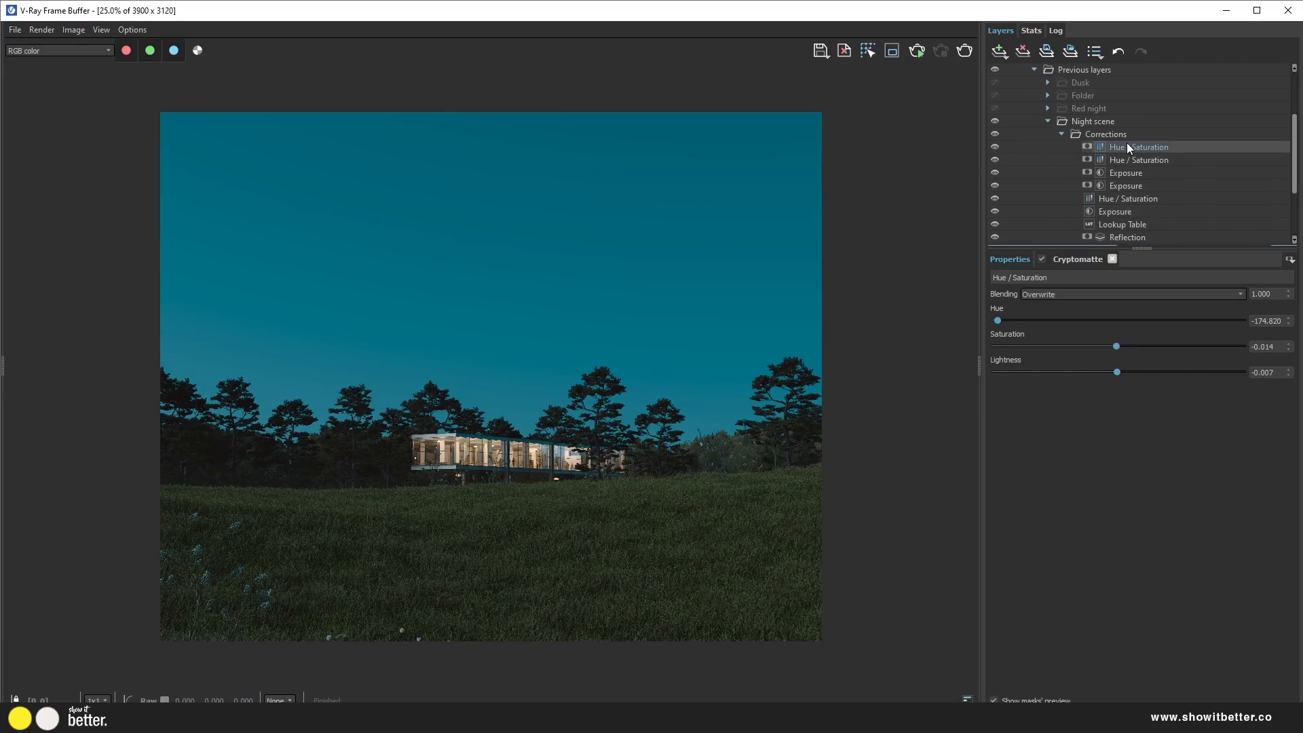
right_click(1118, 136)
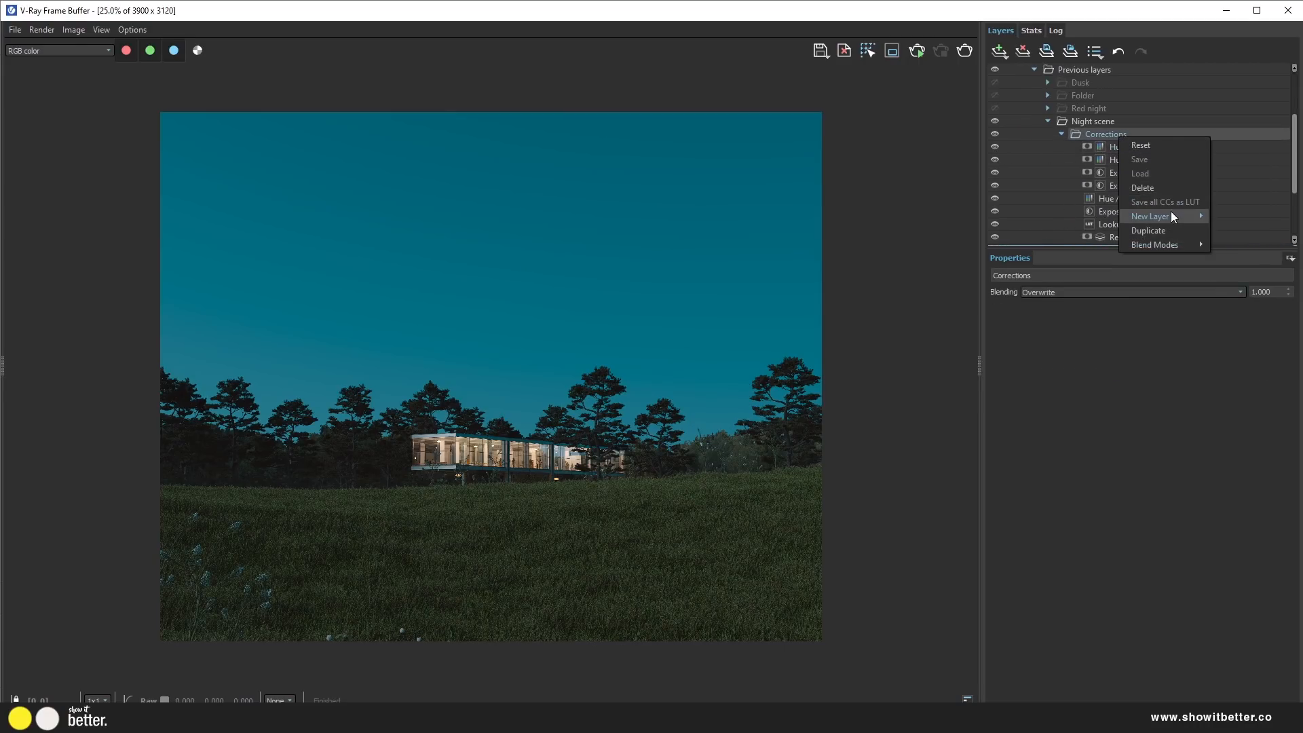
mouse_move(1171, 216)
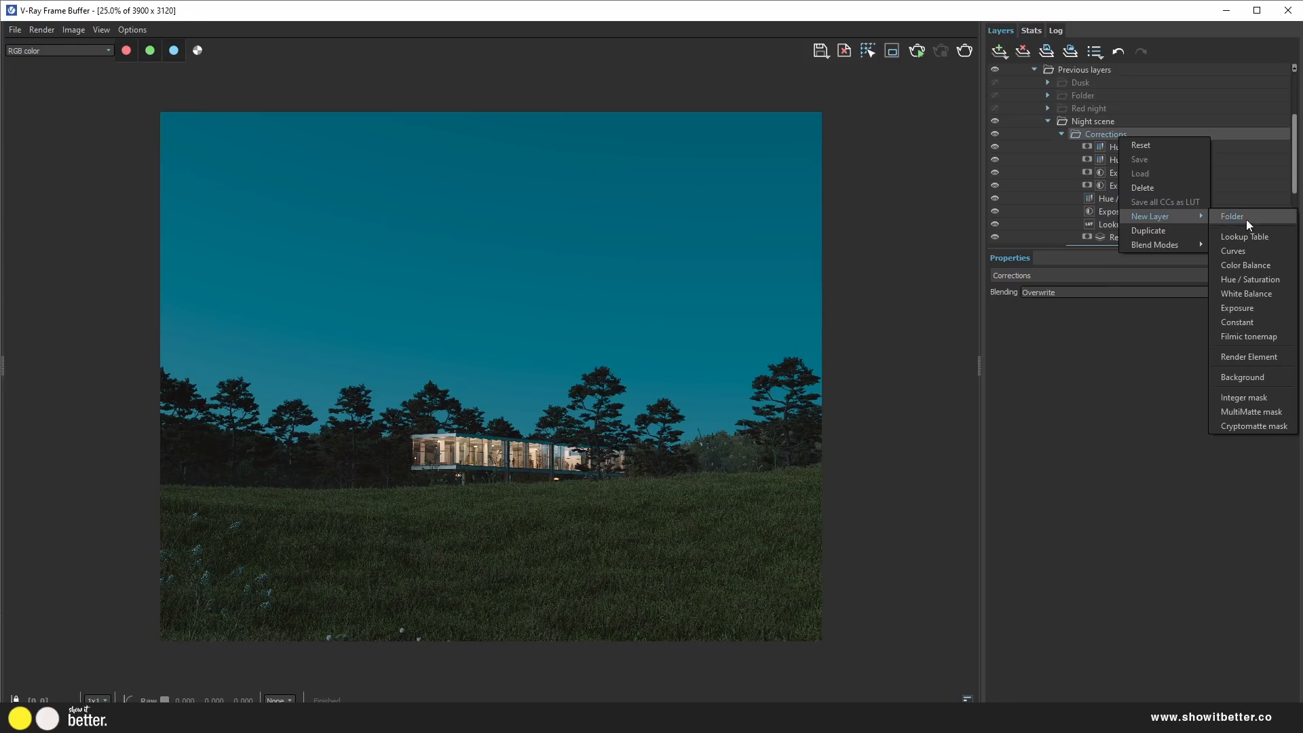
click(1259, 283)
mouse_move(1104, 344)
mouse_down()
mouse_move(1092, 344)
mouse_move(1104, 343)
mouse_up()
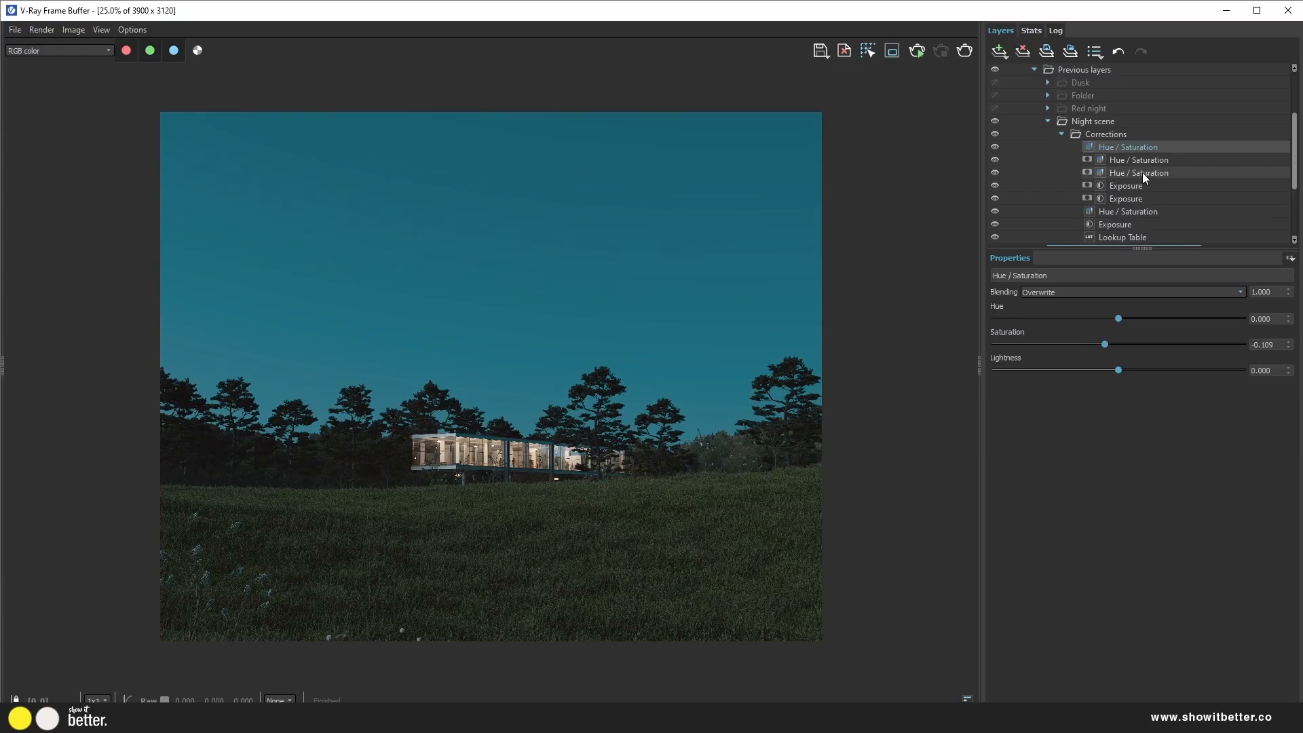
Add another Hue / Saturation layer with a Render_ID integer mask picked from the sky and set its saturation to -0.563
right_click(1118, 146)
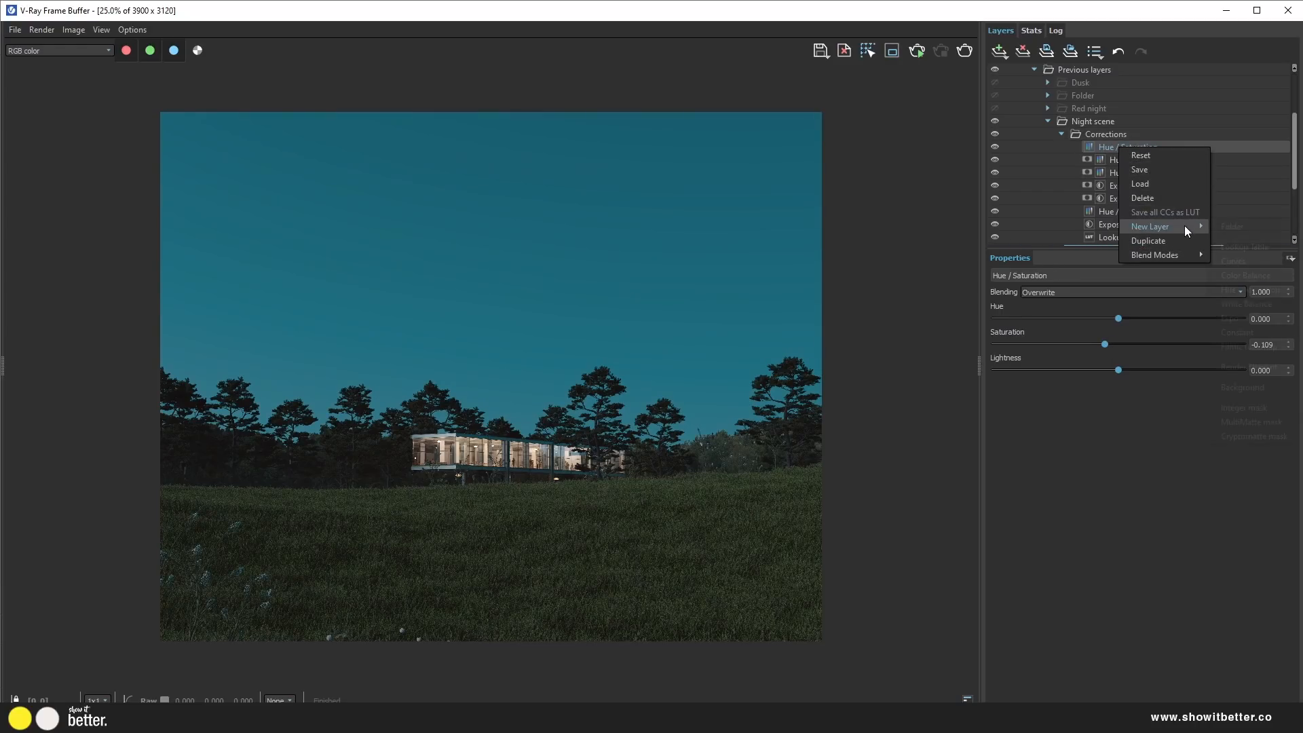
mouse_move(1184, 225)
click(1250, 290)
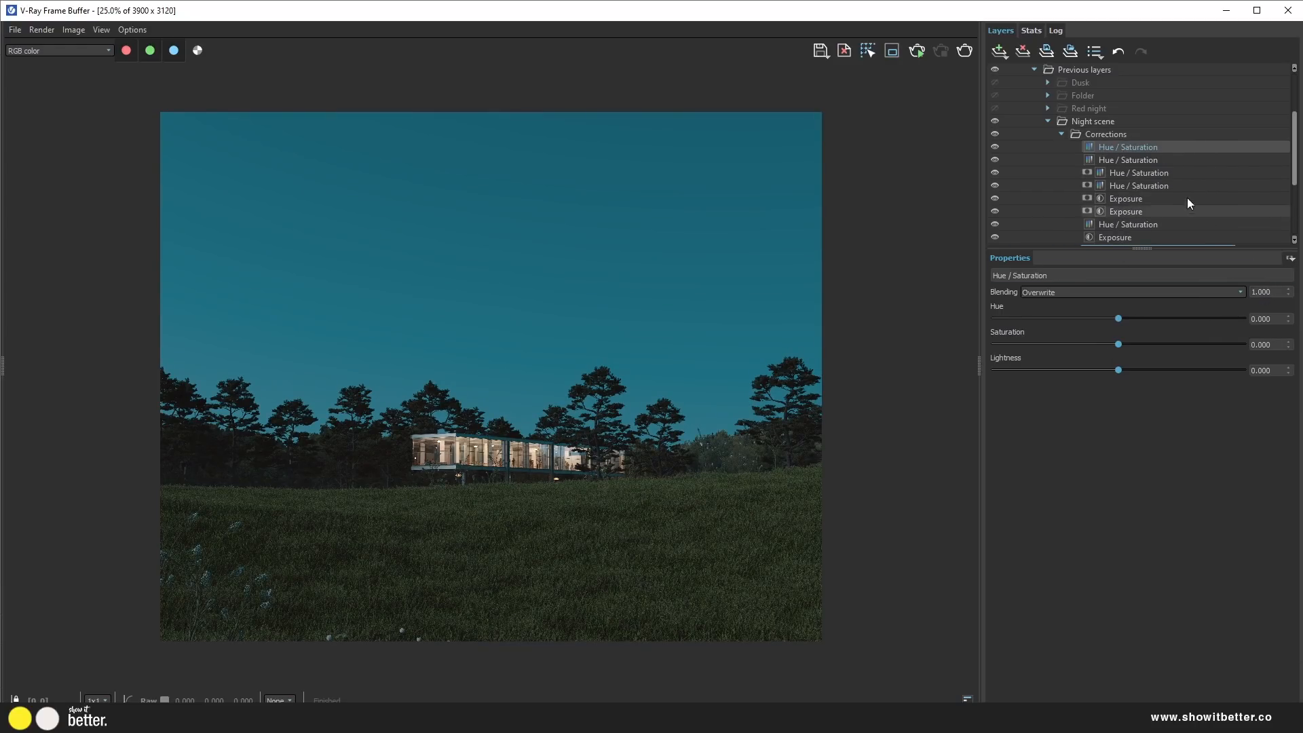
click(1288, 257)
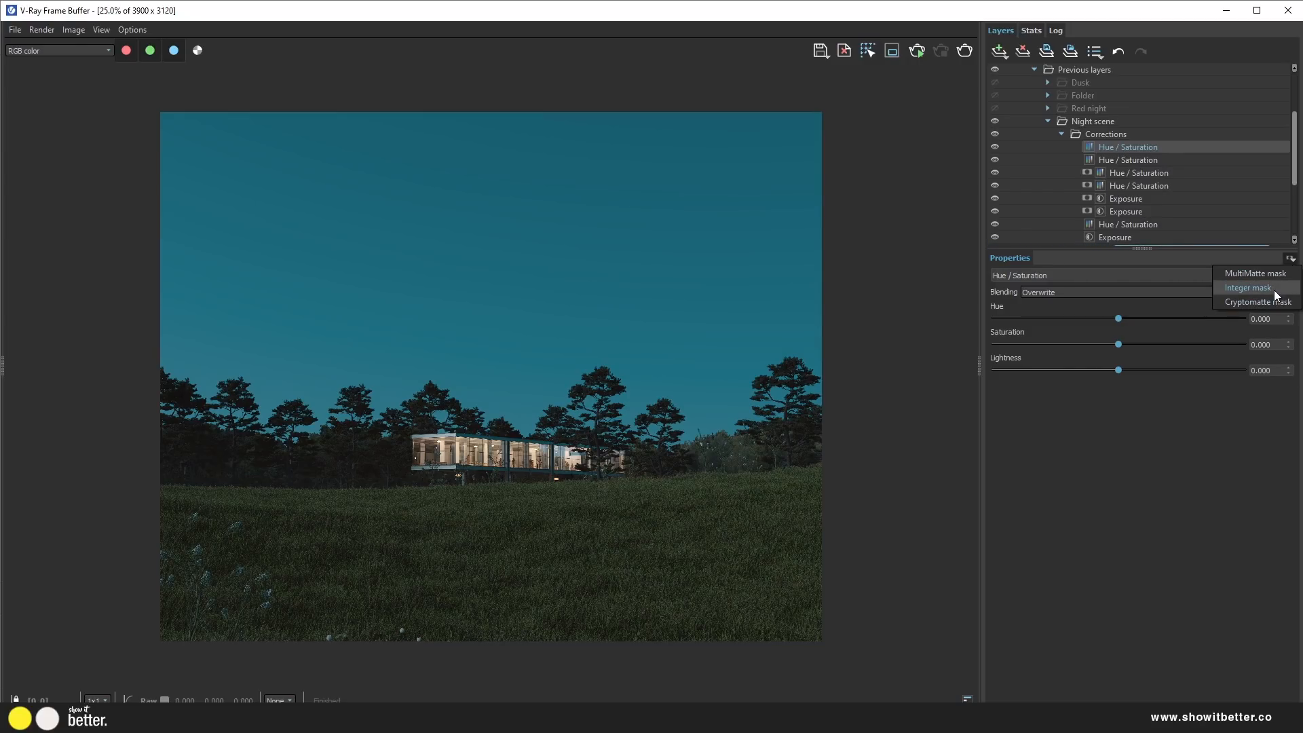
click(1272, 289)
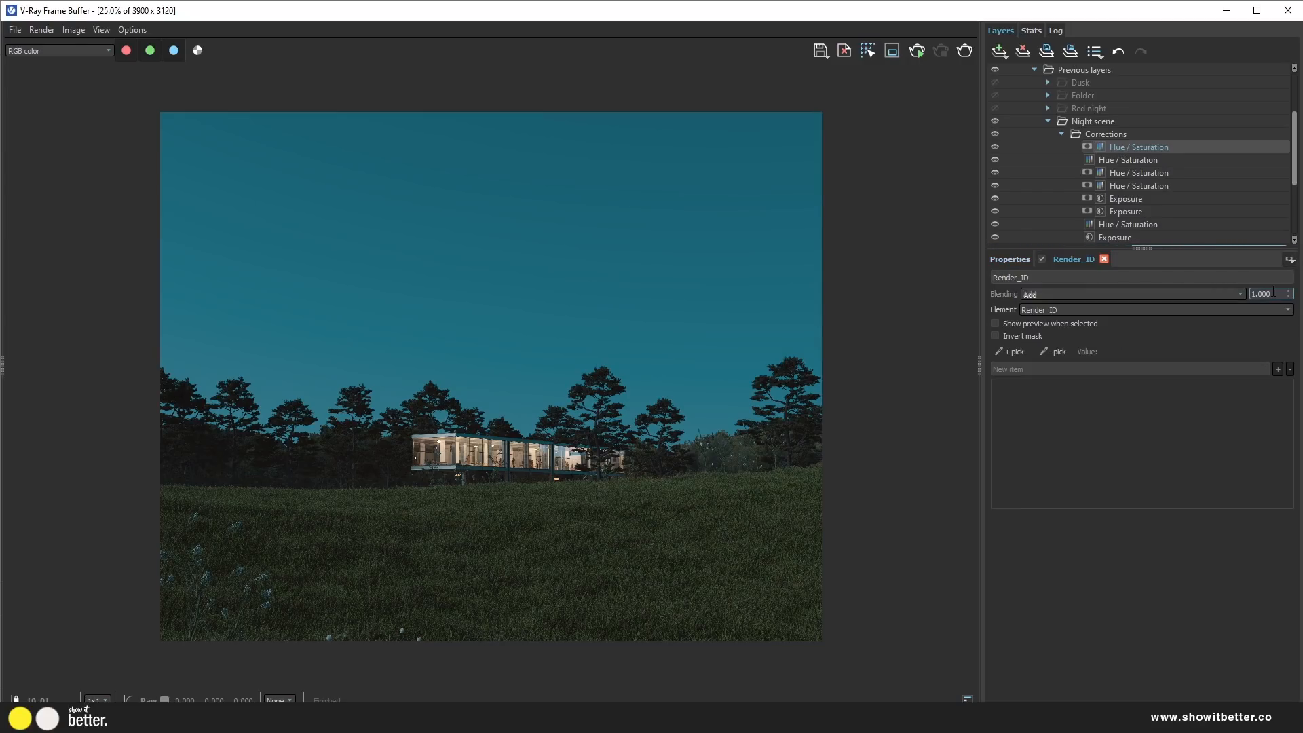
click(1001, 352)
click(544, 279)
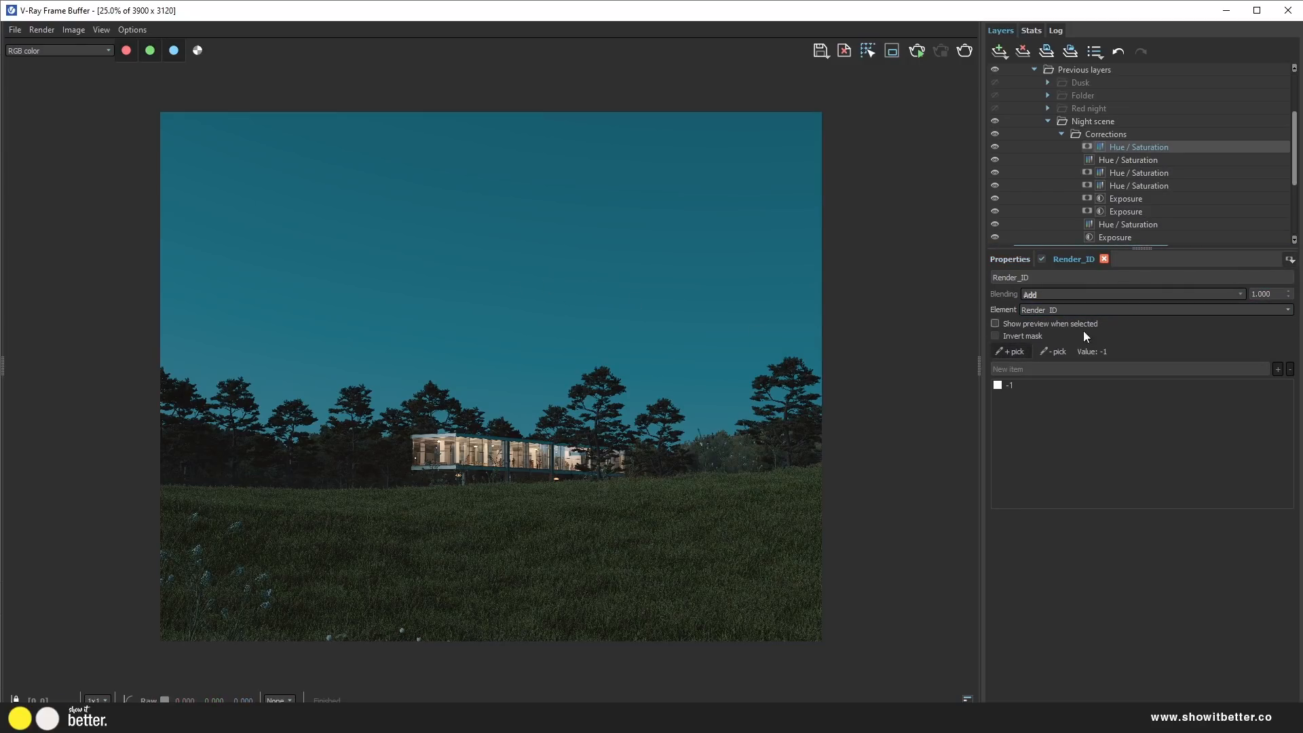
click(1017, 258)
drag(1053, 347, 1048, 347)
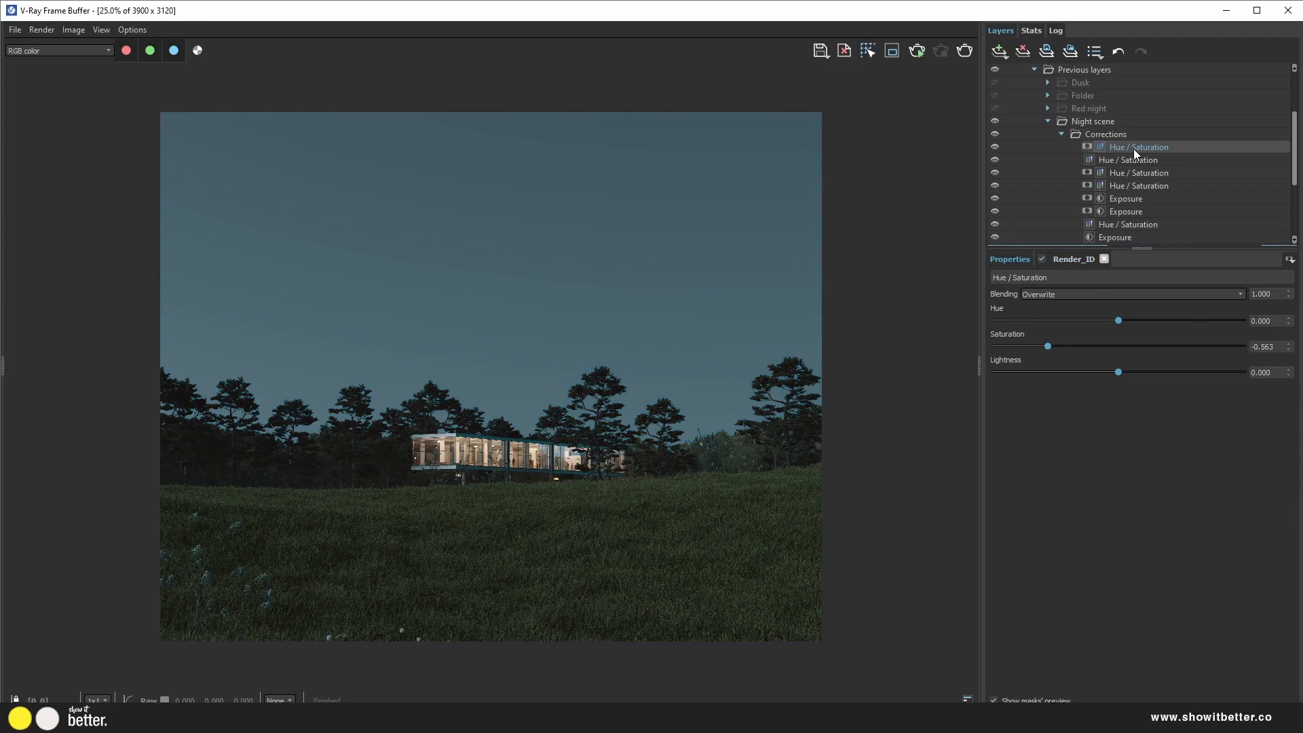
Add an Exposure layer in the Corrections folder with a Render_ID integer mask picked from the sky
click(1118, 135)
right_click(1118, 136)
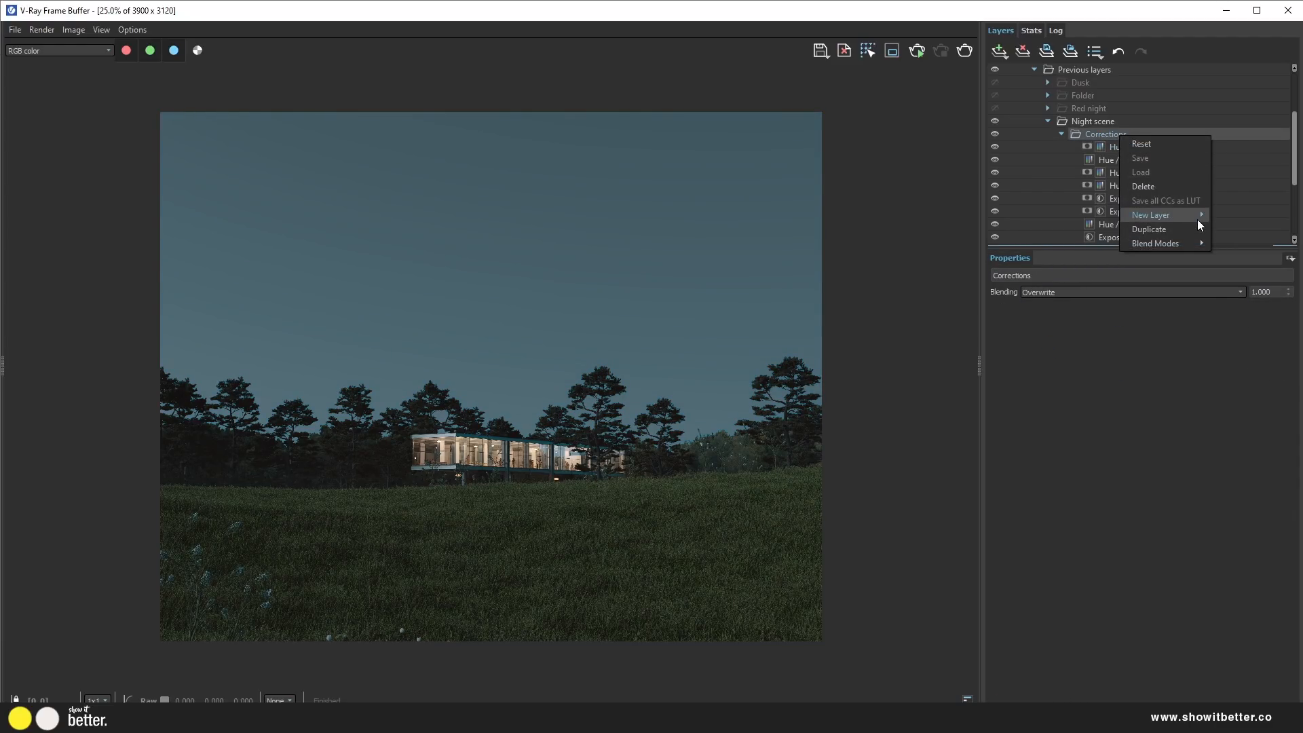
mouse_move(1197, 218)
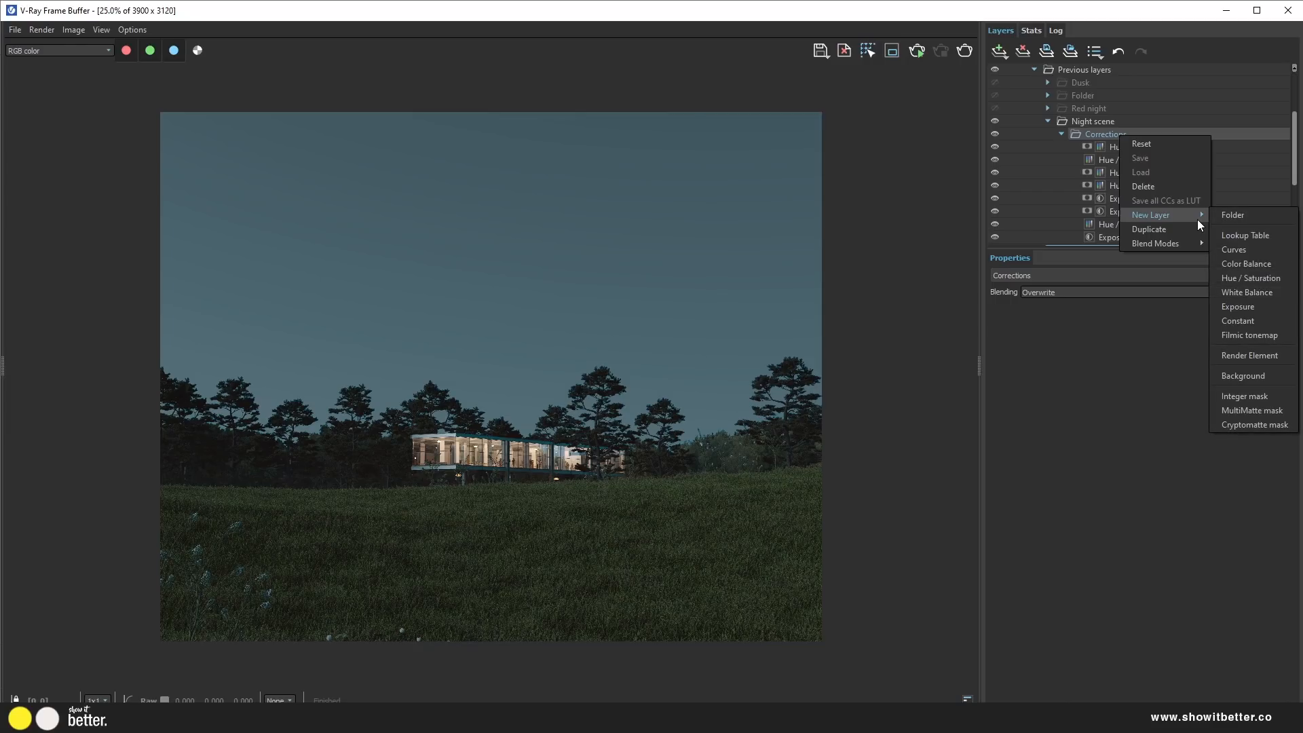
click(1266, 306)
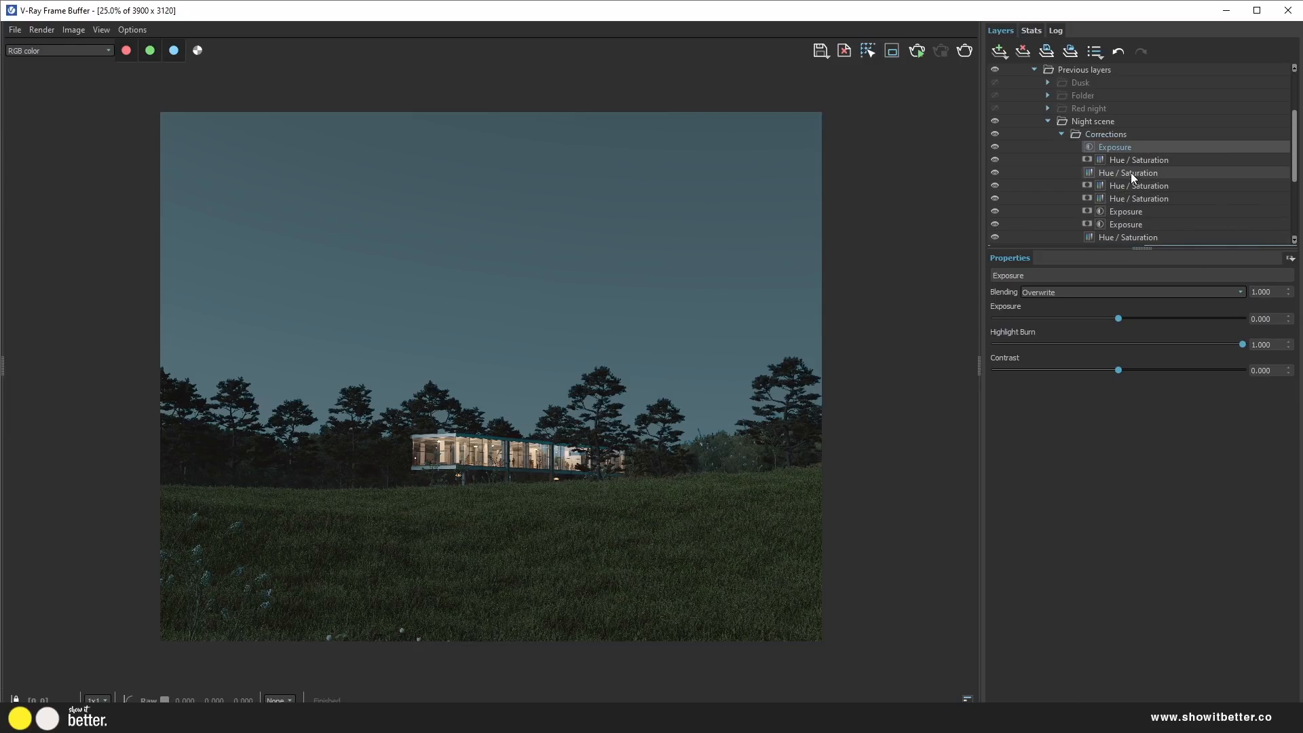
click(1289, 257)
click(1266, 288)
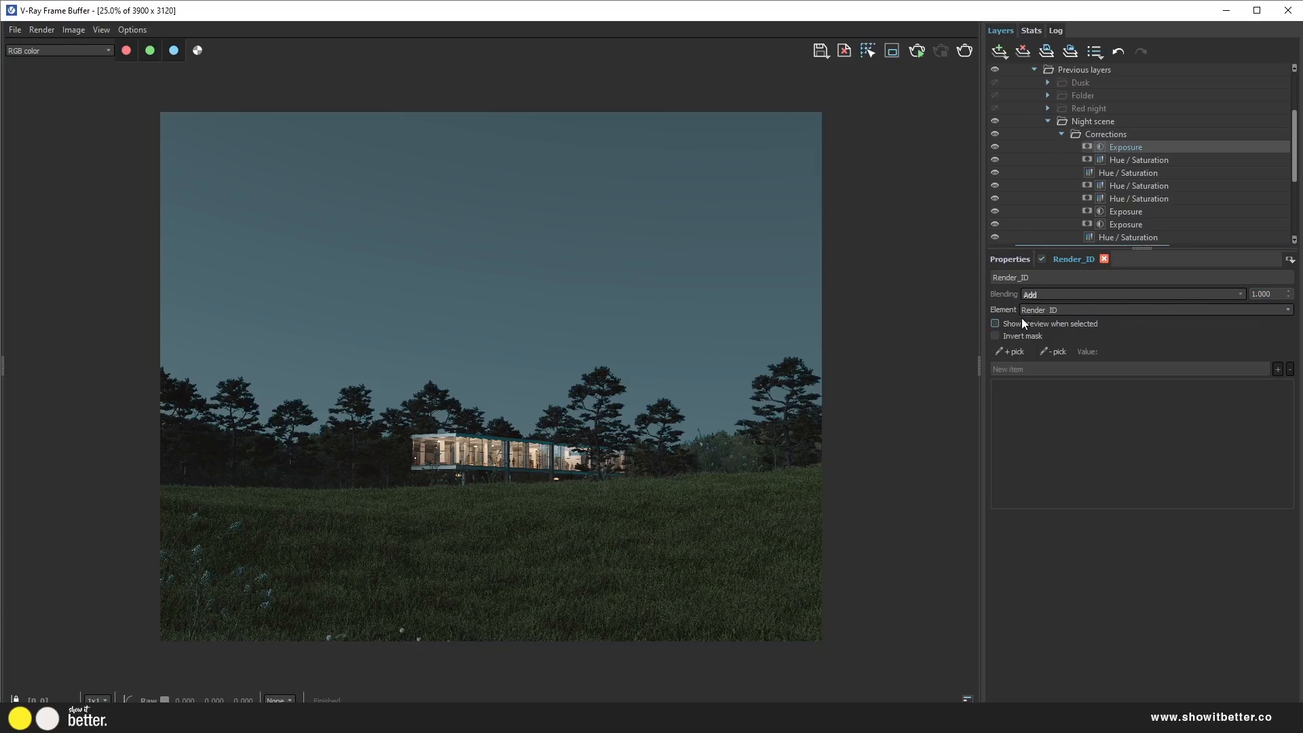
click(1009, 352)
click(607, 251)
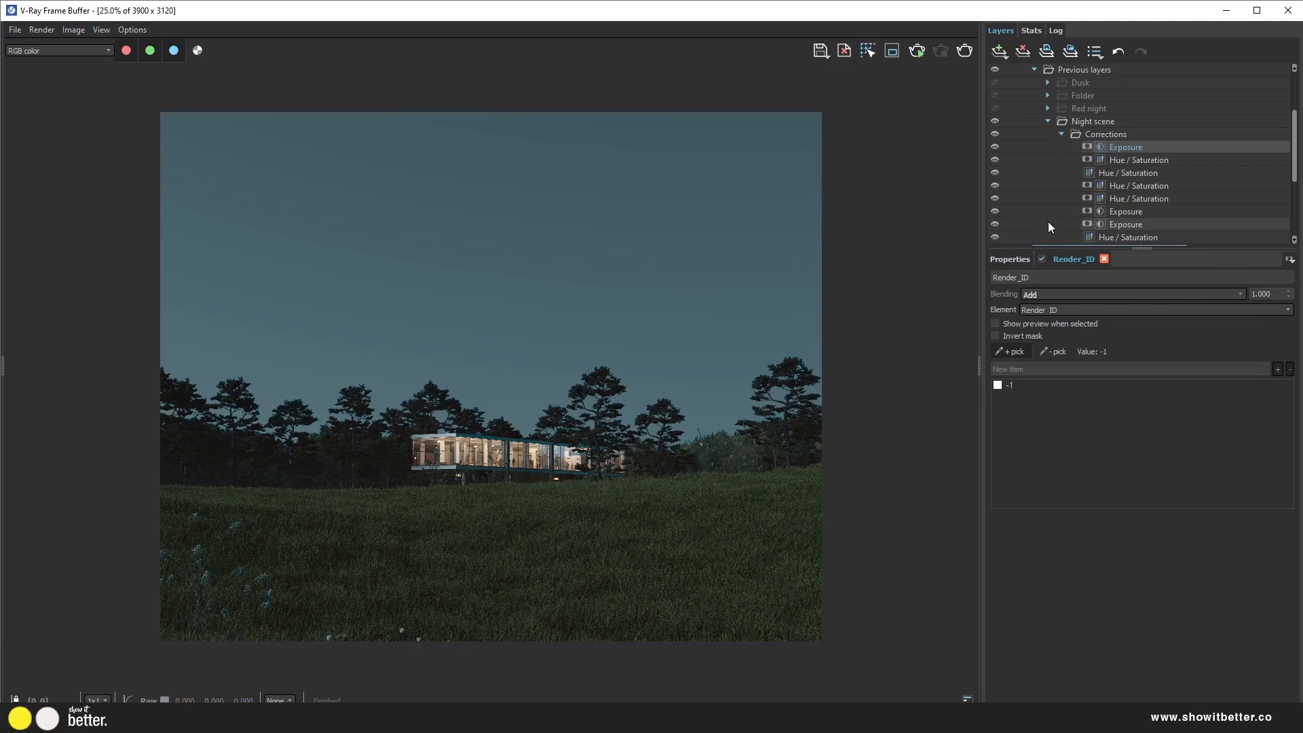
Set the sky-masked layer's exposure to 1.175, check the building up close, and collapse the Corrections folder
click(1009, 260)
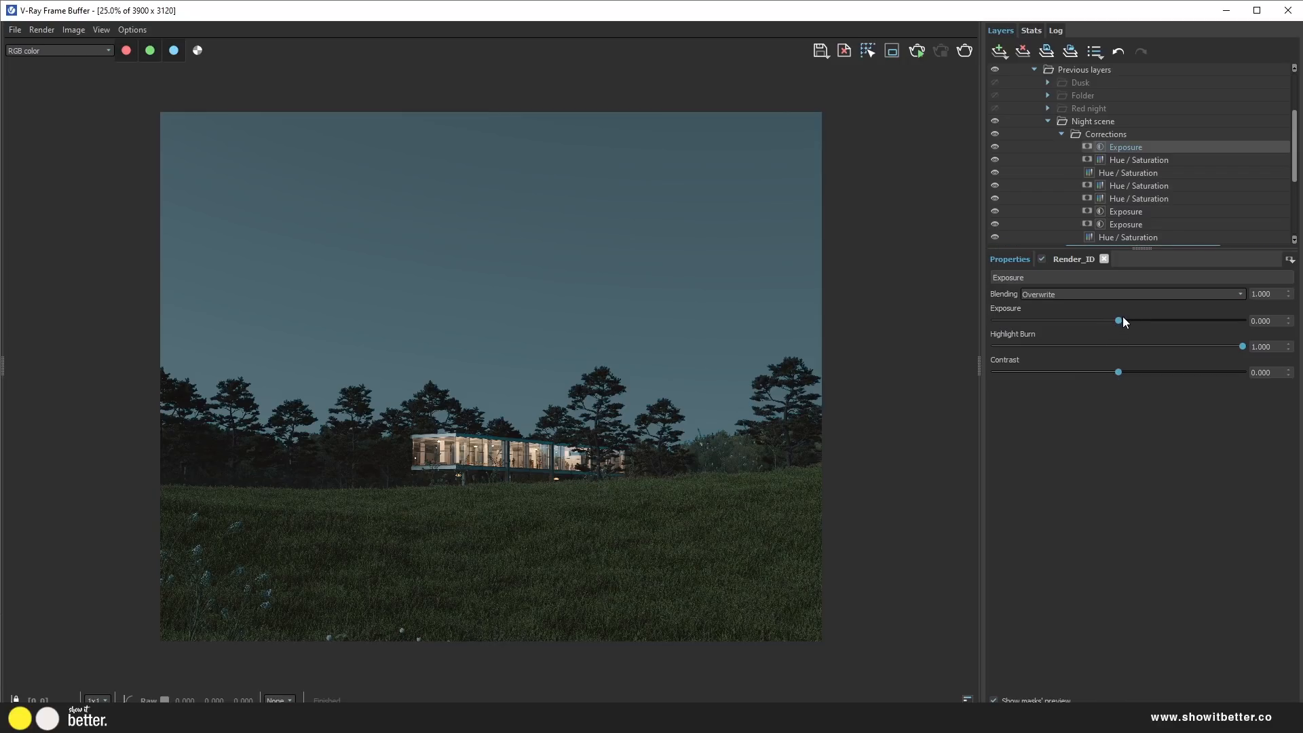
drag(1121, 319, 1147, 320)
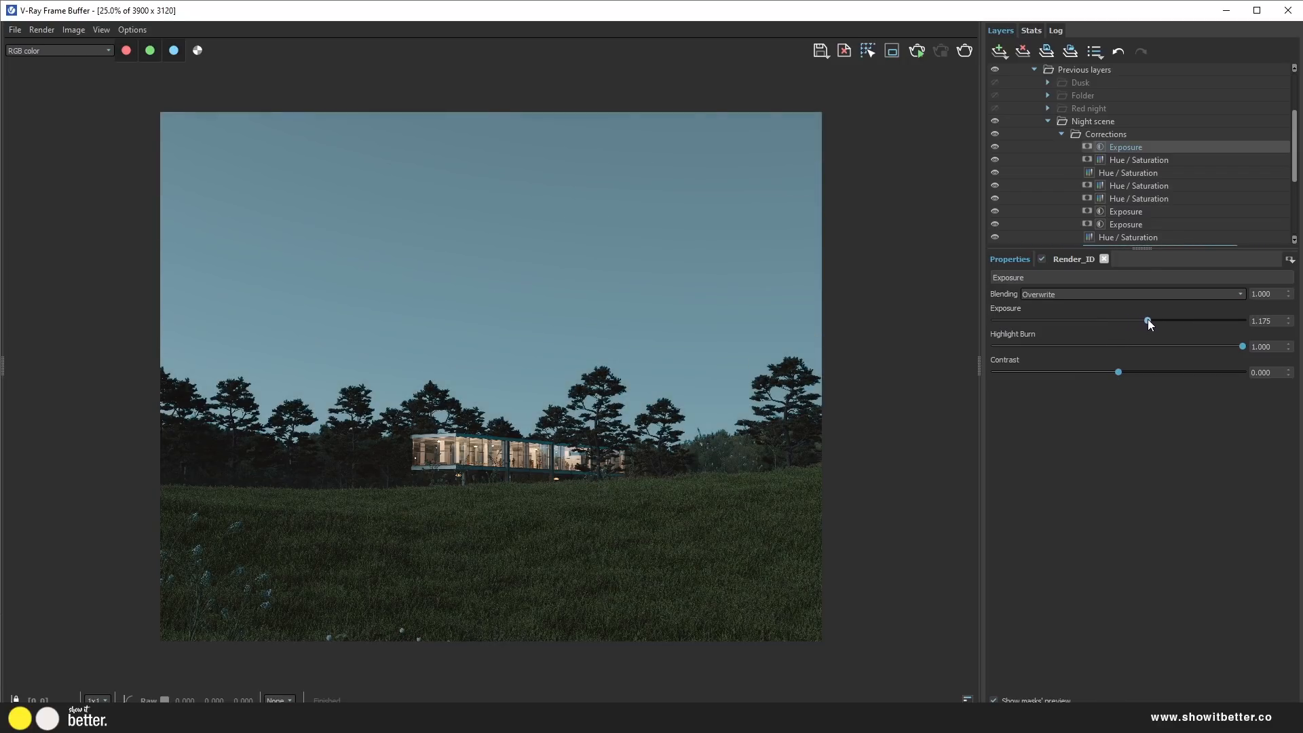
double_click(436, 495)
double_click(526, 434)
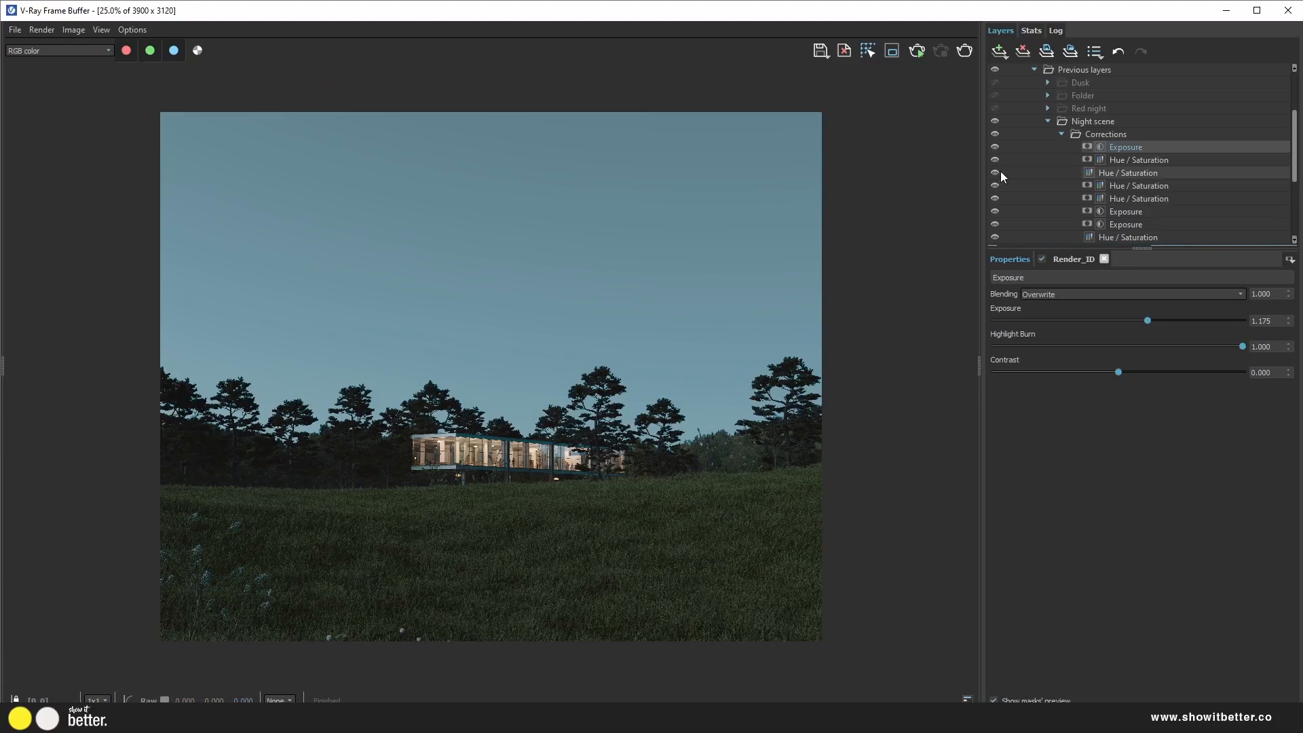
click(1061, 135)
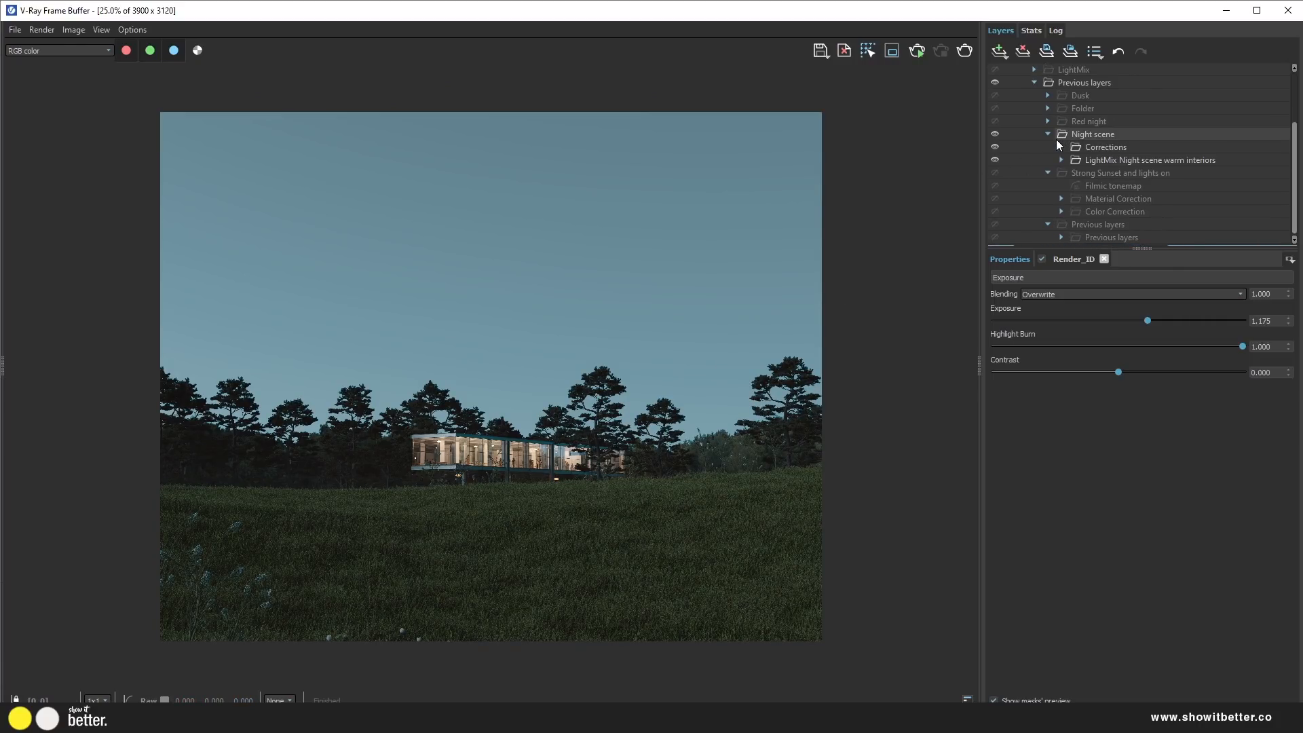